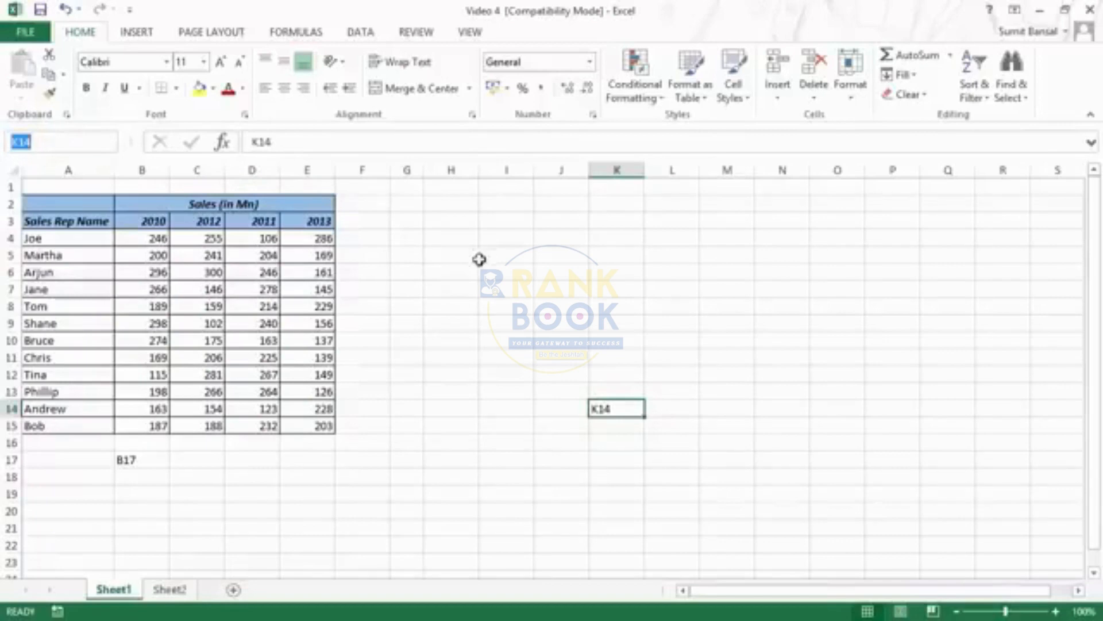
Fill the range I4:K9 with yellow
drag(508, 240, 613, 316)
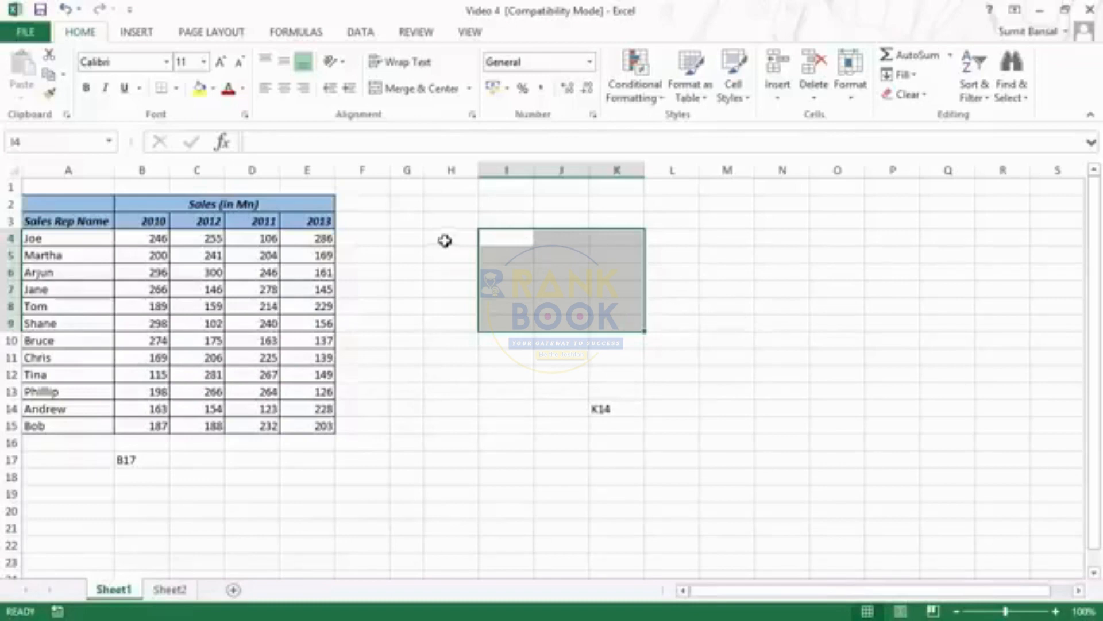
drag(491, 240, 618, 320)
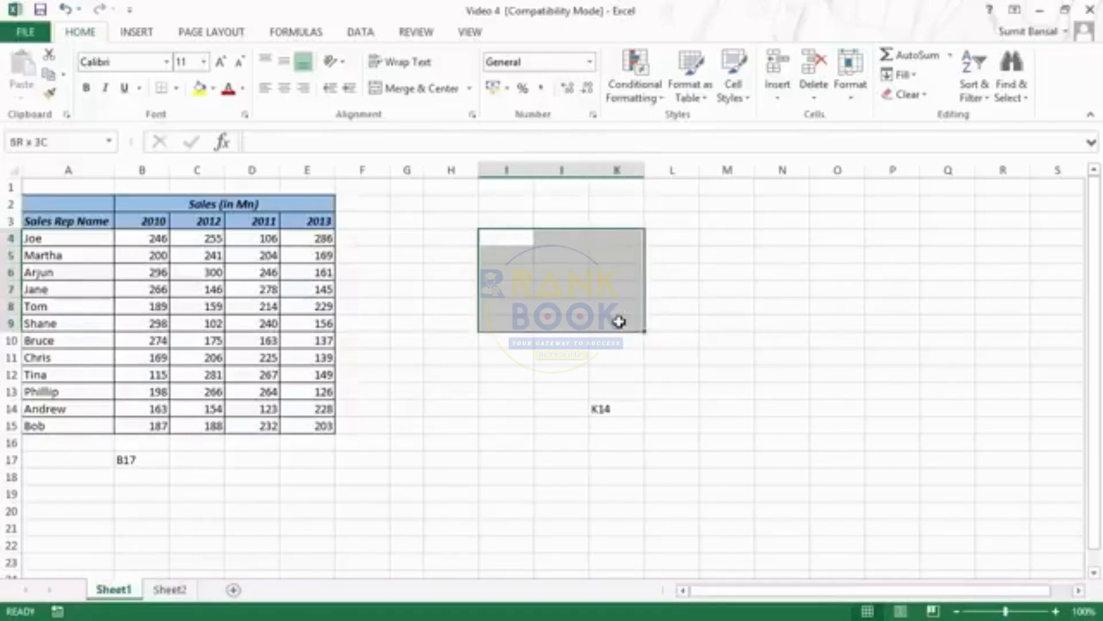
click(199, 88)
click(674, 239)
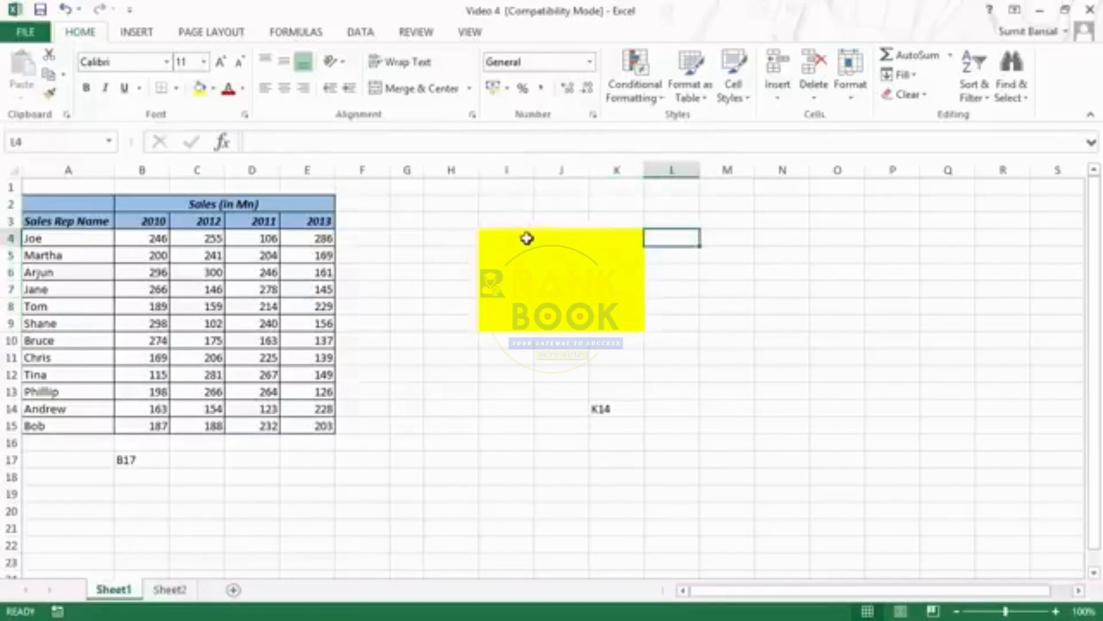
Enter the range reference I4:K9 as text in cell M5, from the yellow block's first and last cells
click(500, 238)
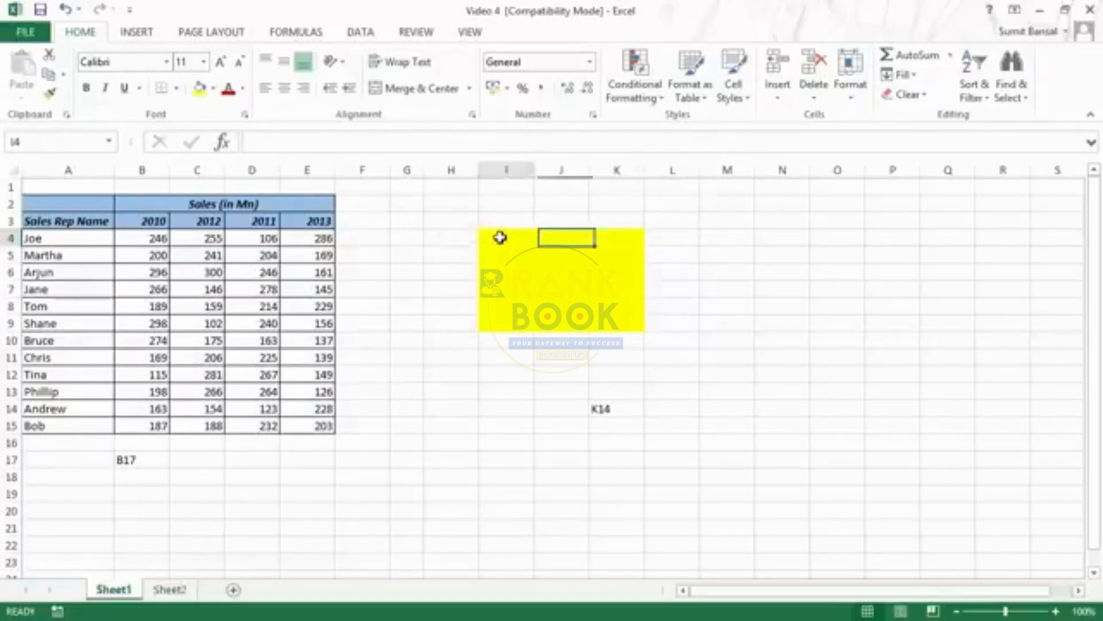
click(713, 255)
text(I4:)
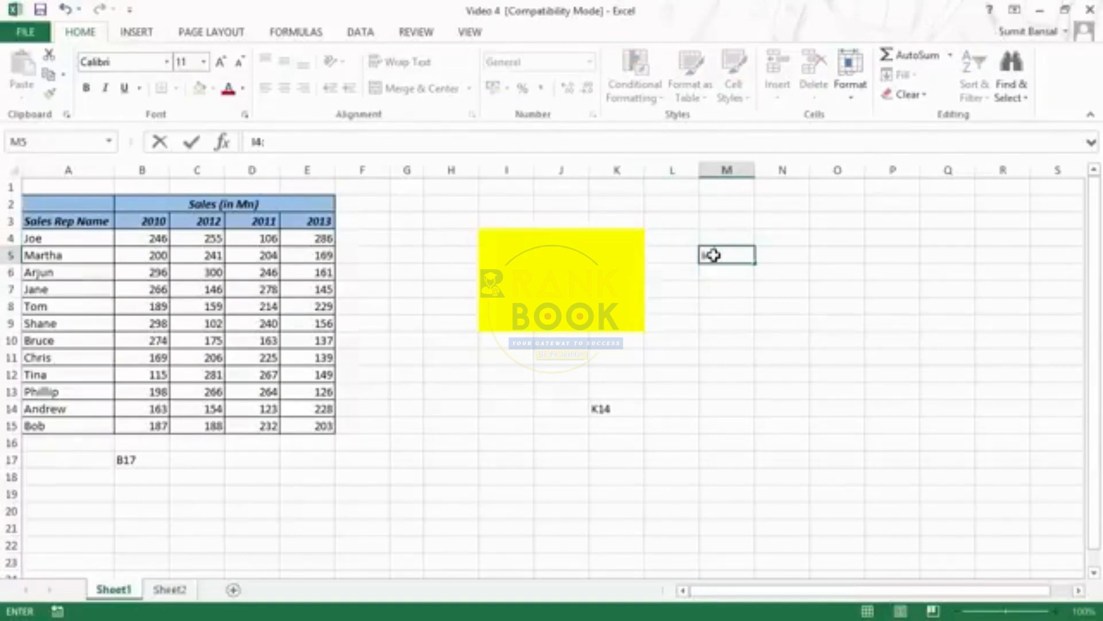
click(621, 324)
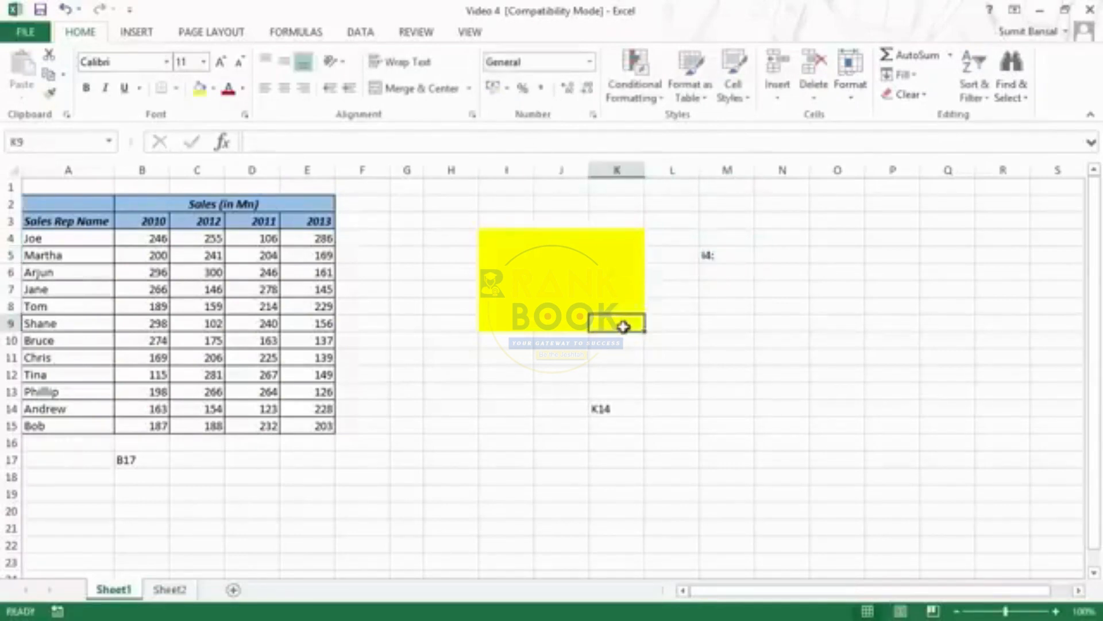
double_click(734, 256)
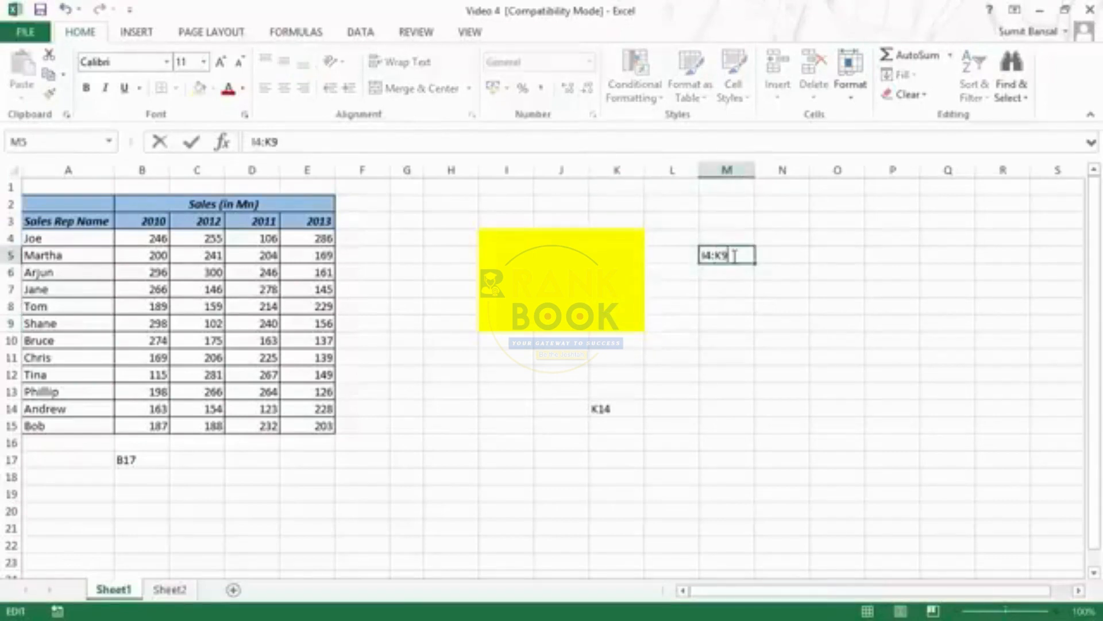
key(Return)
click(734, 256)
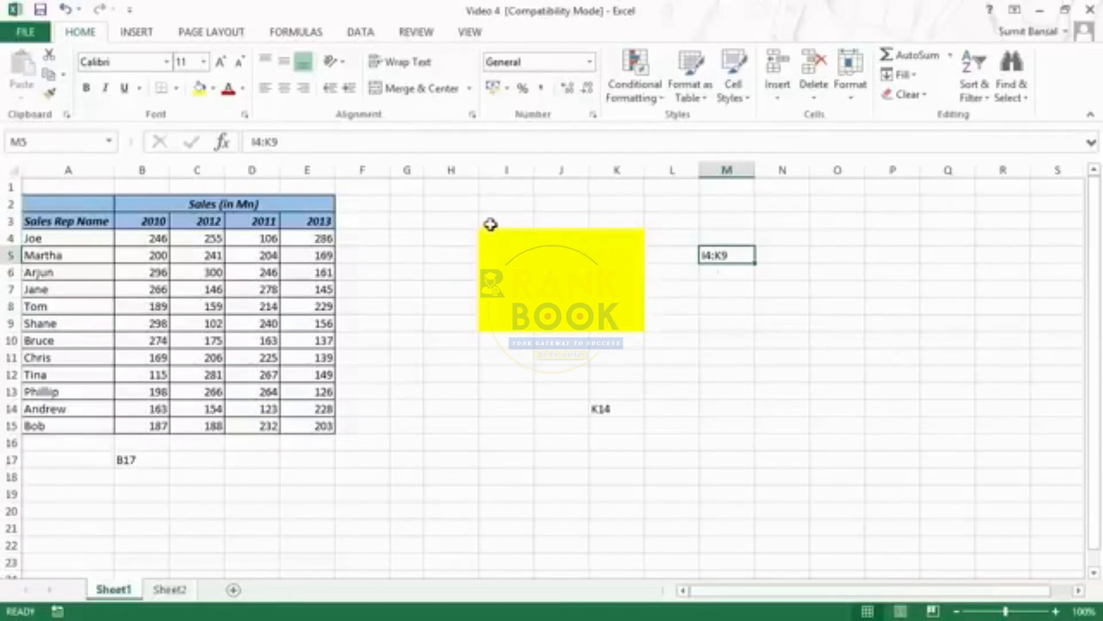
Enter the value 1 in every cell of the range I4:K9 at once and keep the range selected
drag(493, 236, 624, 320)
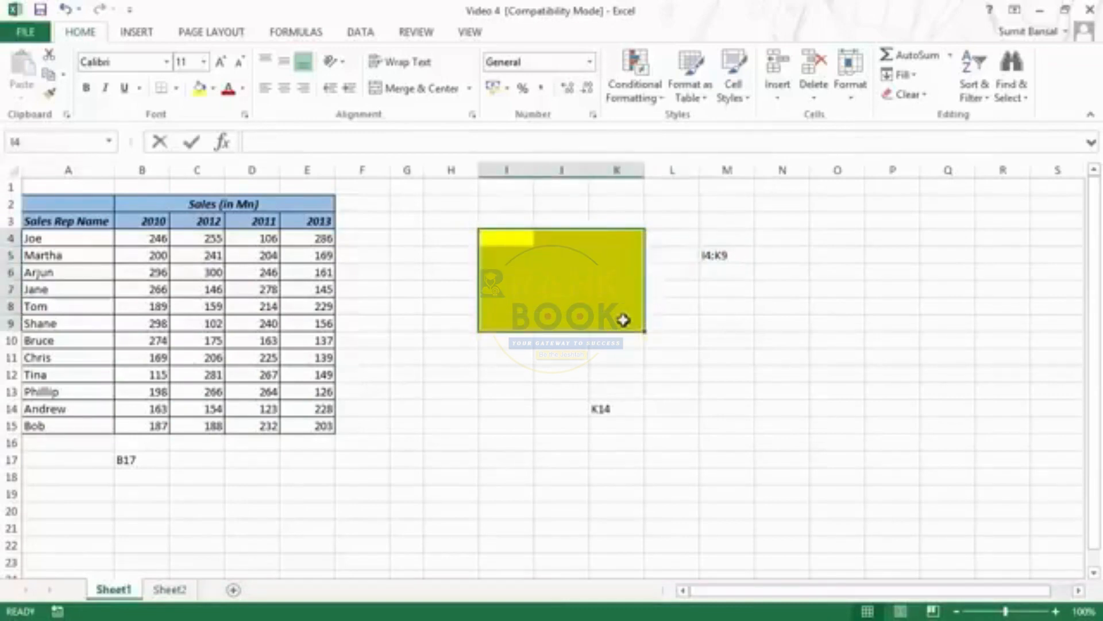
text(1)
key(ctrl+Return)
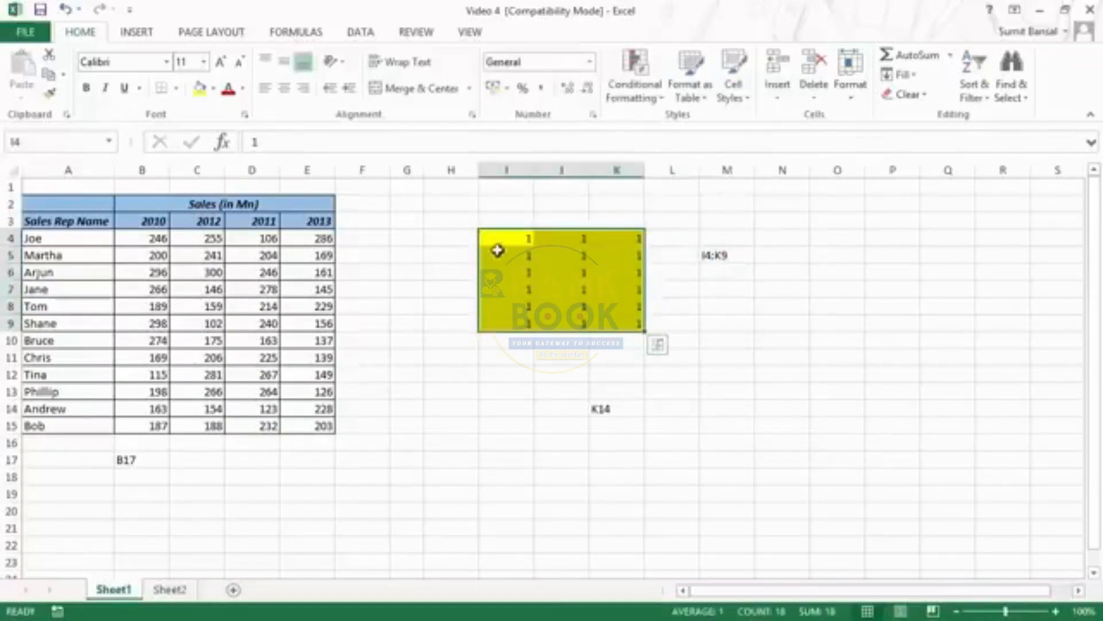
drag(501, 245, 631, 324)
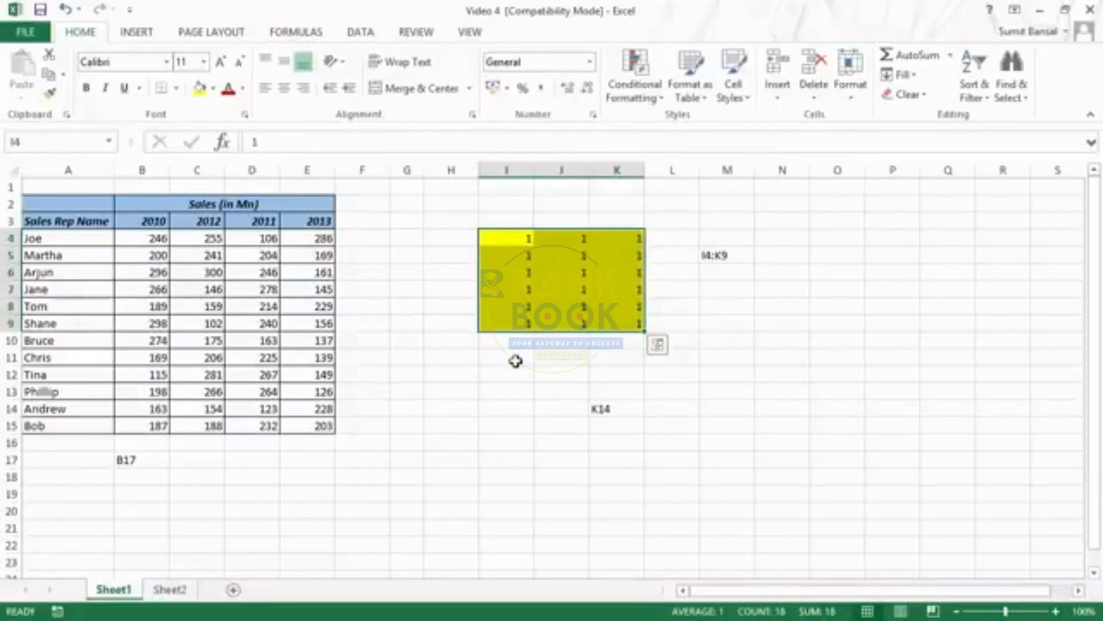
Start a SUM formula in cell I11 over the range I4:K9 and cancel it without entering it
click(515, 361)
text(=sum)
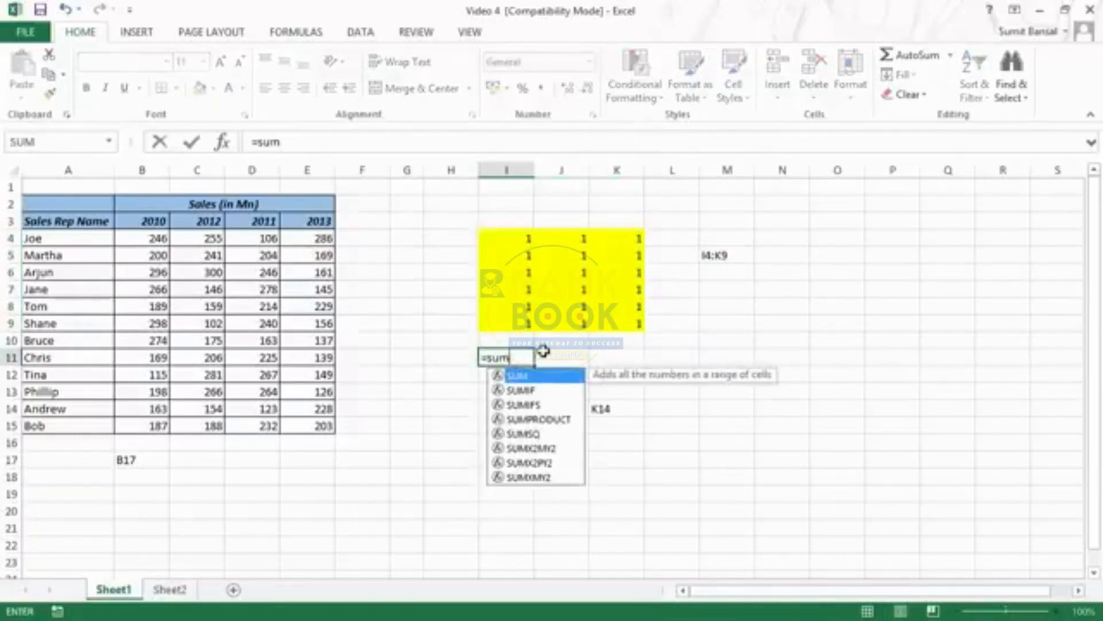
key(Tab)
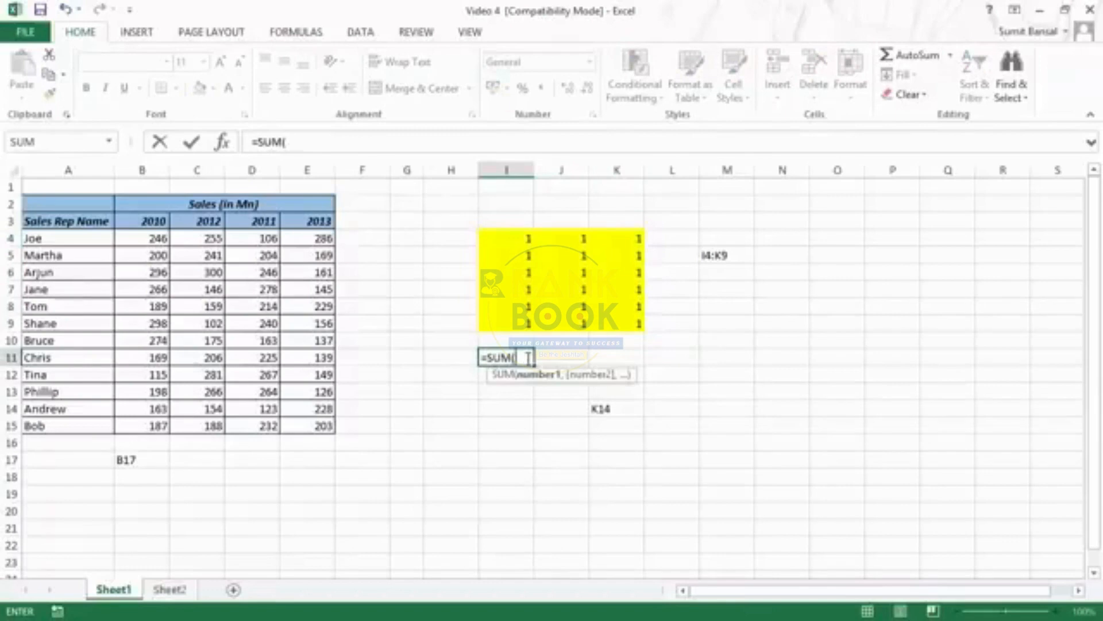
click(517, 239)
drag(548, 271, 616, 320)
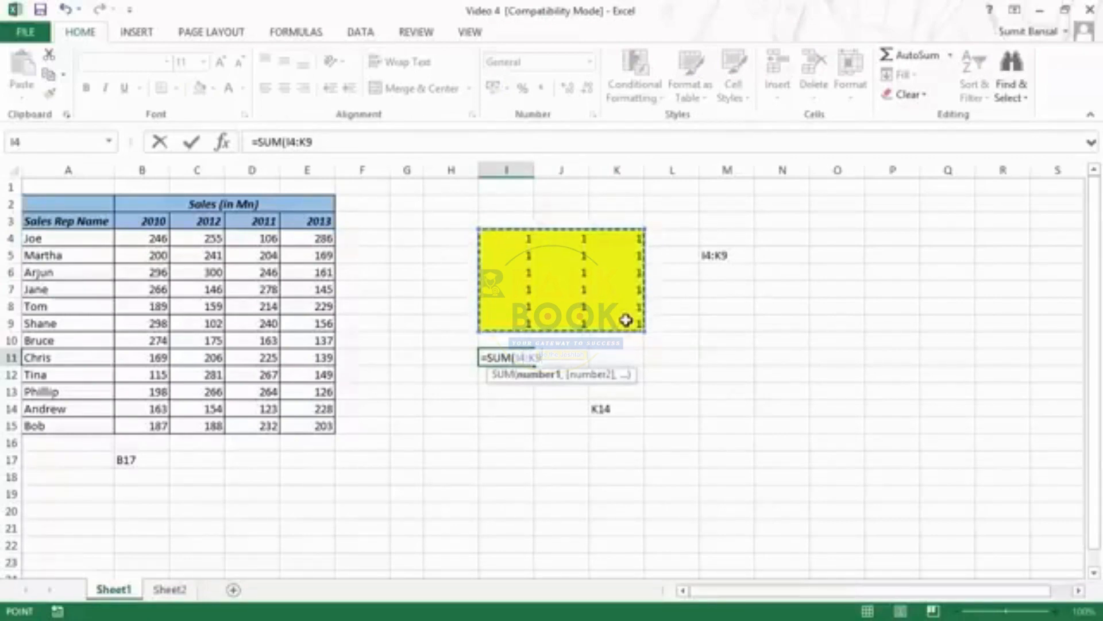
key(Escape)
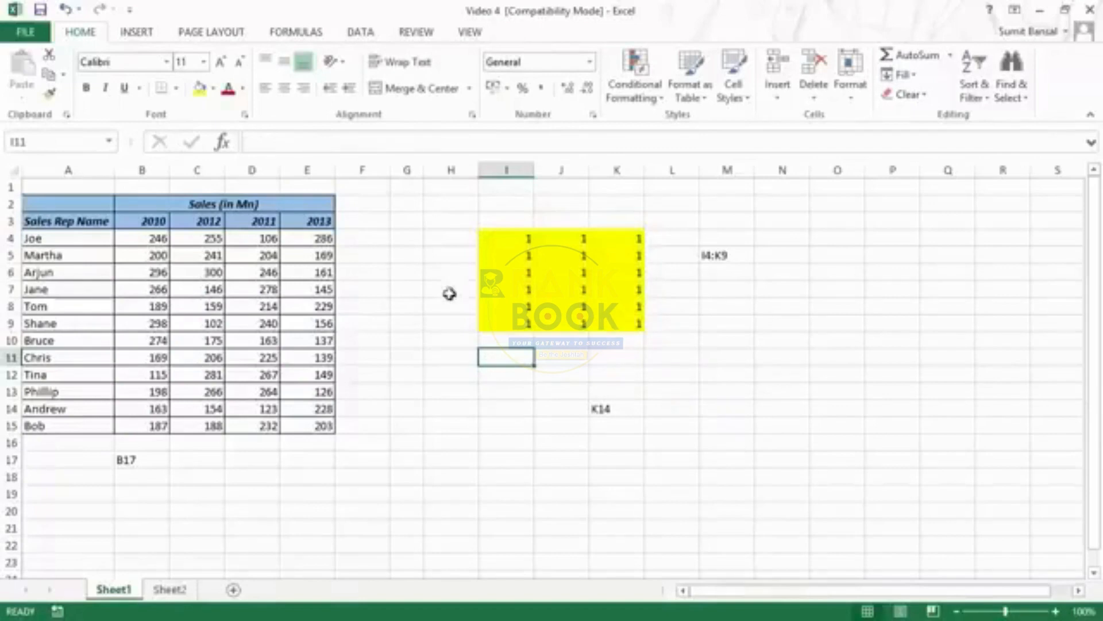
Clear all contents and formatting from the range I4:K9
drag(505, 239, 619, 323)
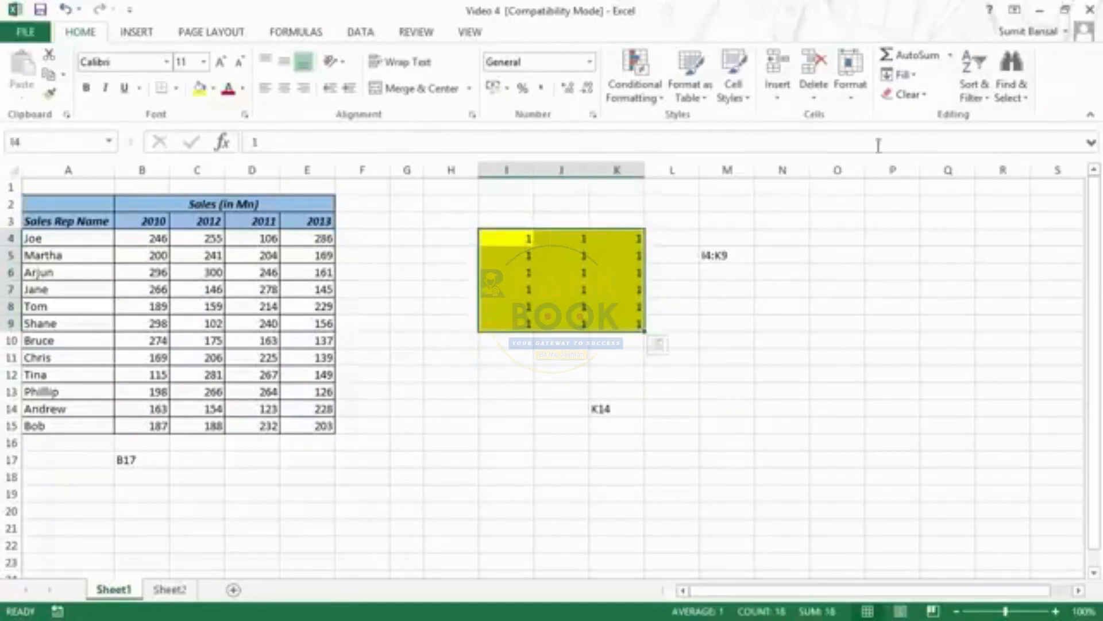
click(911, 94)
click(924, 117)
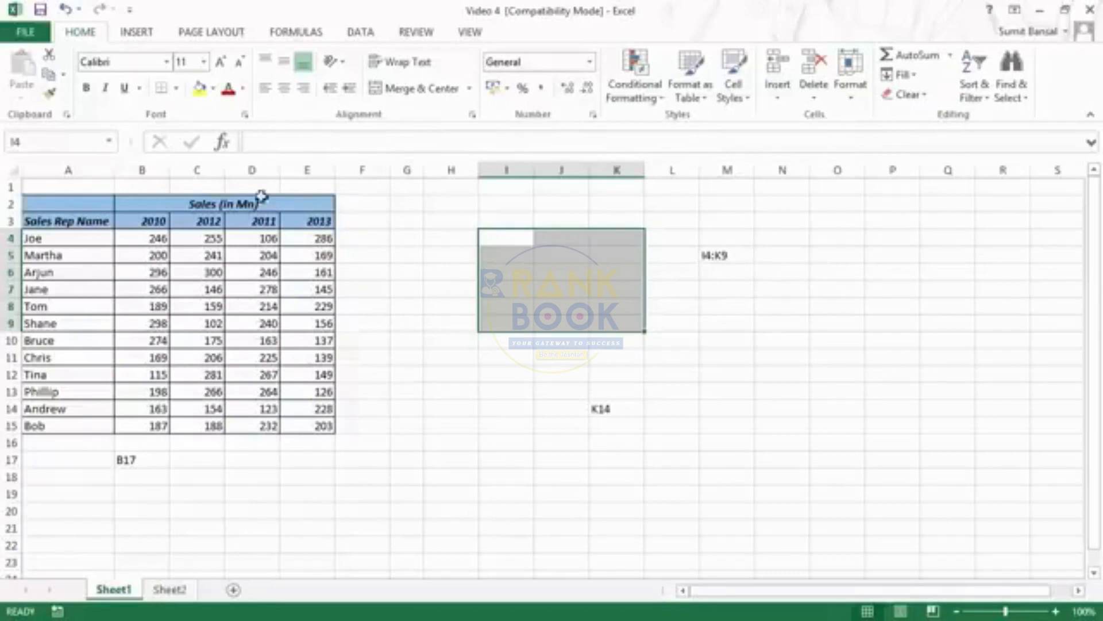
Copy the text I4:K9 from cell M5 and go to that reference to select the range
click(736, 256)
double_click(741, 256)
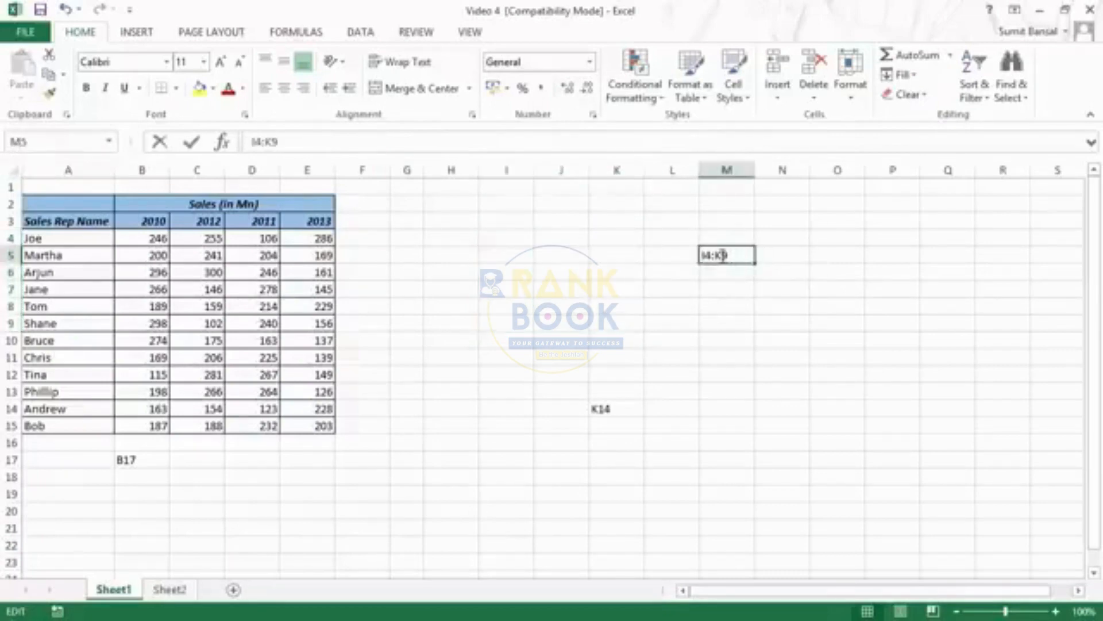
drag(741, 257, 695, 258)
key(ctrl+c)
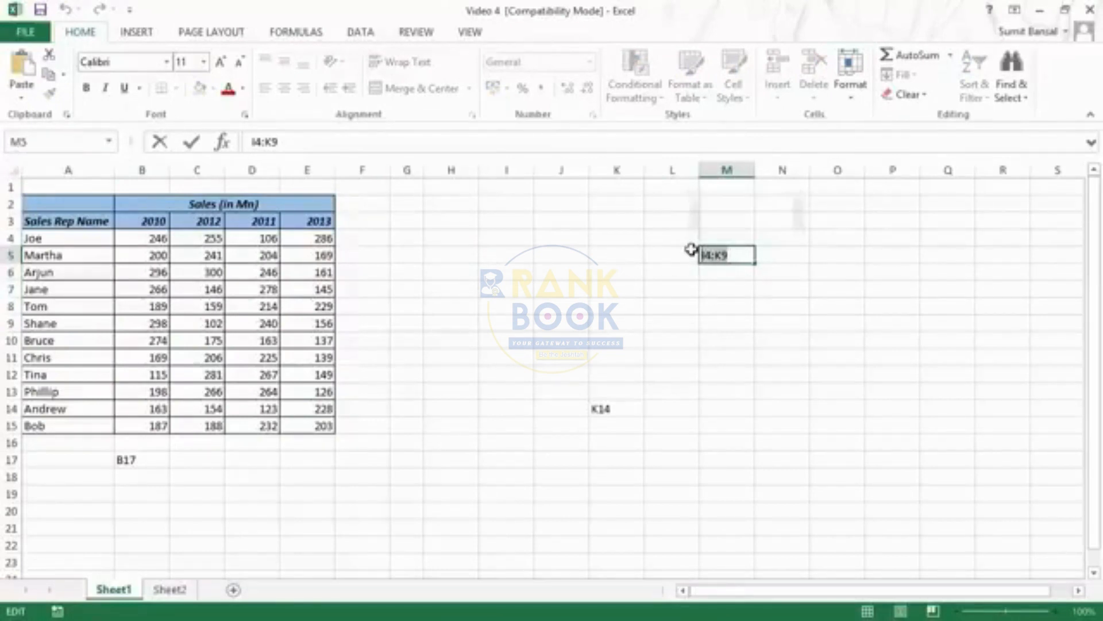
key(Escape)
drag(76, 138, 5, 142)
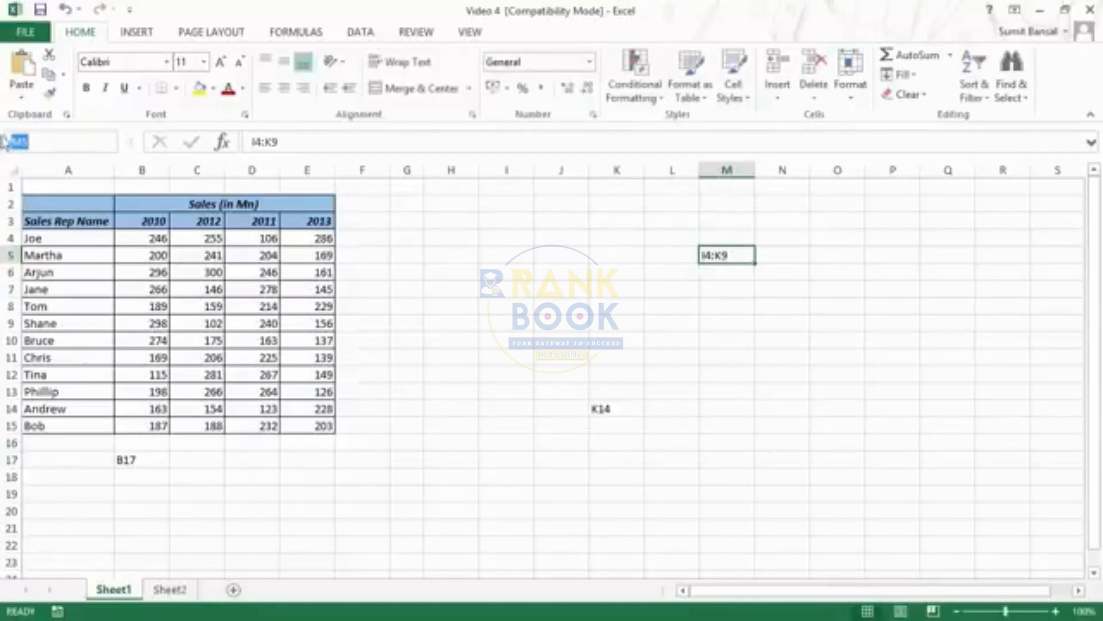
text(I4:K9)
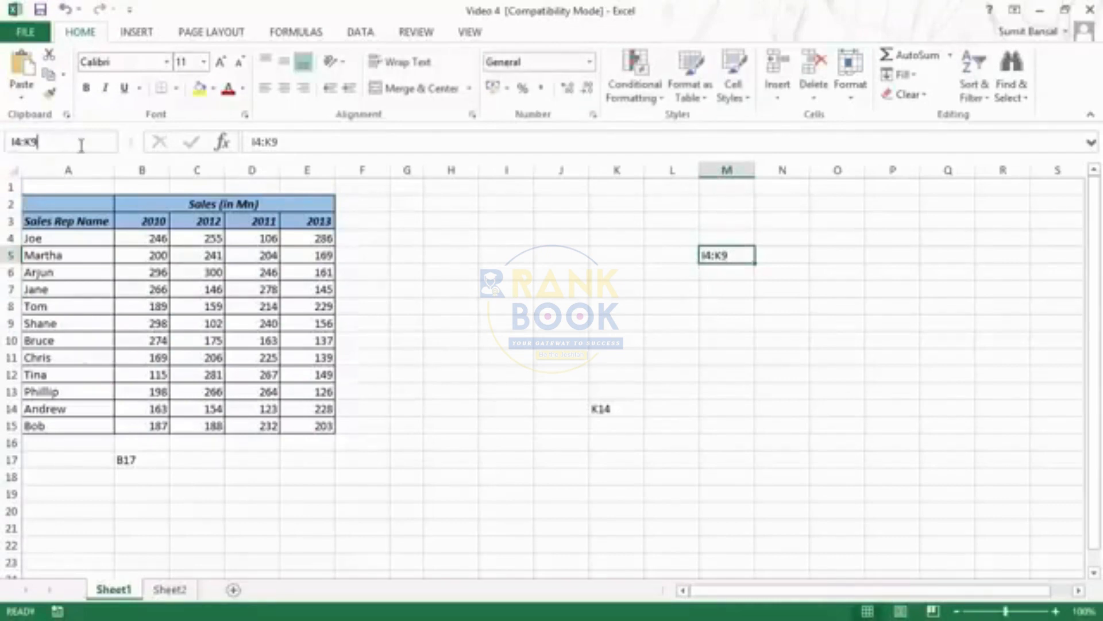
key(Return)
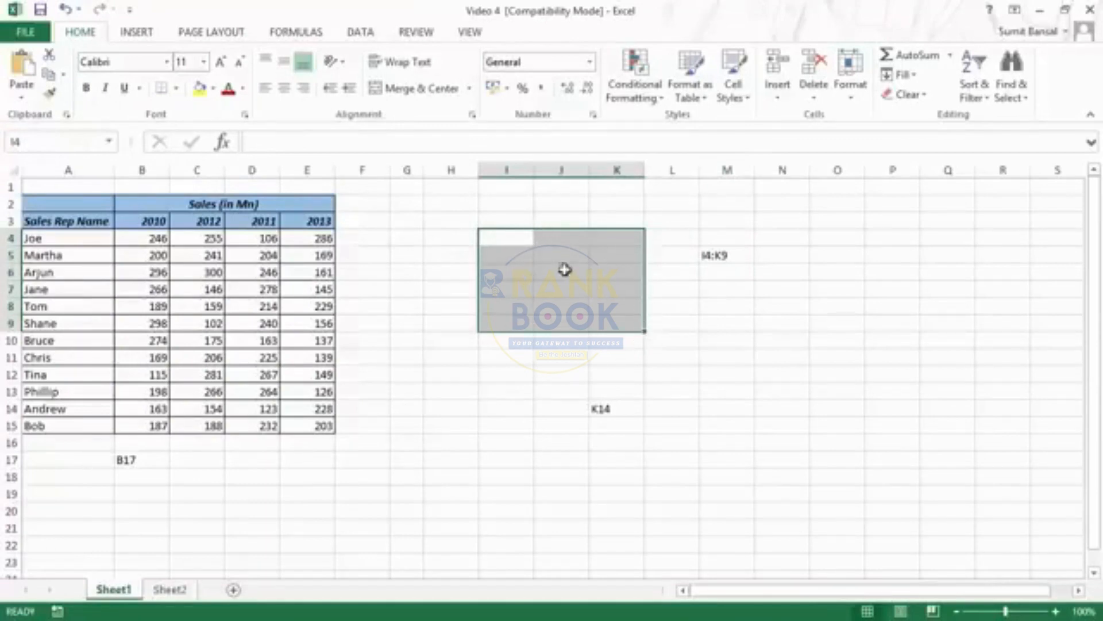
Select the block I11:M18 as another example range, followed by the whole of column I
click(38, 141)
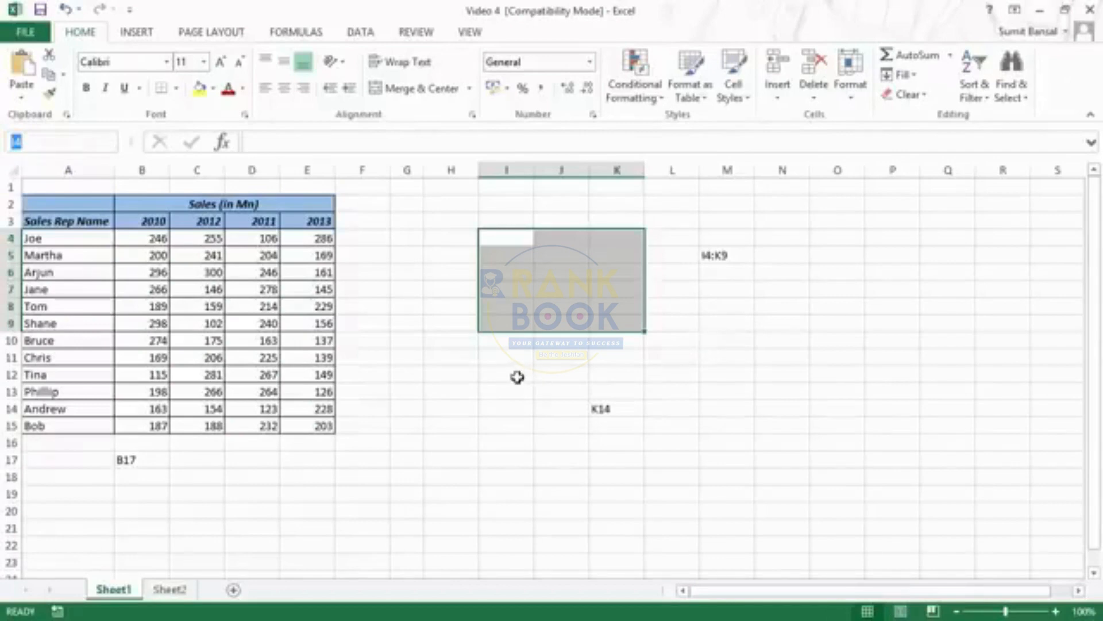
drag(509, 357, 732, 471)
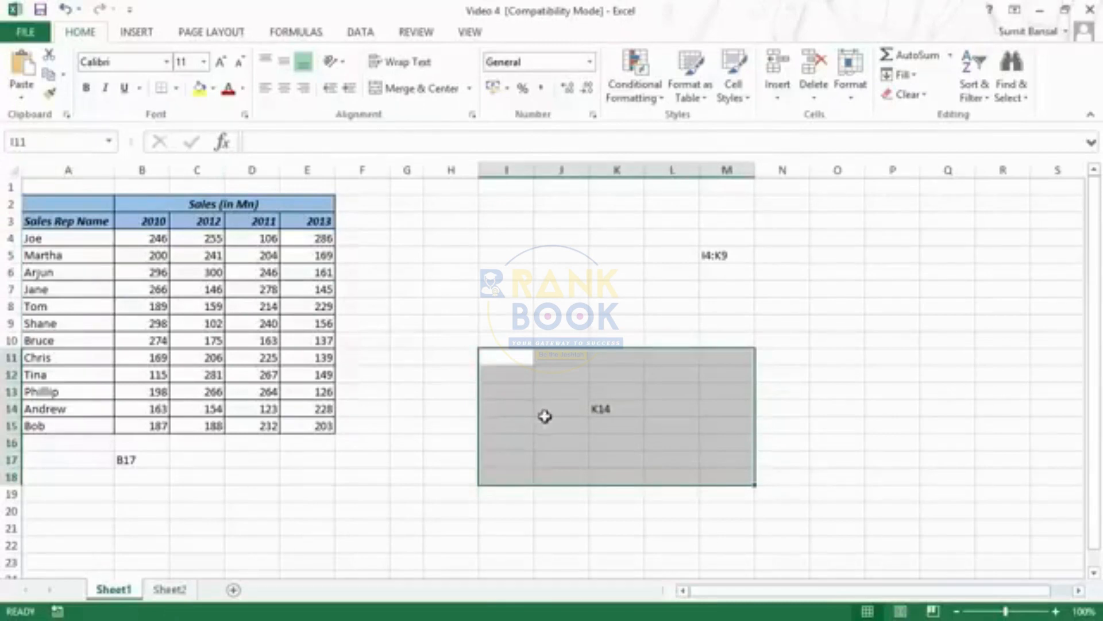
click(584, 257)
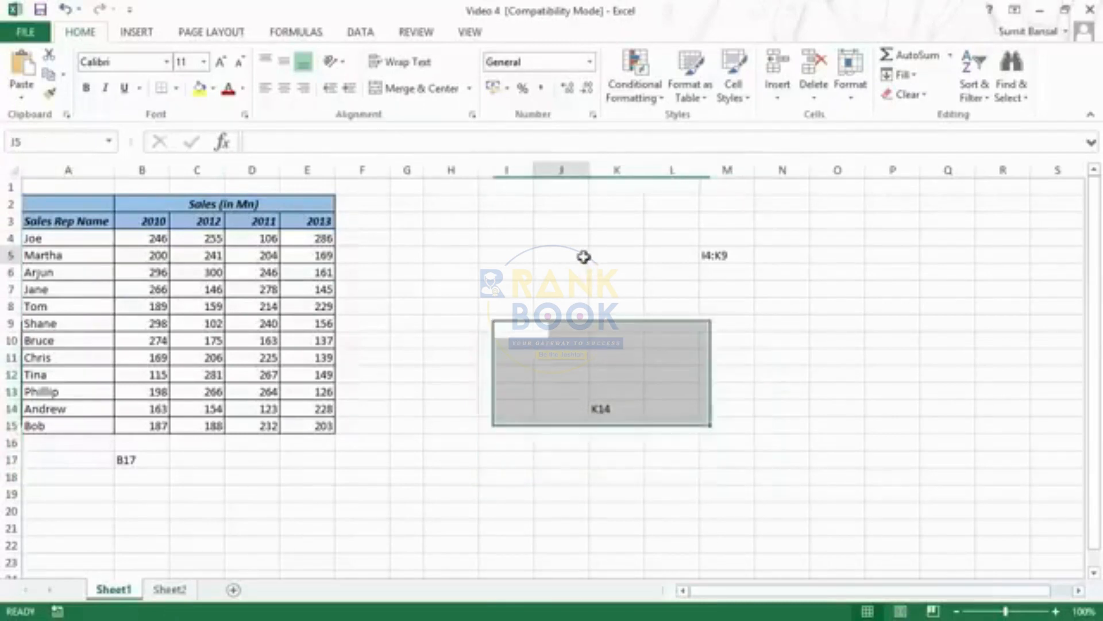
click(508, 173)
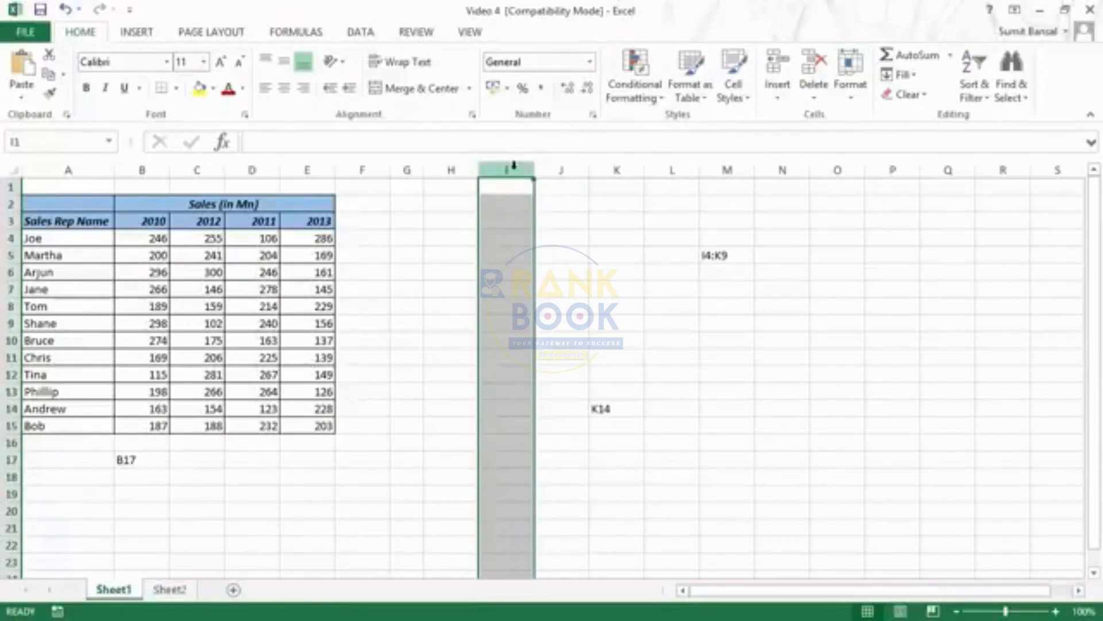
Write the reference I:I in cell J5, discard the entry, and select all of column I by going to that reference
click(565, 253)
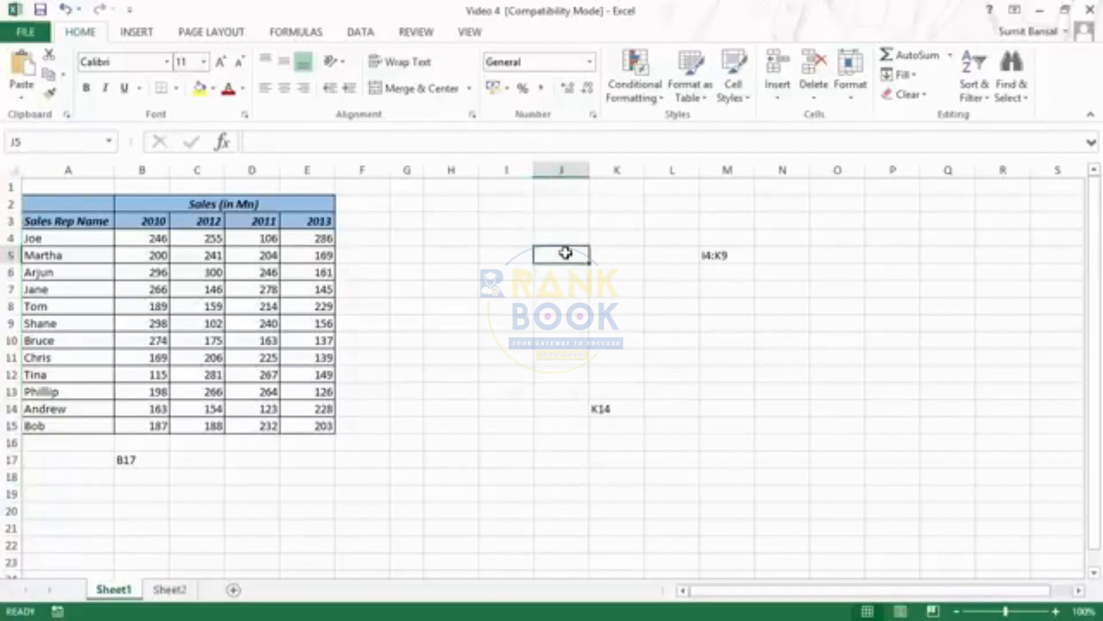
text(I4)
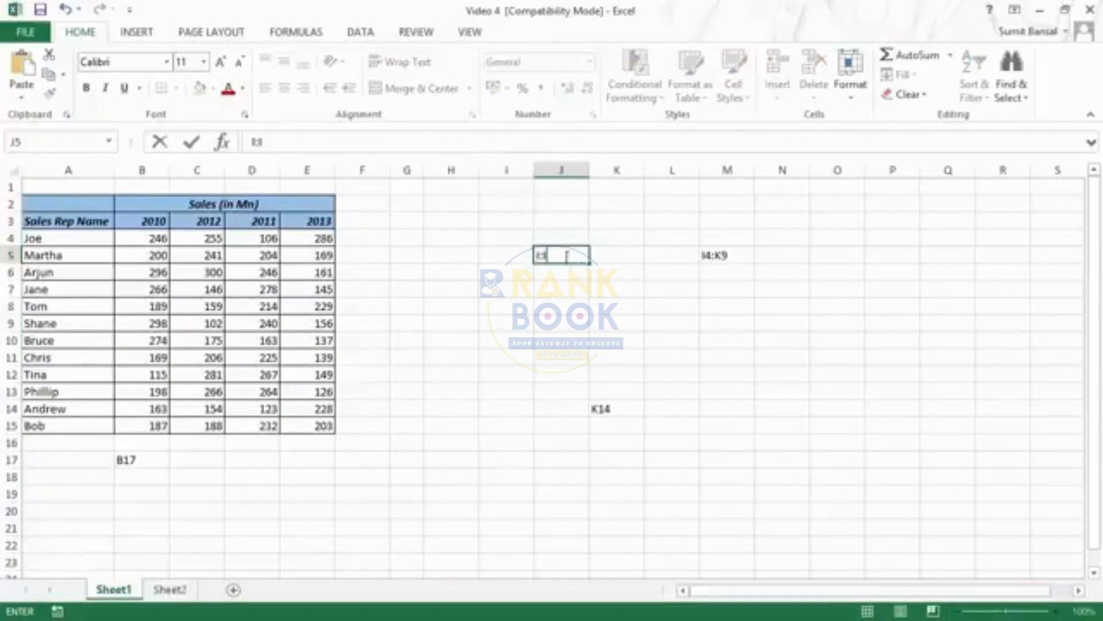
drag(553, 255, 522, 250)
key(Escape)
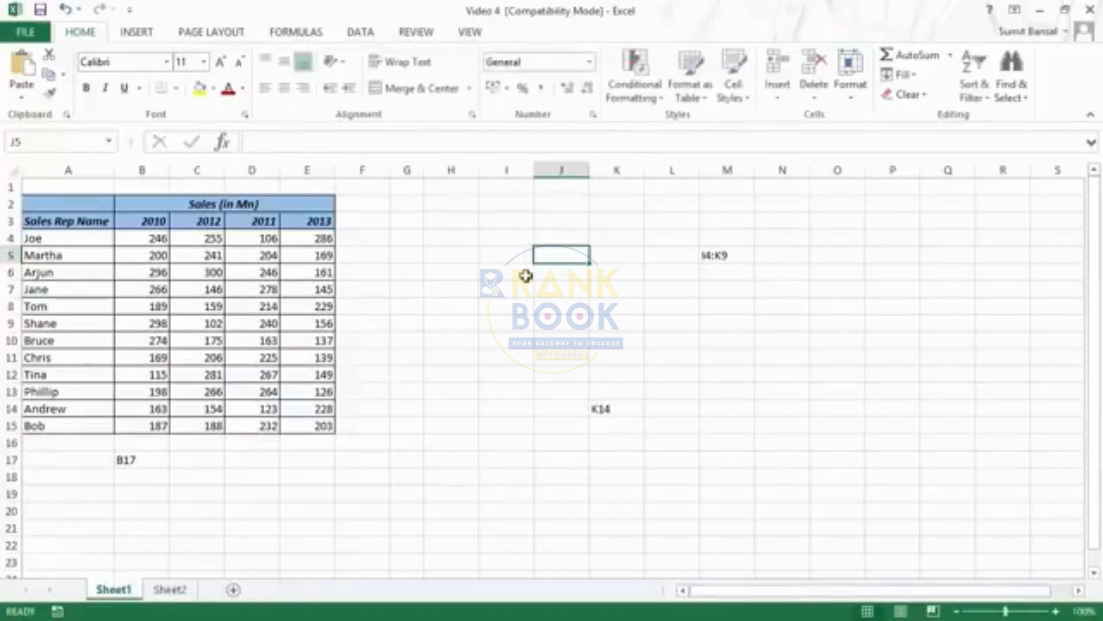
click(10, 139)
text(I:I)
key(Return)
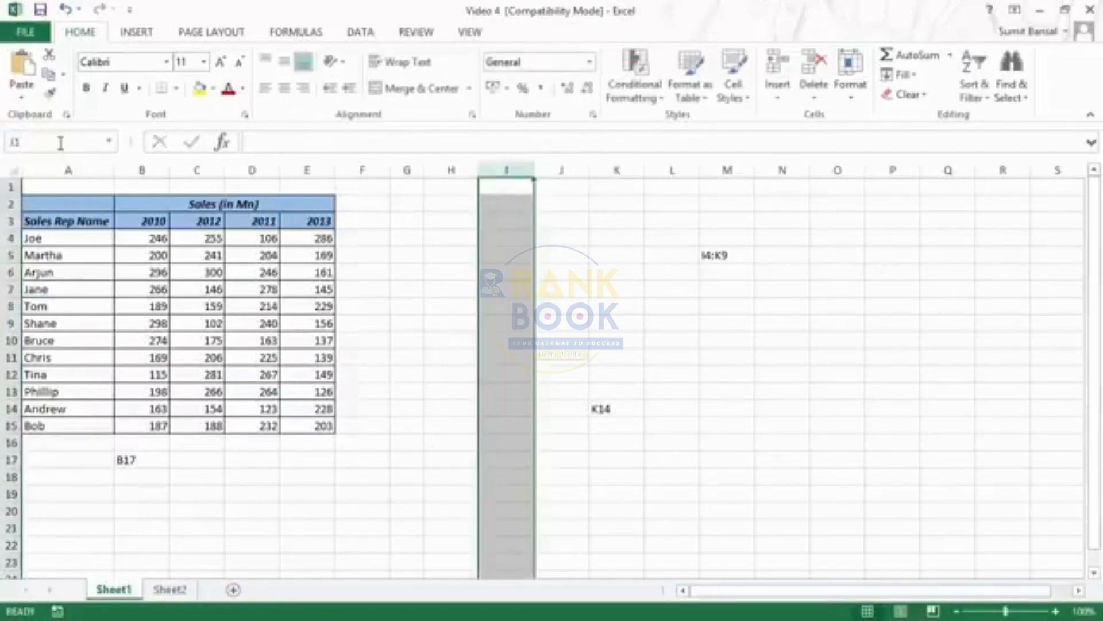
Try a SUM formula in cell J7 that takes the whole of column I as I:I, and discard it
click(569, 289)
text(=sum)
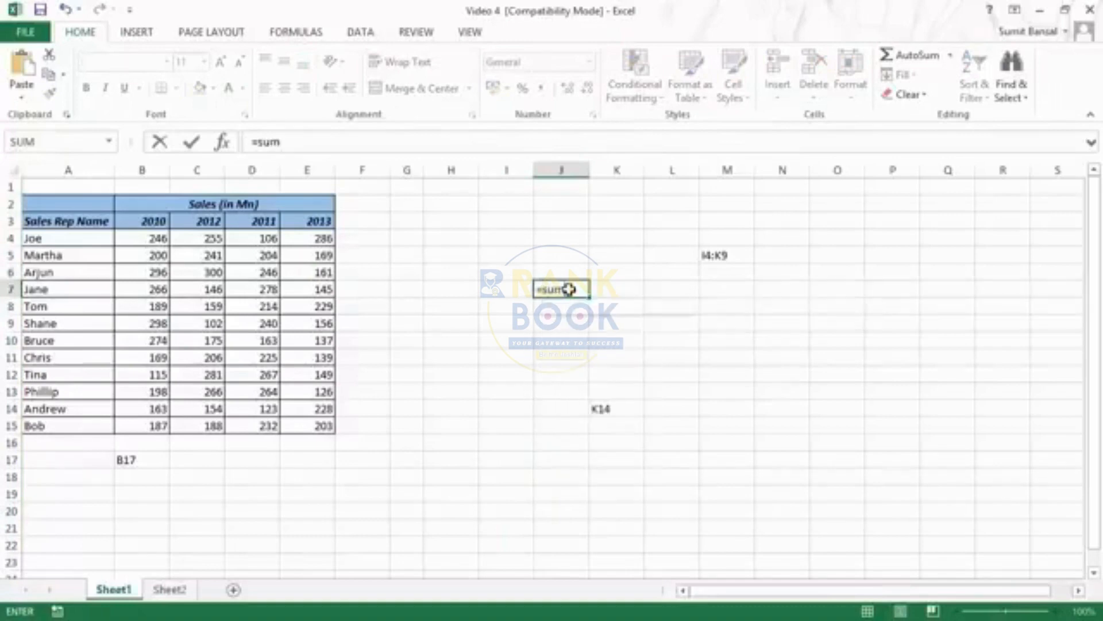
text((i)
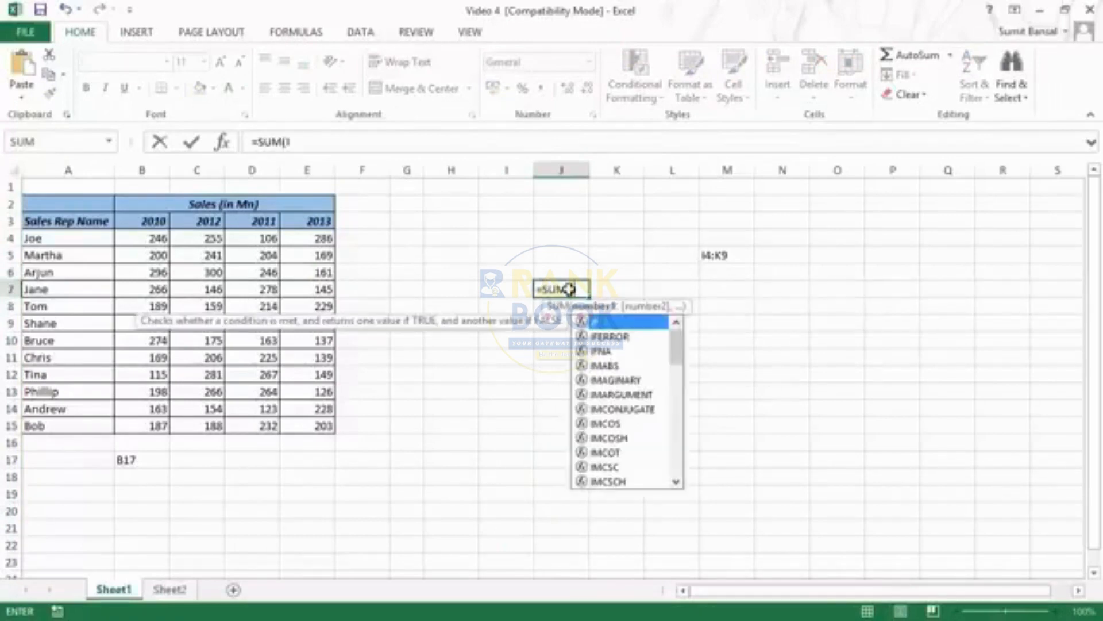
text(:I)
key(BackSpace)
key(BackSpace)
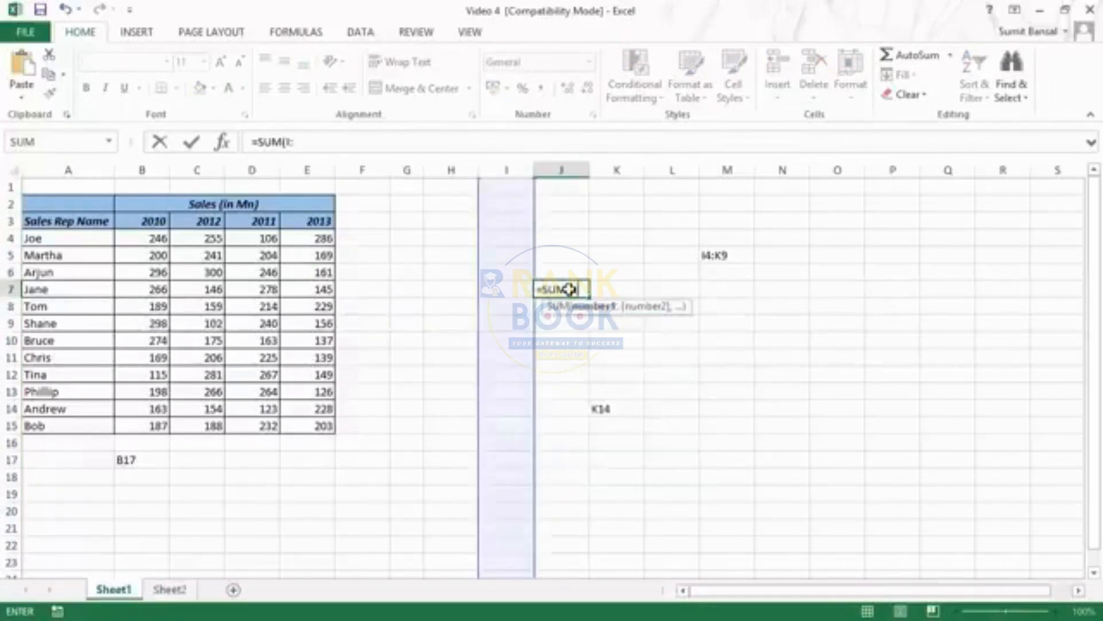
key(BackSpace)
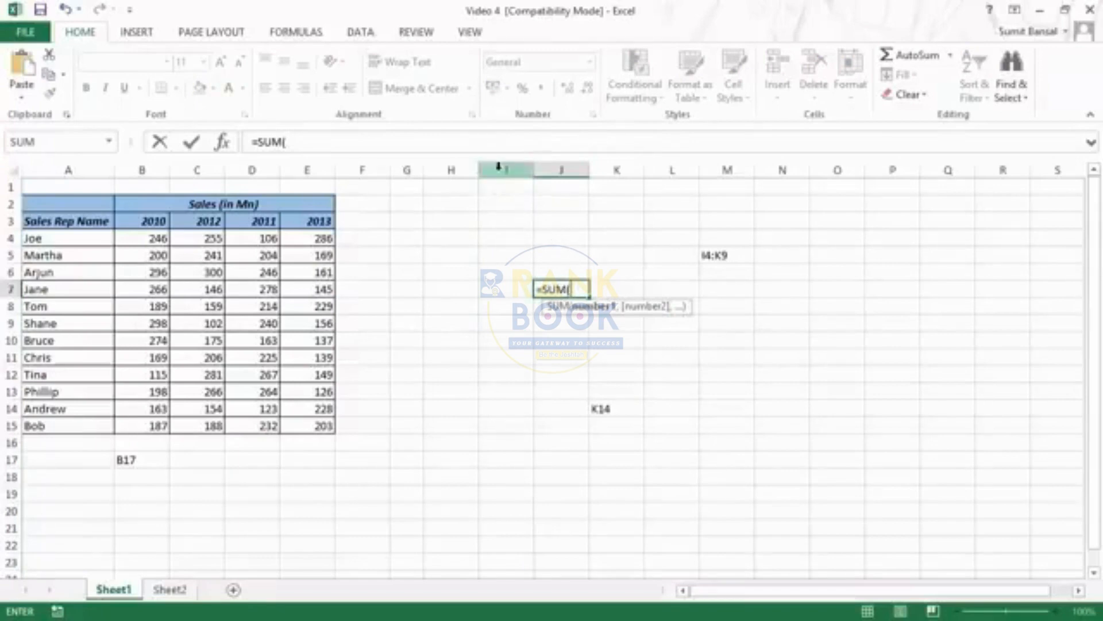
click(498, 168)
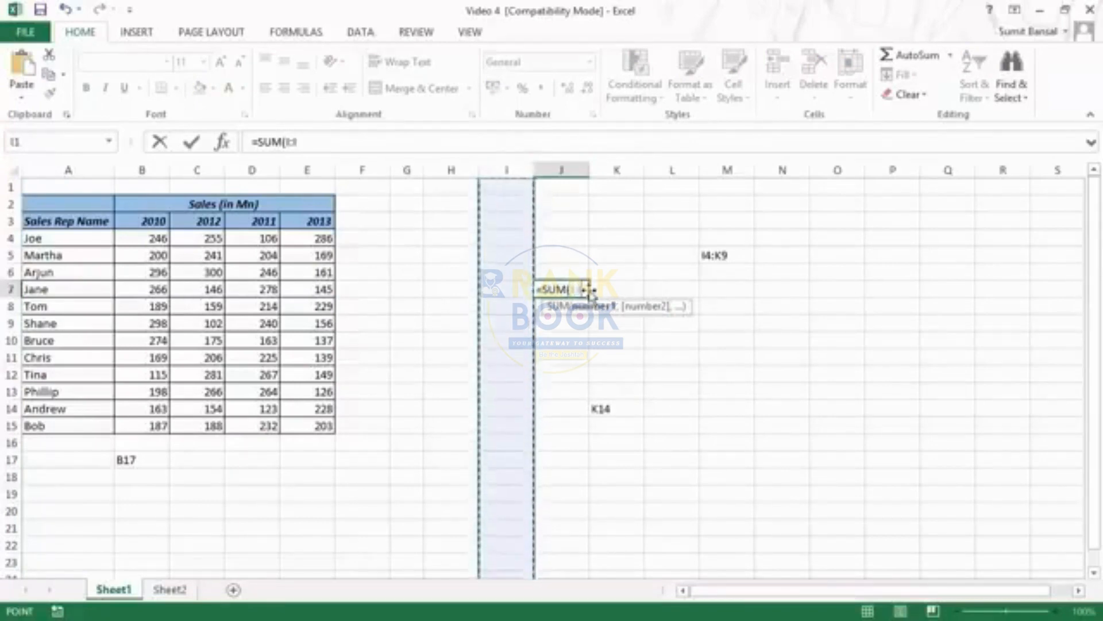
key(Escape)
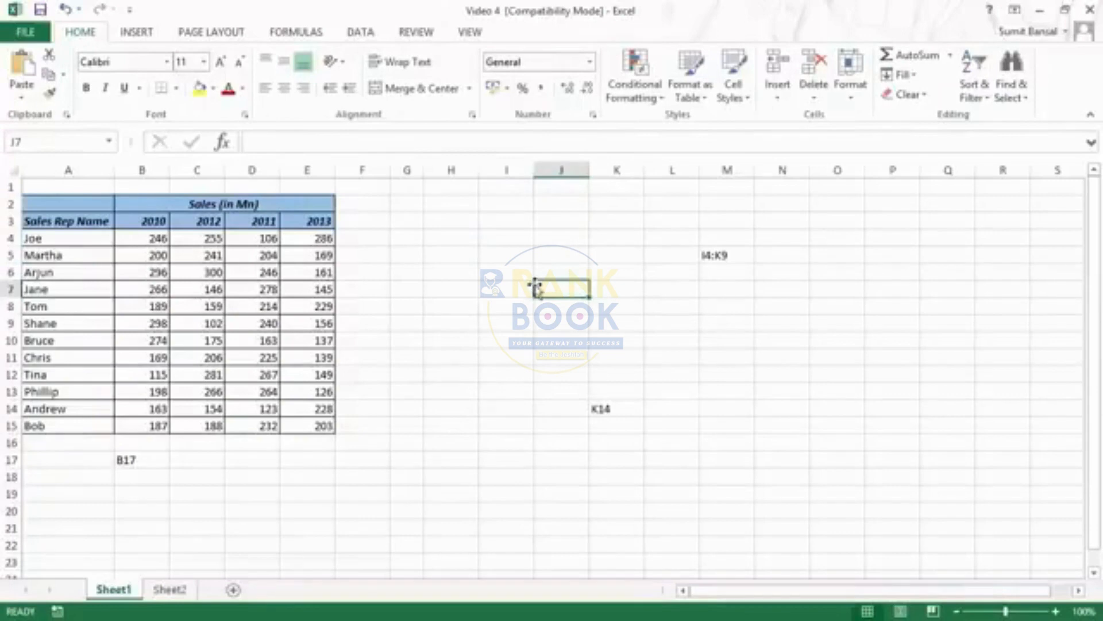
Write the whole-row reference =6:6 in cell J7 and discard the entry
text(=6)
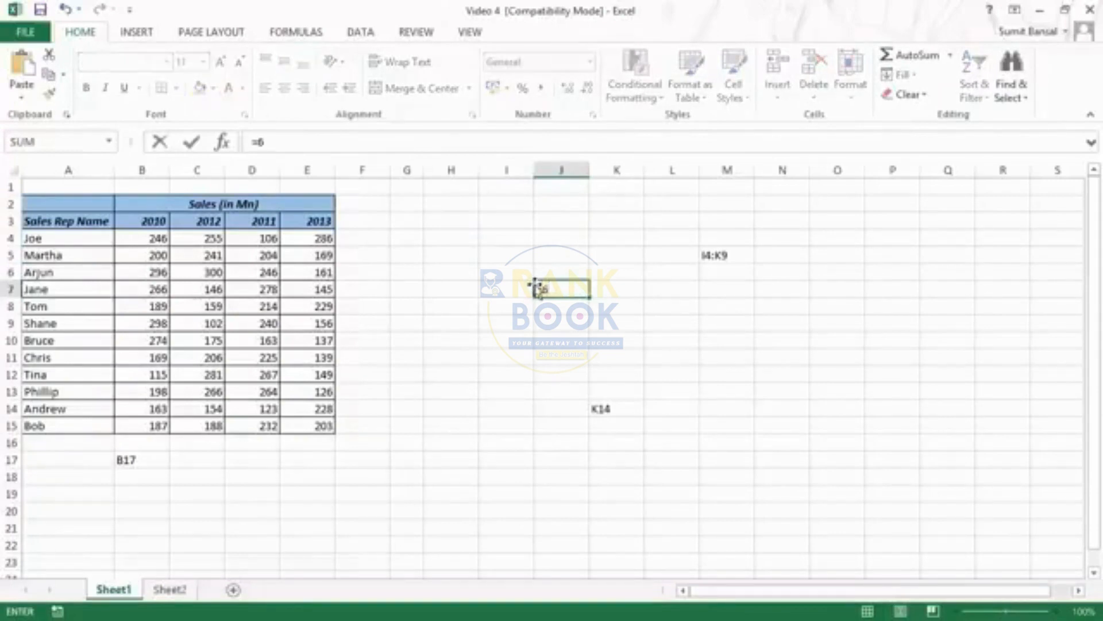
text(:6)
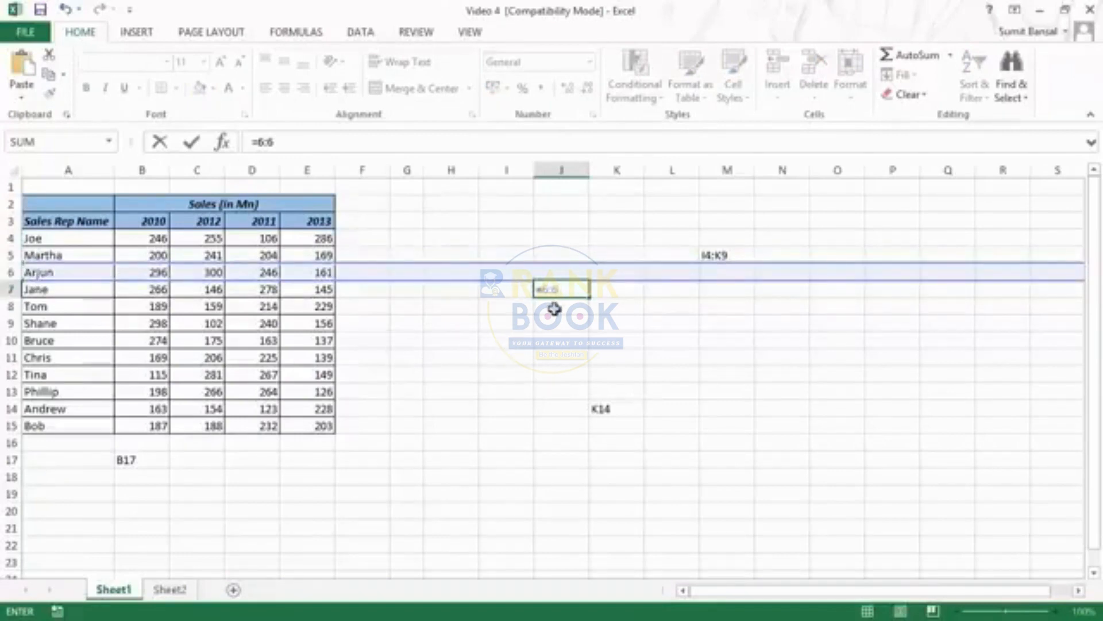
key(Escape)
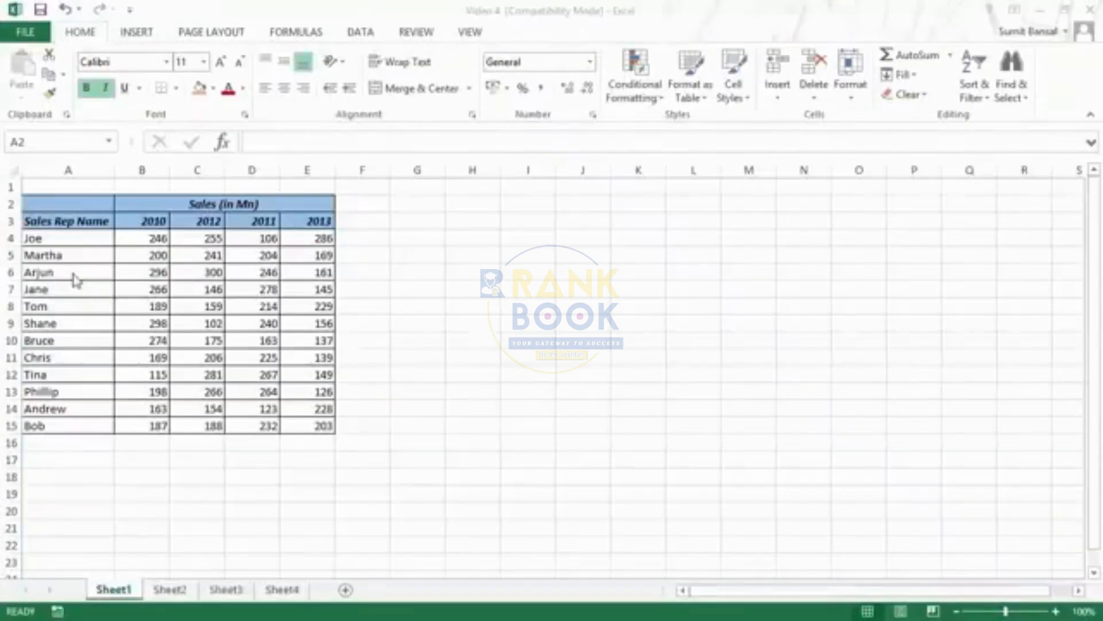
Select the separate ranges A4:E9, A11:E15, G4:I8, L5:O13 and H13:J19 together, apply the current fill colour, and undo the fill
click(65, 246)
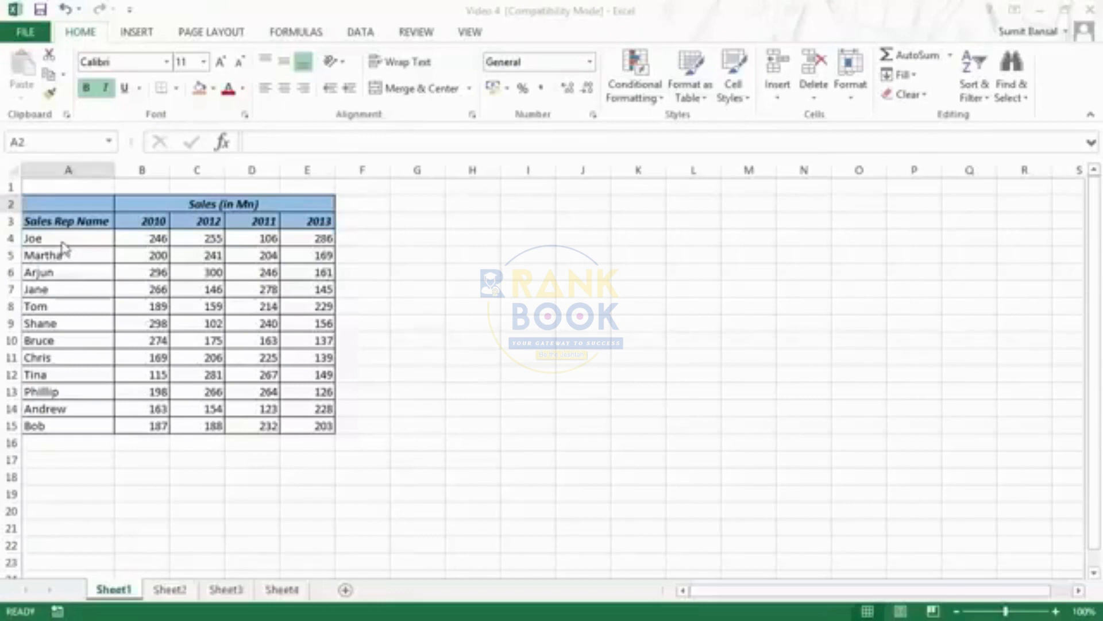
drag(49, 237, 306, 321)
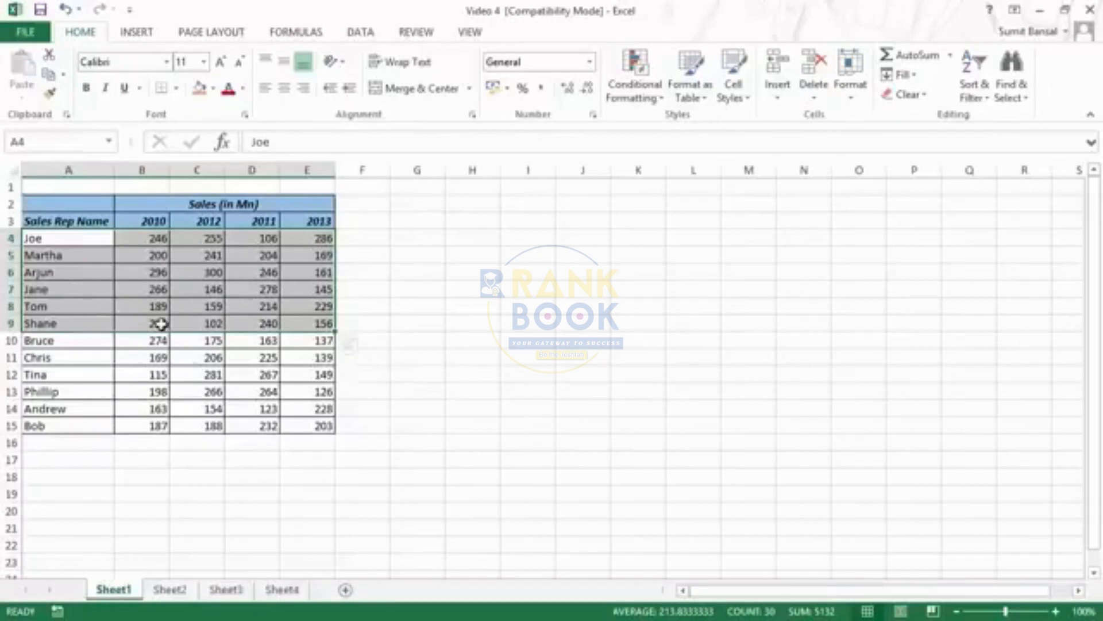
drag(54, 361, 292, 422)
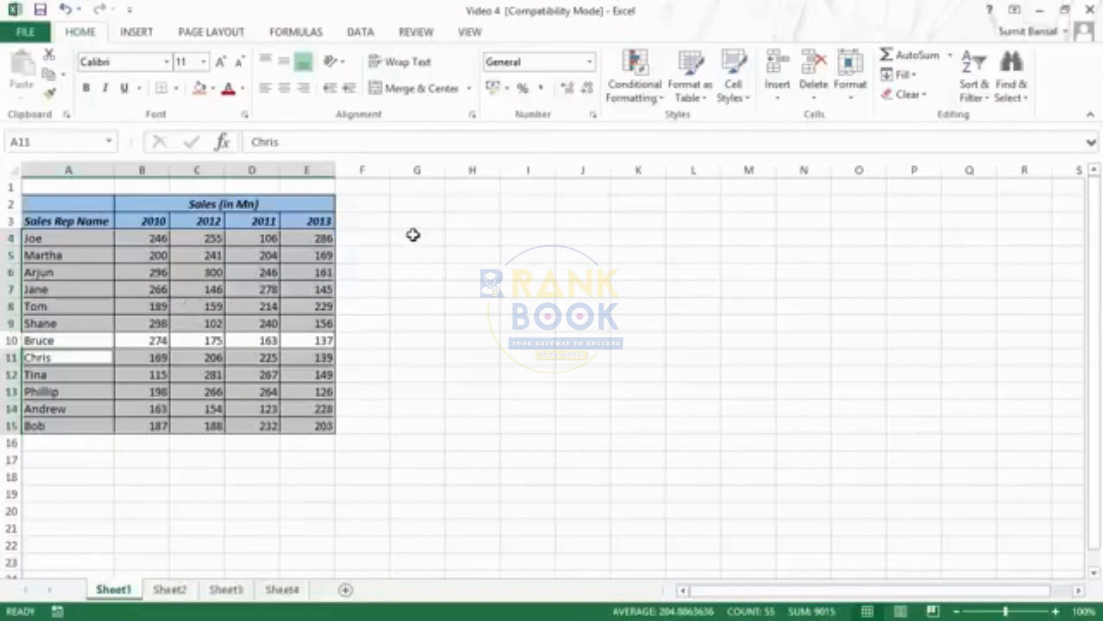
drag(413, 235, 532, 310)
drag(693, 254, 865, 393)
drag(600, 389, 455, 491)
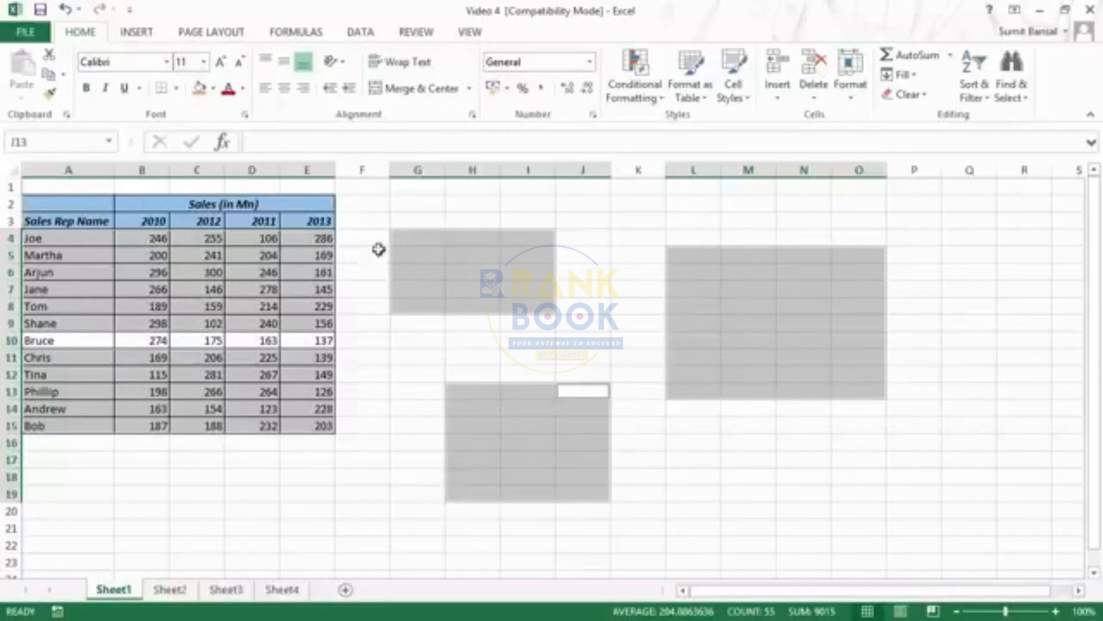
click(200, 90)
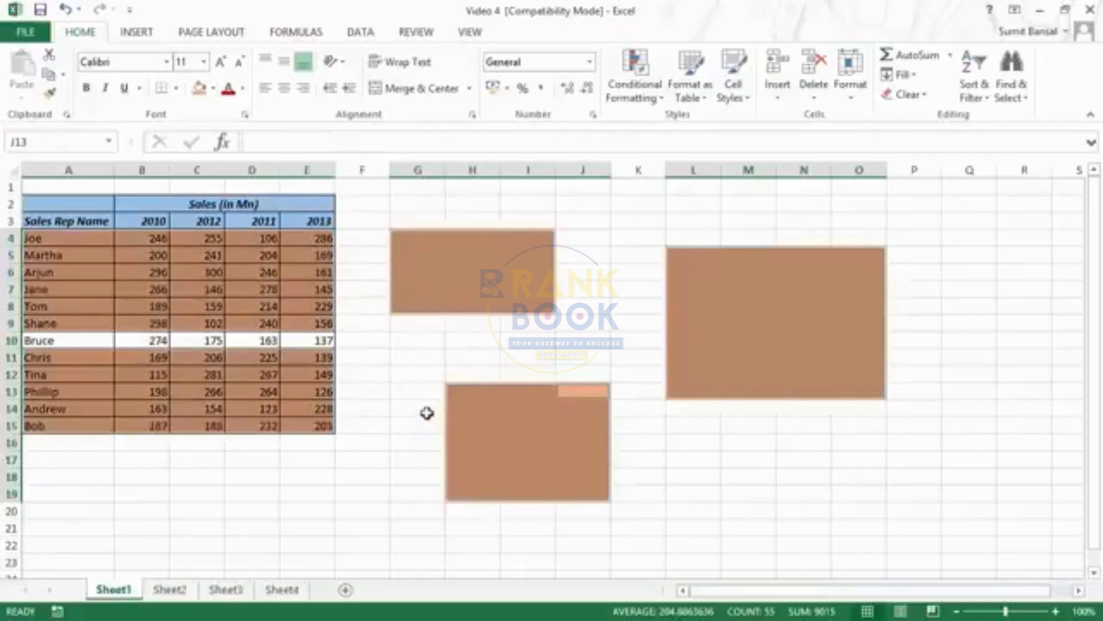
key(ctrl+z)
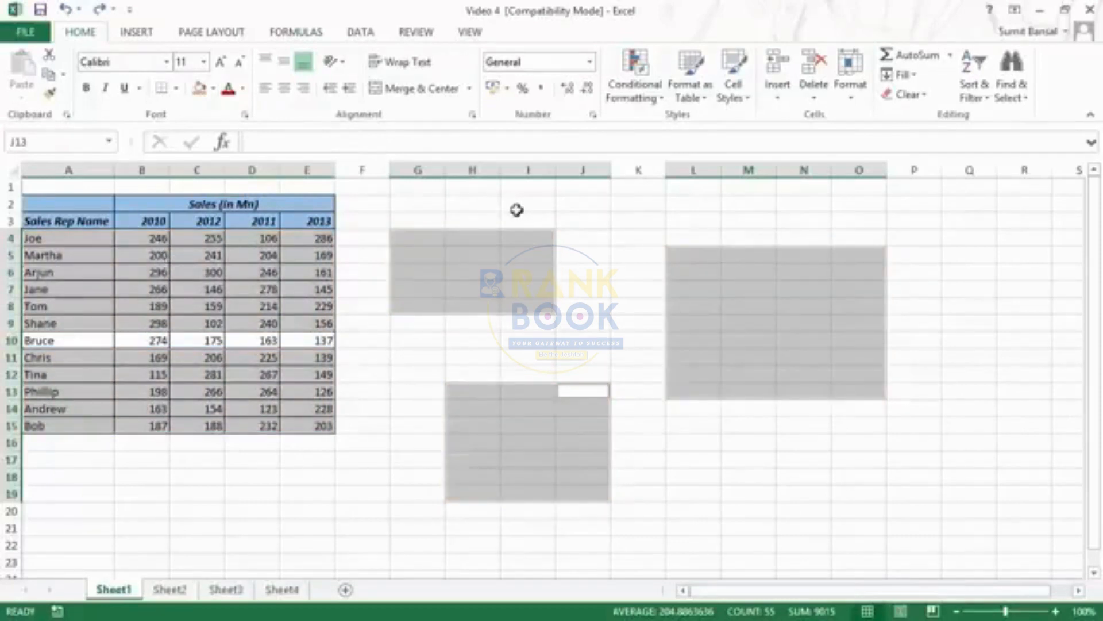
Select the whole of column G, extend the selection through column N, and shrink it back to column G
click(431, 197)
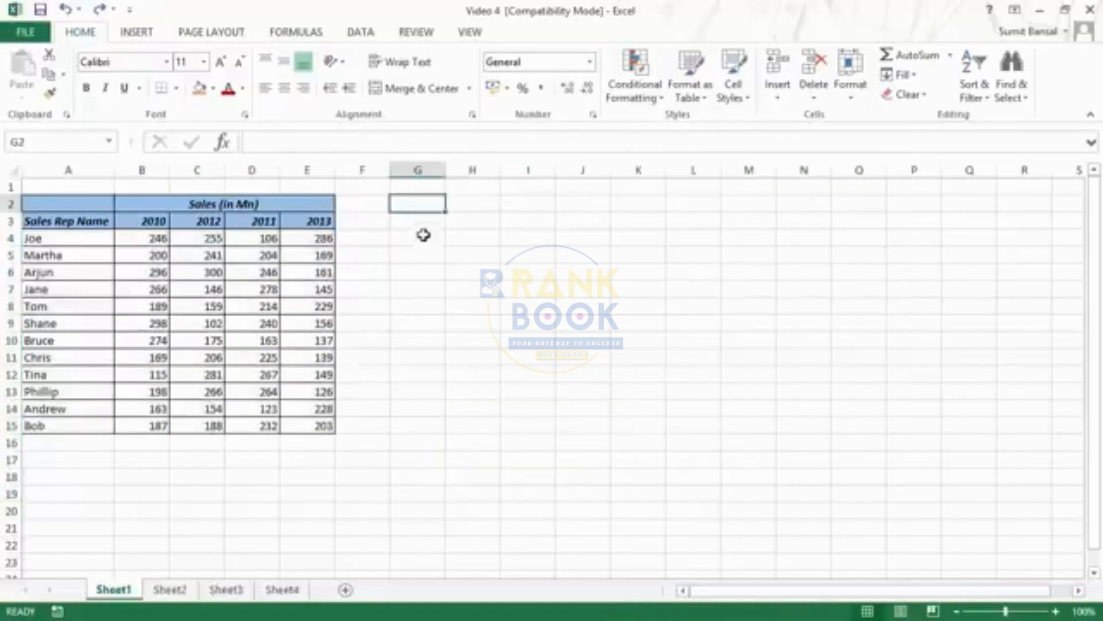
click(422, 168)
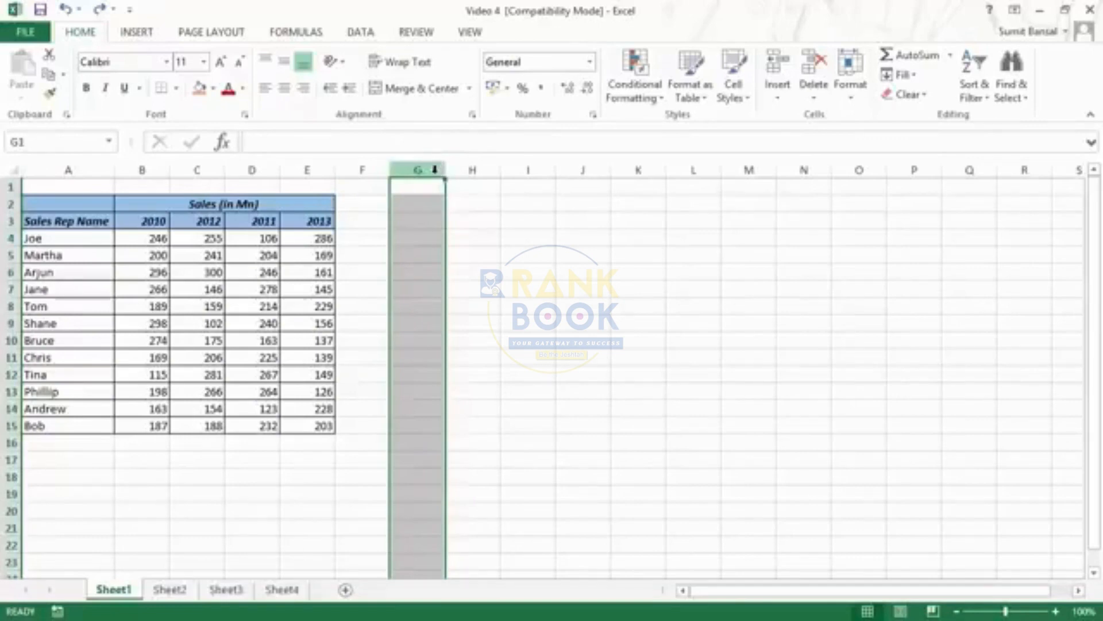
mouse_move(434, 171)
mouse_down()
mouse_move(807, 168)
mouse_move(436, 167)
mouse_up()
key(shift+Right)
key(shift+Right)
key(shift+Right)
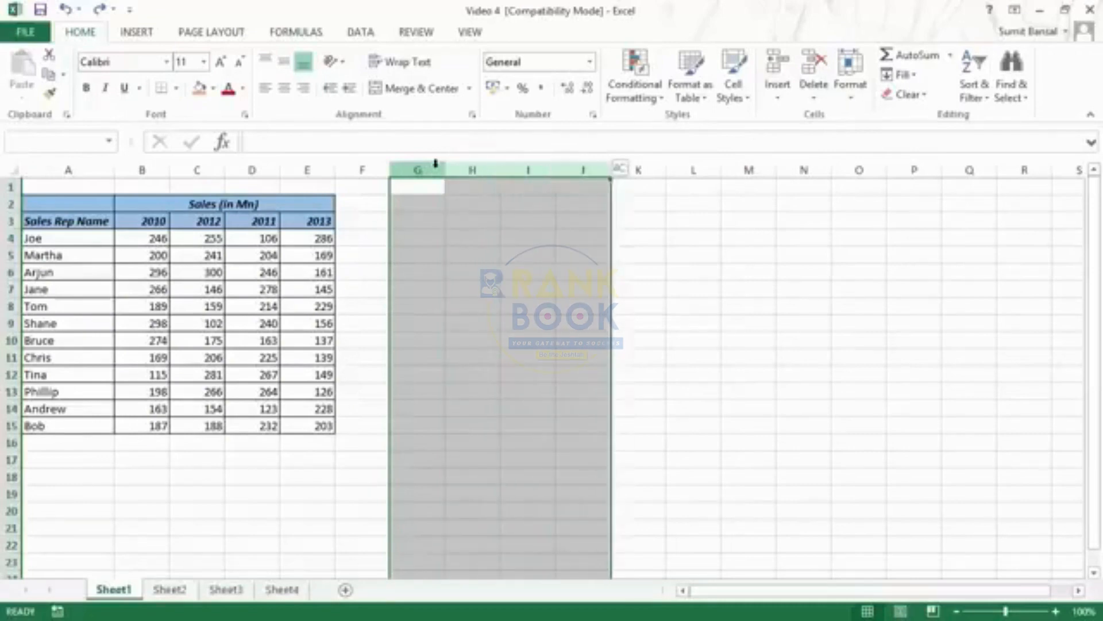
key(shift+Right)
key(shift+Right)
key(shift+Right)
key(shift+Right)
key(shift+Right)
key(shift+Left)
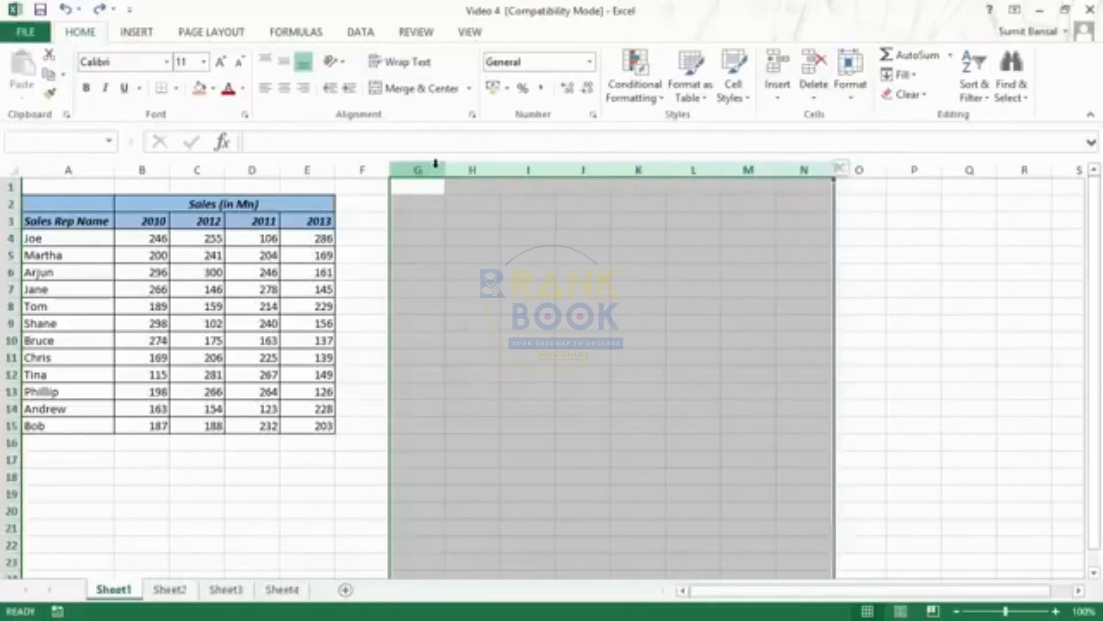
key(shift+Left)
key(shift+Left)
key(shift+Left)
key(shift+Left)
key(shift+Left)
key(shift+Left)
key(shift+Left)
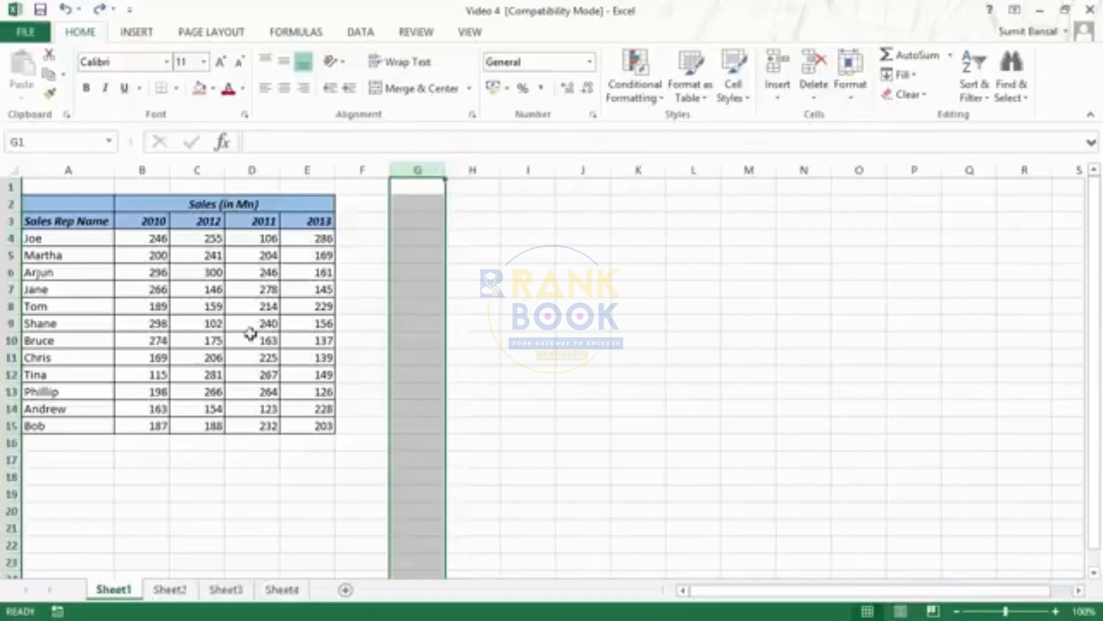
Select the whole of row 17, extend the selection three rows down, and reduce it back to row 17
click(11, 460)
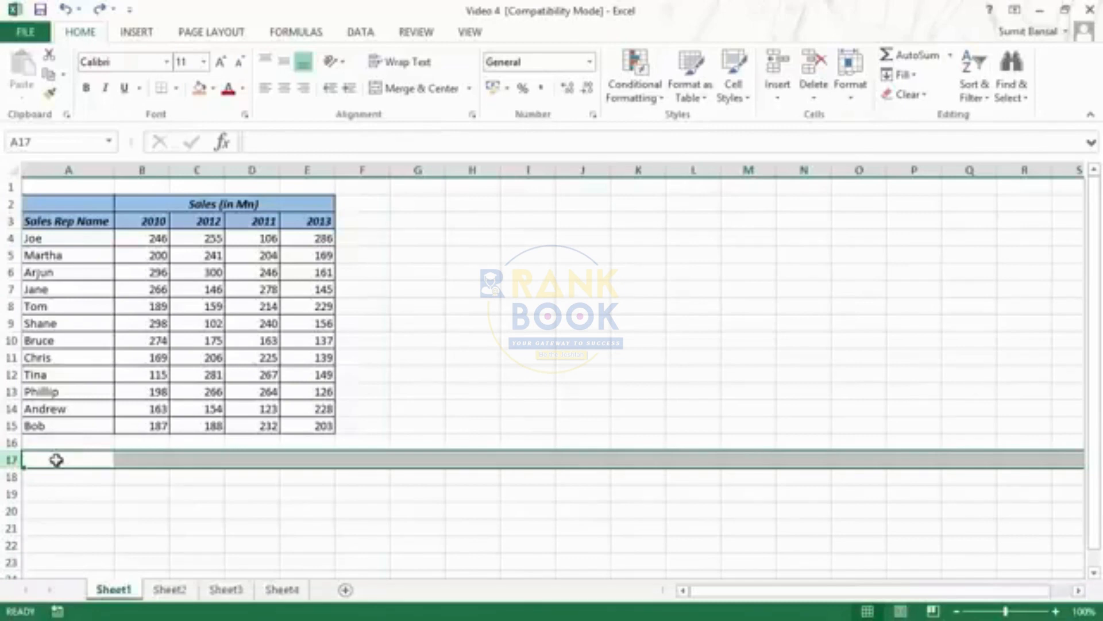
key(shift+Down)
key(shift+Down)
key(shift+Down)
key(shift+Down)
key(shift+Down)
key(shift+Down)
key(shift+Up)
key(shift+Up)
key(shift+Up)
key(shift+Up)
key(shift+Up)
key(shift+Up)
Select the entire column H starting from cell H5, extend the selection three columns to the right, and reduce it back to column H
click(463, 254)
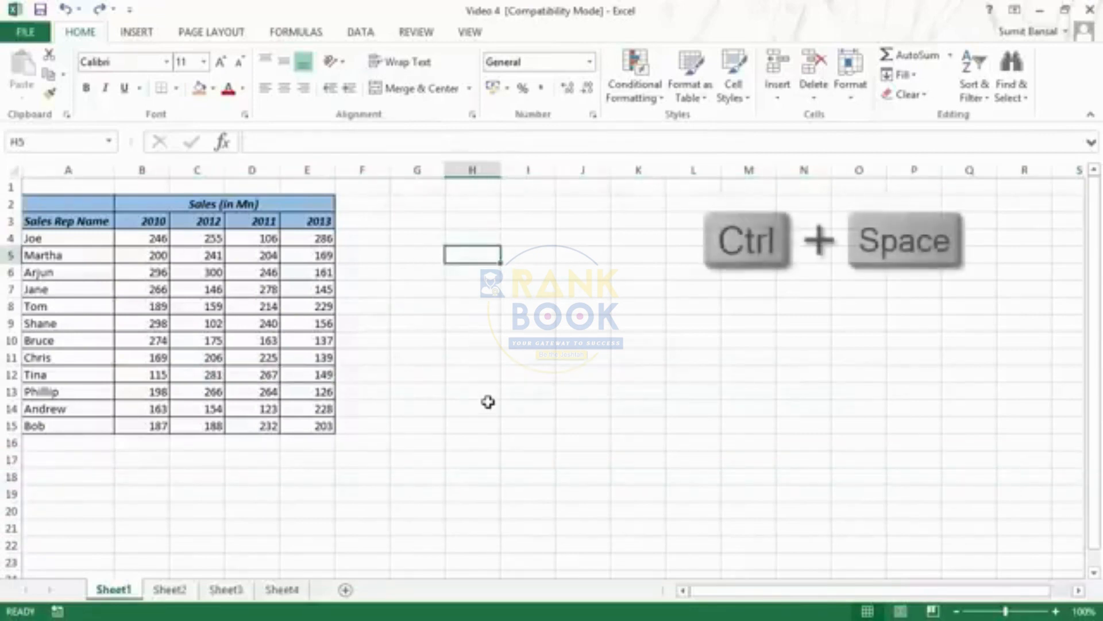
key(ctrl+space)
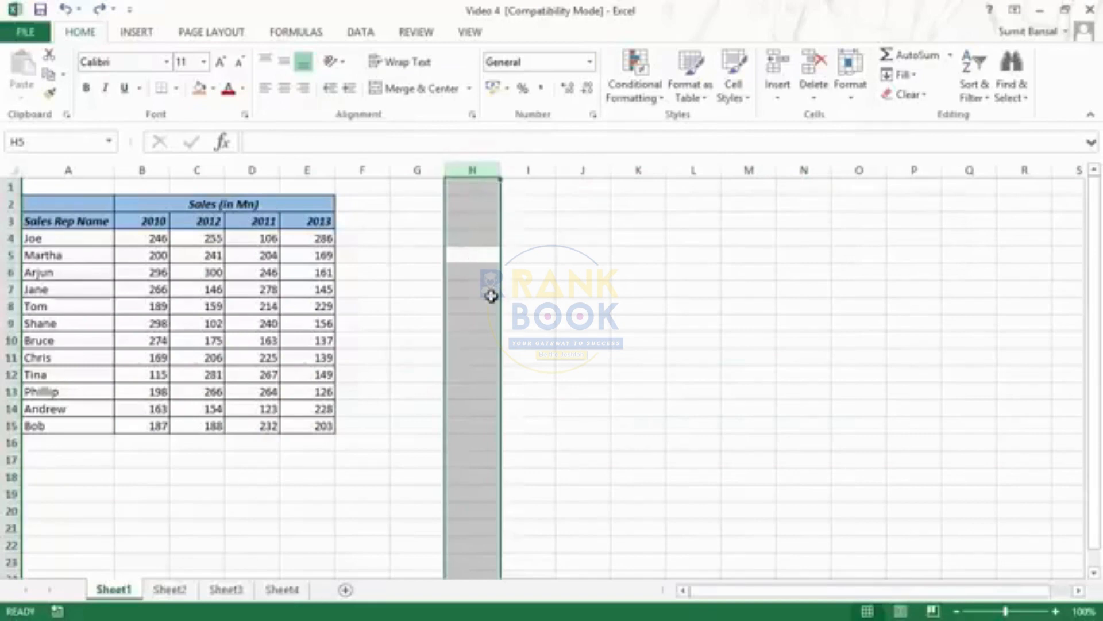
key(shift+Right)
key(shift+Right)
key(shift+Right)
key(shift+Left)
key(shift+Left)
key(shift+Left)
Select the entire row 17 starting from cell G17, and the full sales table A2:E15 starting from cell A7
click(410, 462)
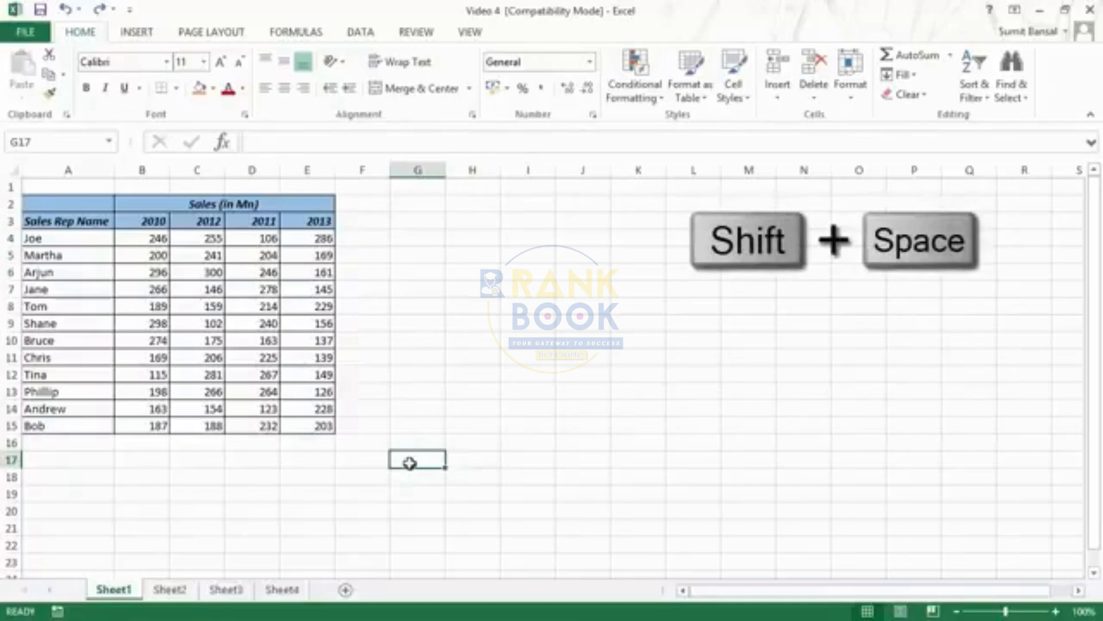
key(shift+space)
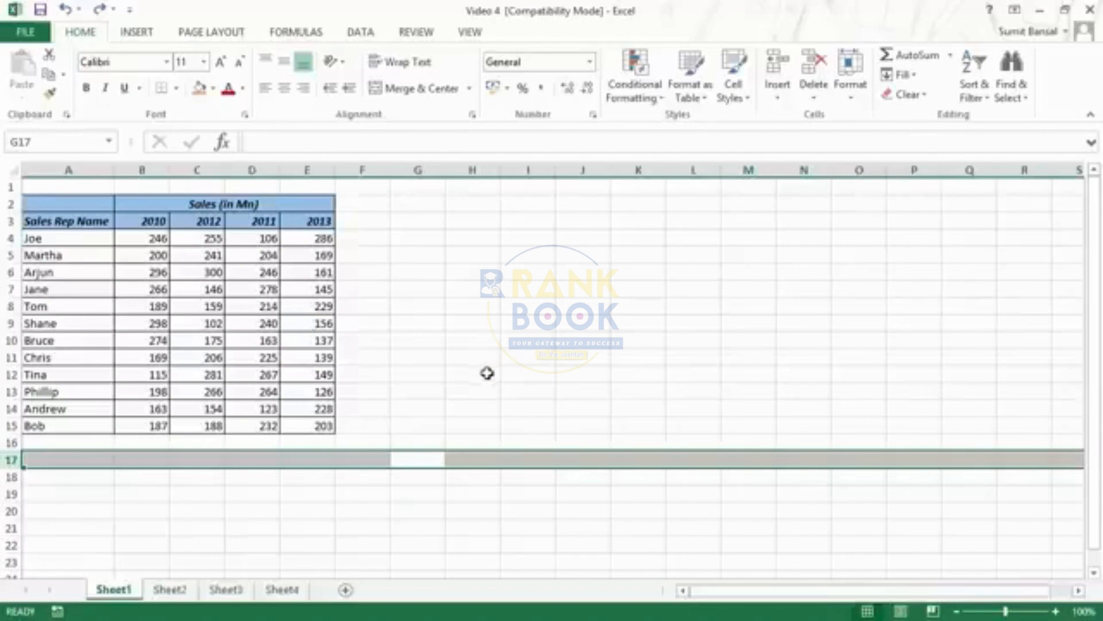
click(64, 290)
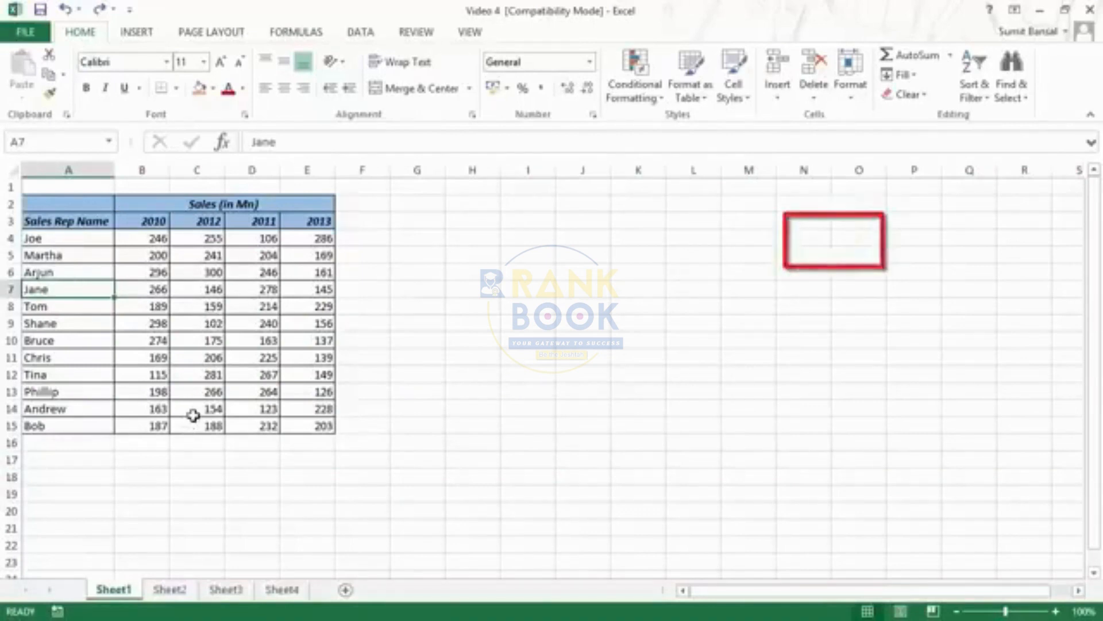
key(ctrl+a)
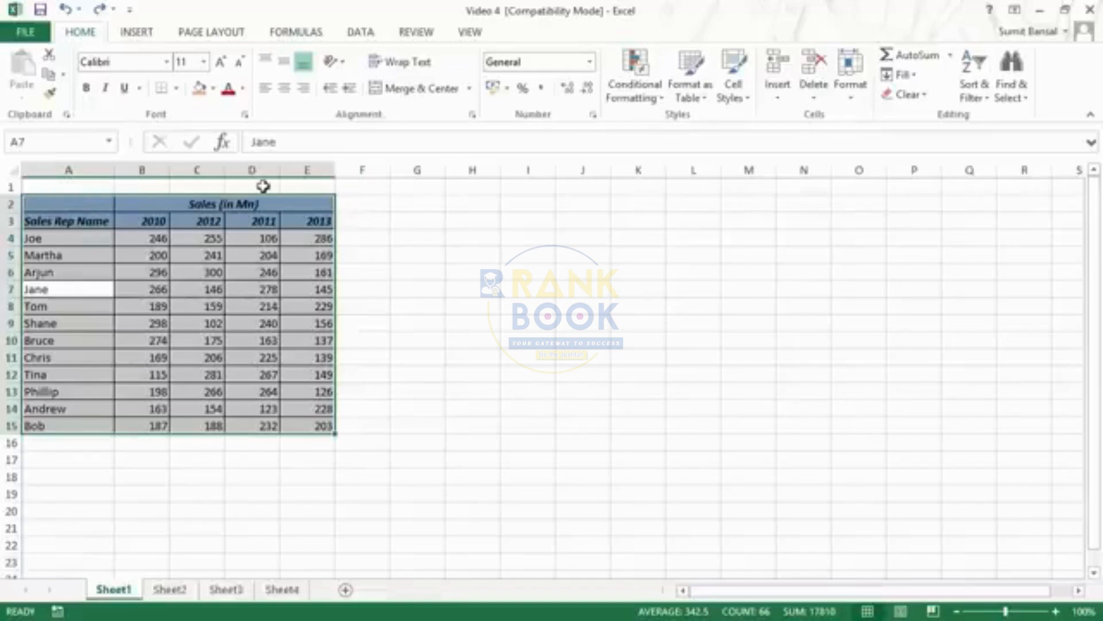
Select row 1, row 16 and column F in turn to point out the blank borders around the sales table
click(11, 186)
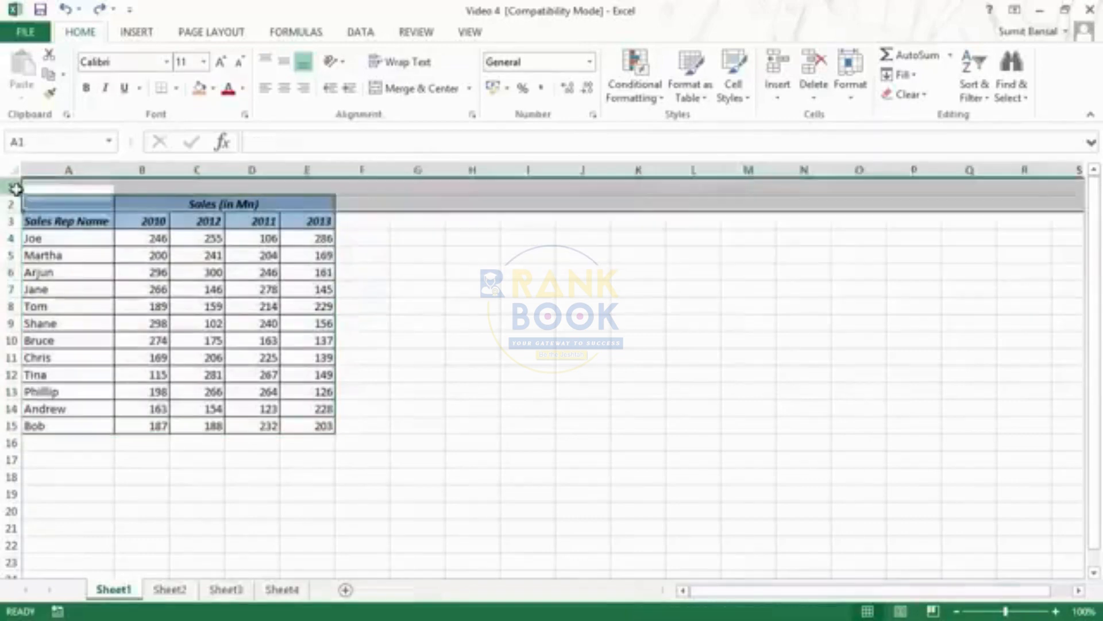
click(8, 442)
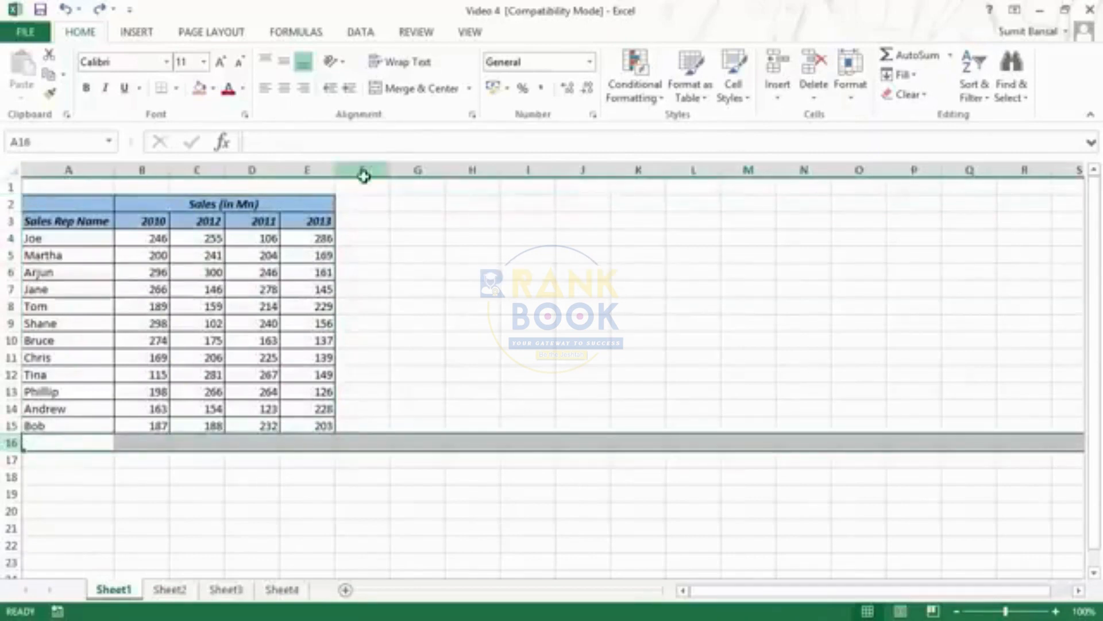
click(364, 173)
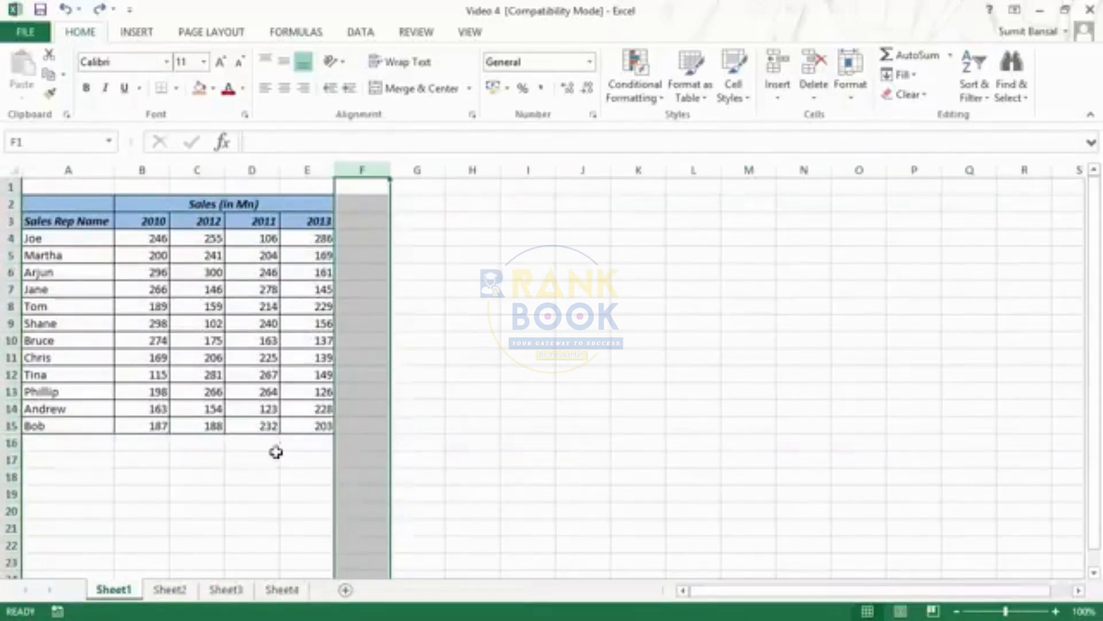
Clear the contents of the 2011 column in the sales table, cells D3:D15
click(257, 220)
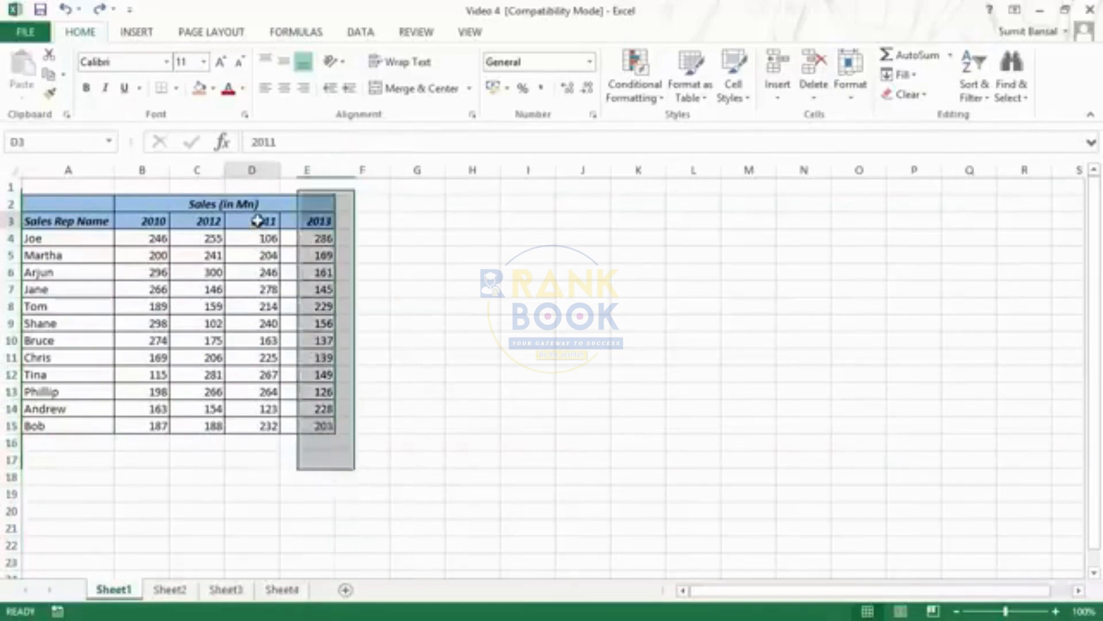
drag(257, 220, 257, 420)
key(Delete)
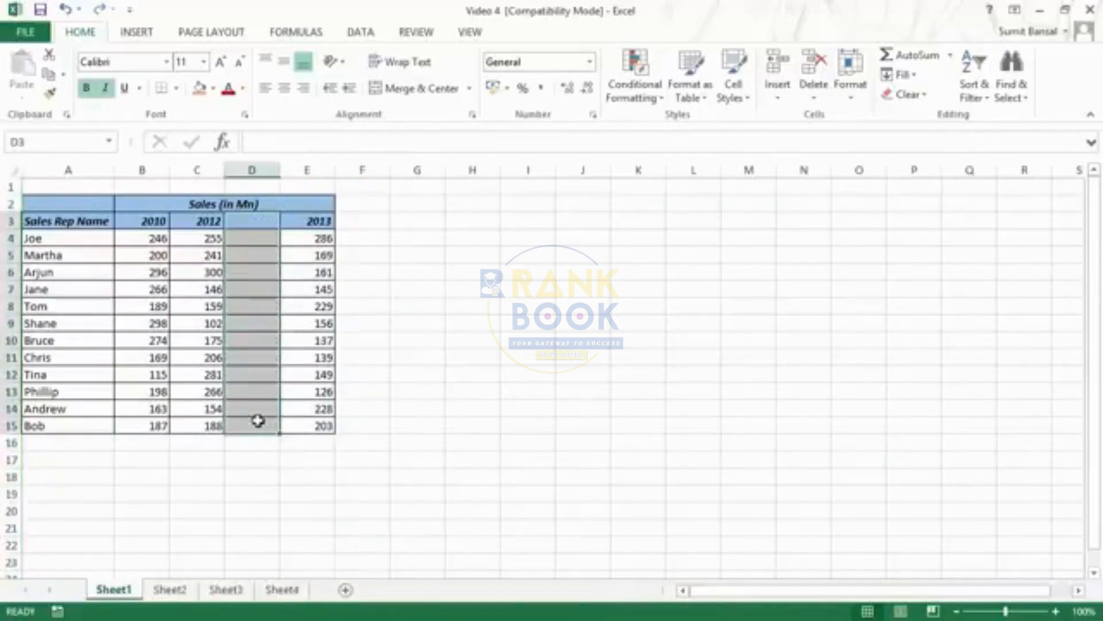
key(Left)
key(Left)
Select the contiguous data block around cell B7 and expand the selection to the entire worksheet
click(134, 290)
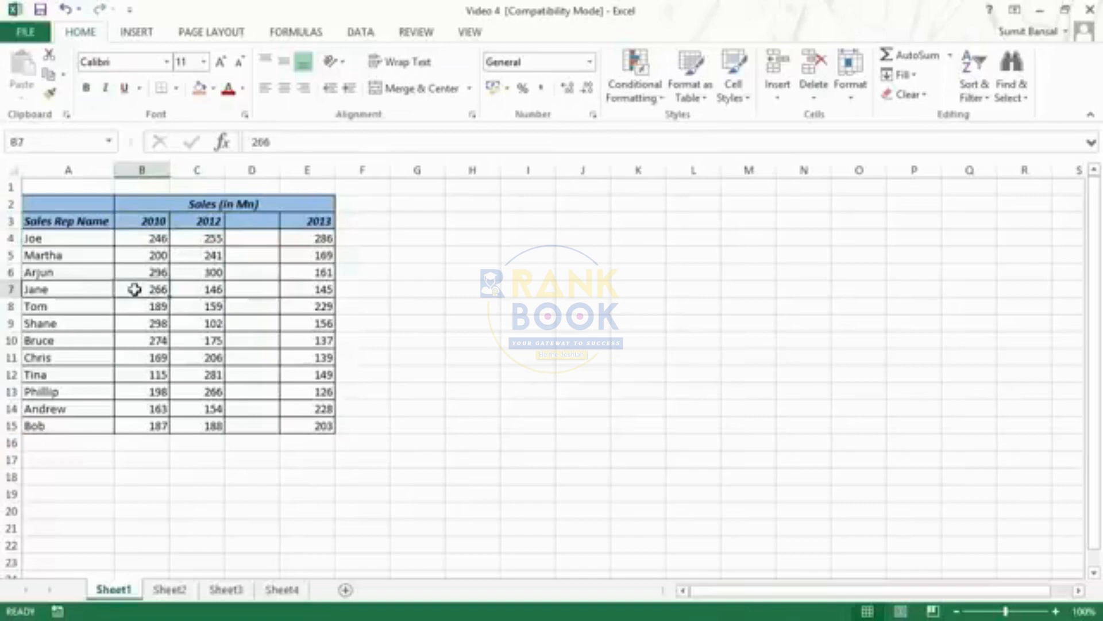
key(ctrl+a)
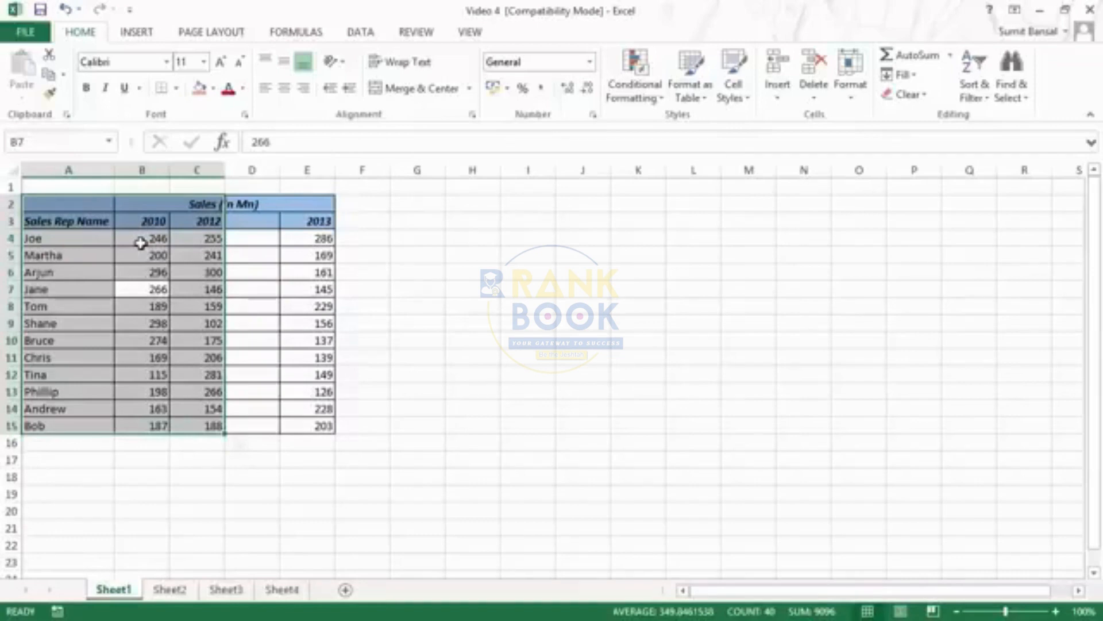
key(ctrl+a)
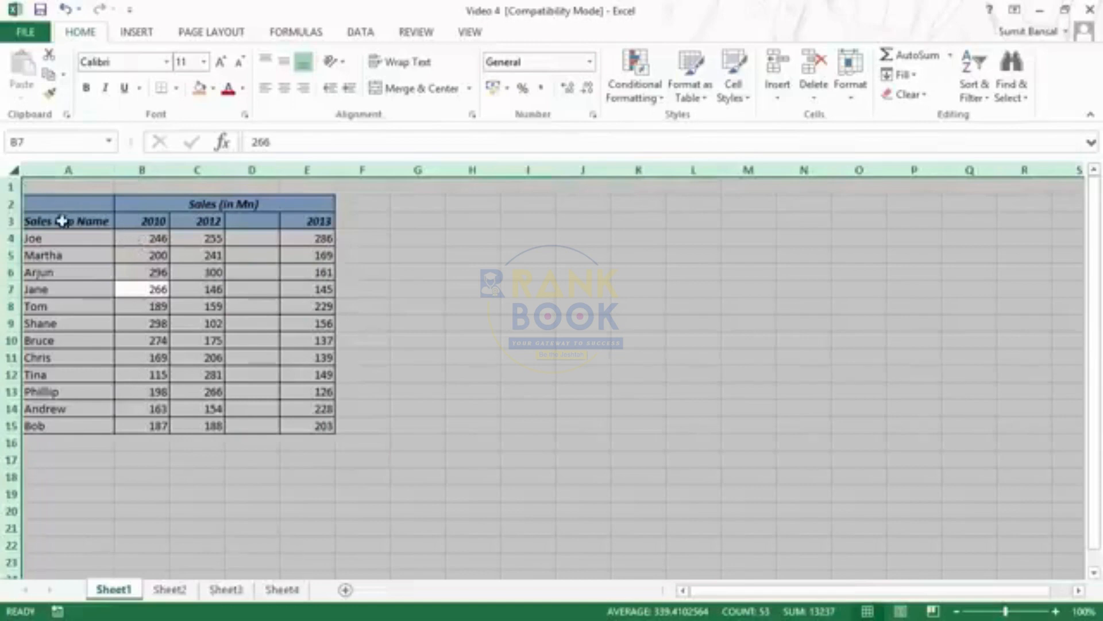
Select the entire worksheet starting from cell F4, and undo the clearing of the 2011 column in the sales table
click(341, 245)
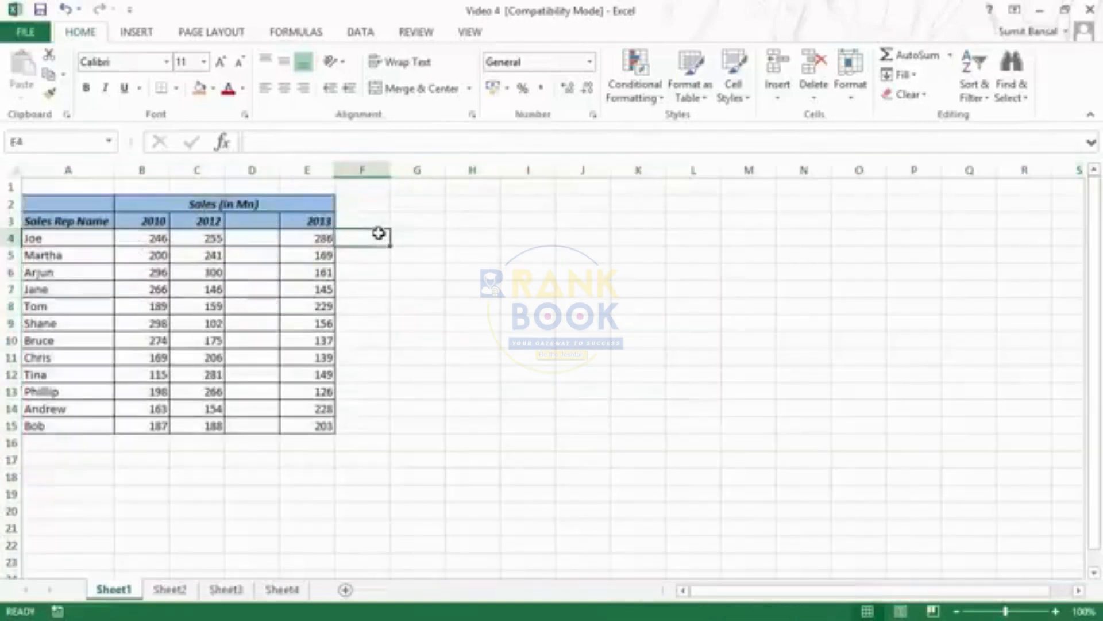
click(14, 170)
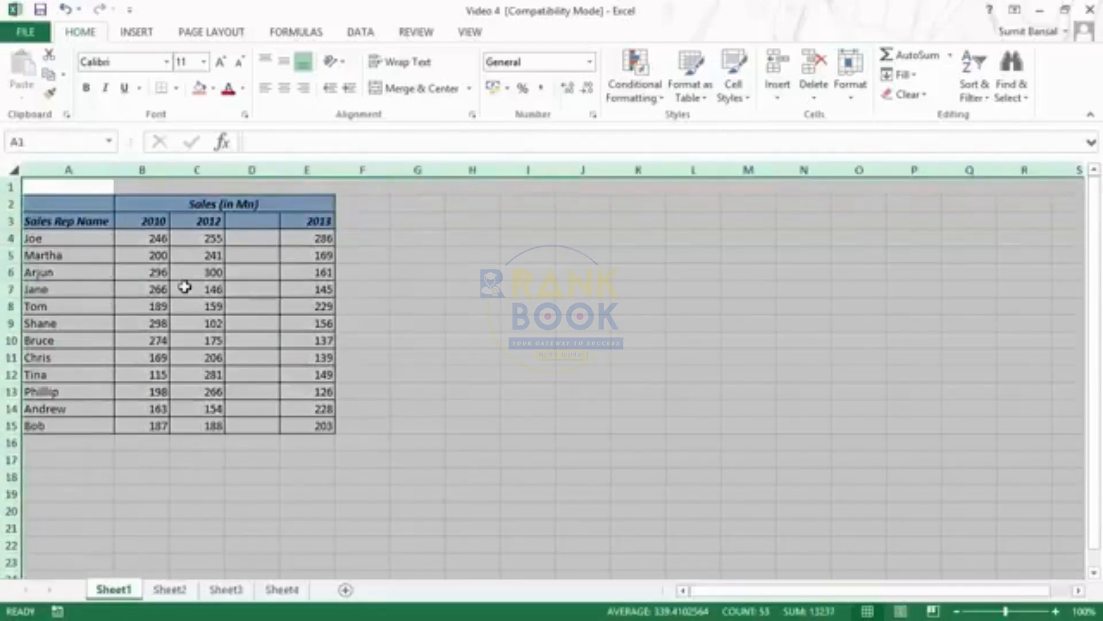
key(ctrl+z)
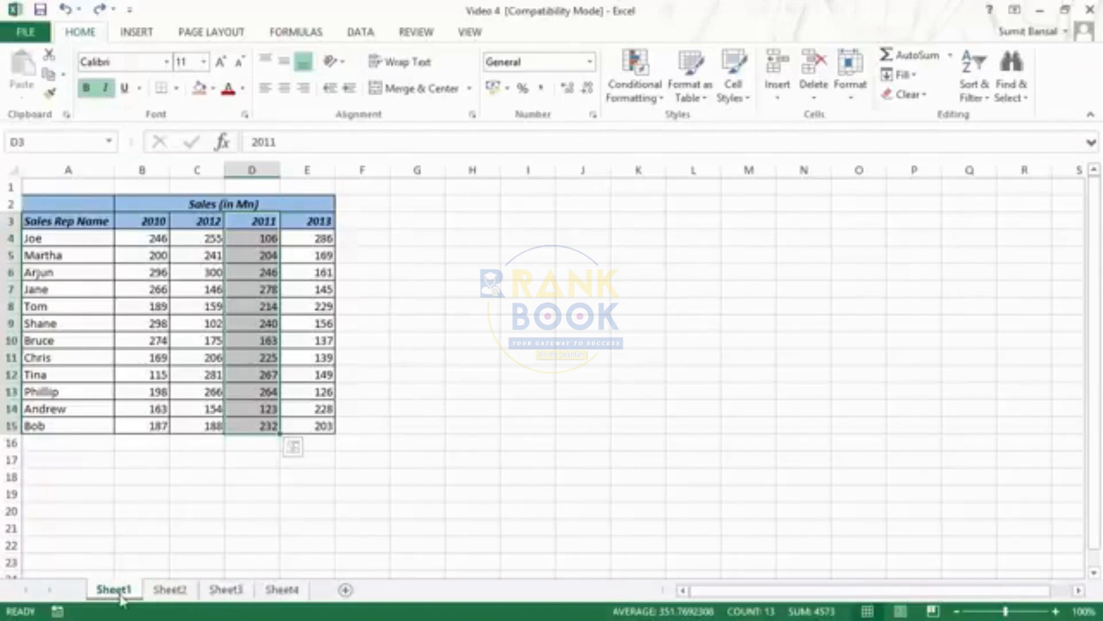
Group Sheet1 through Sheet4 with header range A2:E3 selected and apply an orange fill to that range on all of them
drag(67, 212, 320, 223)
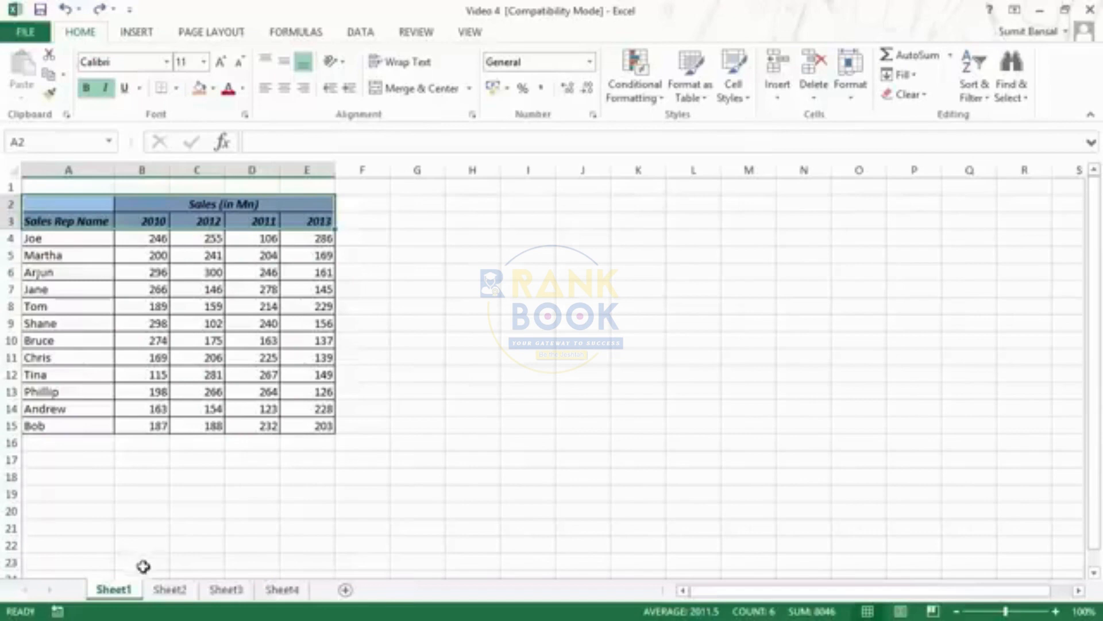
ctrl+click(172, 597)
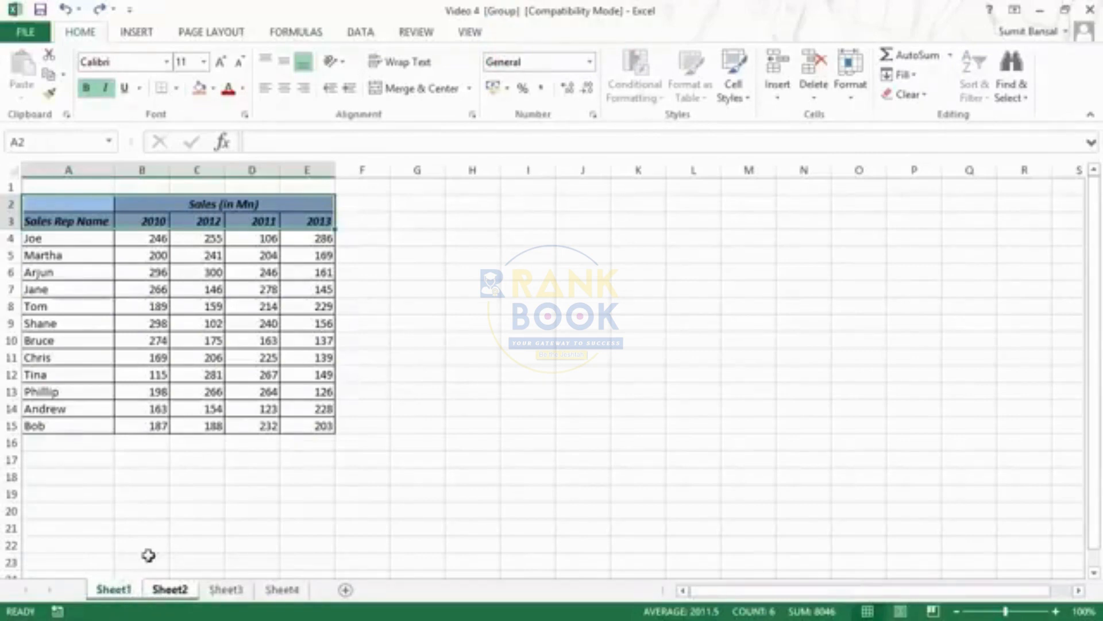
ctrl+click(211, 592)
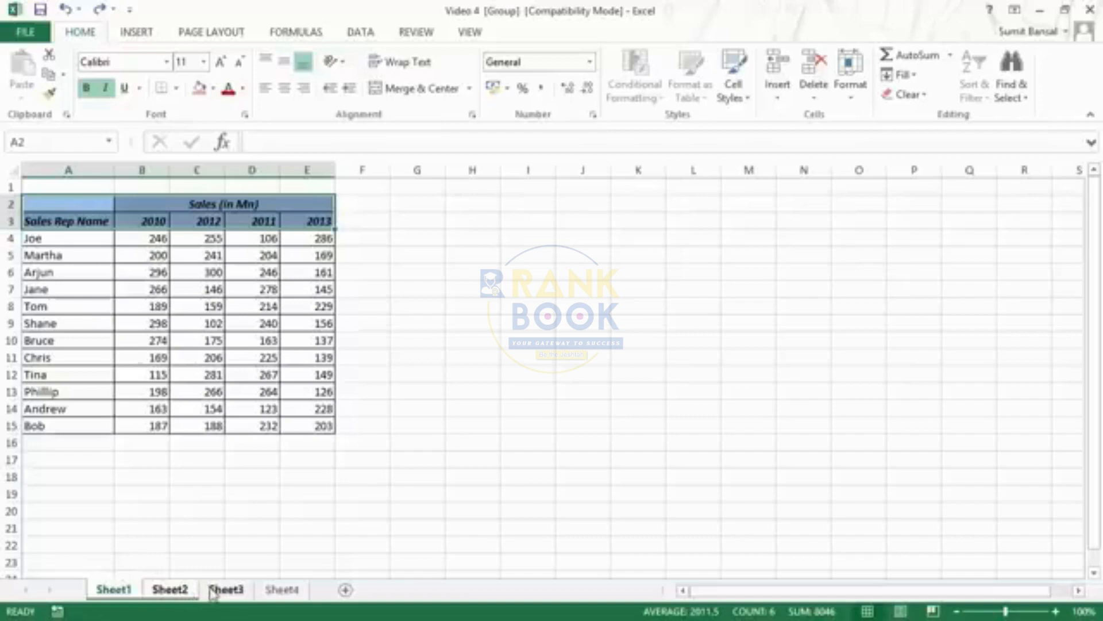
ctrl+click(290, 592)
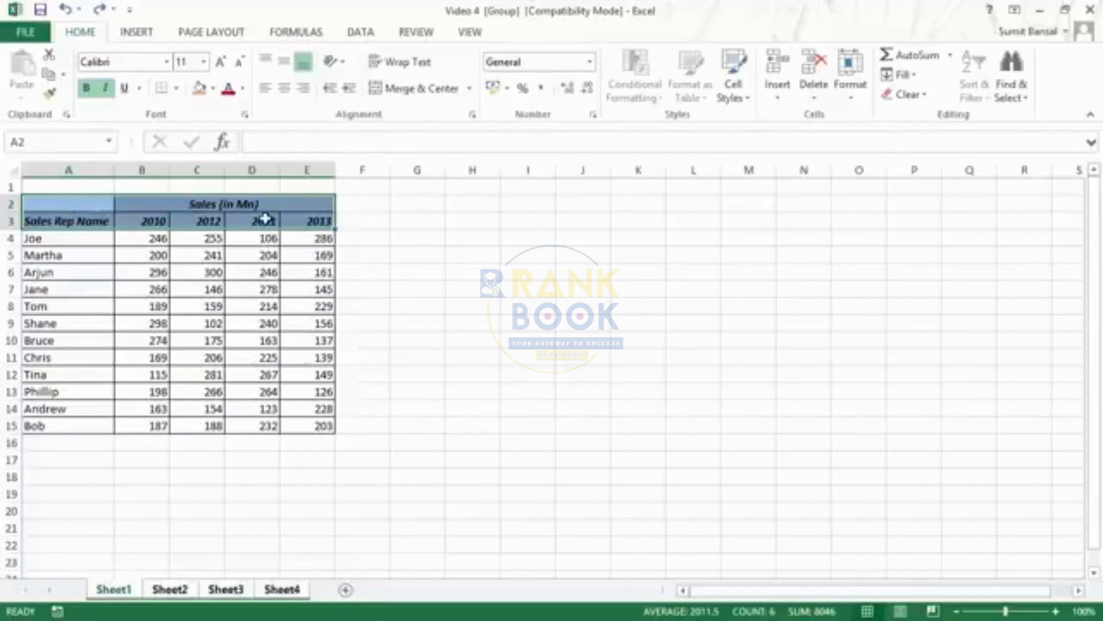
click(197, 90)
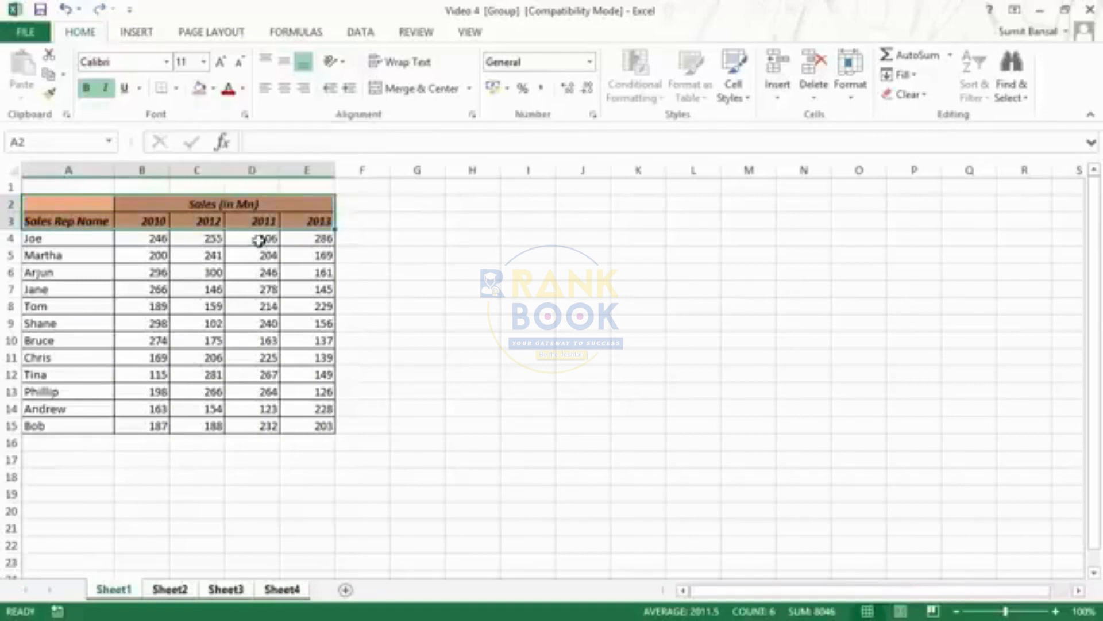
Check the header range fill on Sheet2, Sheet3 and Sheet4, and return to Sheet1
click(167, 590)
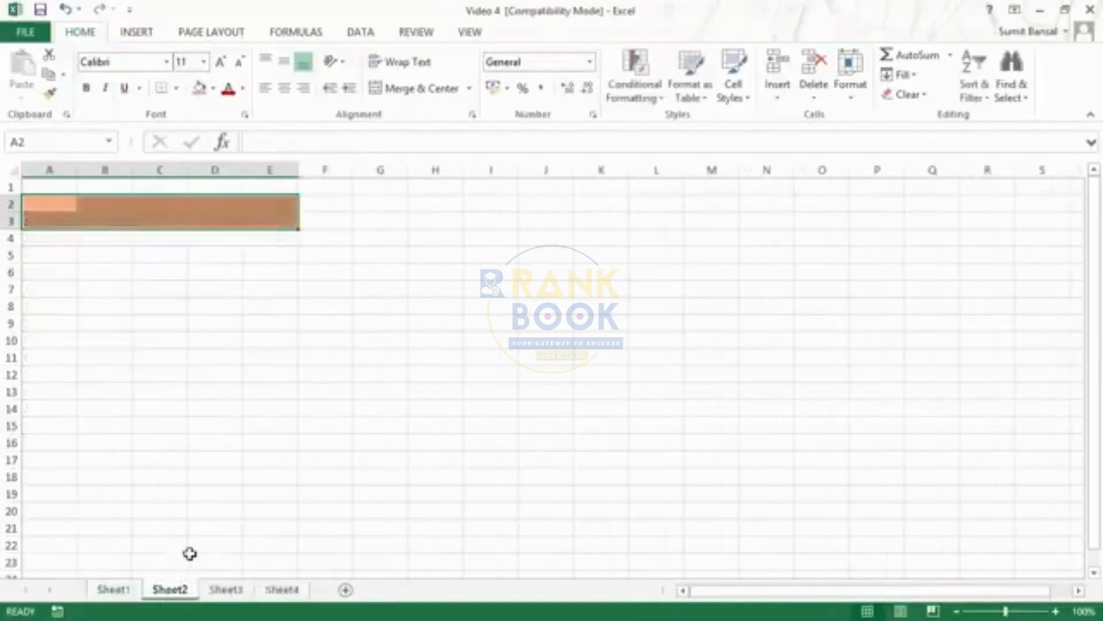
click(241, 595)
click(278, 592)
click(169, 590)
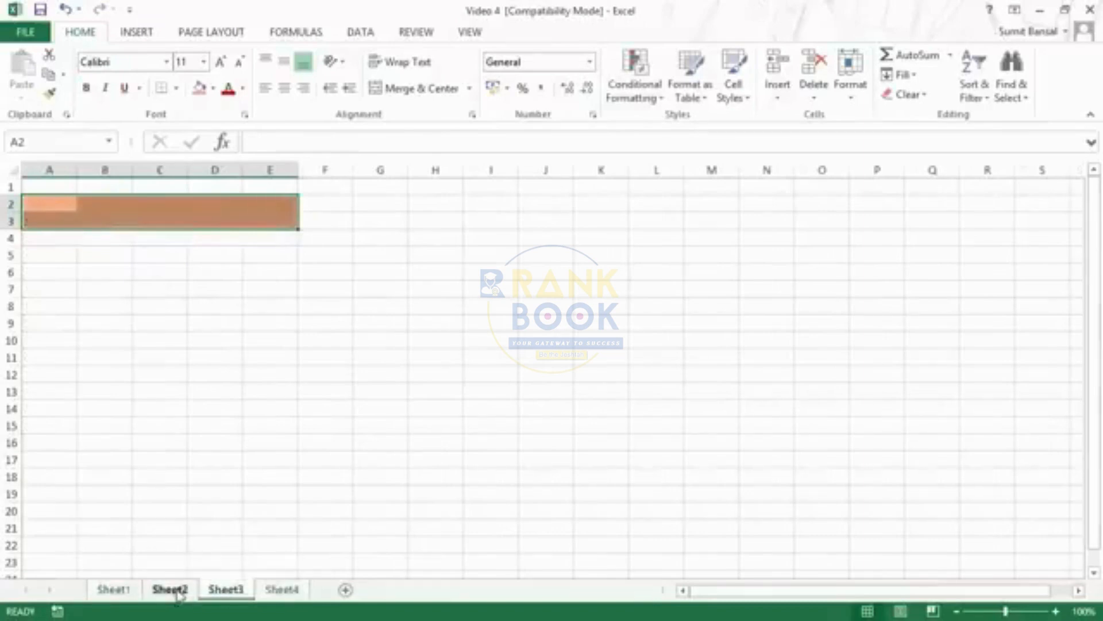
click(113, 590)
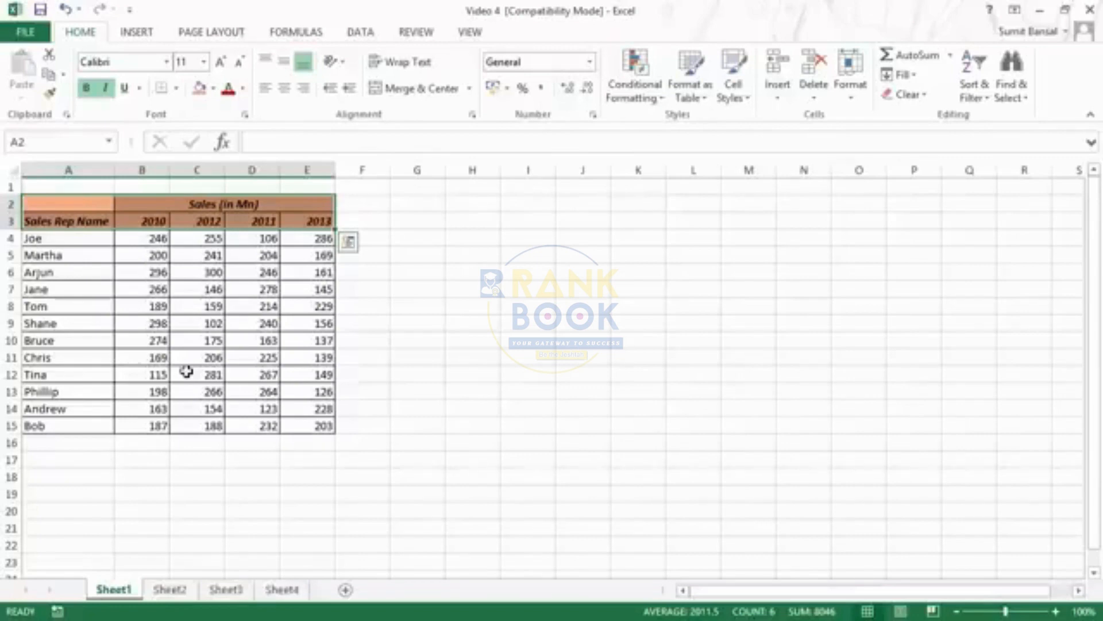
Select column G and insert a new column there
key(ctrl+1)
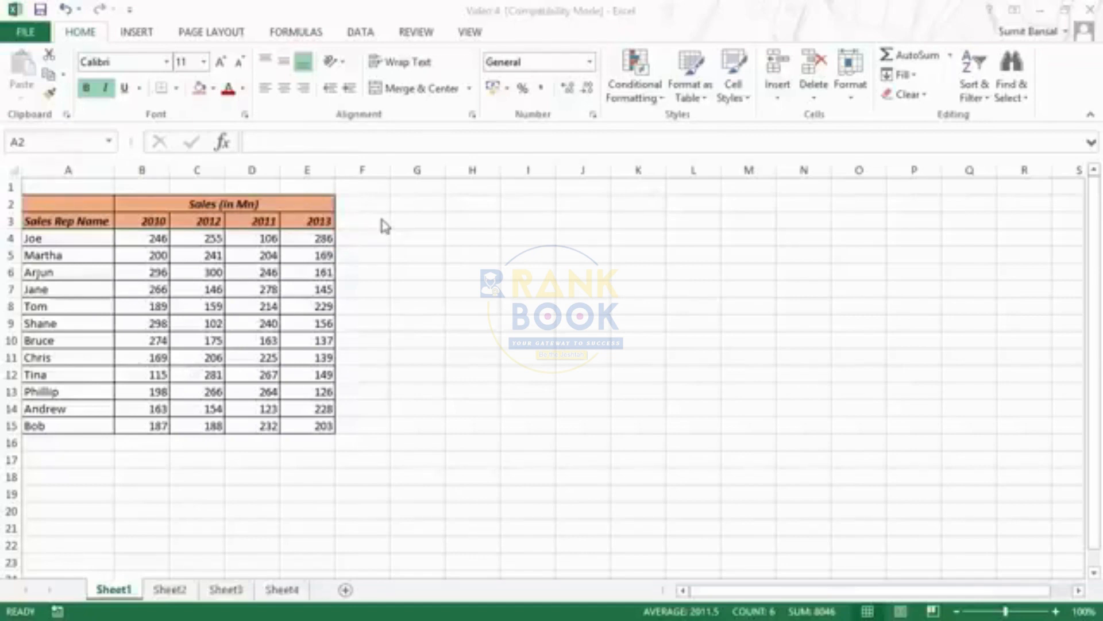
click(423, 208)
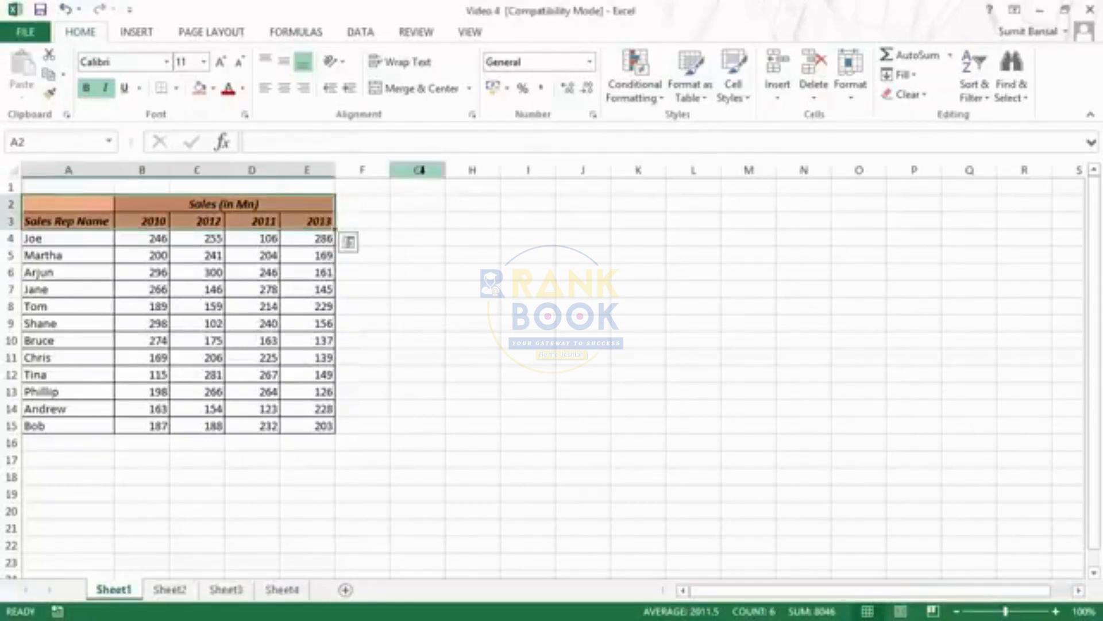
click(421, 169)
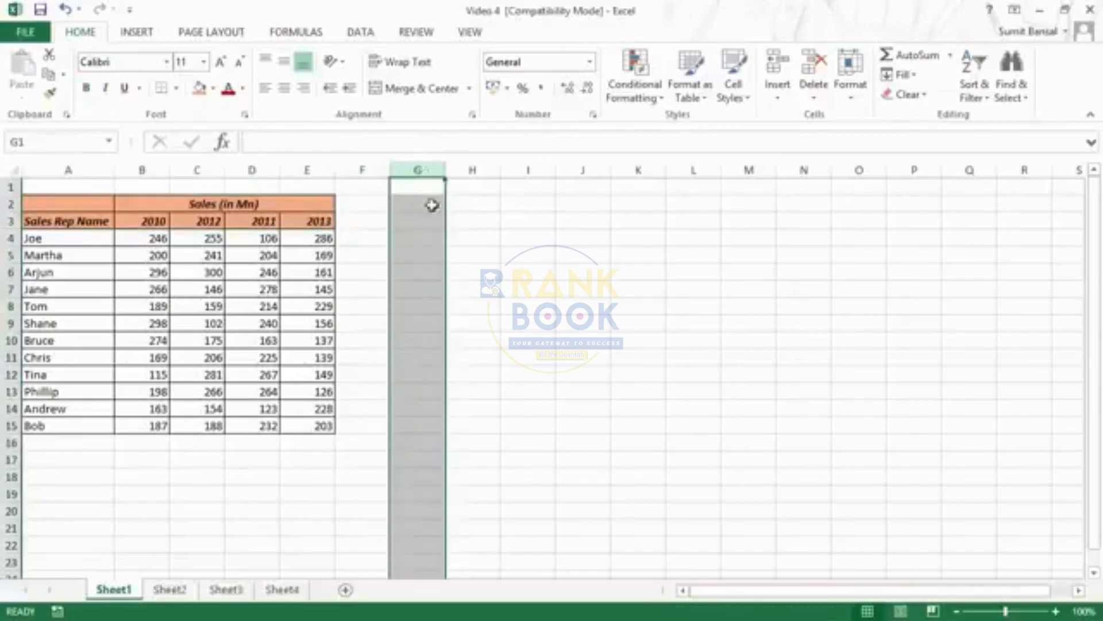
right_click(430, 169)
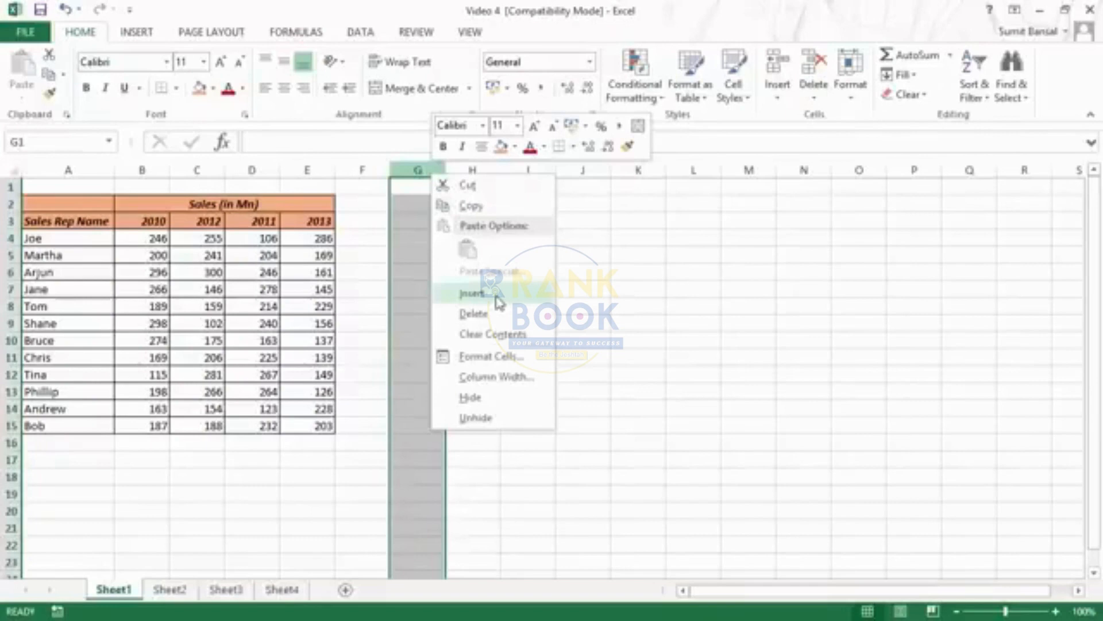
click(497, 297)
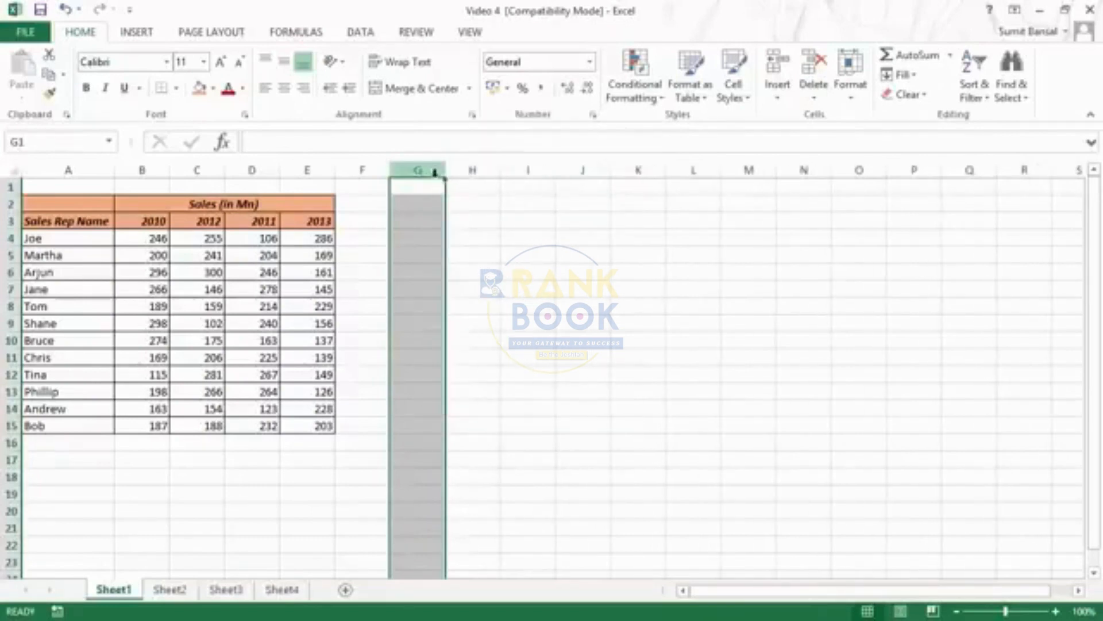
Fill cells G1:G16 with orange and insert two blank columns in front of the filled cells
drag(426, 187, 423, 440)
click(199, 88)
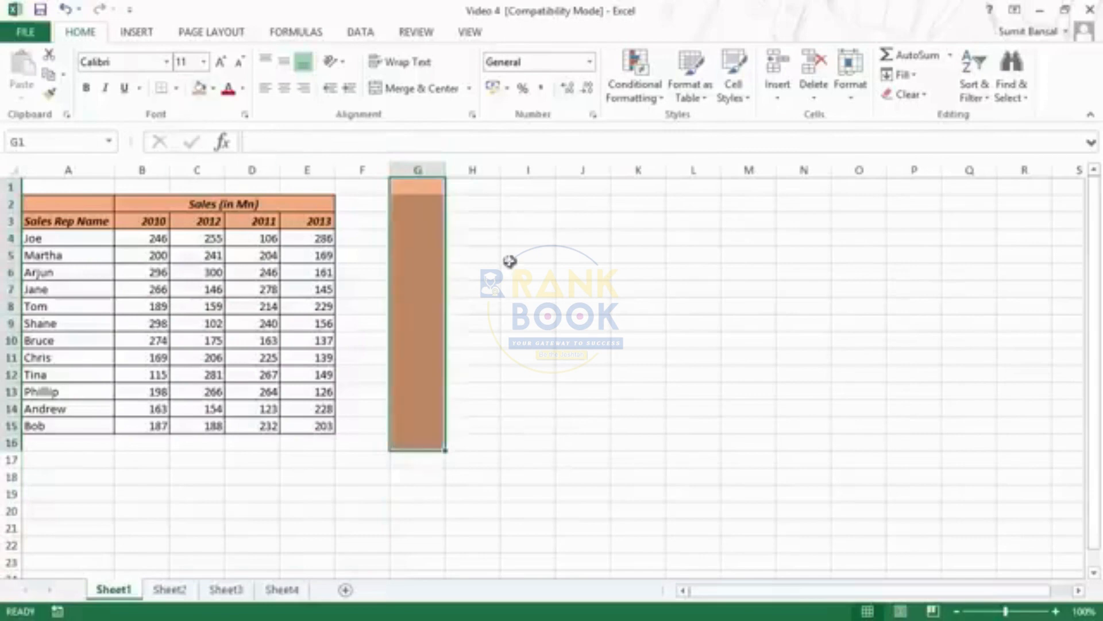
right_click(417, 170)
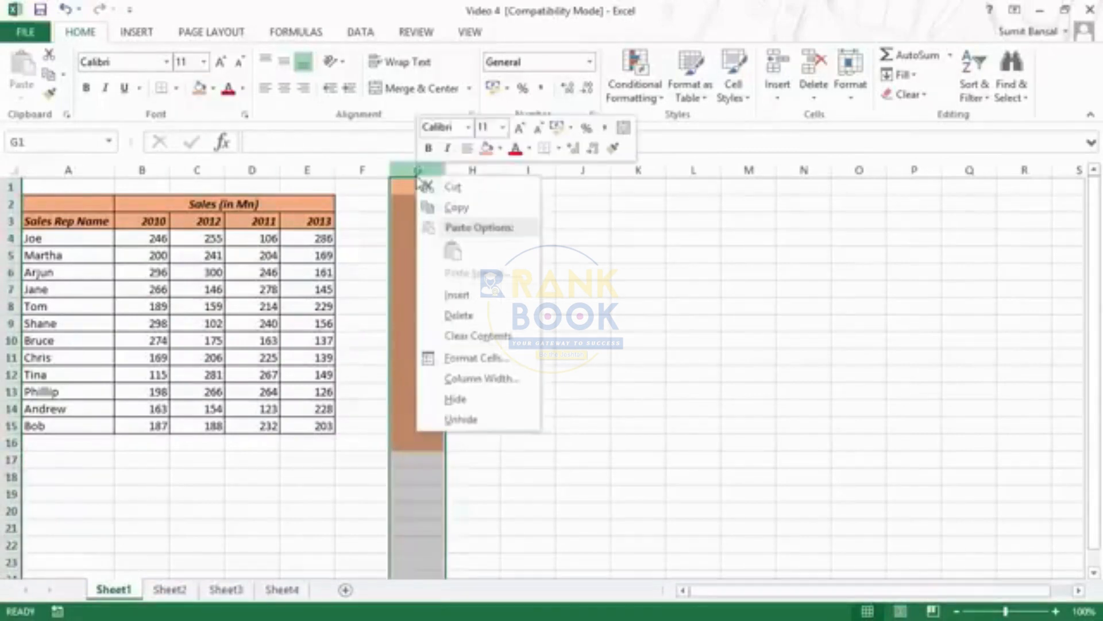
click(489, 304)
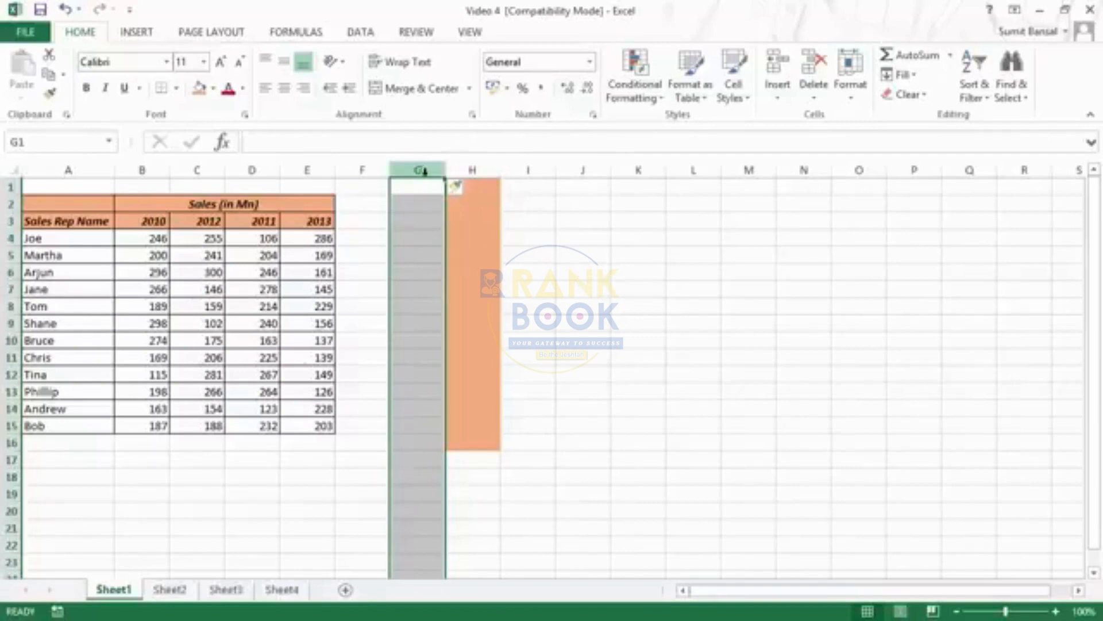
click(785, 101)
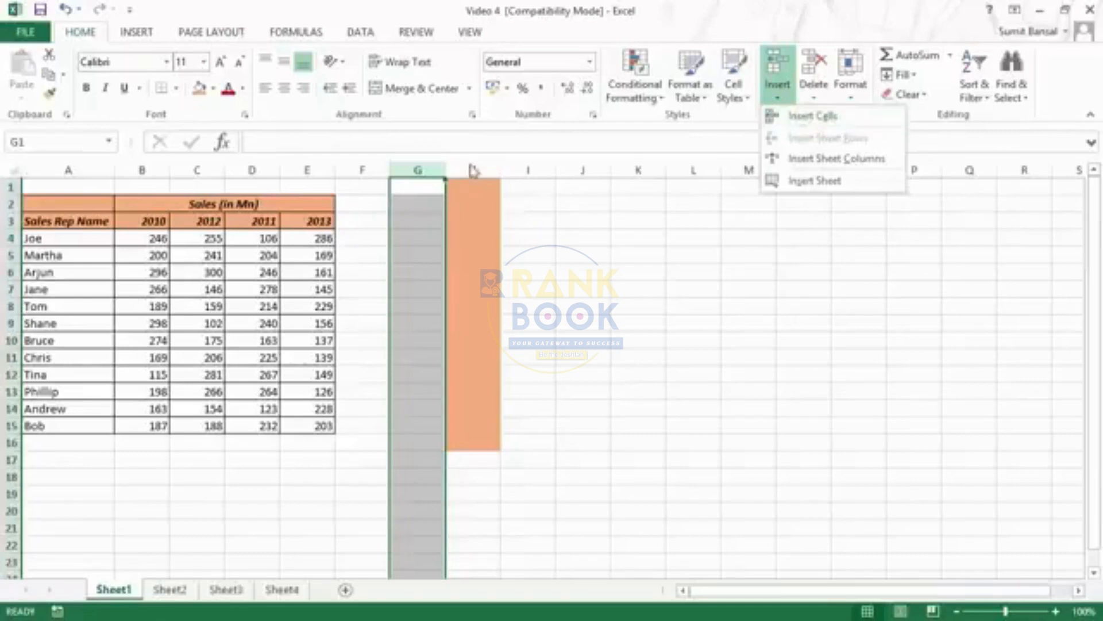
click(830, 115)
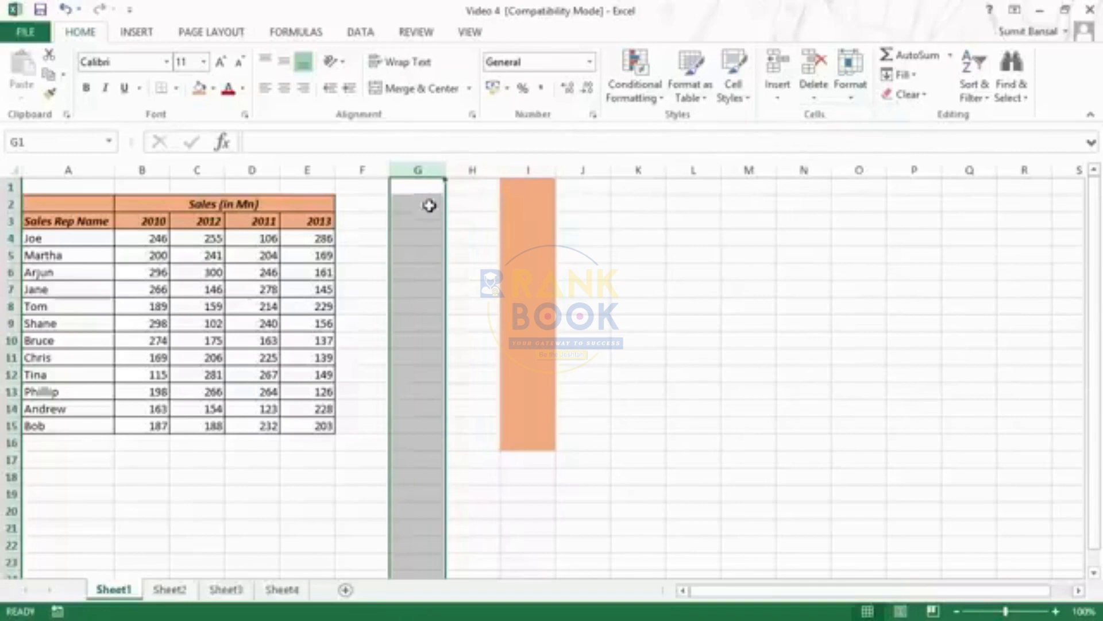
Review the Insert Cells options for the range G3:G10 and cancel without inserting anything
drag(430, 226, 431, 345)
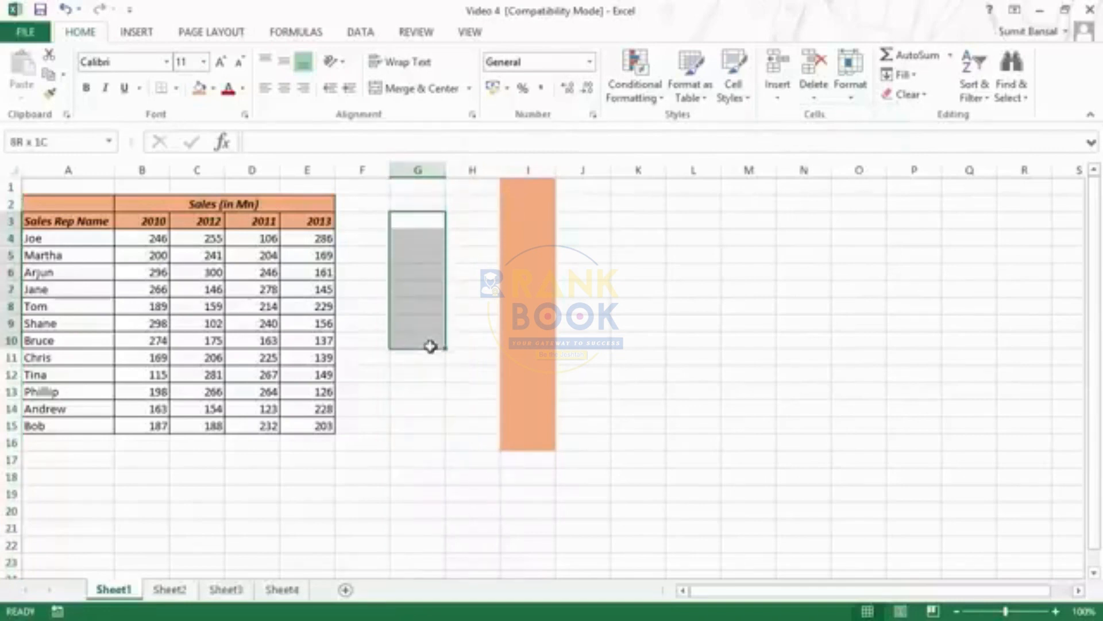
click(776, 95)
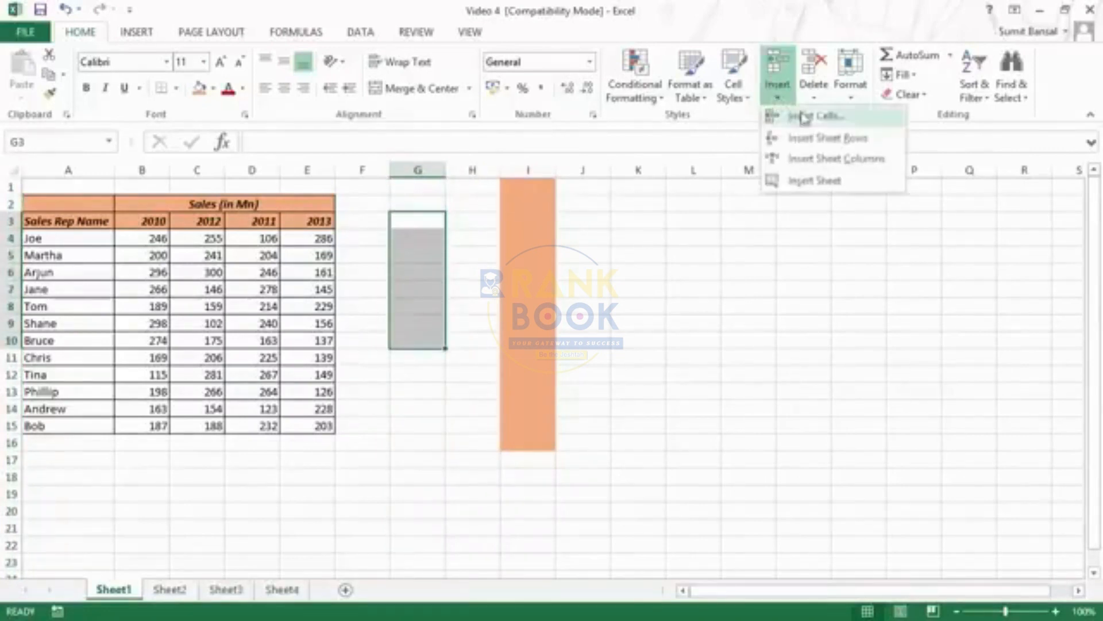
click(853, 125)
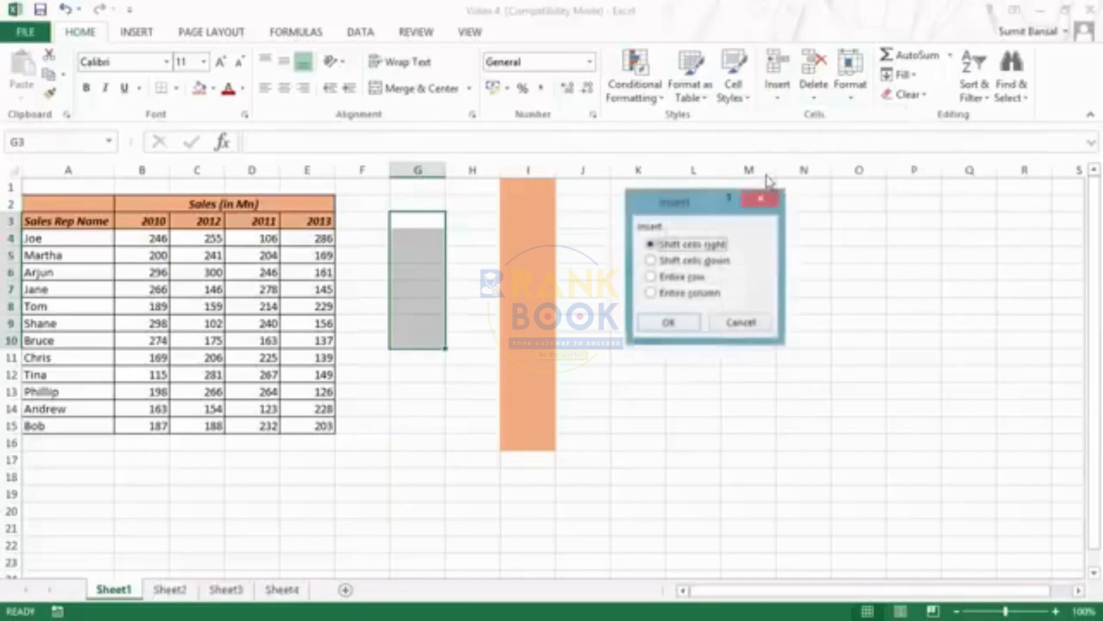
drag(703, 201, 647, 201)
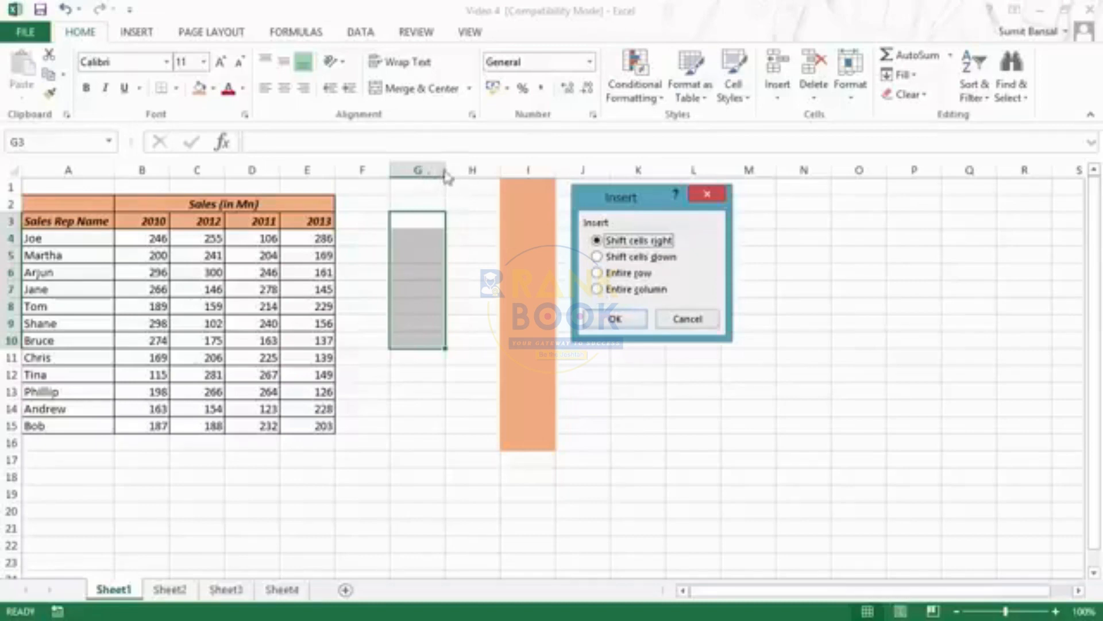
click(684, 319)
Enter the numbers 1 to 5 down cells G3:G7
click(423, 223)
text(1)
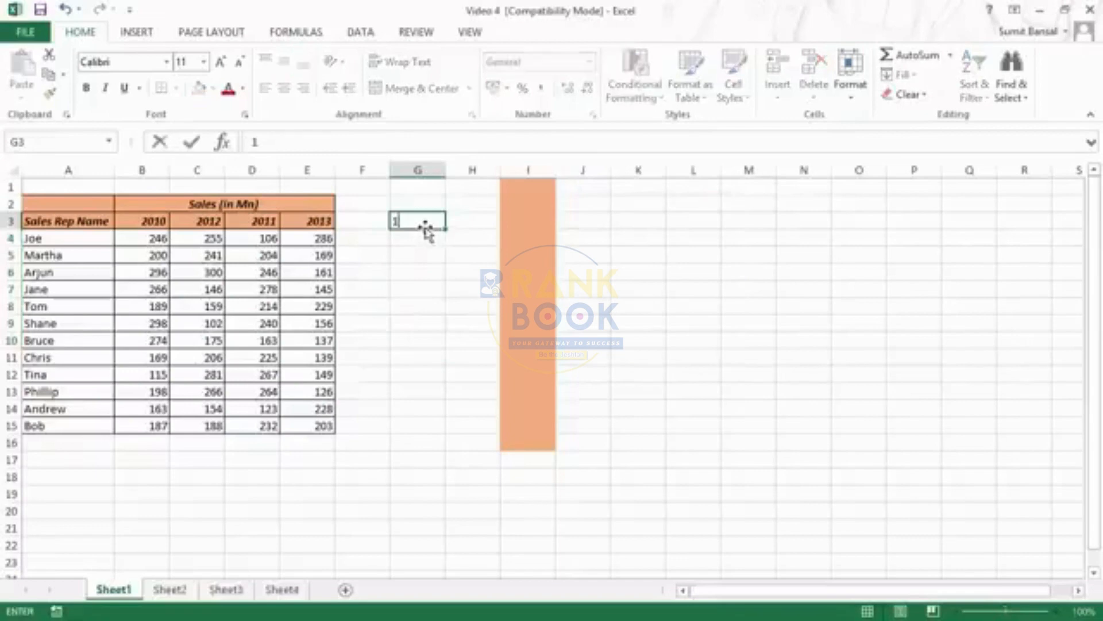
key(Return)
text(2)
key(Return)
text(3)
key(Return)
text(4)
key(Return)
text(5)
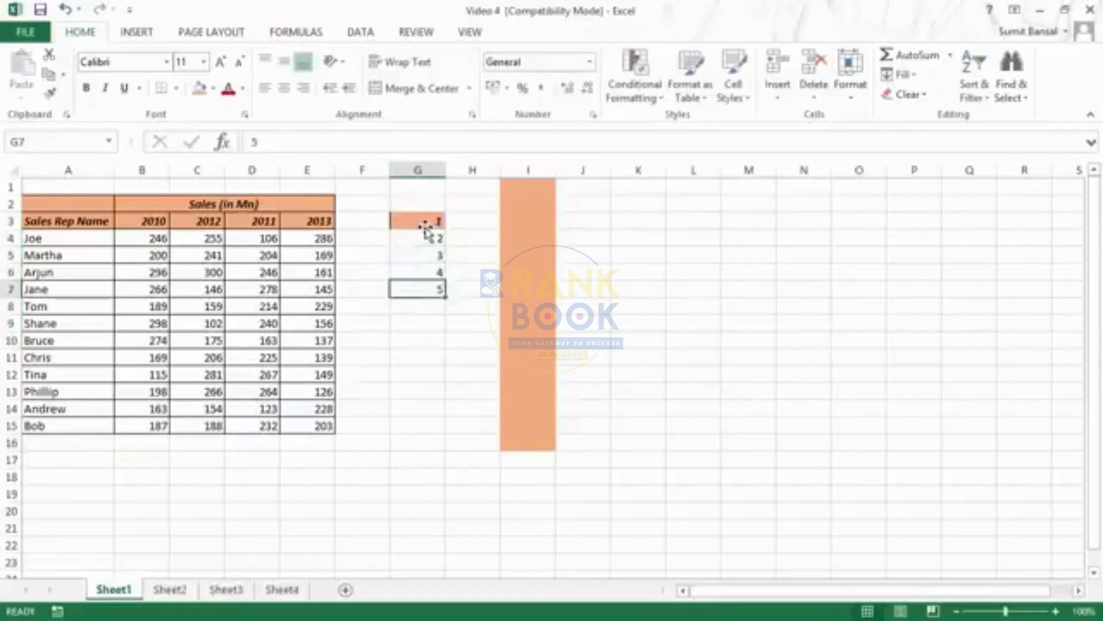
Clear the formatting of cells G3:G7, keeping the numbers
drag(425, 224, 425, 231)
key(shift+Down)
key(shift+Down)
key(shift+Down)
key(ctrl+c)
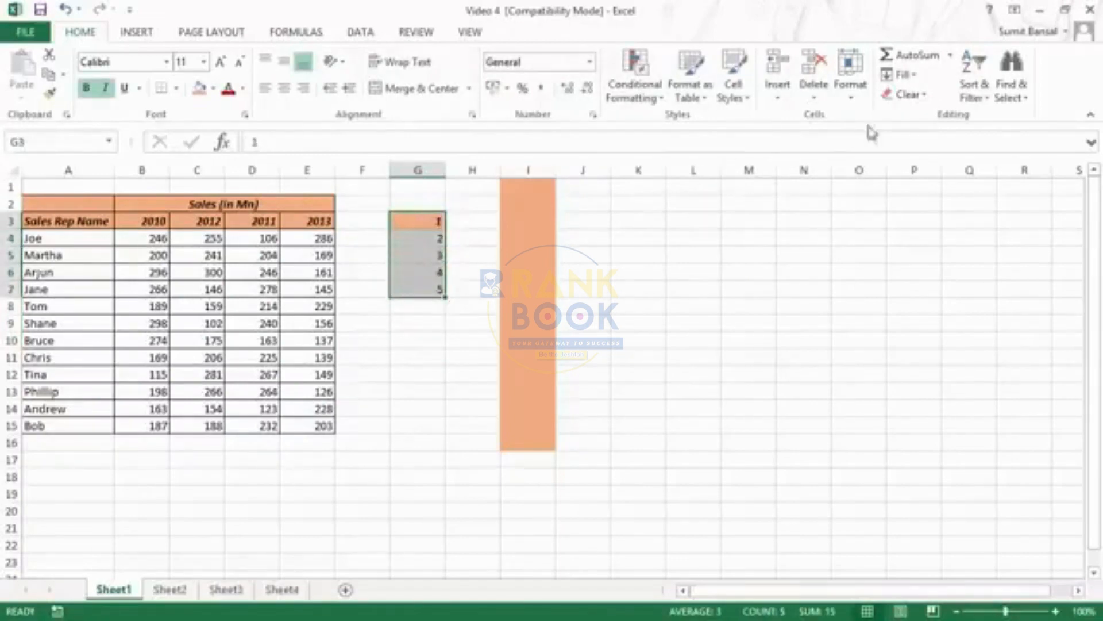
click(931, 101)
click(936, 135)
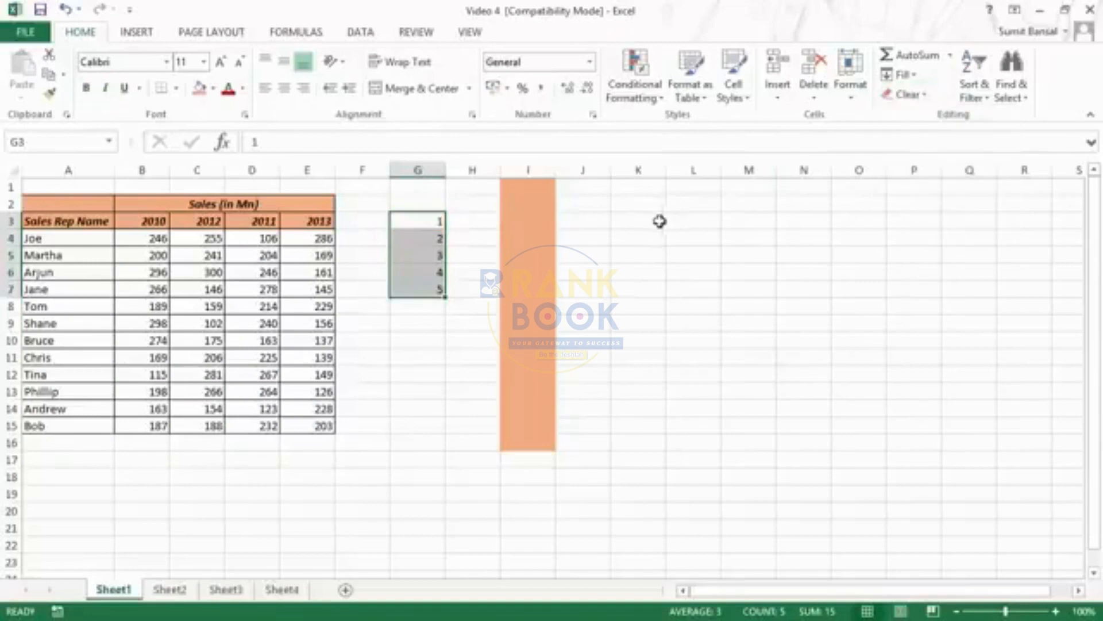
Try inserting blank cells at G3:G7 with the existing cells shifted right, and undo the insertion
click(777, 94)
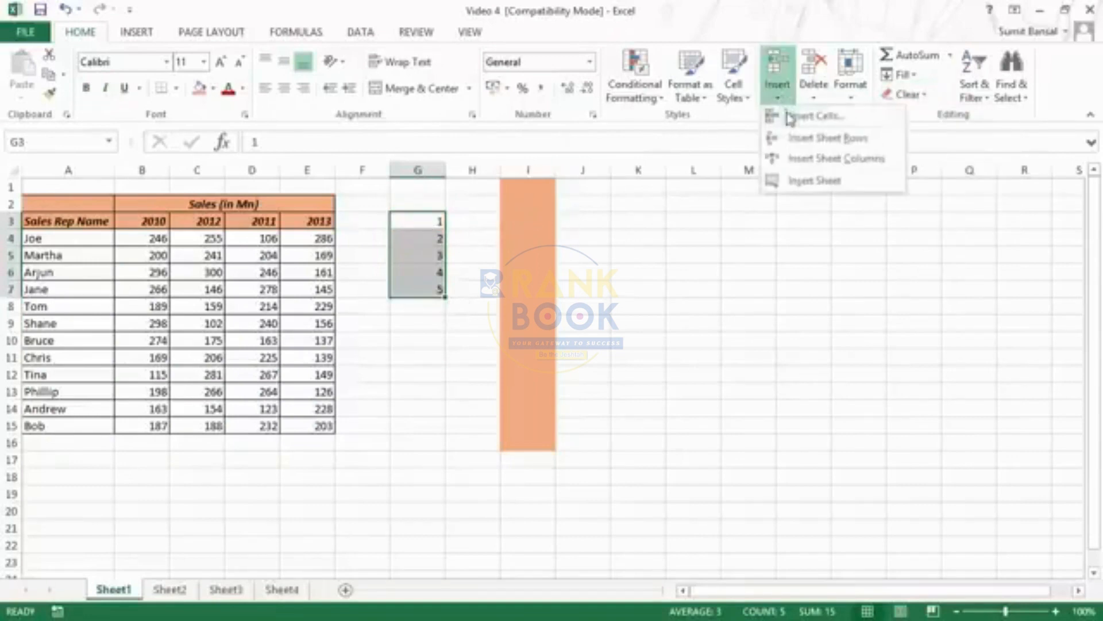
click(791, 117)
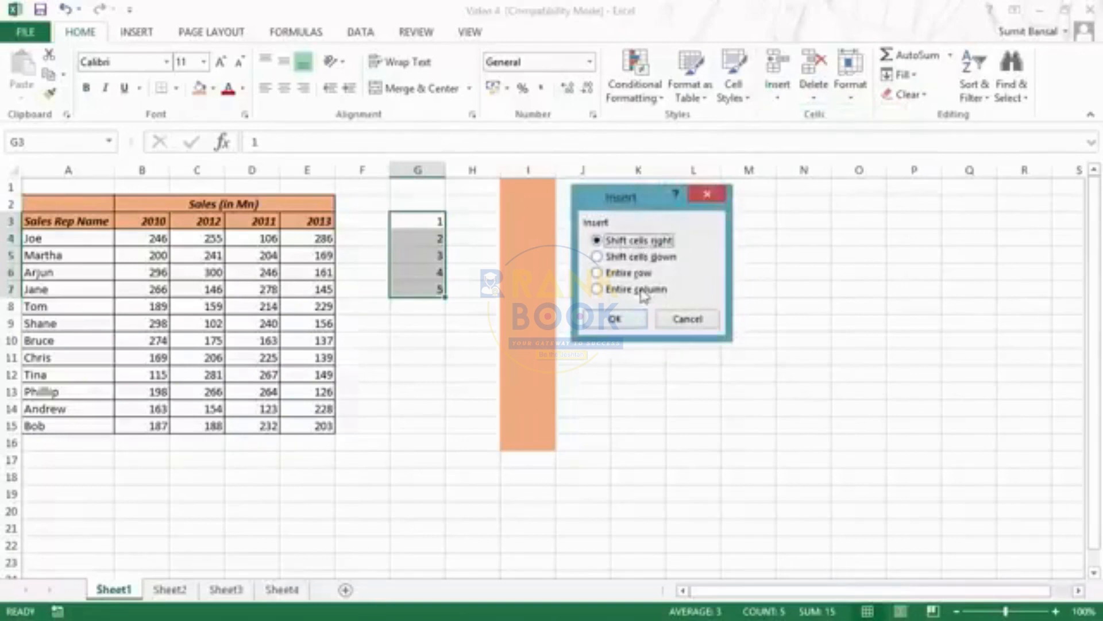
click(625, 329)
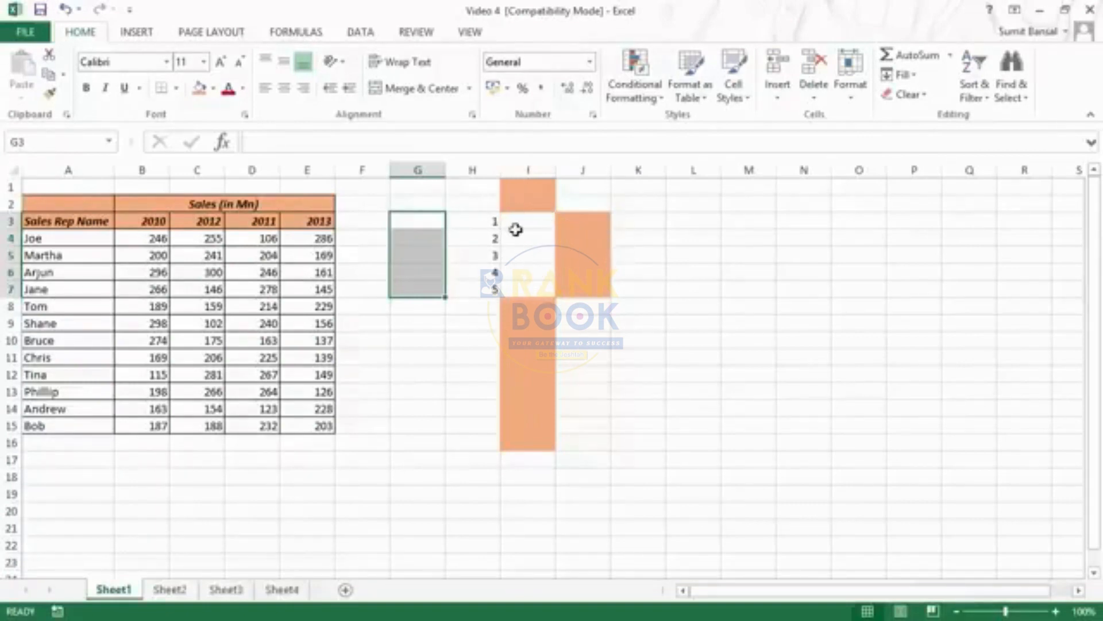
key(ctrl+v)
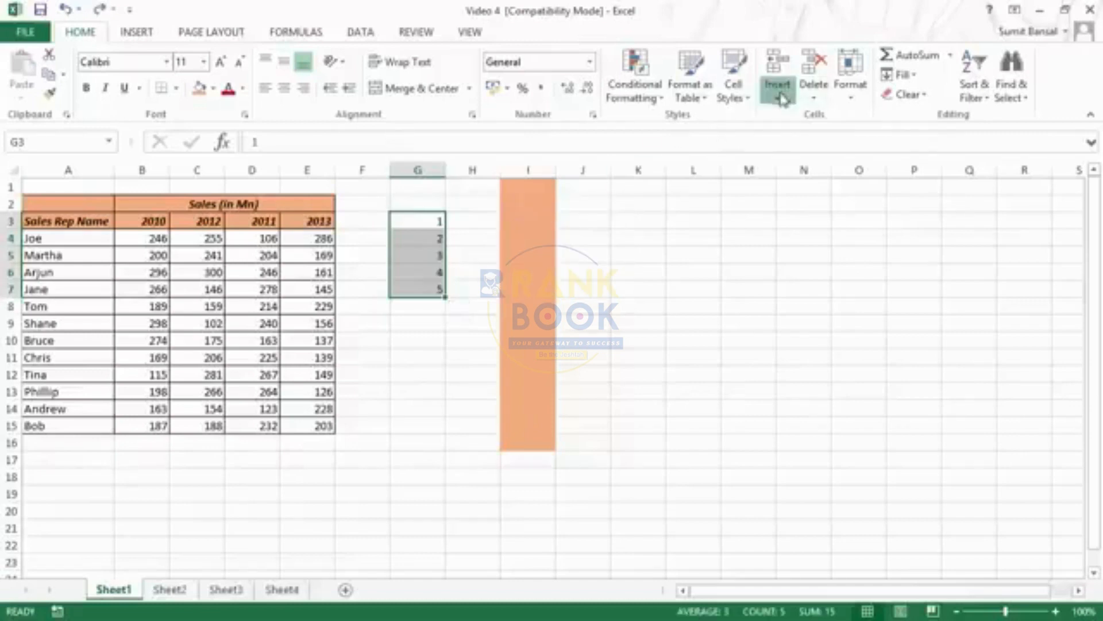
Try inserting blank cells at G3:G7 with the existing cells shifted down
click(777, 92)
click(796, 128)
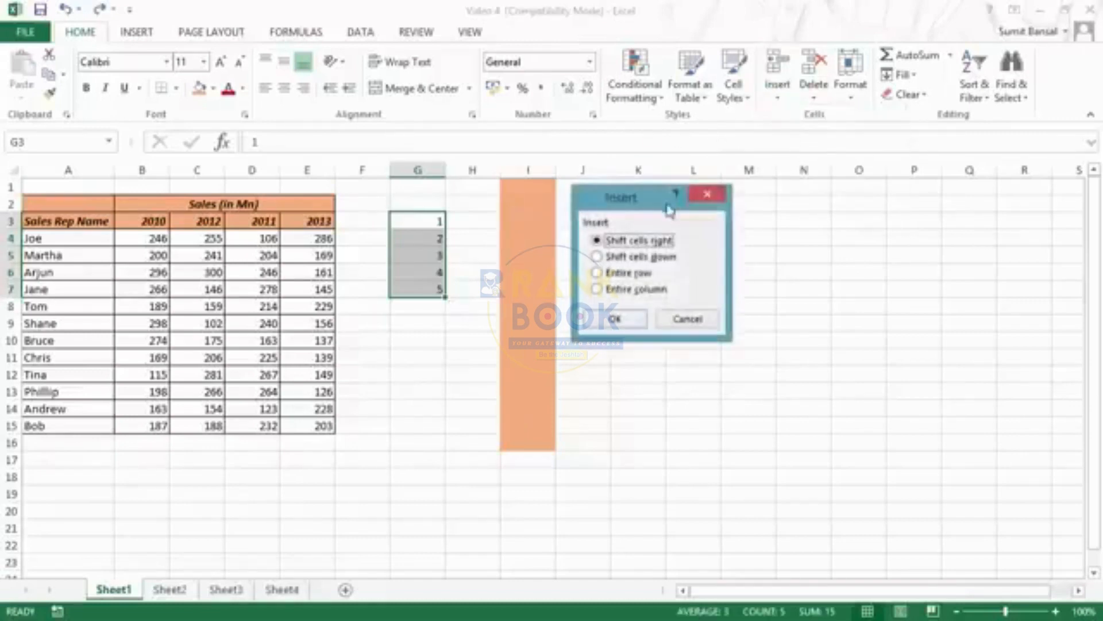
click(628, 268)
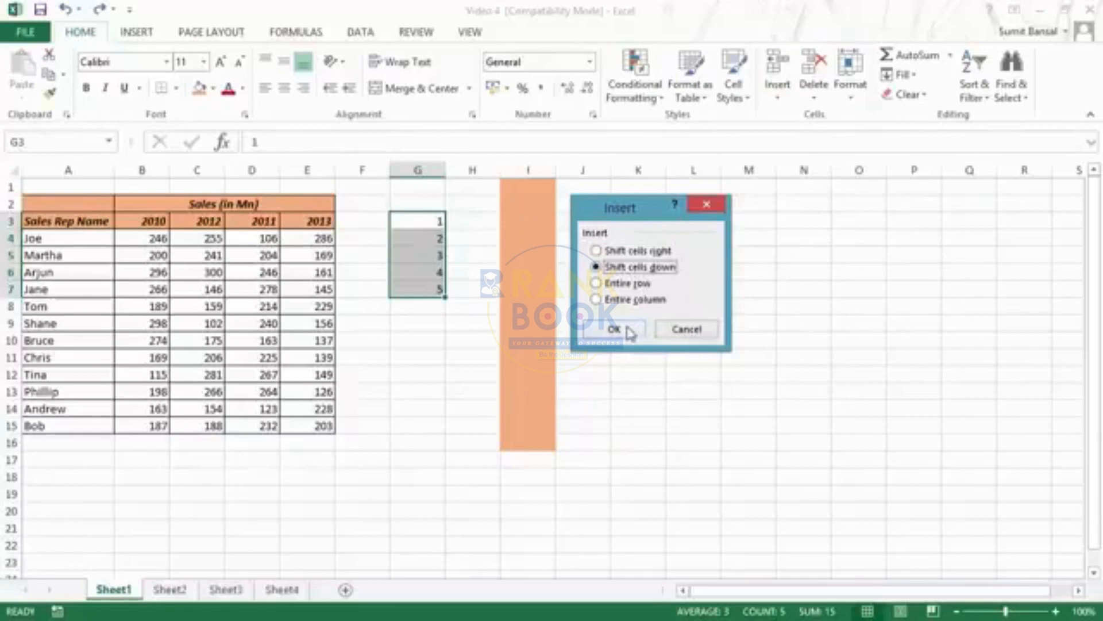
click(630, 332)
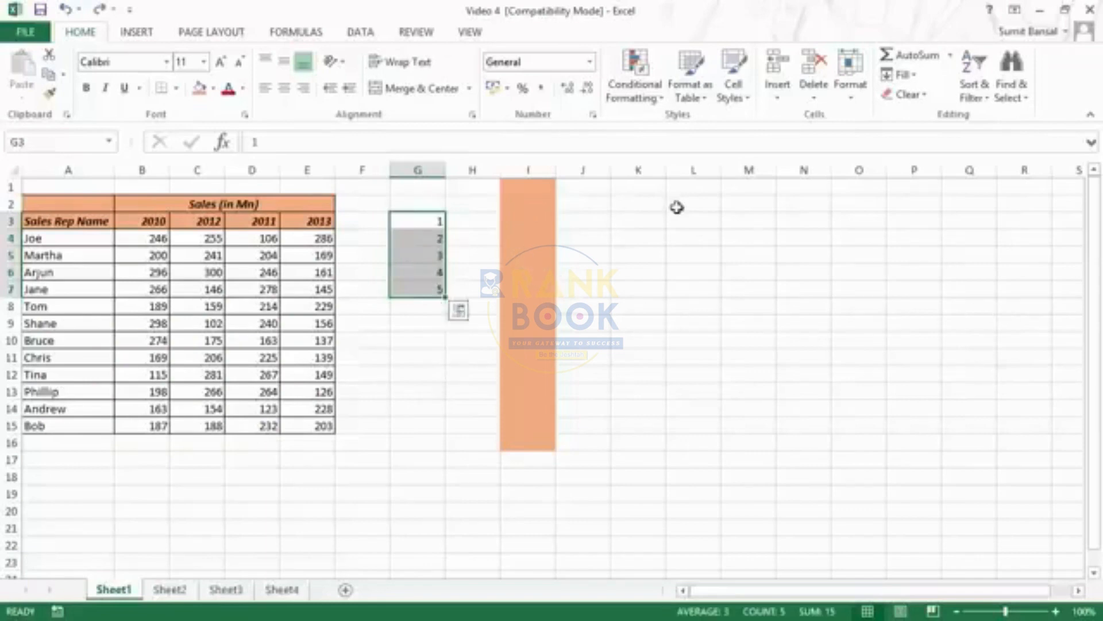
Try inserting entire rows at the selected cells G3:G7, and undo the insertion
click(777, 91)
click(796, 118)
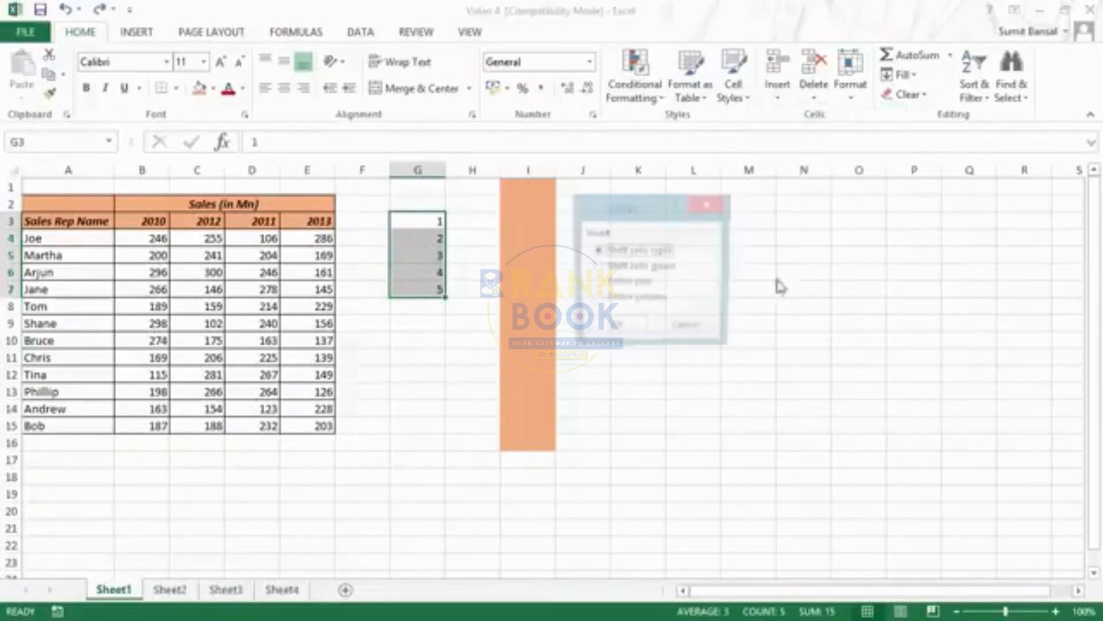
click(614, 284)
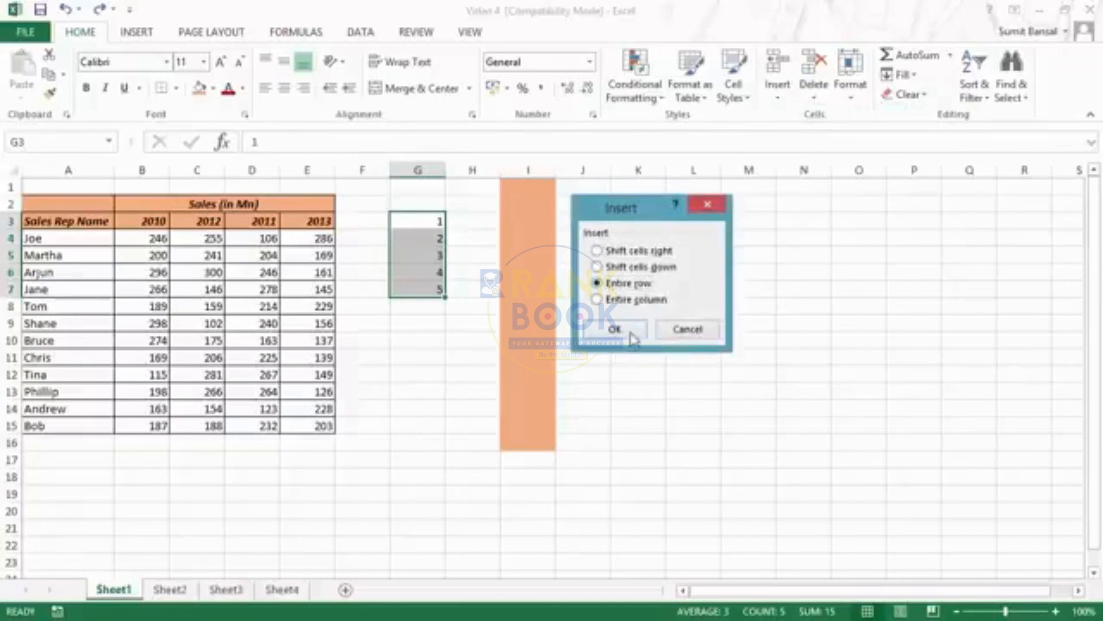
click(631, 336)
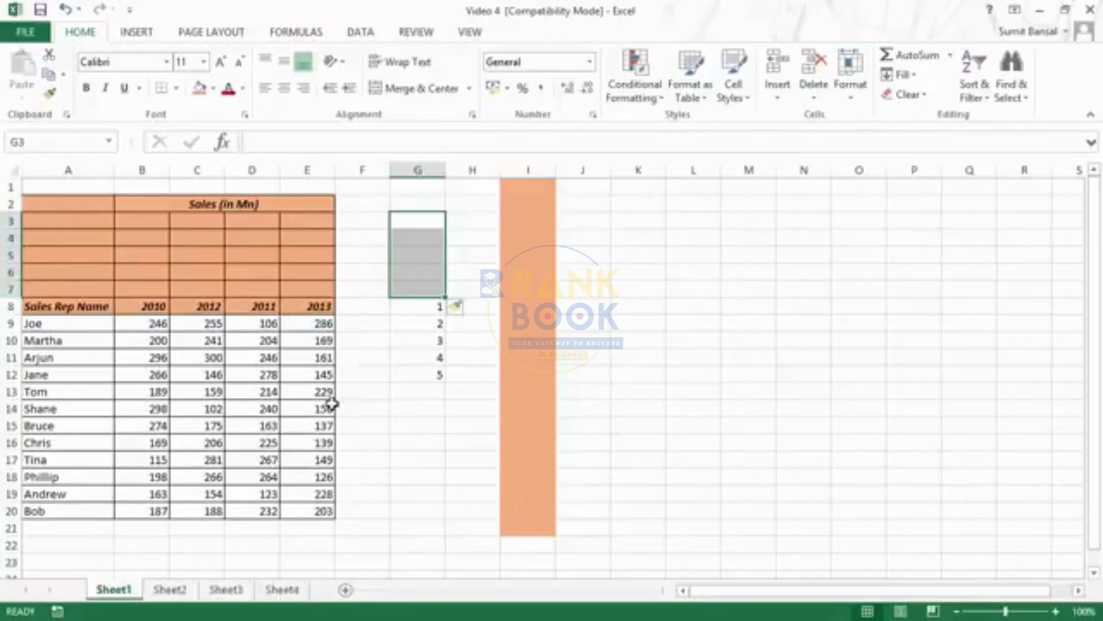
key(ctrl+z)
Try inserting blank cells at G3:G7 with the existing cells shifted right, and undo it
click(778, 95)
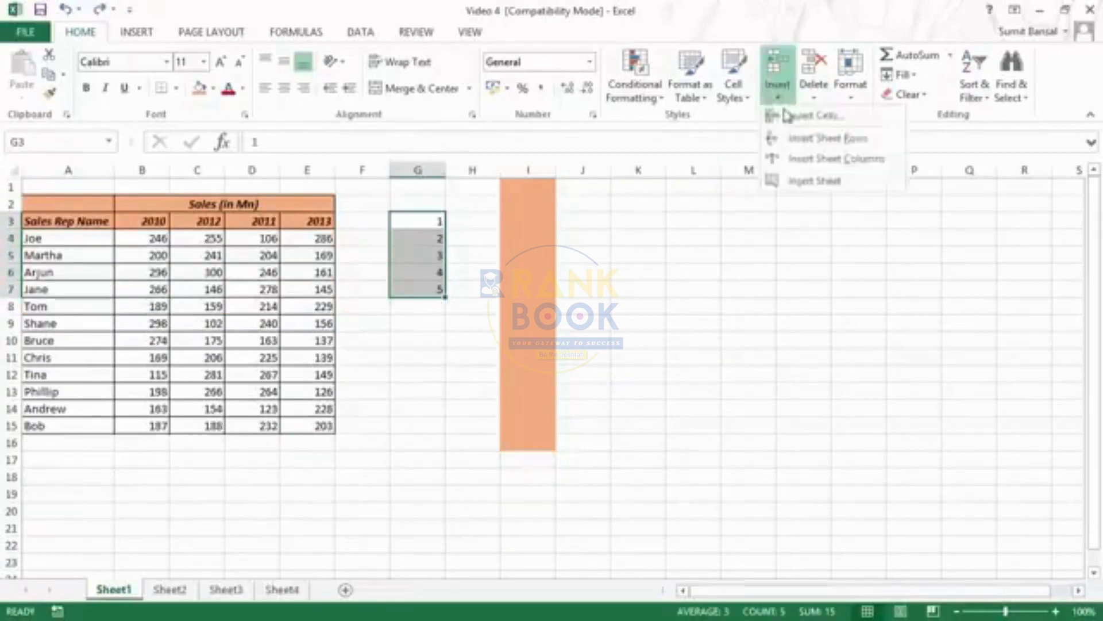
click(799, 115)
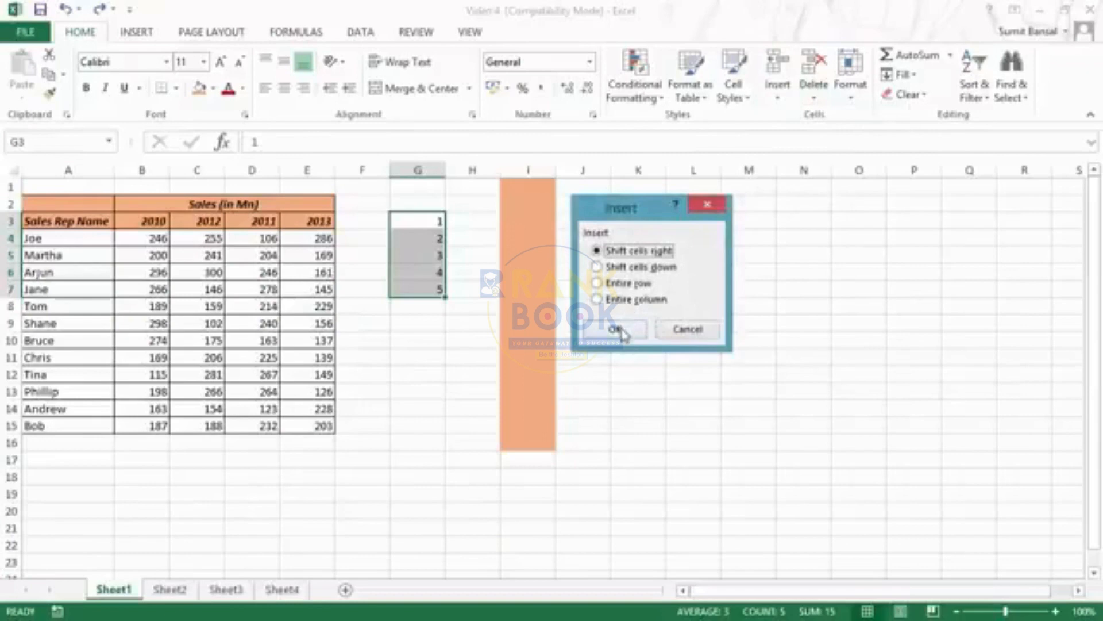
click(618, 330)
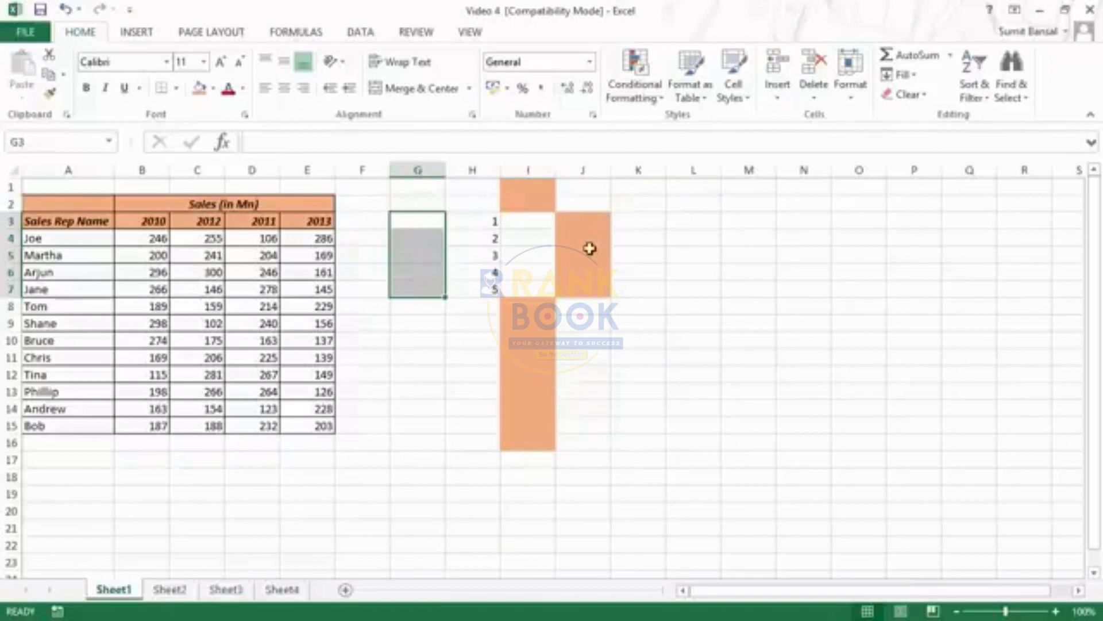
text(1 2 3 4 5)
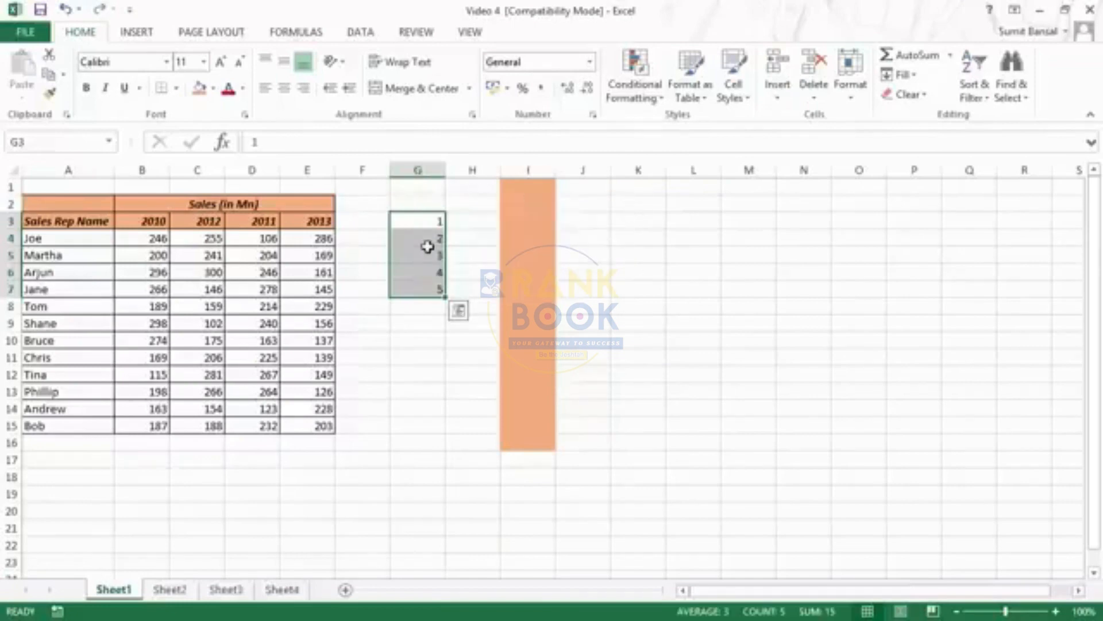
Open the insertion options for cells G3:G7 to view the shift choices, and cancel without inserting
right_click(419, 239)
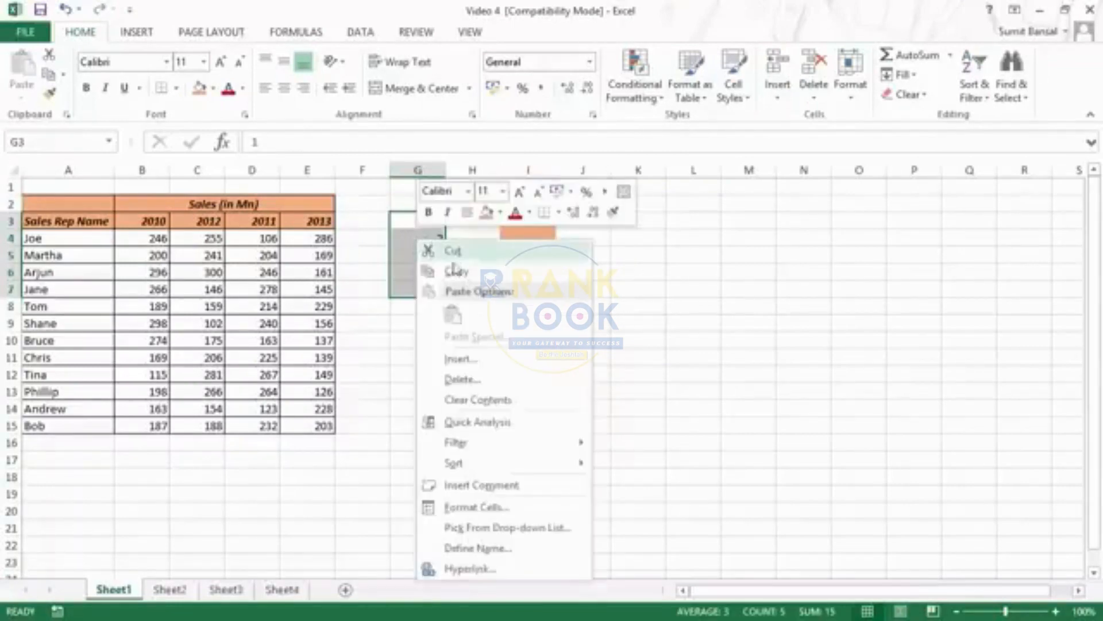
click(513, 367)
drag(506, 294, 657, 230)
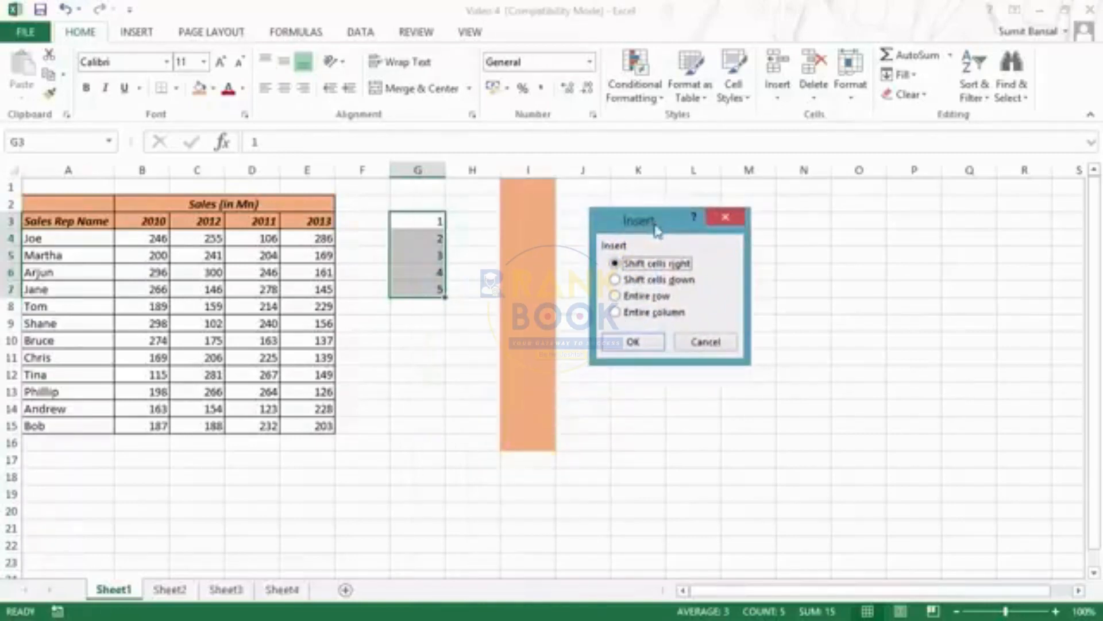
click(710, 344)
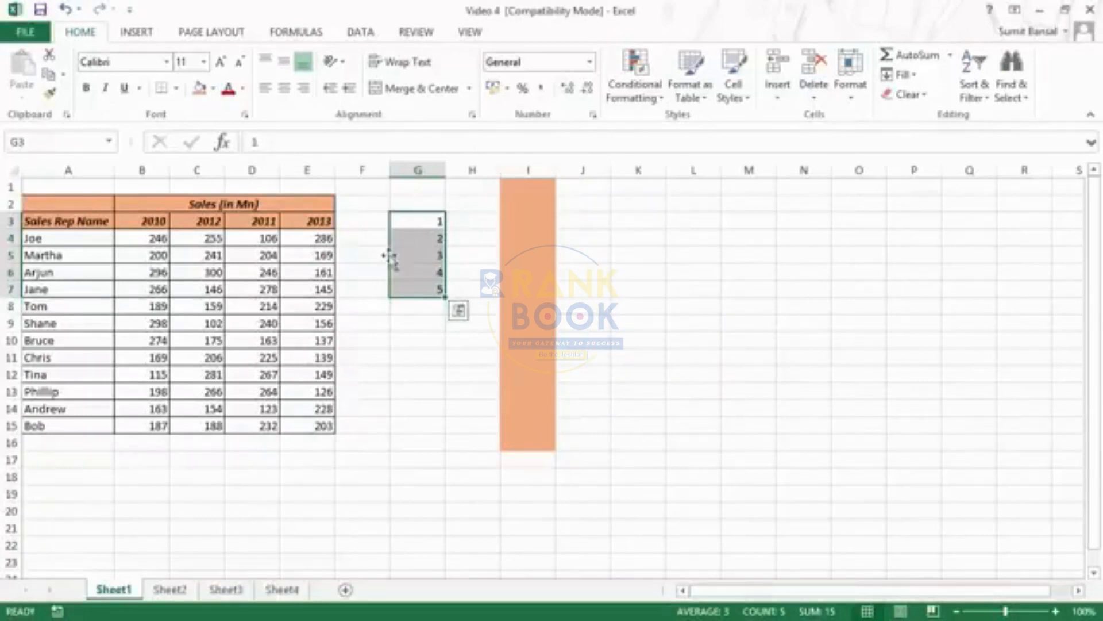
Try deleting cells G3:G7 with the remaining cells shifted left, and undo the deletion
right_click(416, 241)
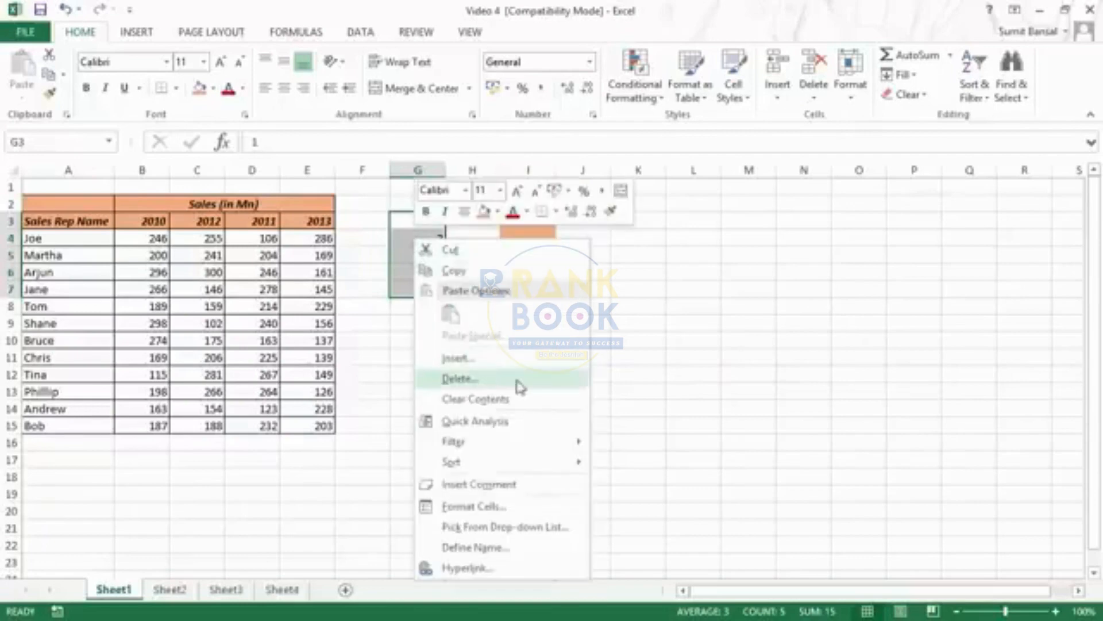
click(460, 378)
drag(464, 304, 648, 237)
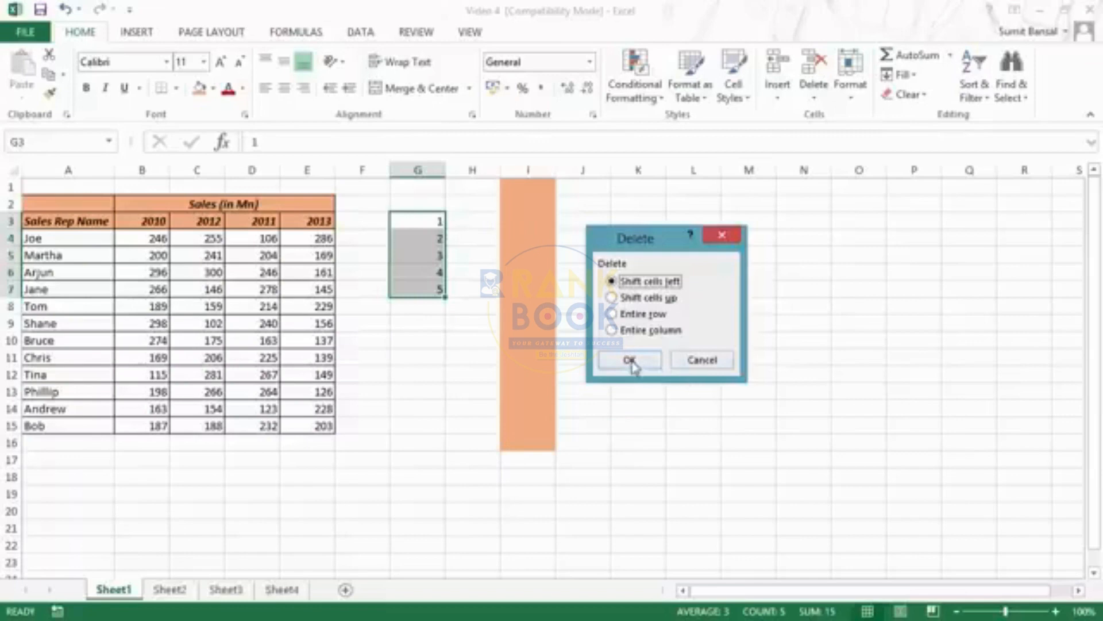
click(630, 360)
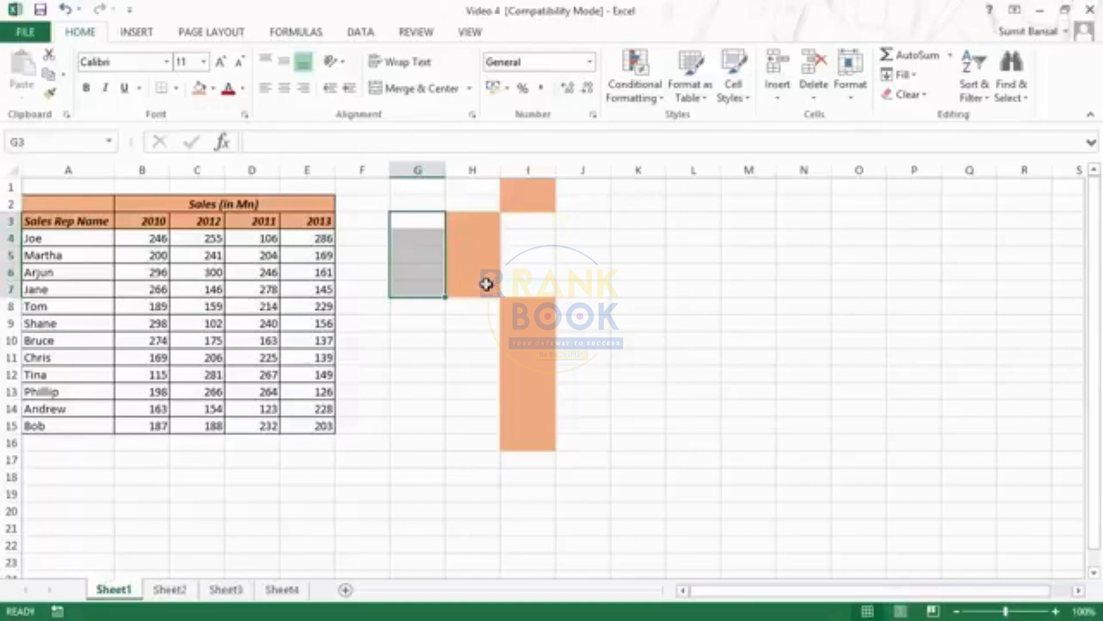
key(ctrl+z)
Try deleting the entire rows of the selected cells G3:G7, and undo the deletion
right_click(432, 223)
key(Escape)
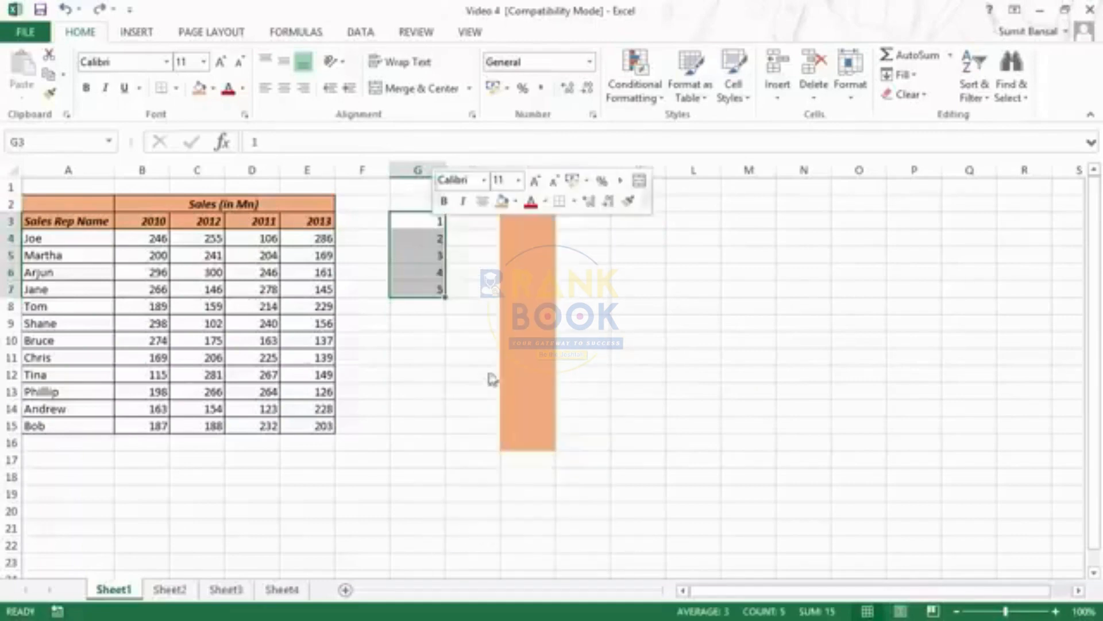
key(ctrl+minus)
drag(476, 301, 700, 249)
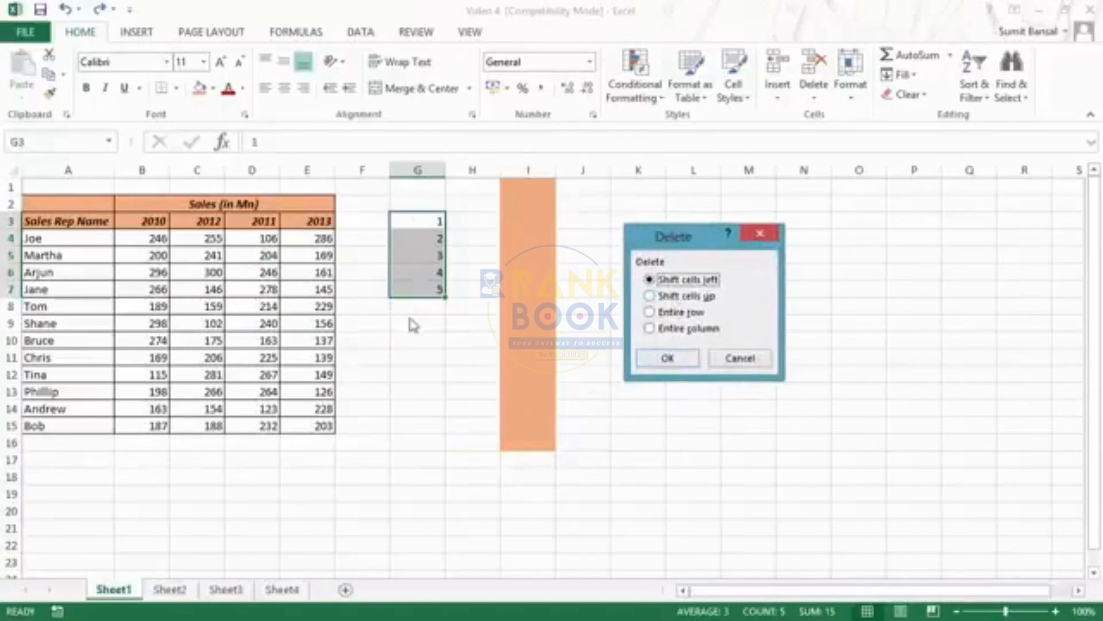
click(668, 313)
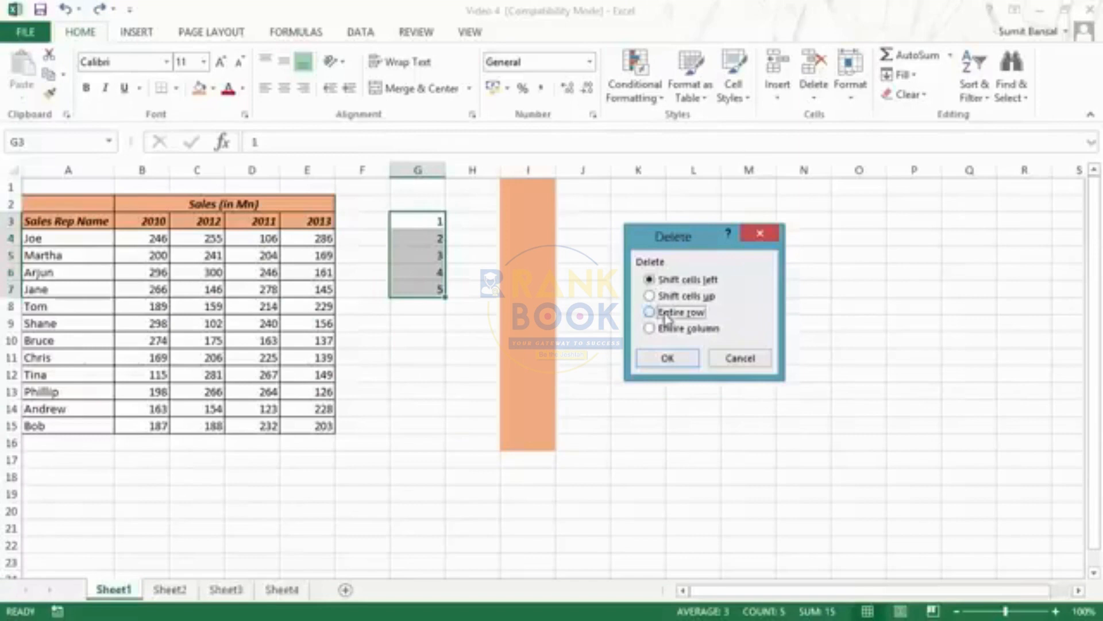
click(667, 358)
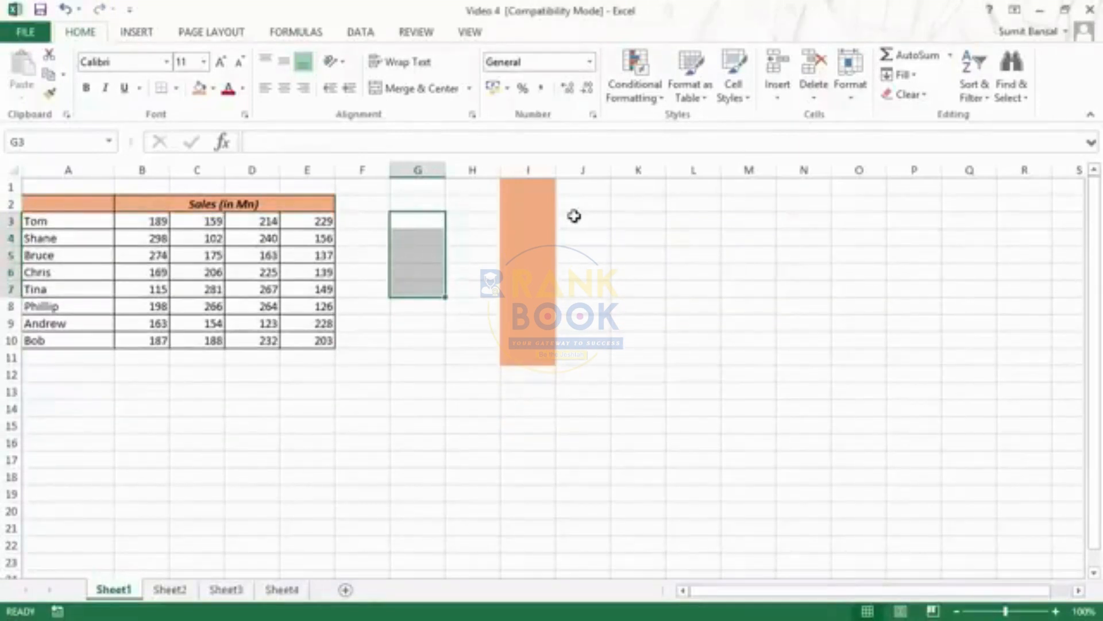
key(ctrl+z)
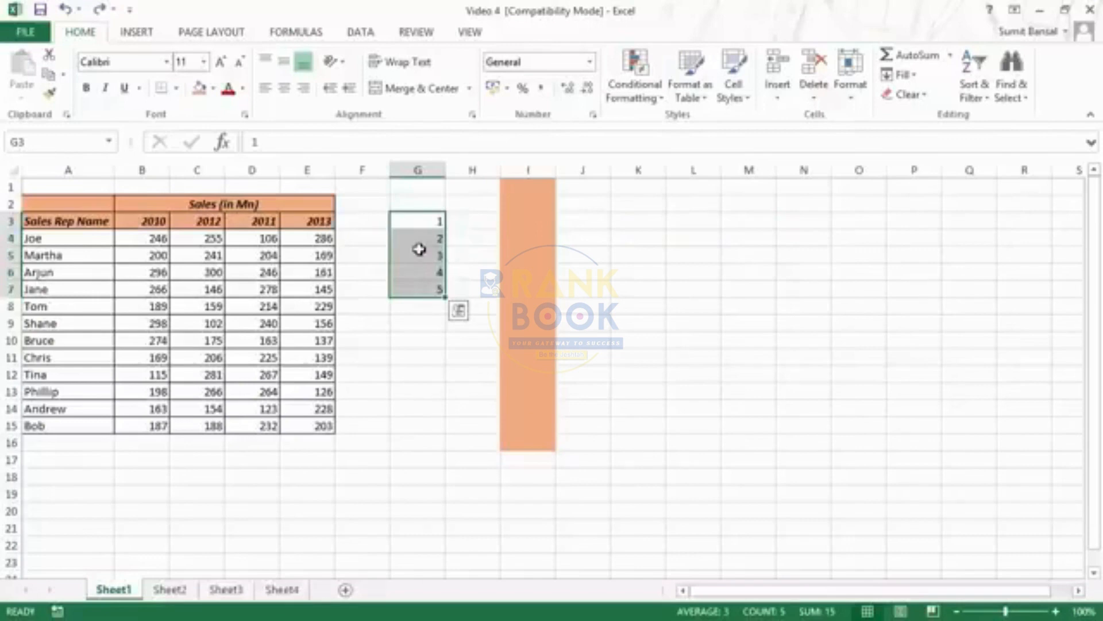
Open the deletion options for cells G3:G7 in two different ways, cancelling each time without deleting
right_click(419, 249)
click(494, 389)
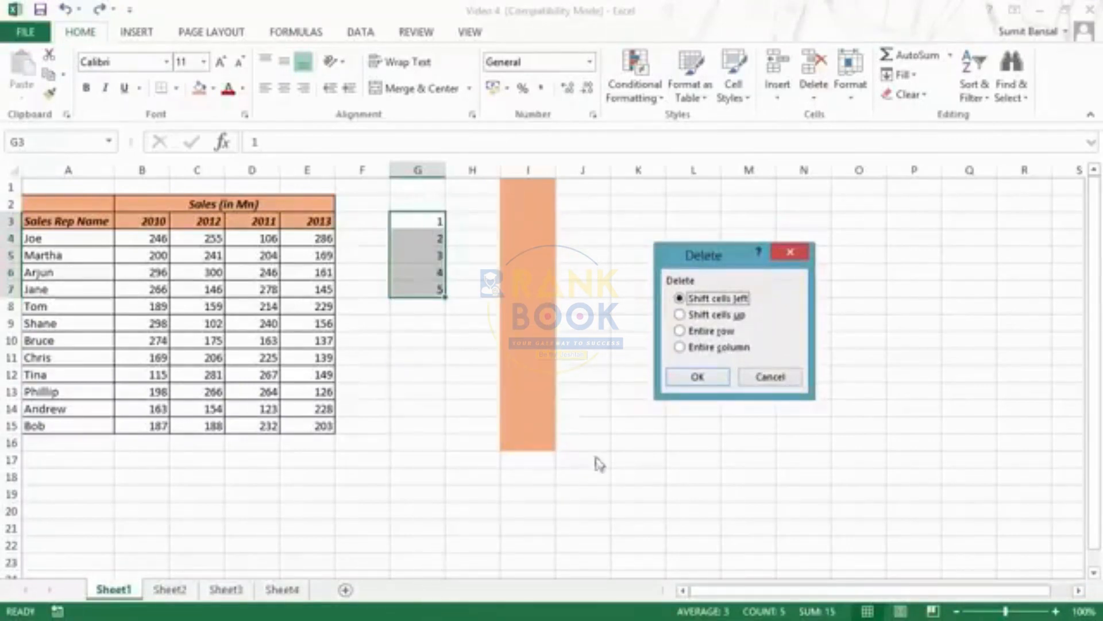
click(774, 378)
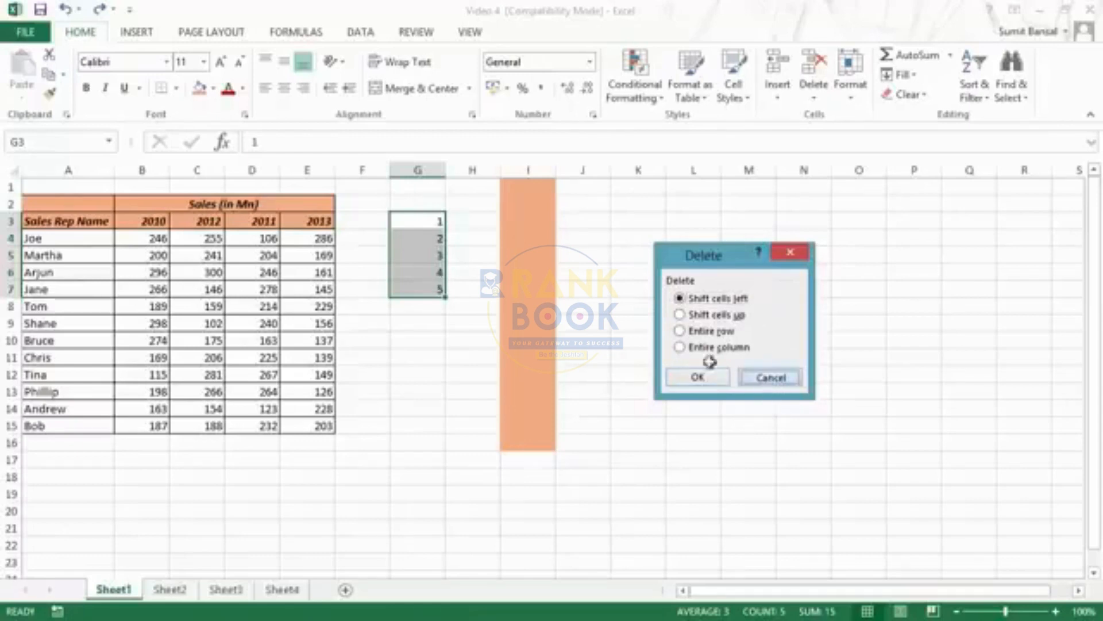
click(817, 99)
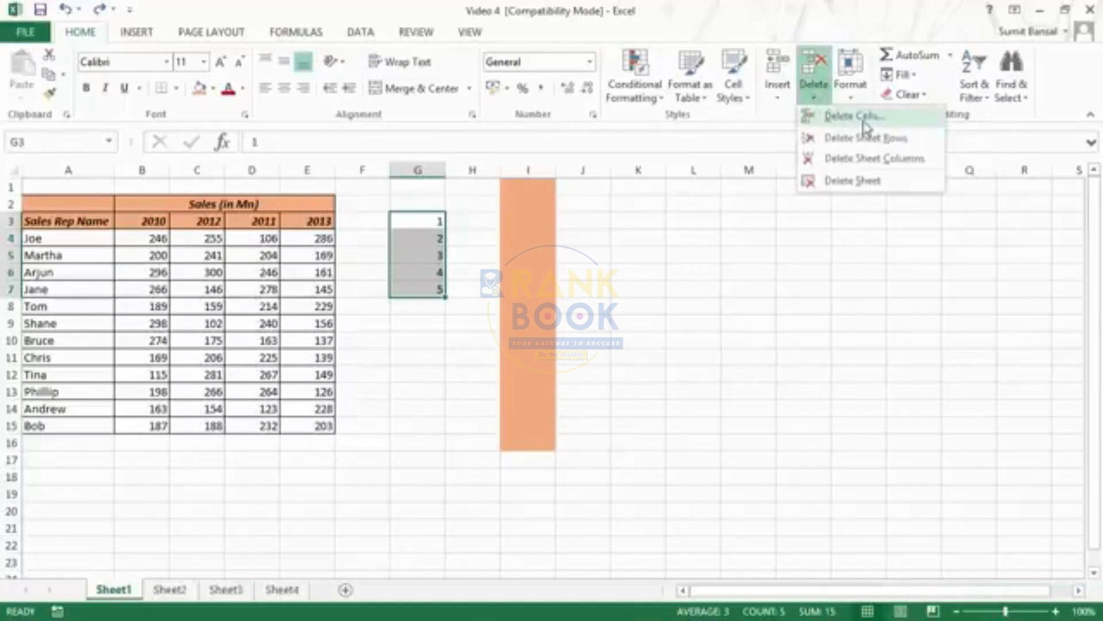
click(856, 116)
click(708, 205)
Try deleting the sheet rows of G3:G7, undo it, and view the remaining sheet deletion commands
click(815, 95)
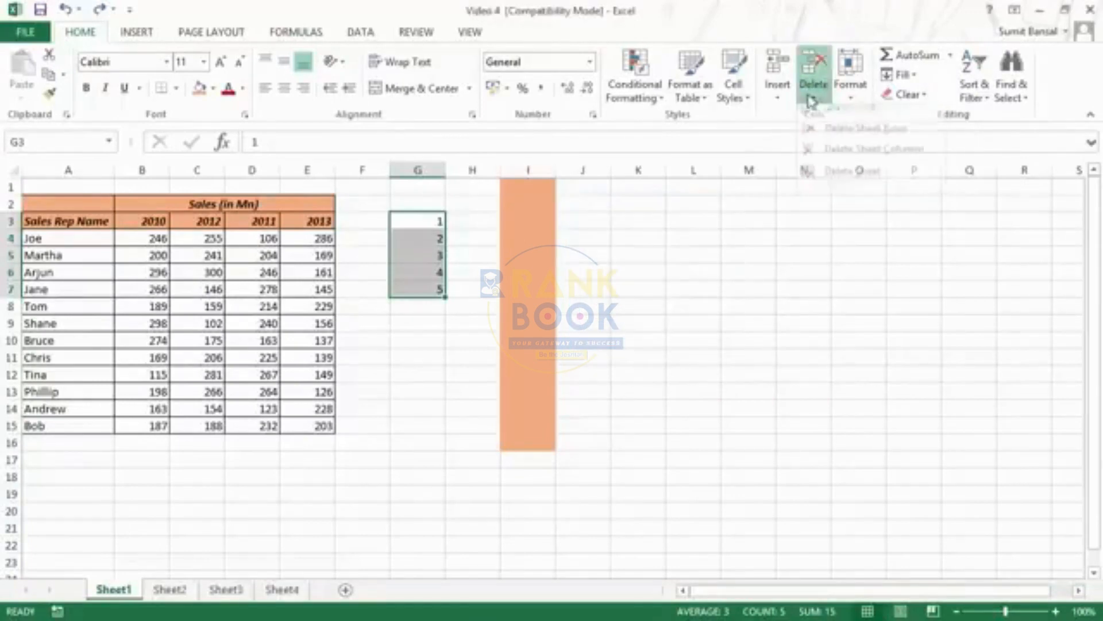
click(858, 138)
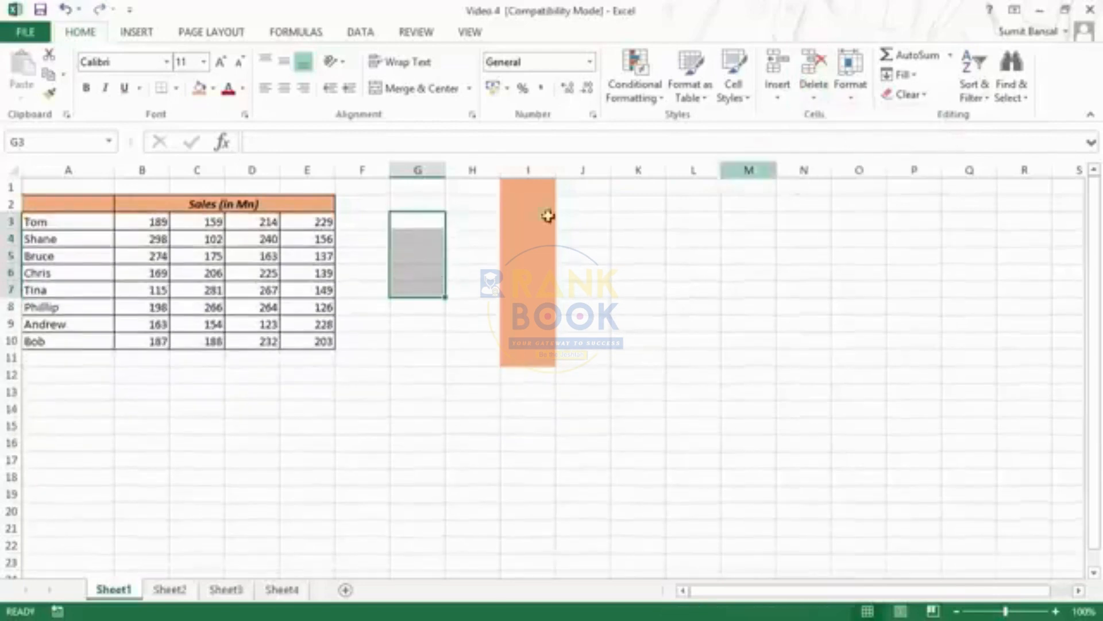
key(ctrl+z)
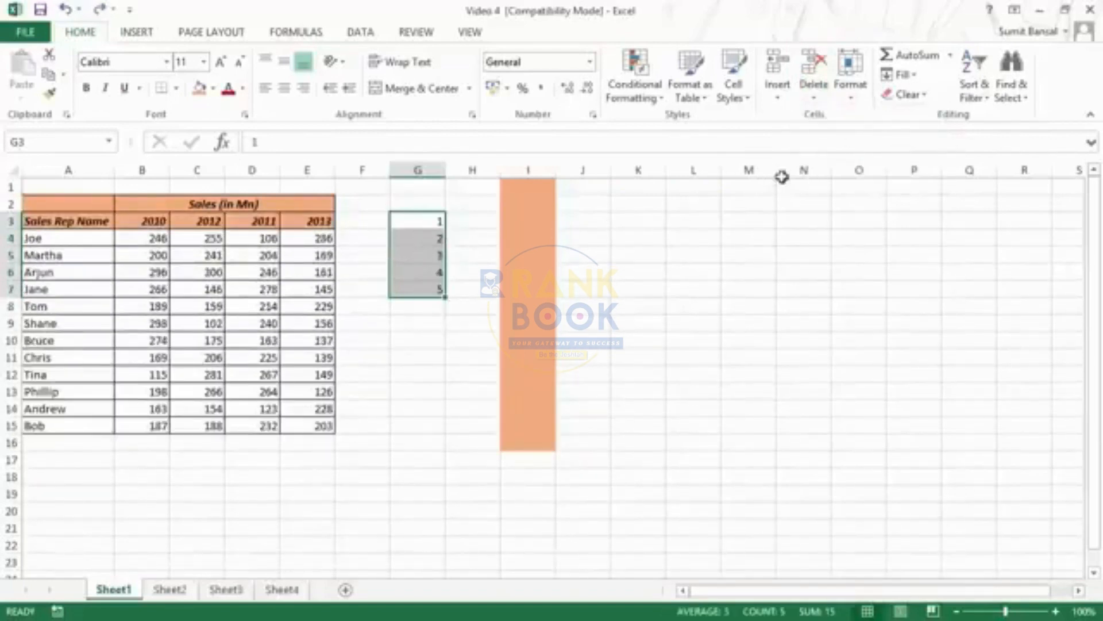
click(815, 95)
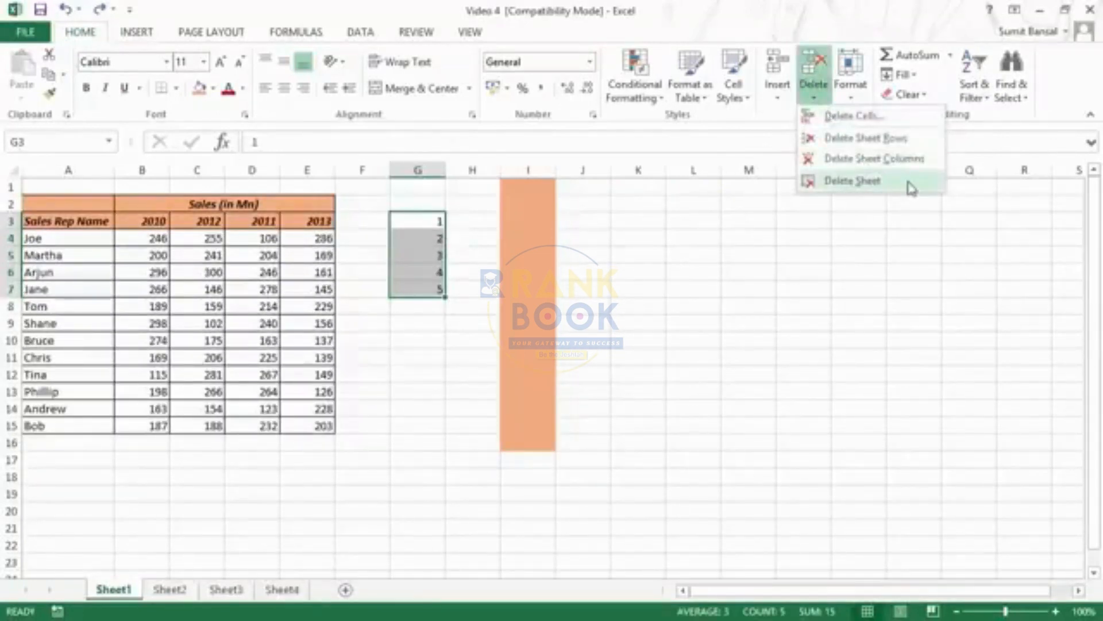
key(Escape)
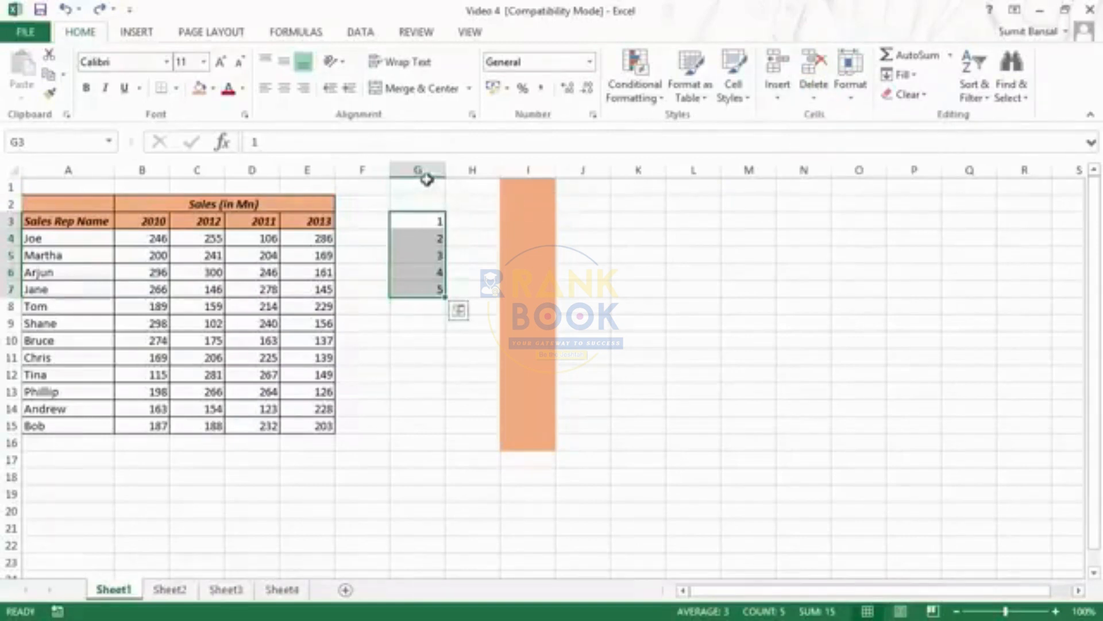
Clear the formatting of range G1:I16, and clear everything else in the range
drag(431, 218, 506, 293)
drag(424, 189, 534, 444)
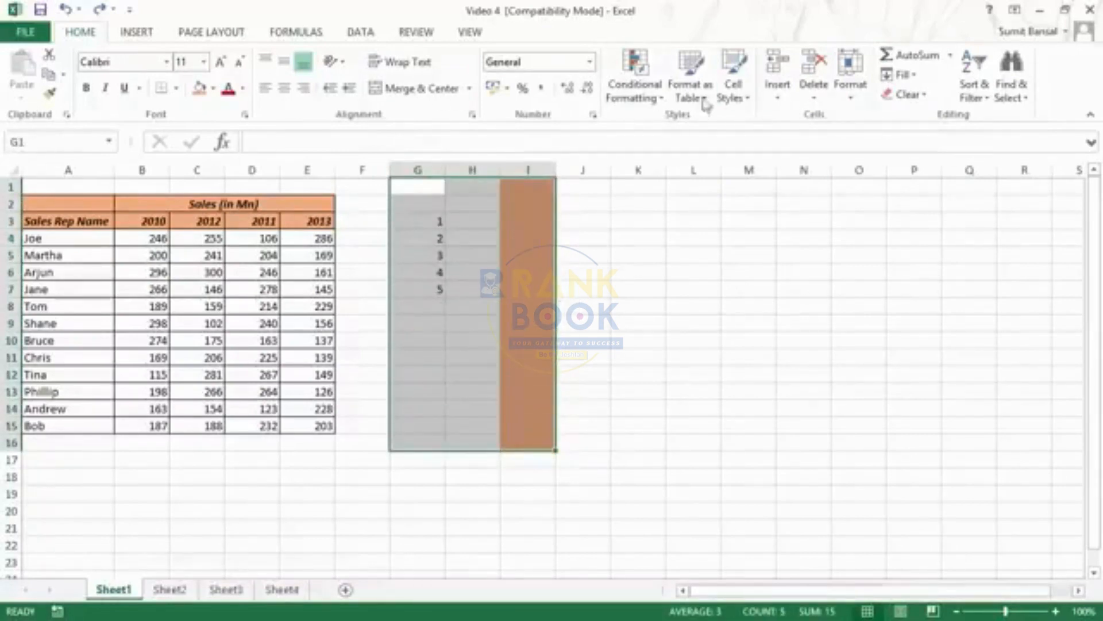
click(907, 94)
click(921, 137)
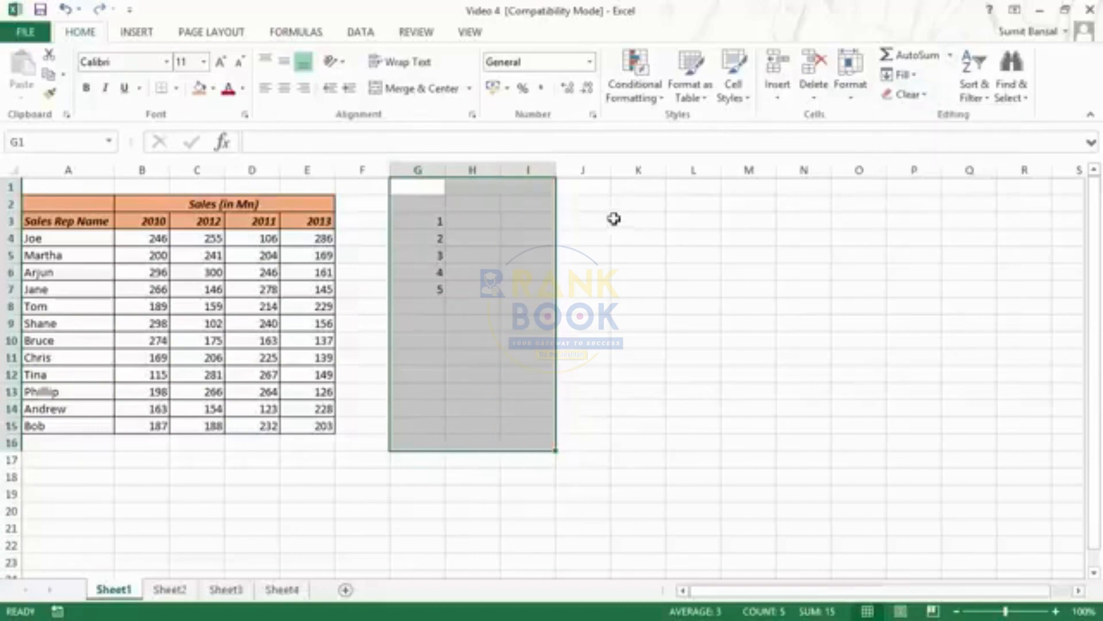
click(908, 93)
click(920, 121)
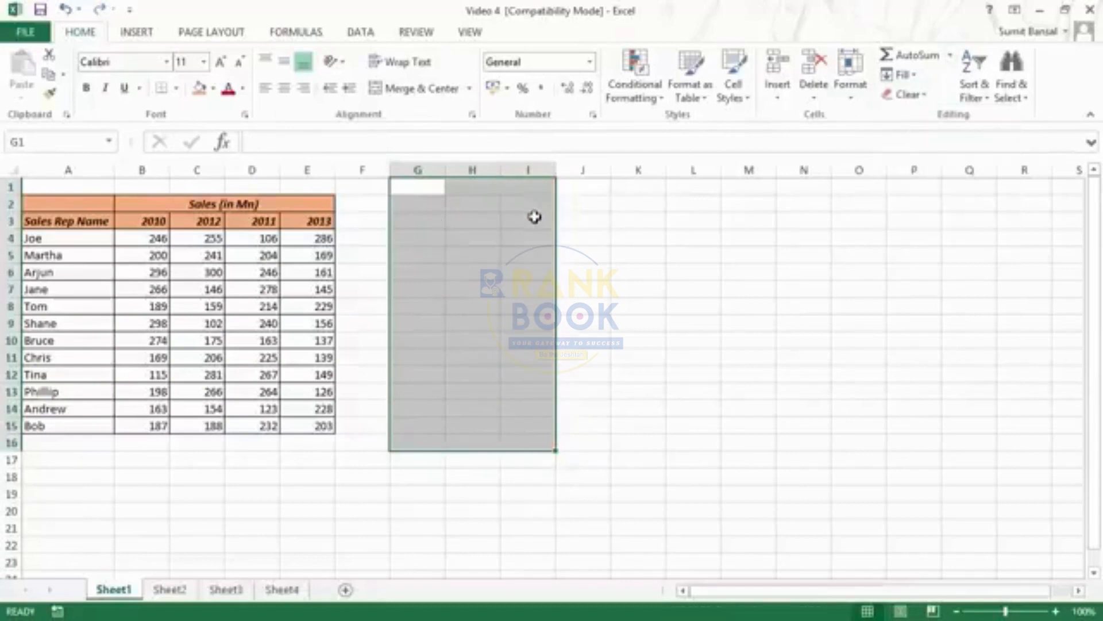
Widen column G to about four and a half times its standard width
click(419, 170)
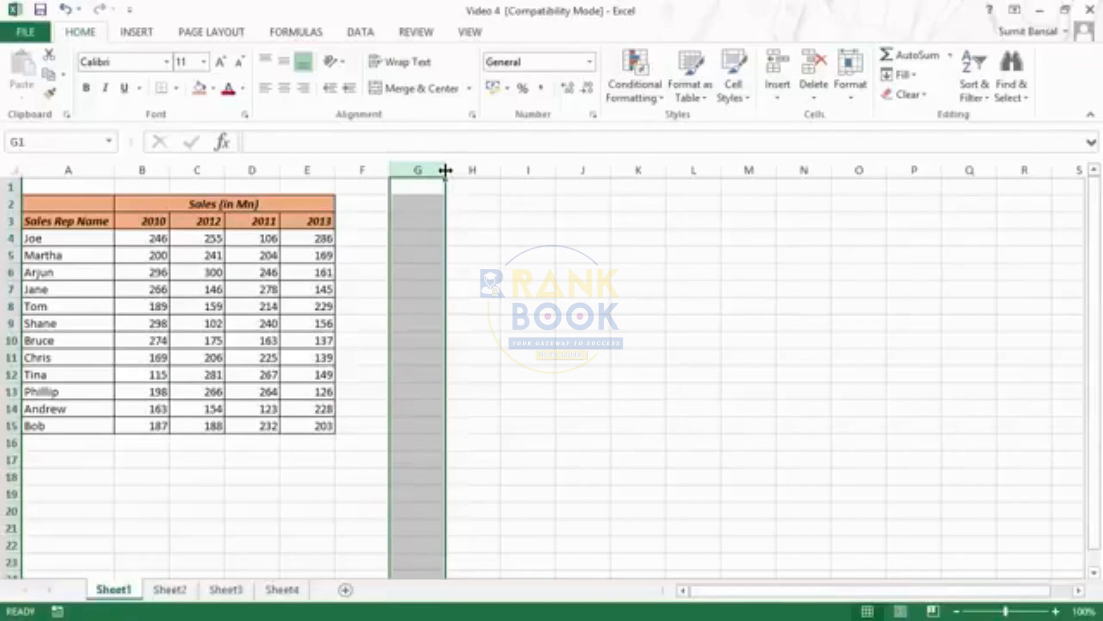
drag(446, 170, 445, 170)
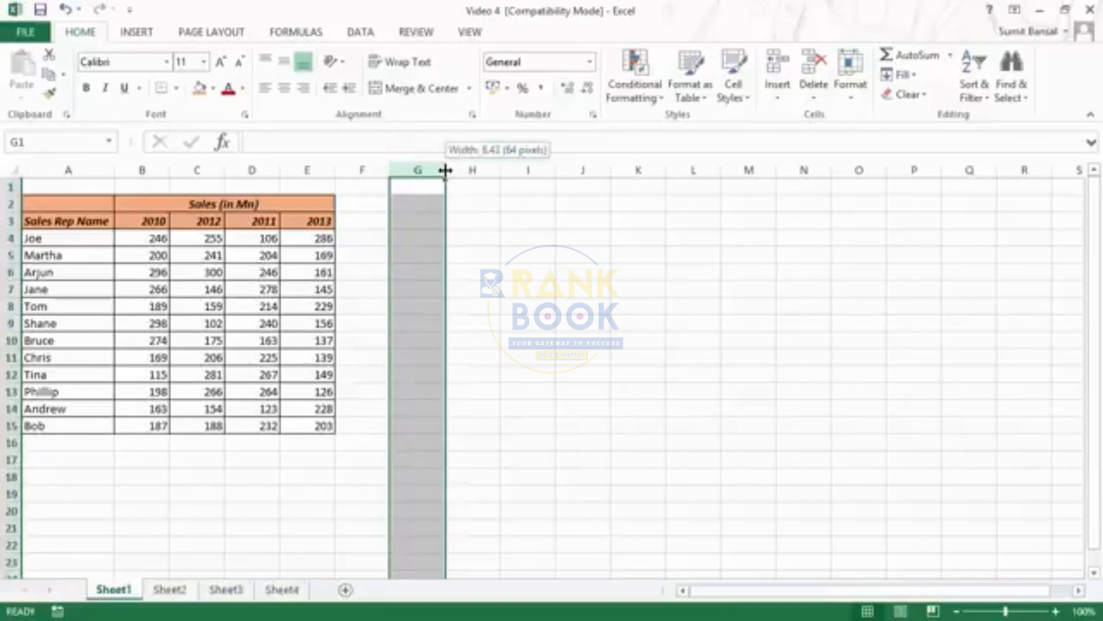
drag(445, 170, 643, 171)
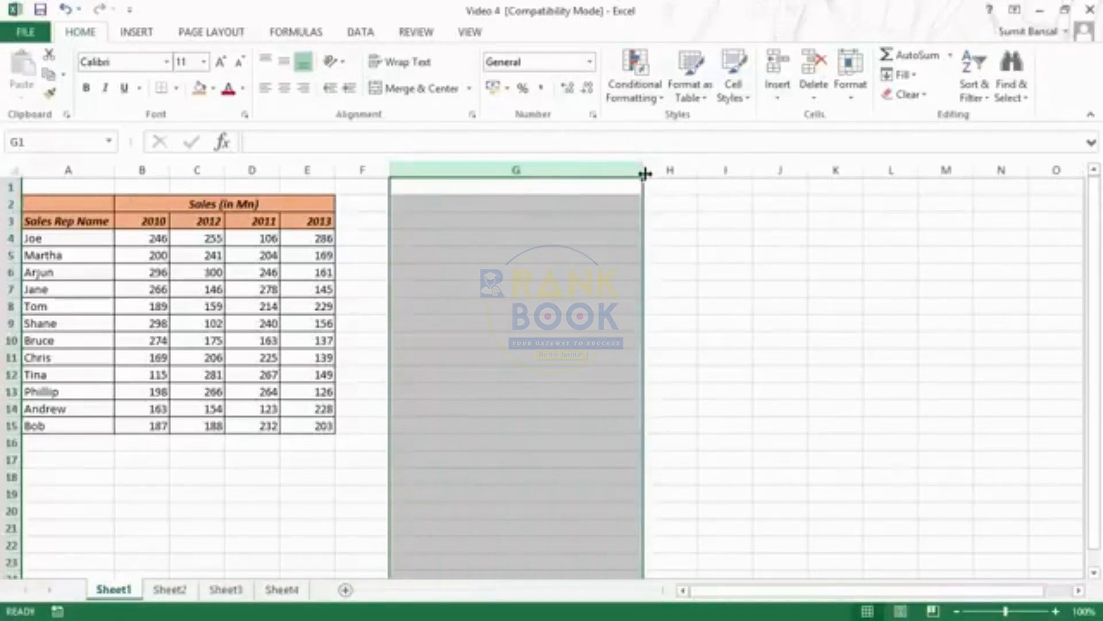
Enter the text "Excel is Awesome" in cell G2
click(483, 205)
text(Ex)
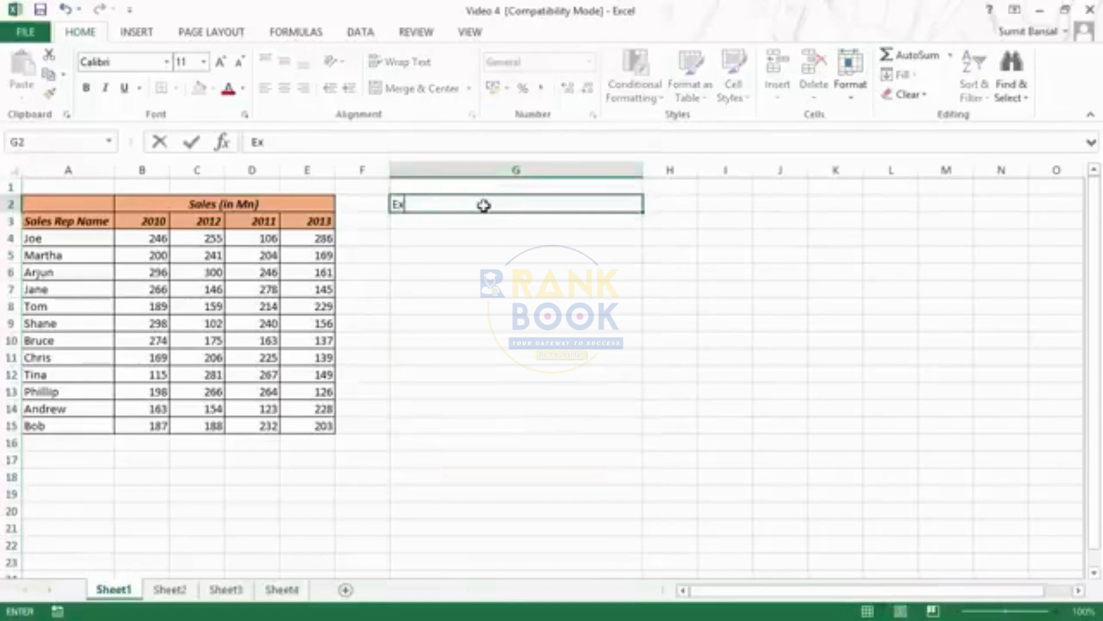
text(cel is AS)
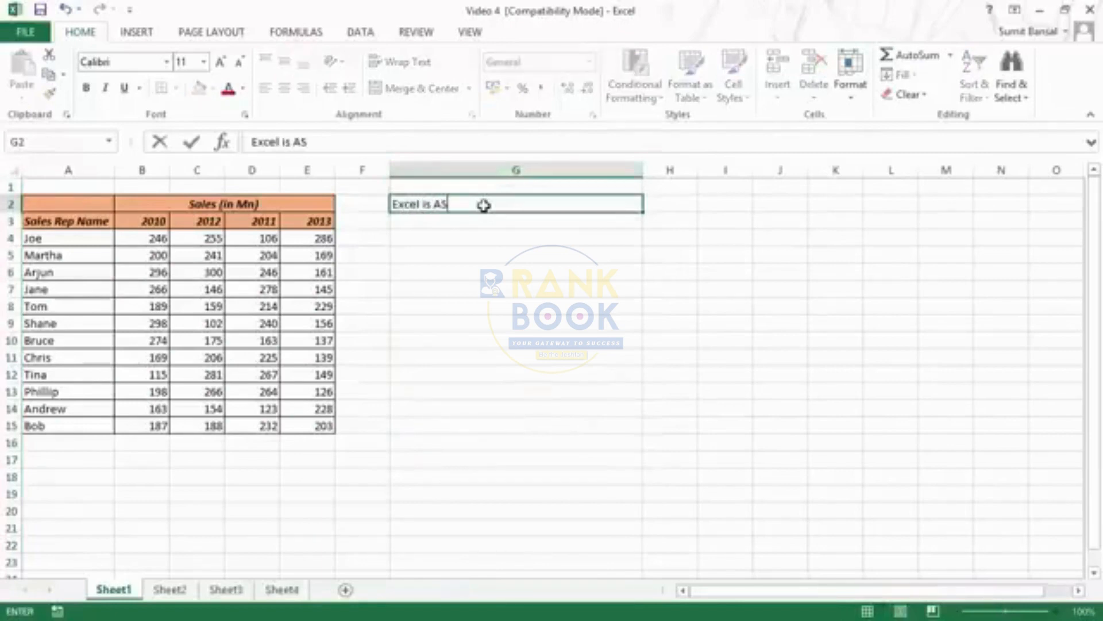
key(BackSpace)
text(wesopme)
key(BackSpace)
key(BackSpace)
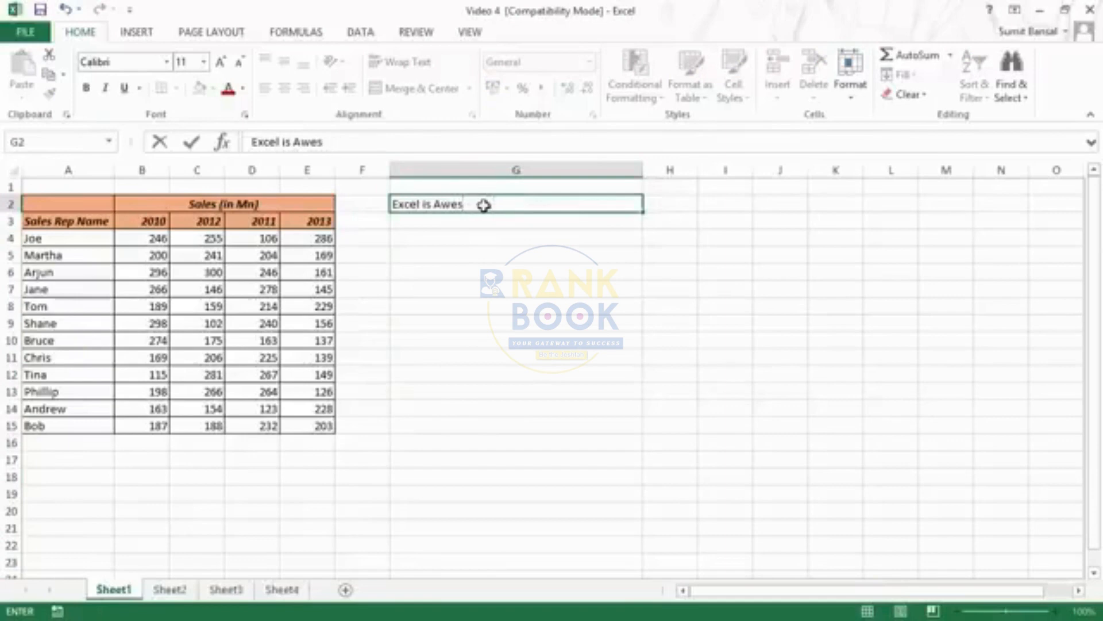
text(ome)
key(Return)
AutoFit the width of column G to the text in cell G2
click(483, 172)
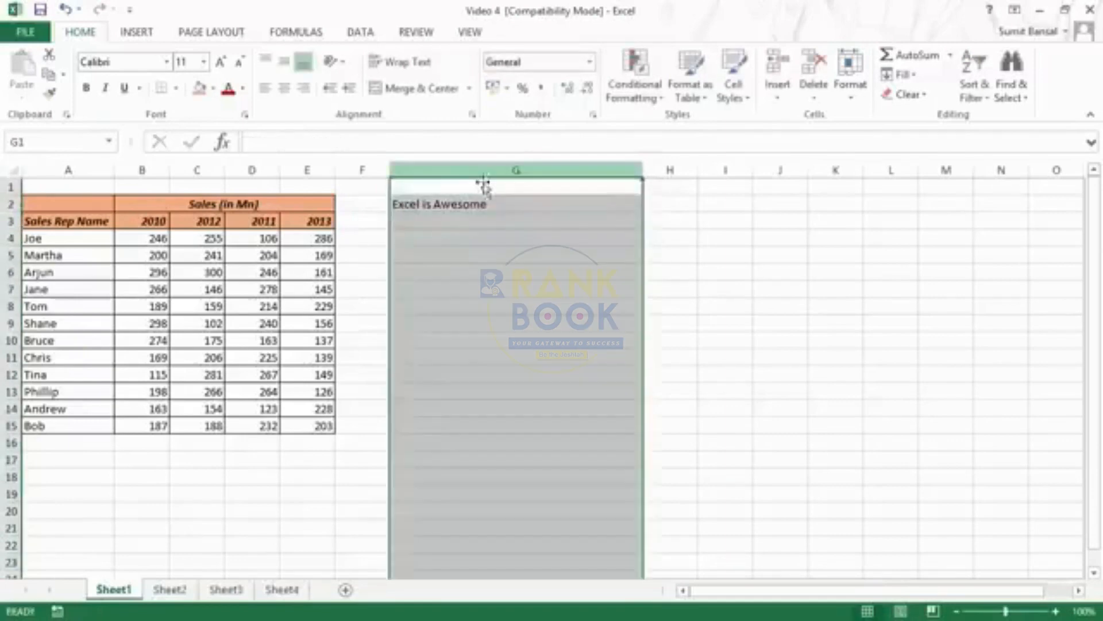
click(460, 201)
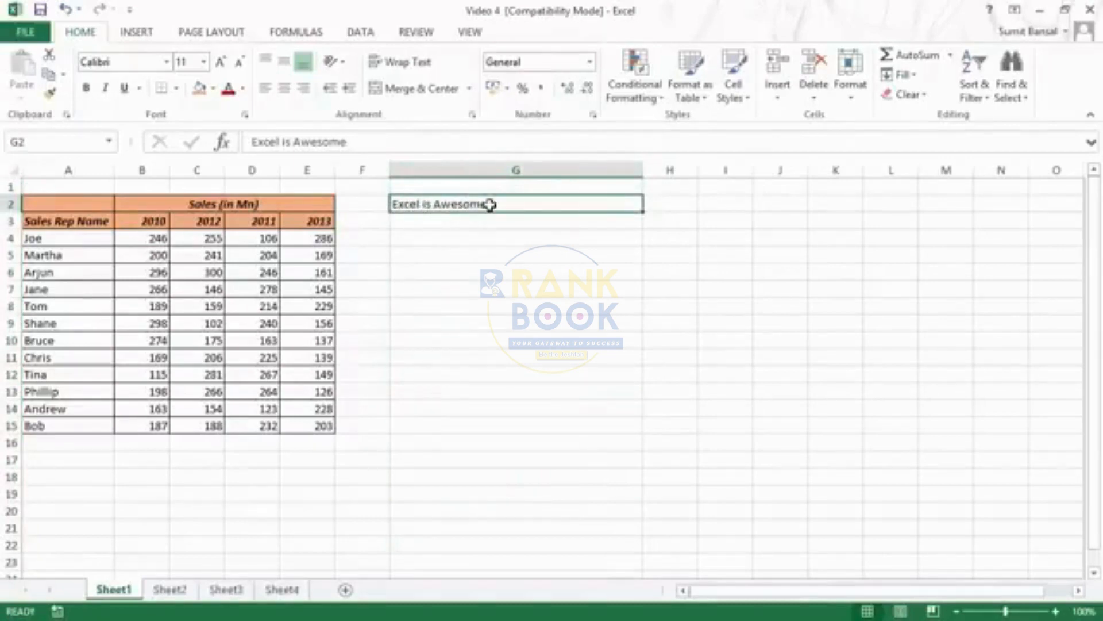
double_click(644, 171)
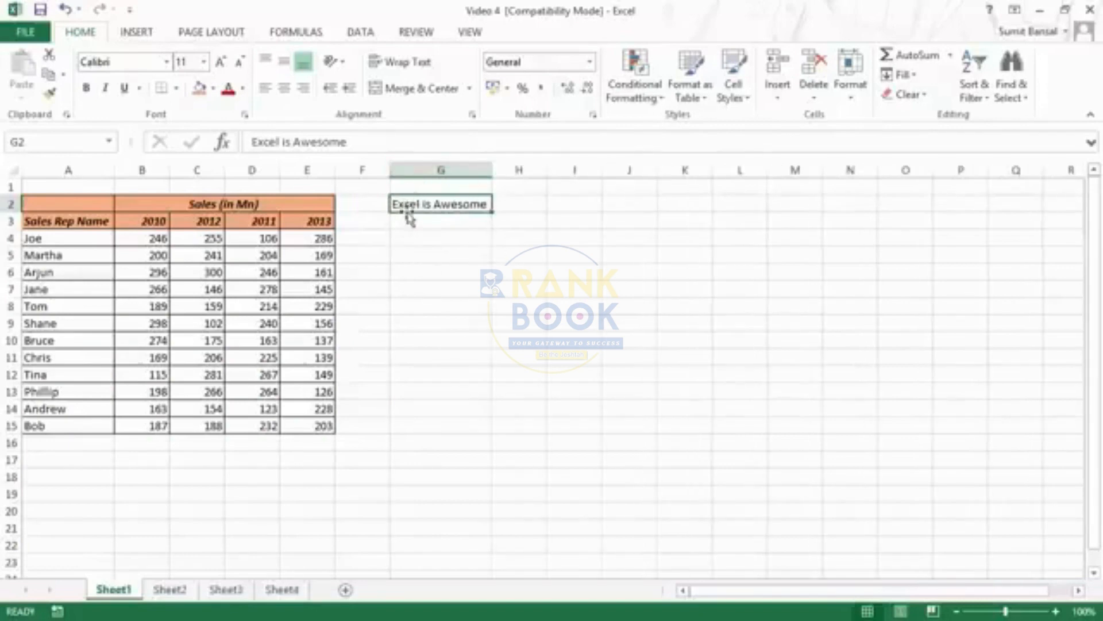
Enter the text "Excel is Awesome" in cell A17, below the sales table
click(88, 465)
text(E)
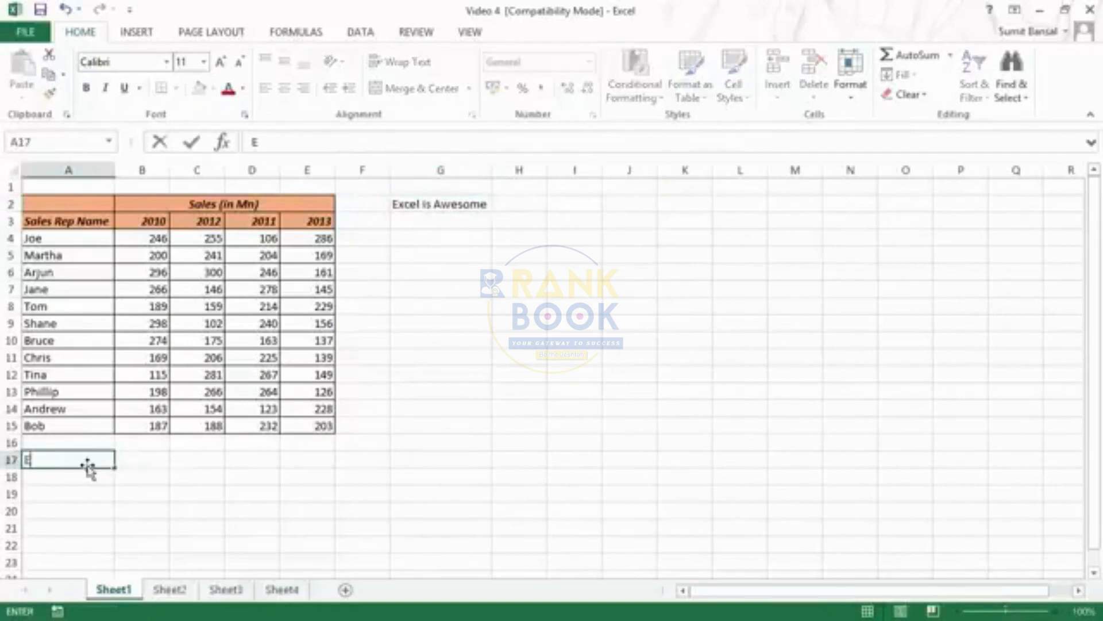
text(xcel is)
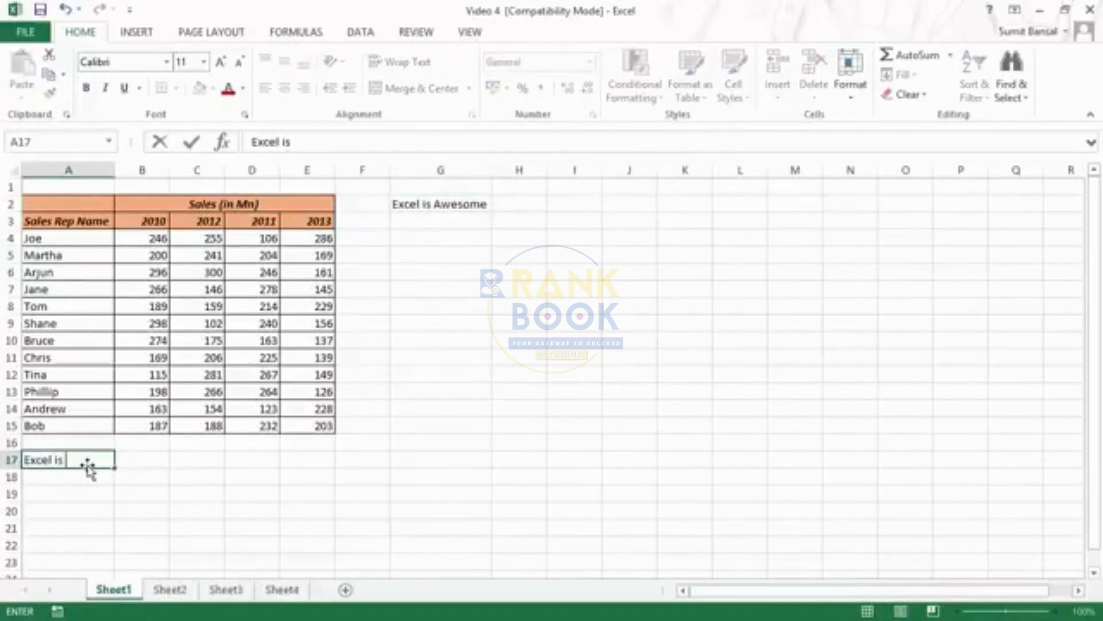
text( Awesome)
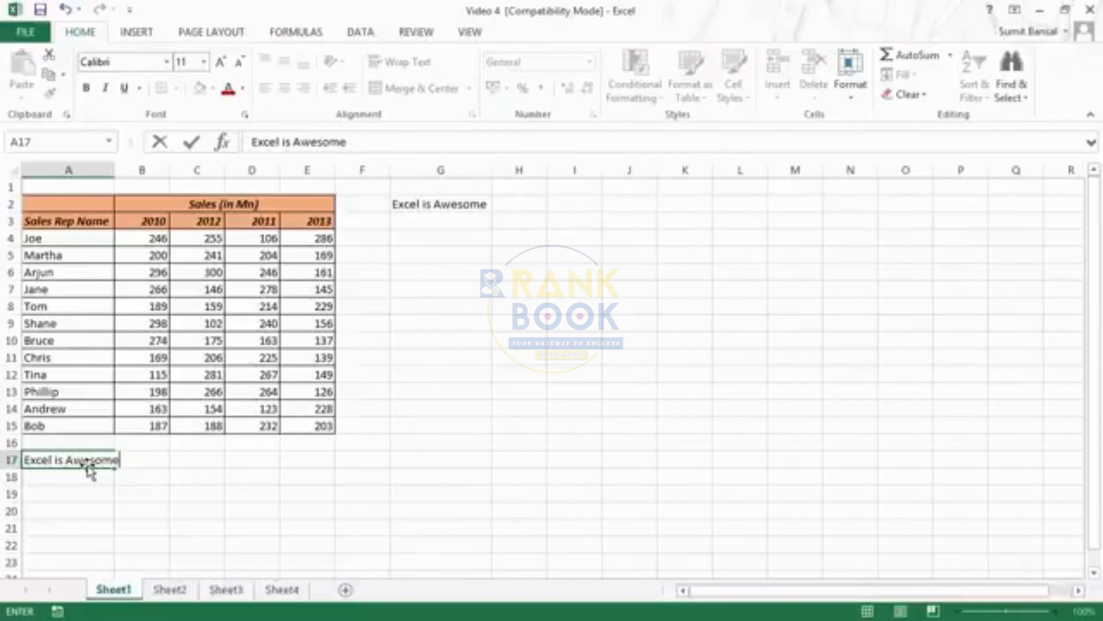
click(86, 463)
click(140, 470)
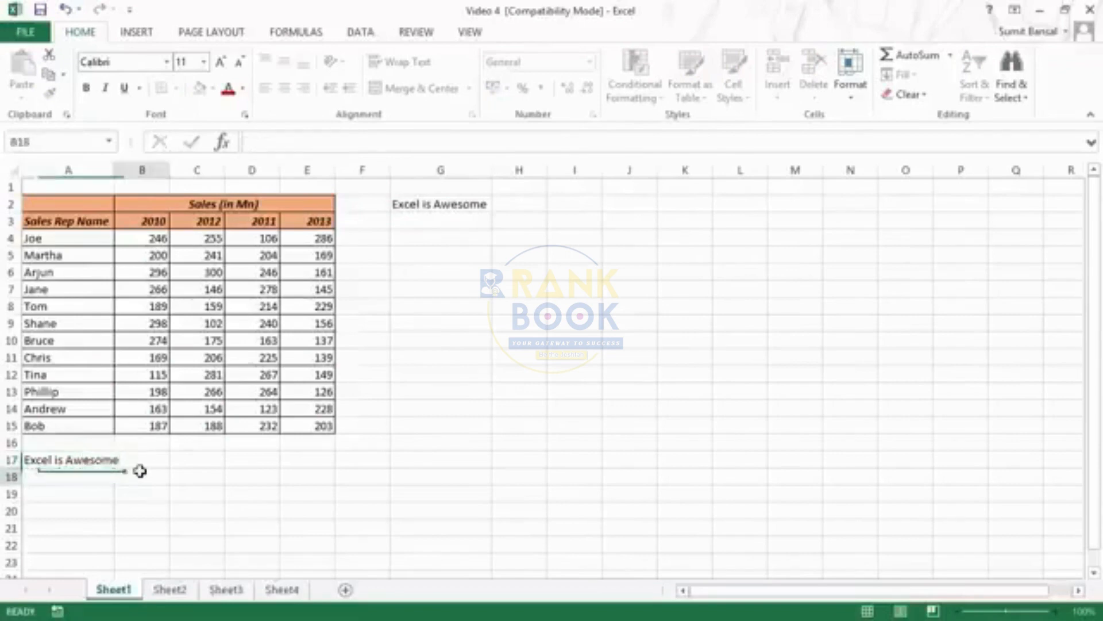
Try wrapping the text in cell A17, and undo the wrapping
click(81, 460)
click(397, 62)
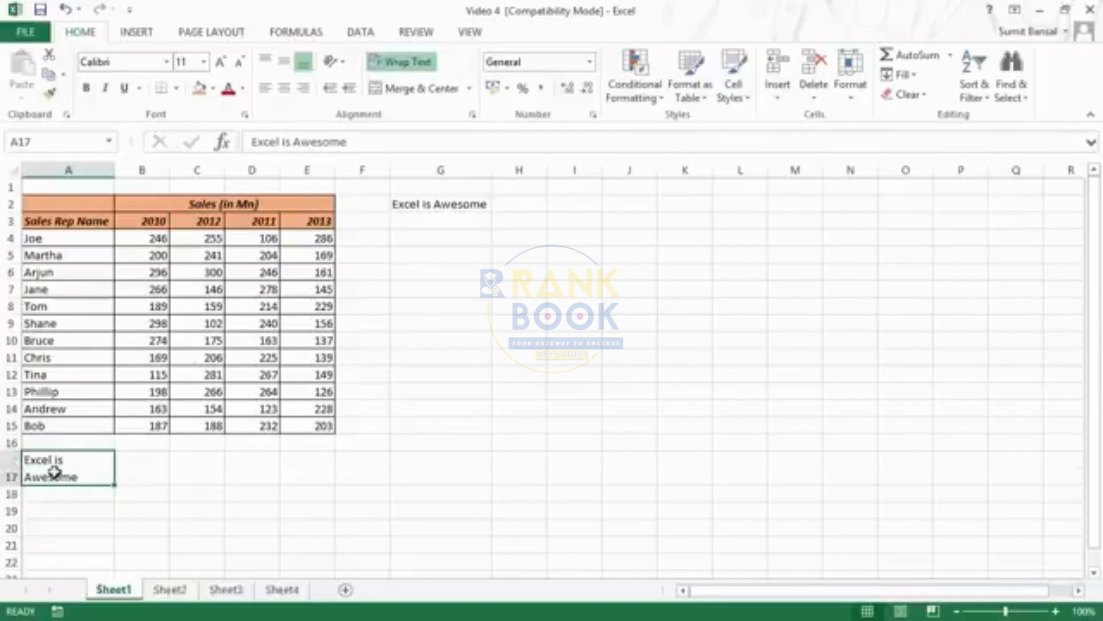
key(ctrl+z)
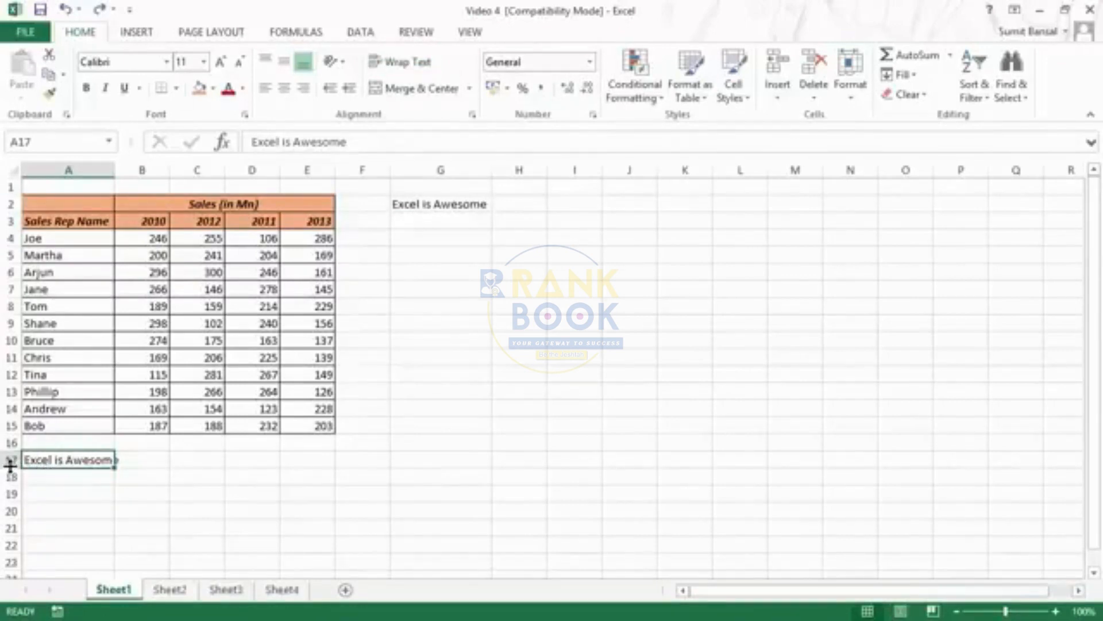
Try increasing row 17 to about one and a half times its standard height, and undo both the resizing and the text entry in A17
mouse_move(12, 466)
mouse_down()
mouse_move(11, 503)
mouse_move(18, 476)
mouse_up()
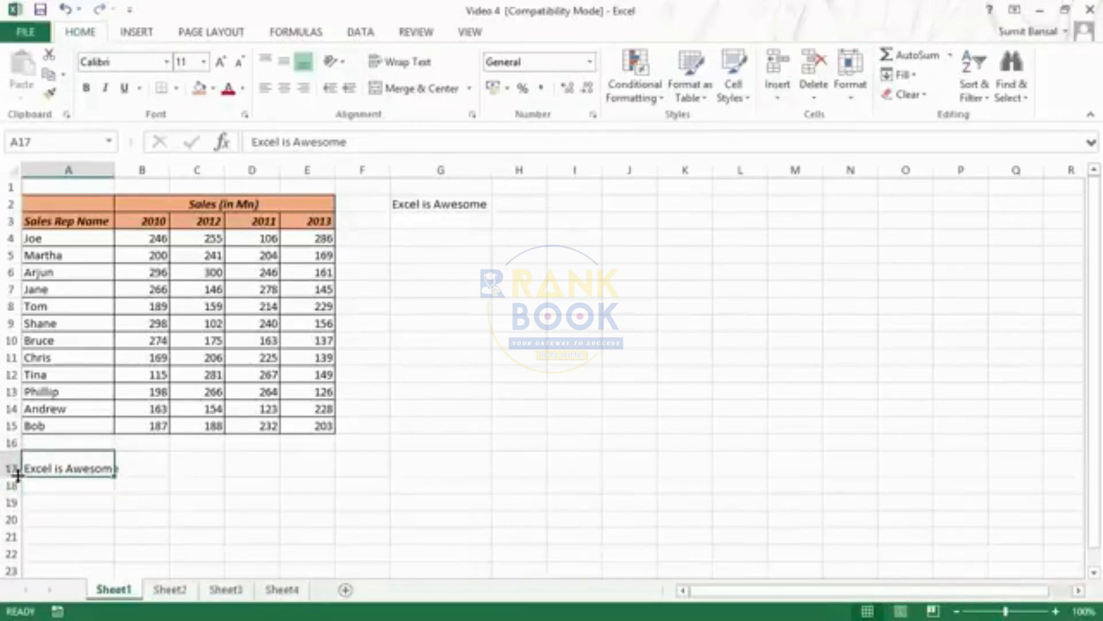
key(ctrl+z)
key(ctrl+z)
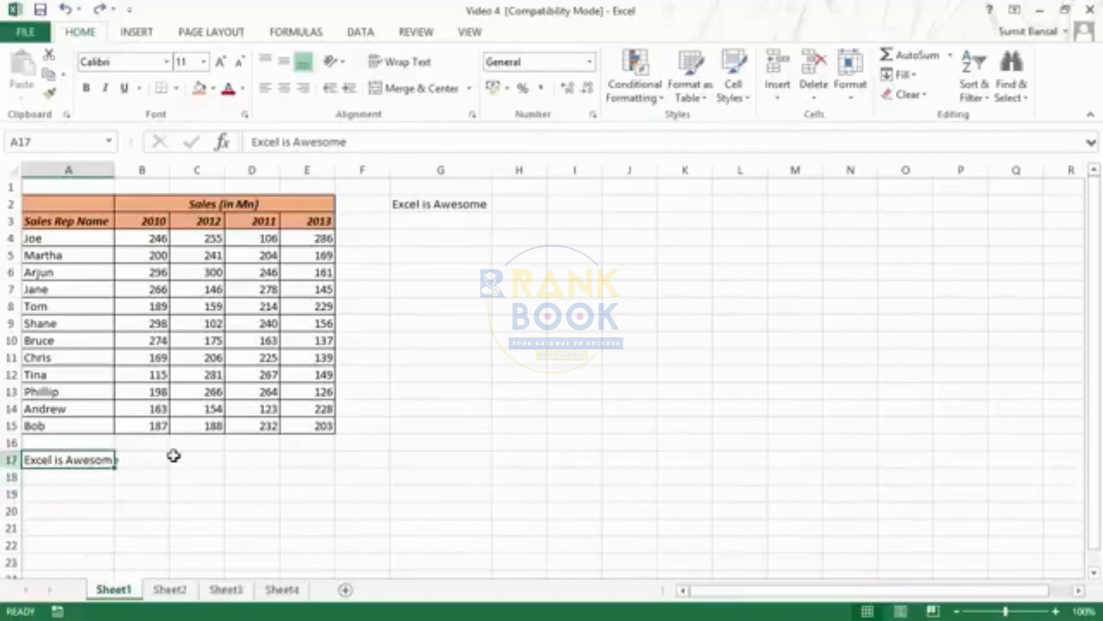
key(ctrl+z)
Enter a larger numeric column width for column G so that it is slightly wider than the text in G2
click(433, 206)
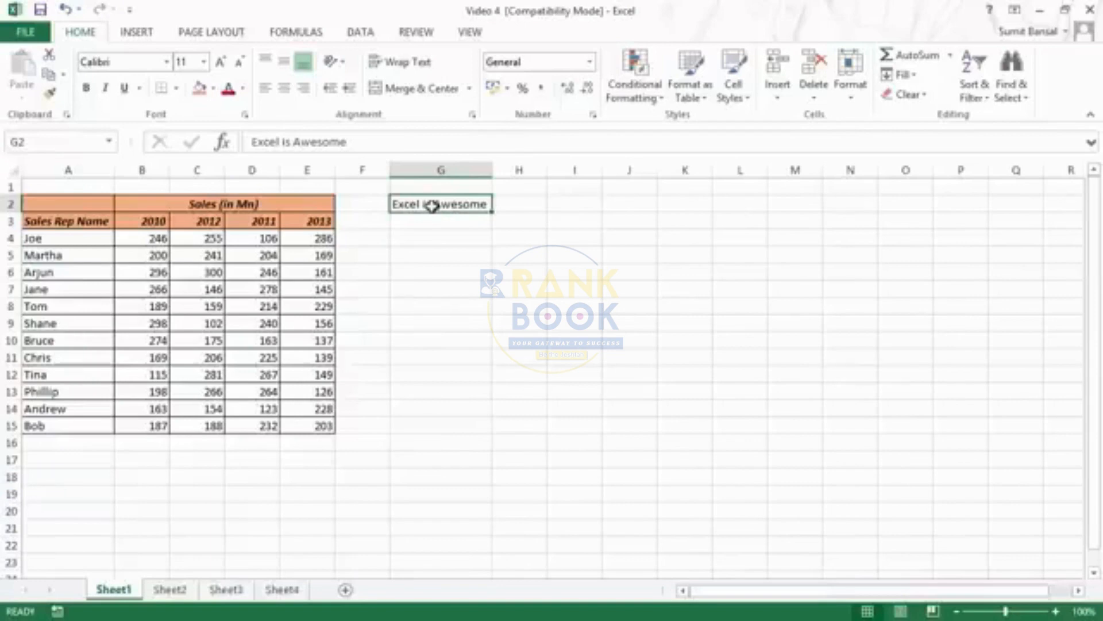
click(858, 104)
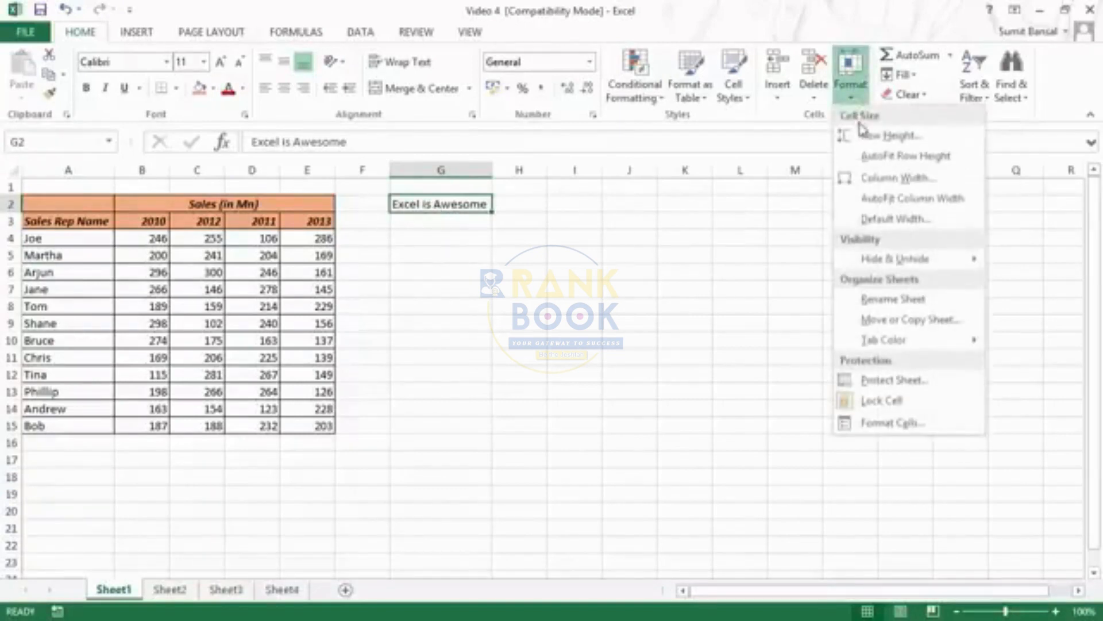
click(913, 184)
drag(627, 242, 591, 221)
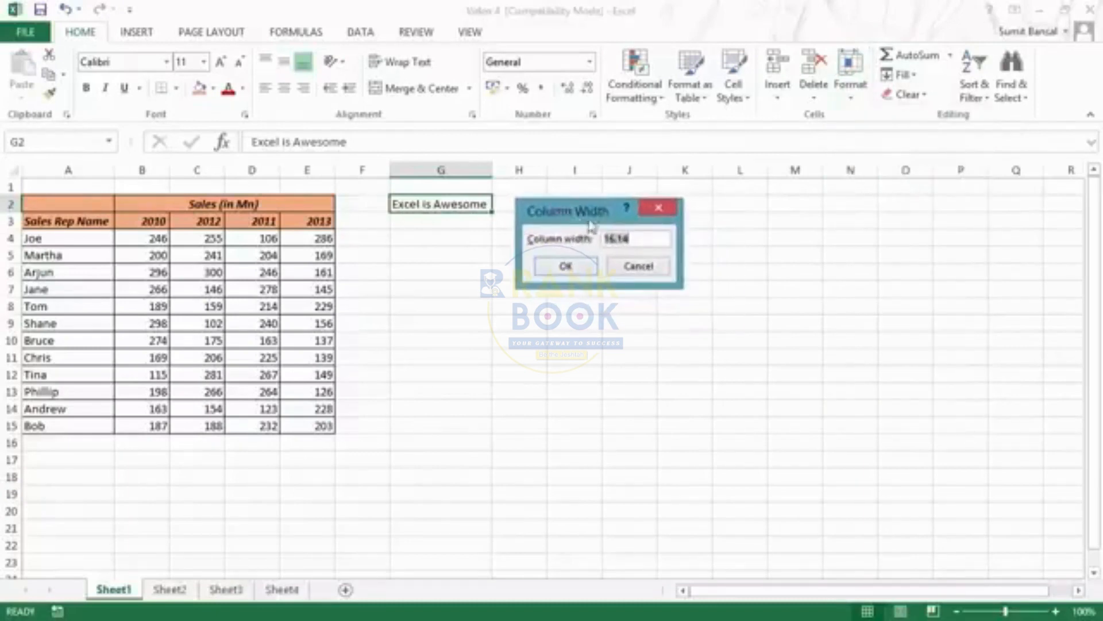
click(645, 237)
click(585, 269)
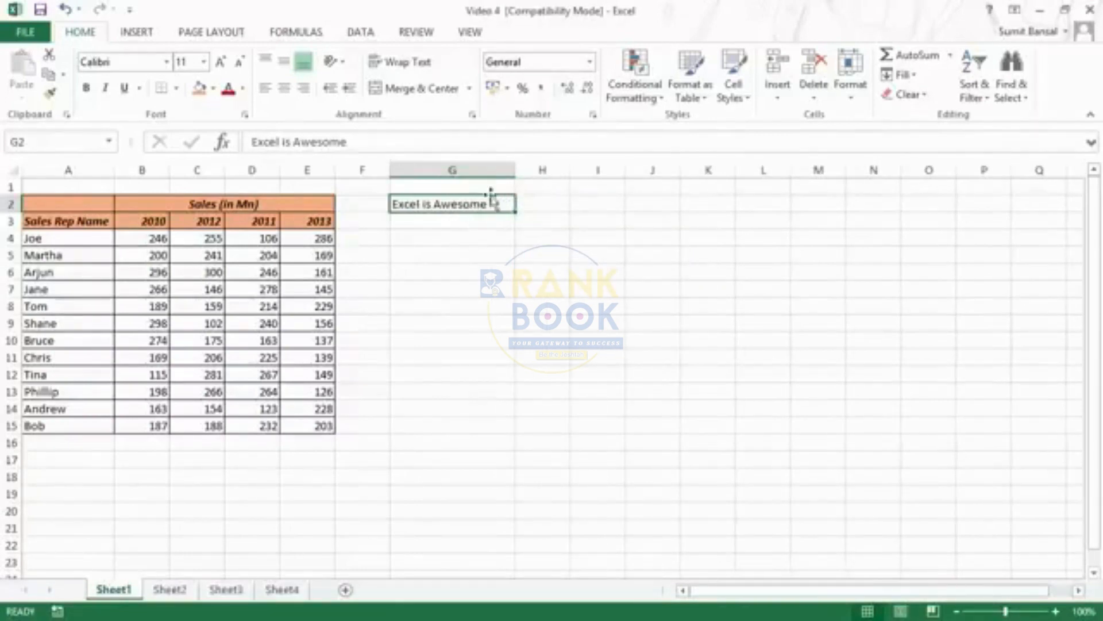
Select columns G through J and widen them all together to a width of 20.14
drag(479, 171, 683, 170)
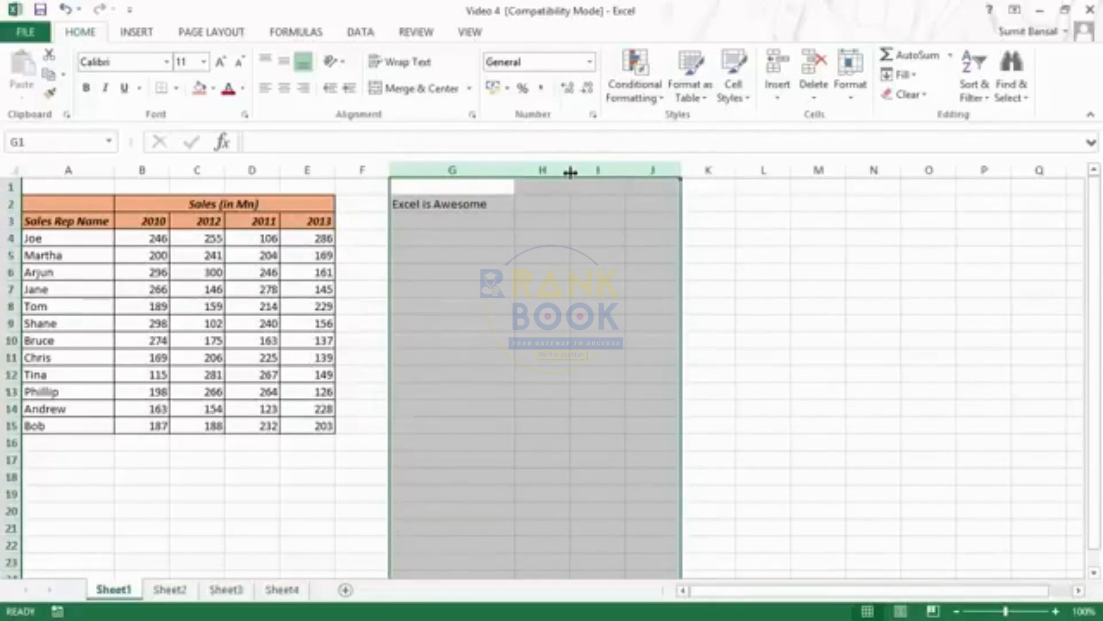
drag(570, 172, 641, 166)
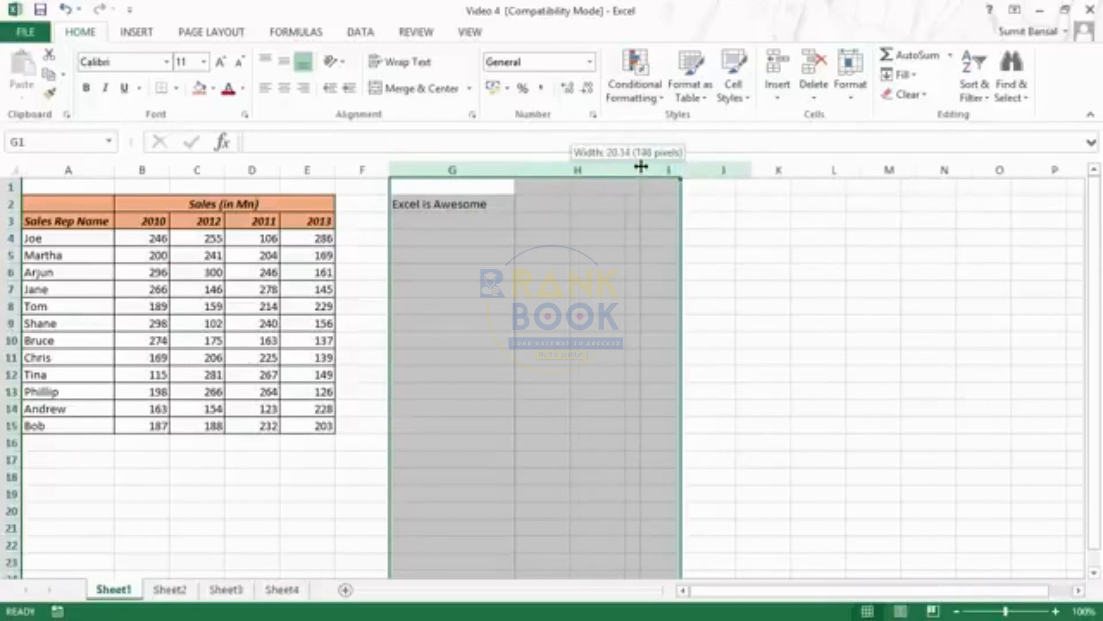
drag(641, 166, 642, 167)
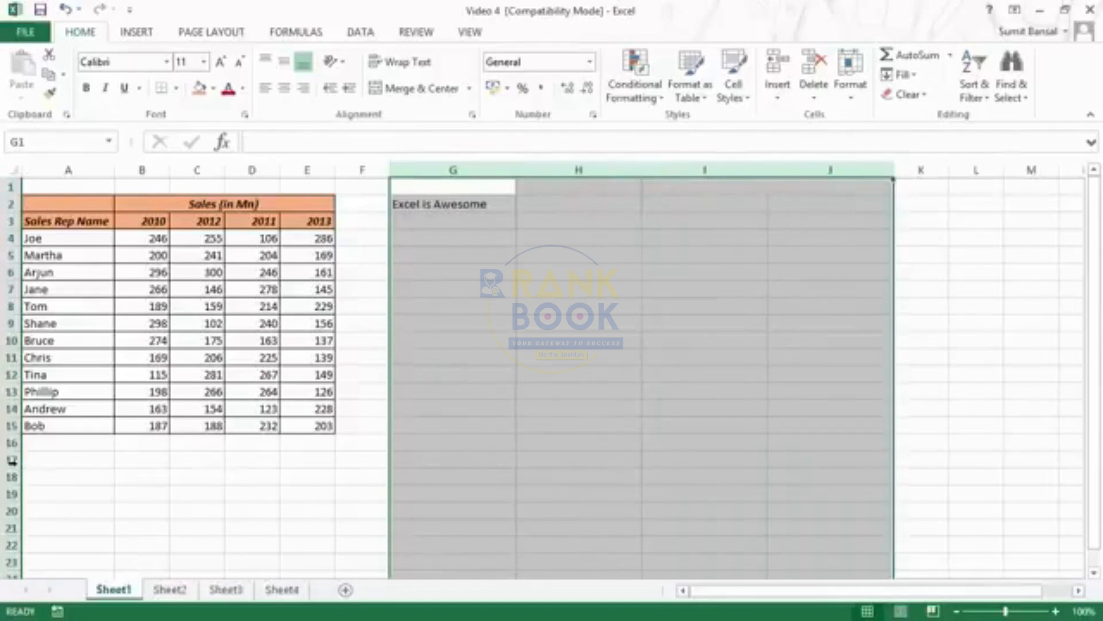
Try increasing rows 17 to 20 together to almost three times their standard height, and undo the row and column resizing
drag(10, 460, 10, 520)
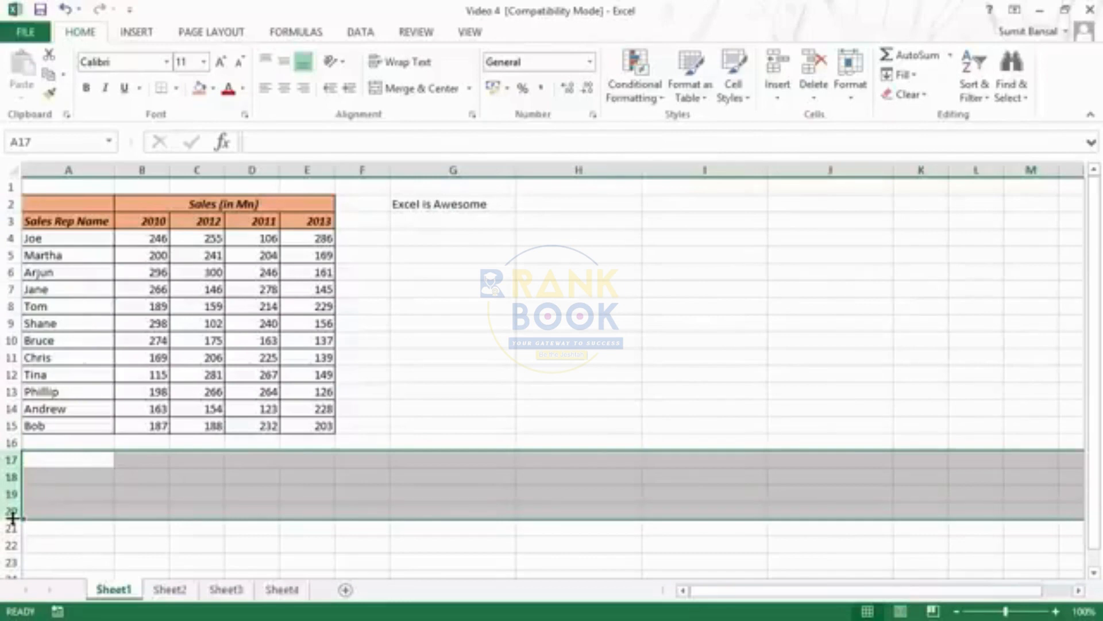
drag(11, 517, 12, 549)
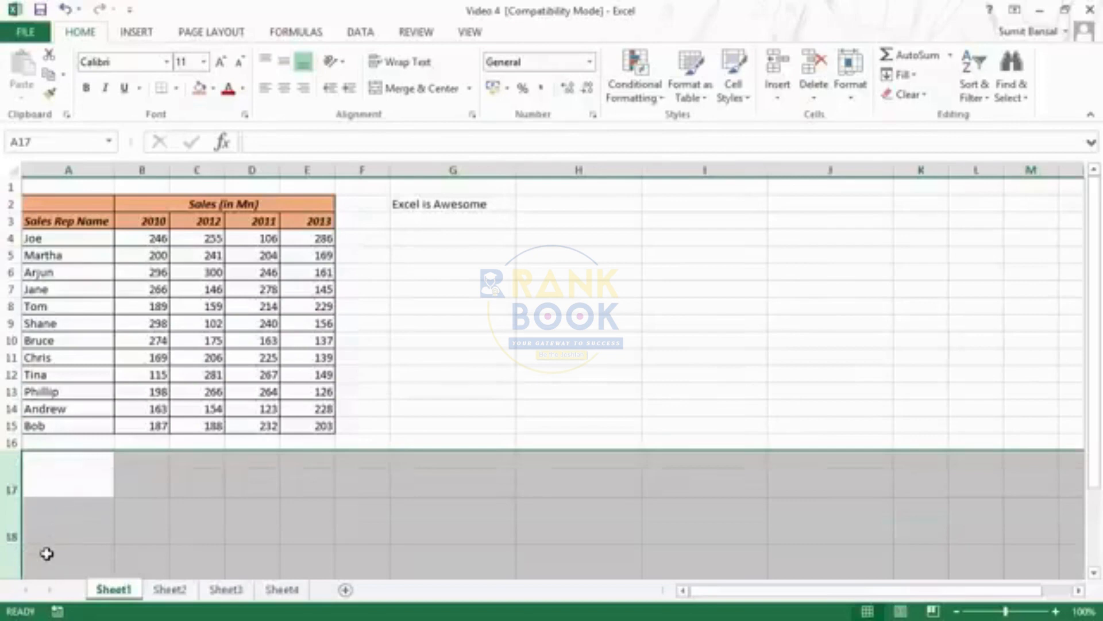
key(ctrl+z)
key(ctrl+z)
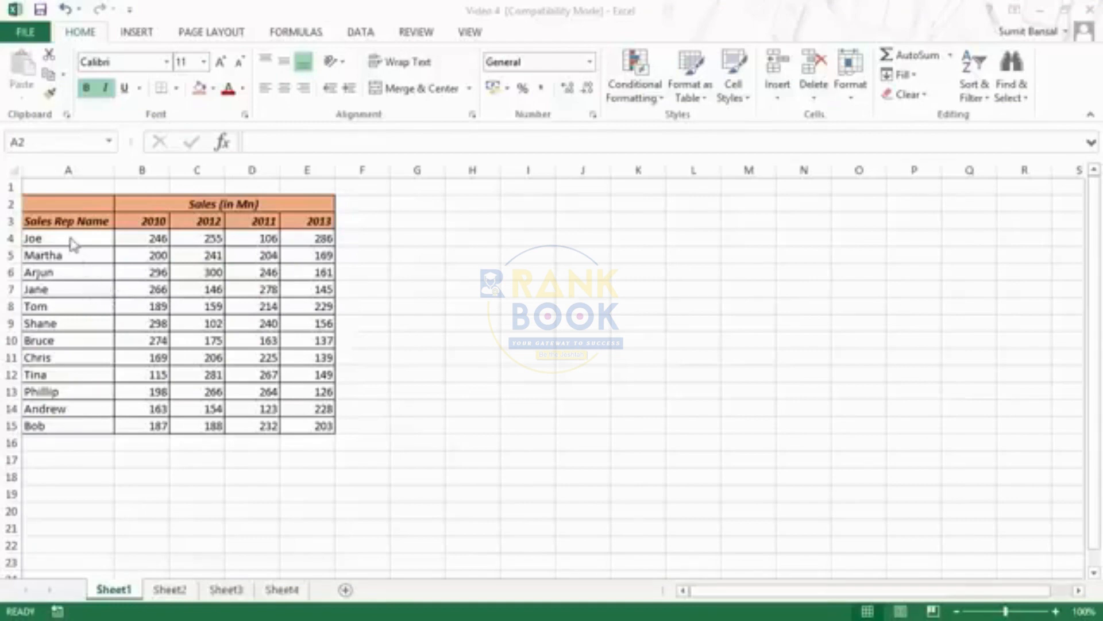
Copy range A4:C7, paste it at cell G4, and undo the paste
drag(73, 244, 190, 290)
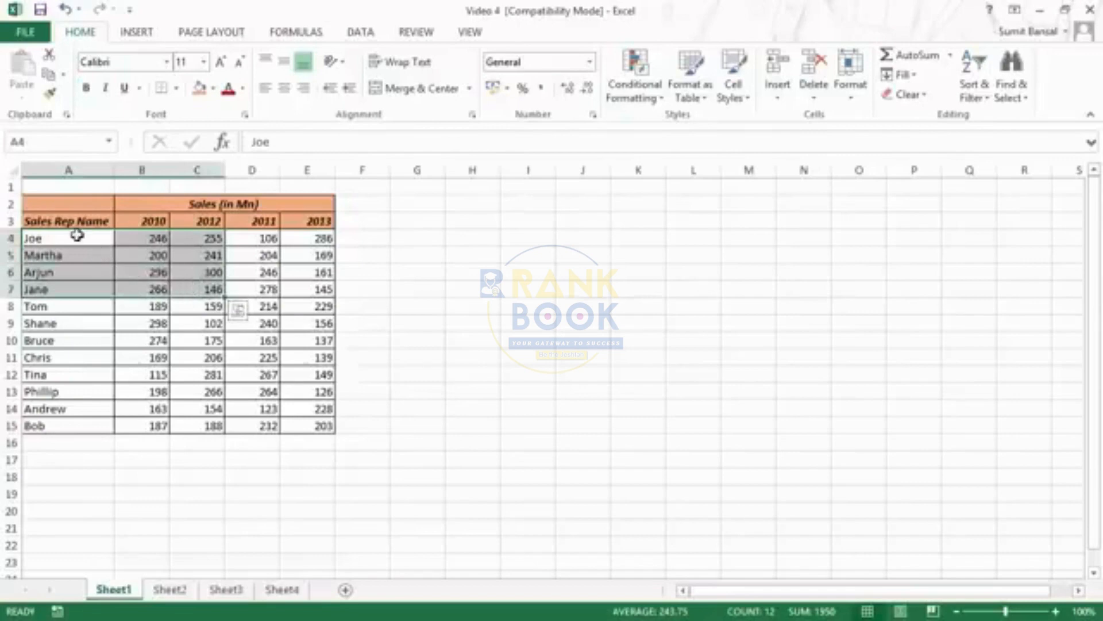
drag(77, 235, 193, 293)
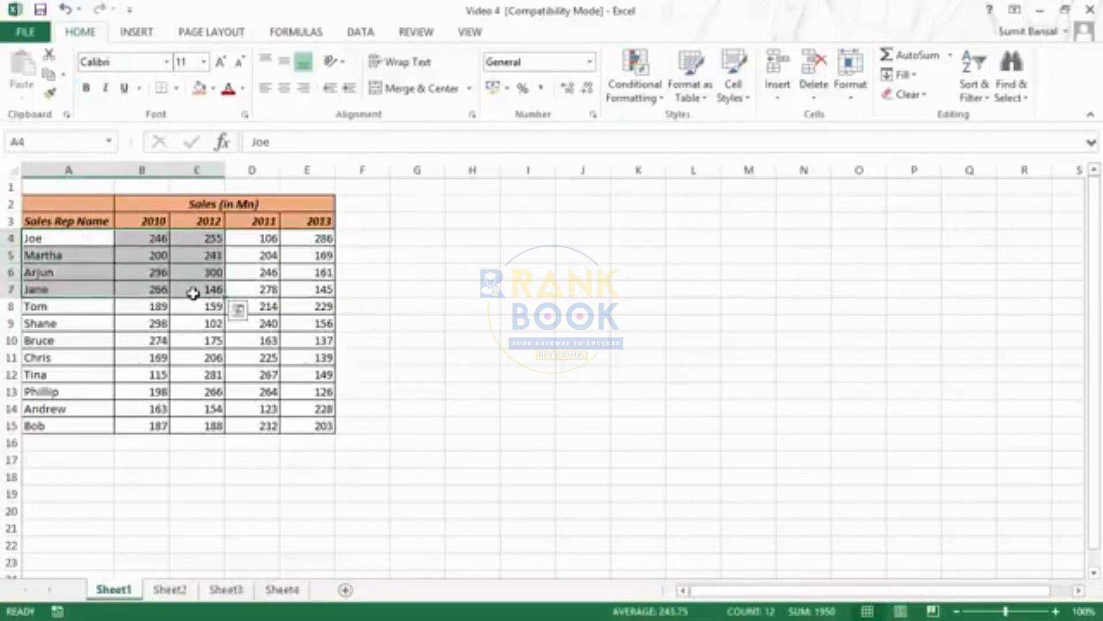
key(ctrl+c)
click(427, 239)
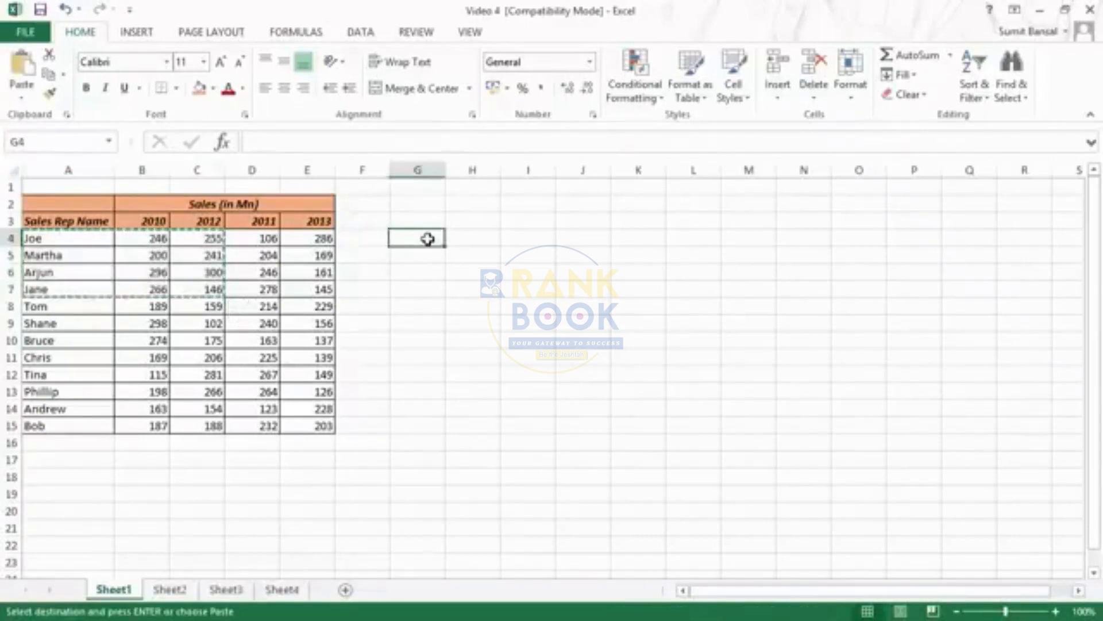
key(ctrl+v)
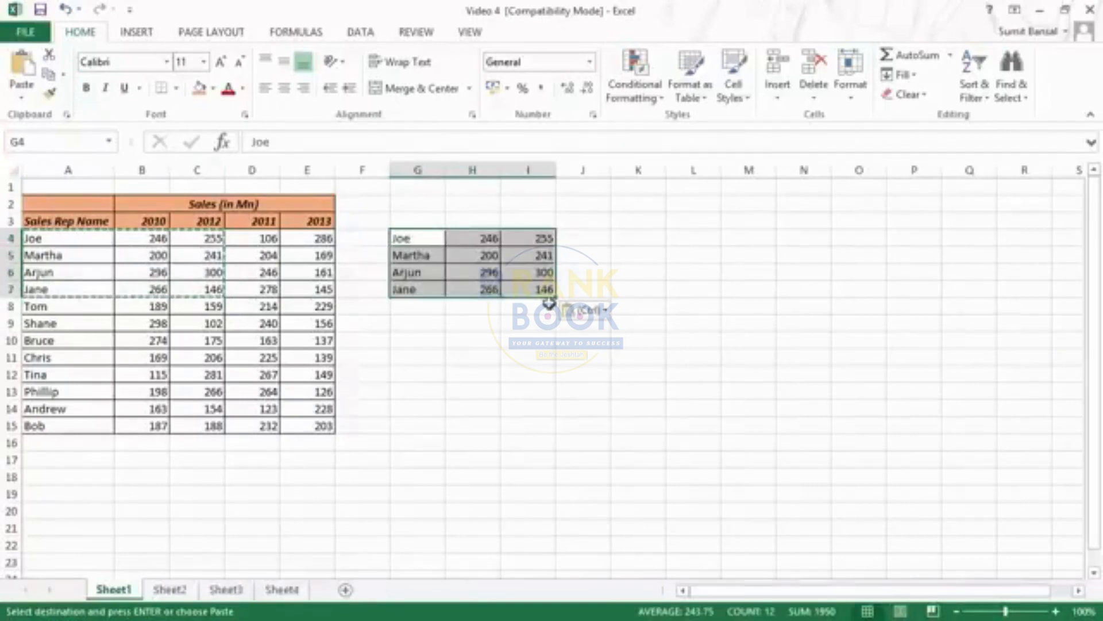
key(ctrl+z)
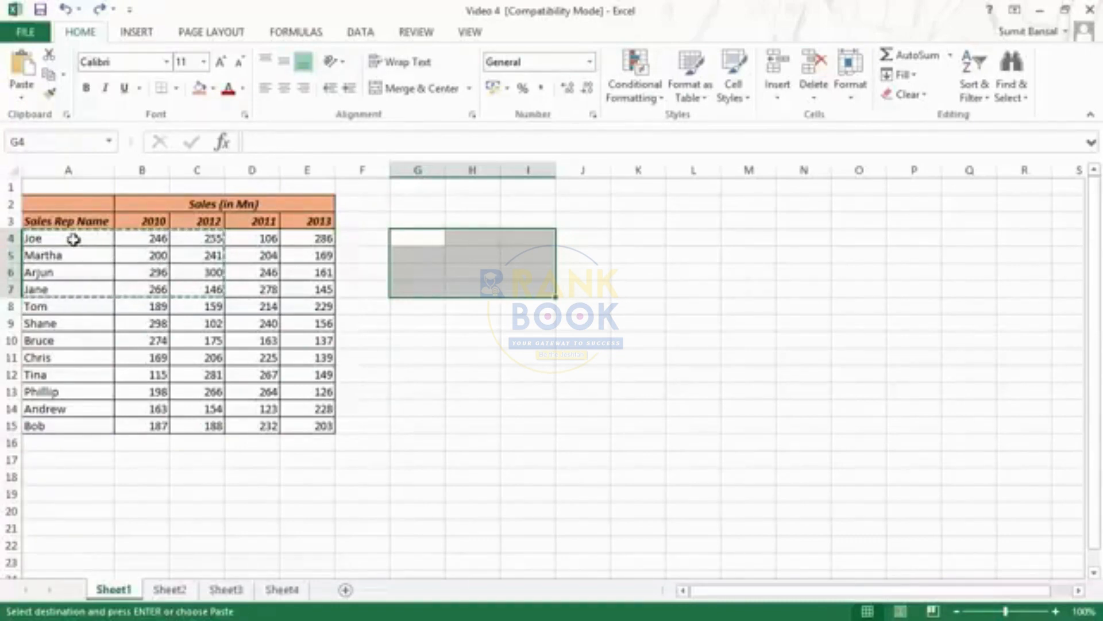
Try moving range A4:C7 to cell G4 by cutting and pasting, undo the move, and clear the cut marquee
drag(73, 239, 196, 289)
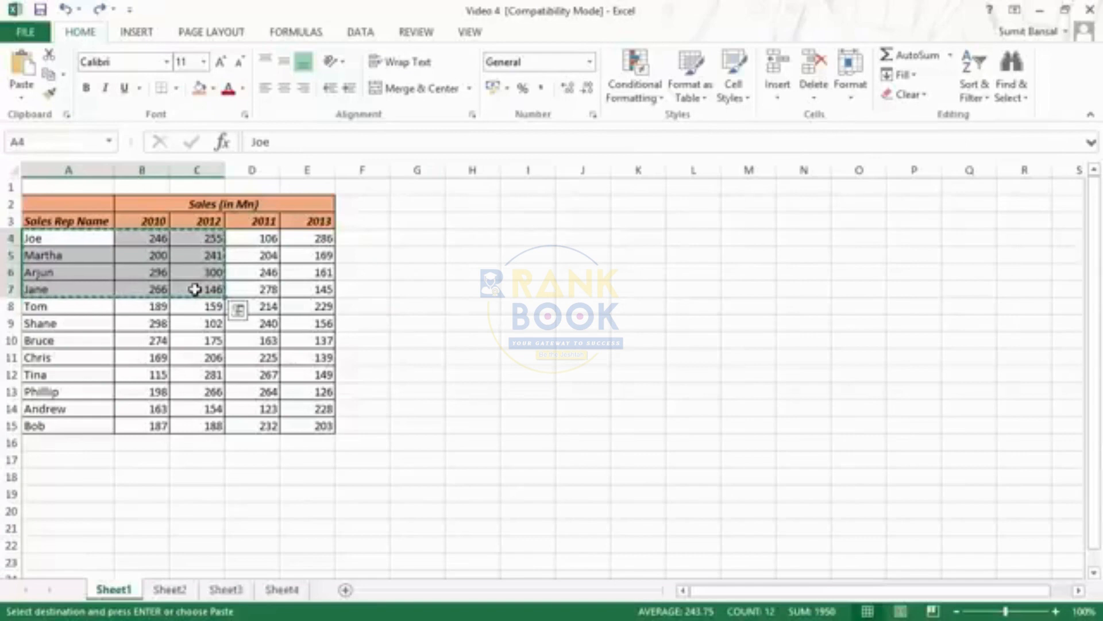
click(407, 237)
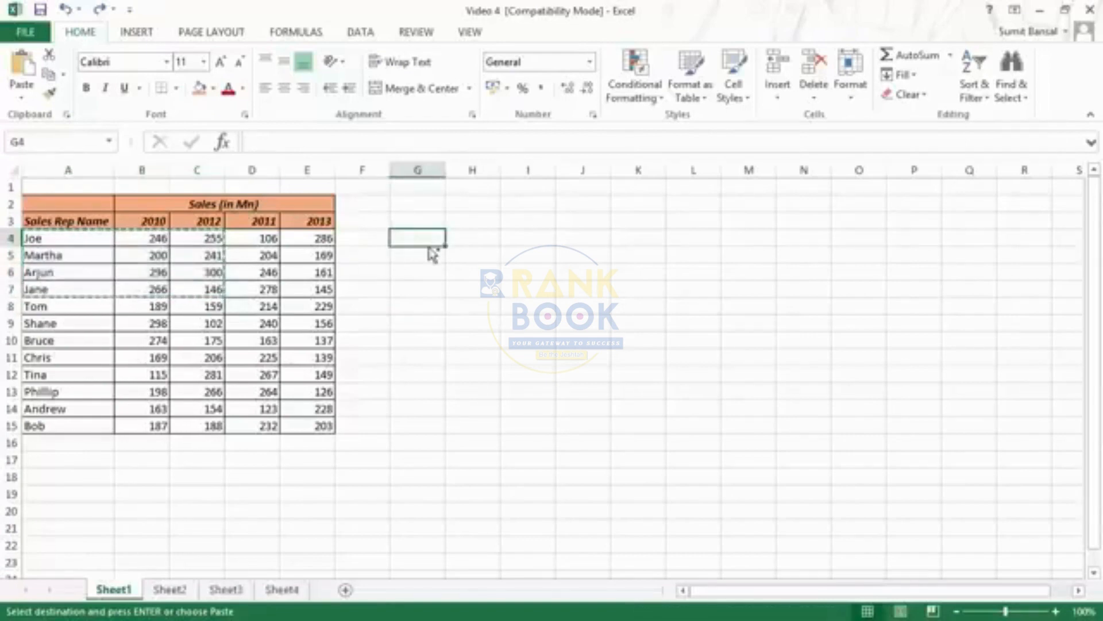
key(ctrl+v)
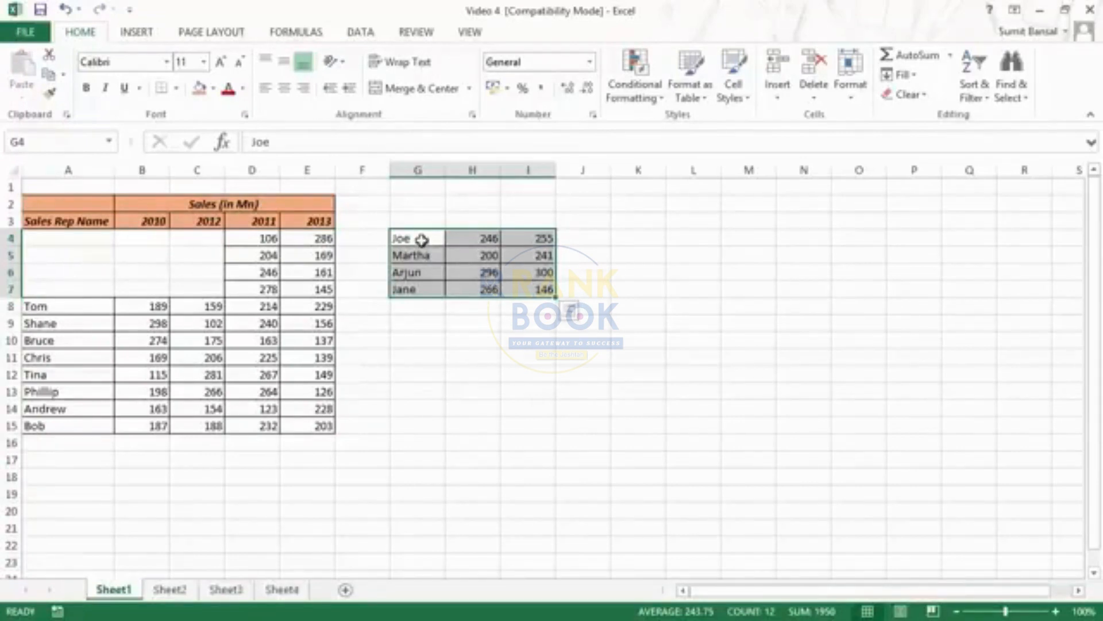
key(ctrl+z)
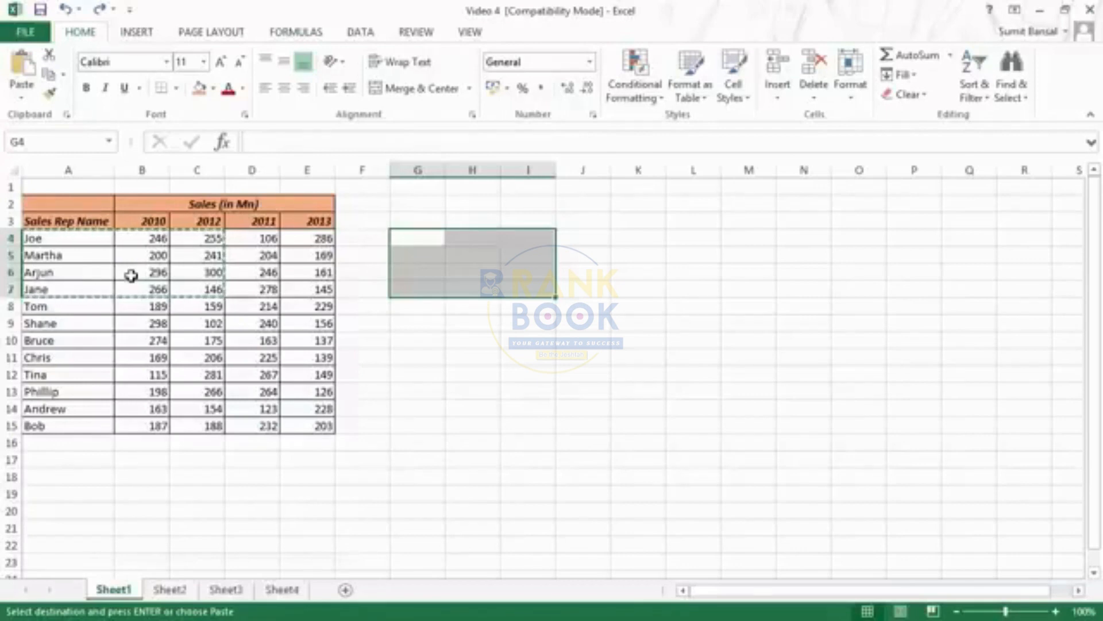
key(Escape)
Examine the cut, copy and paste commands offered for range A4:C7 and for cell G4
click(69, 241)
drag(80, 252, 195, 287)
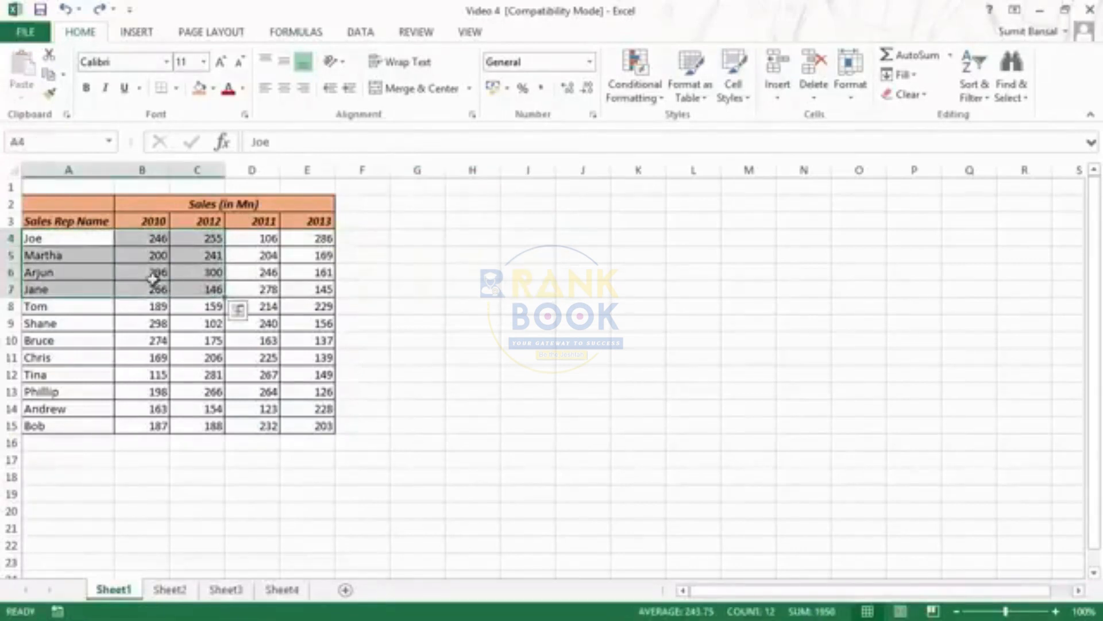
right_click(71, 260)
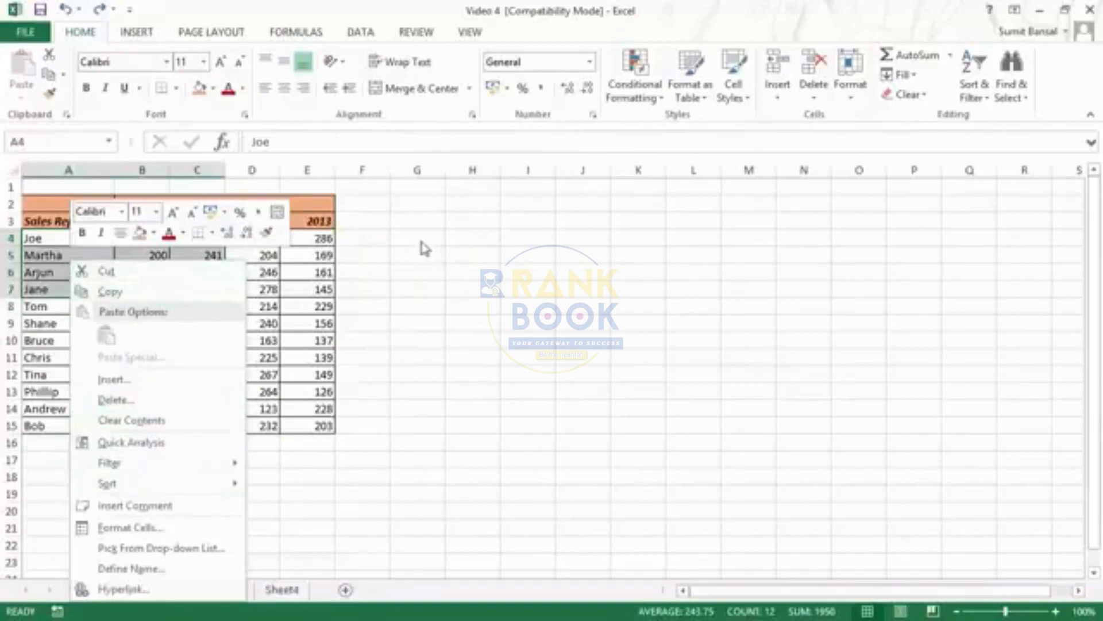
click(431, 245)
right_click(433, 241)
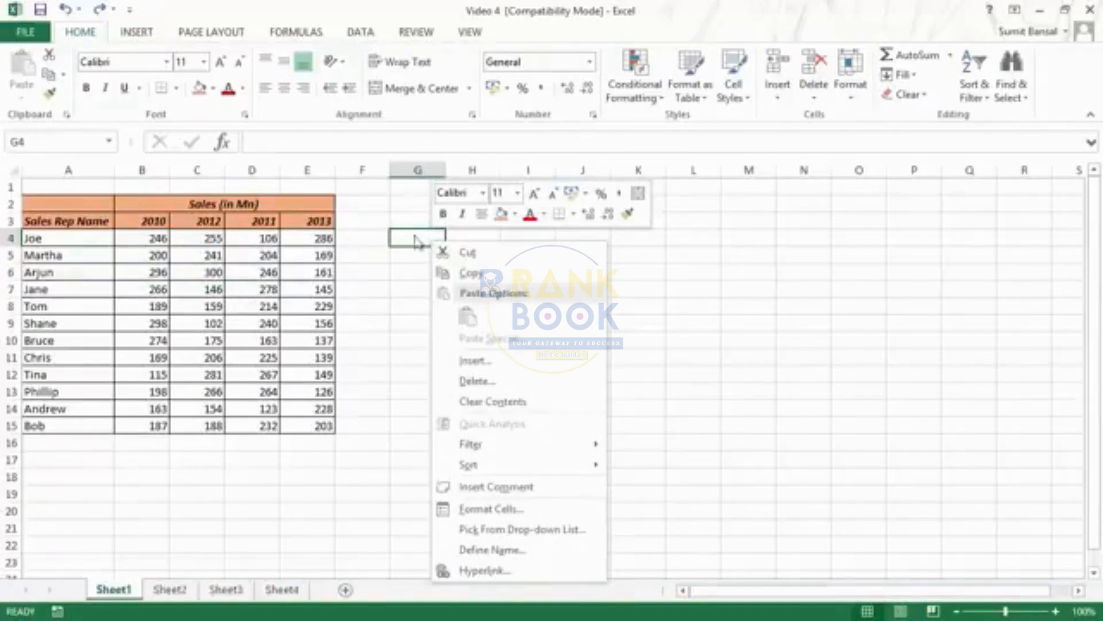
key(Escape)
Try copying range A4:C8 directly to cell H5 and moving it to cell H4, undoing each change
drag(63, 241, 204, 308)
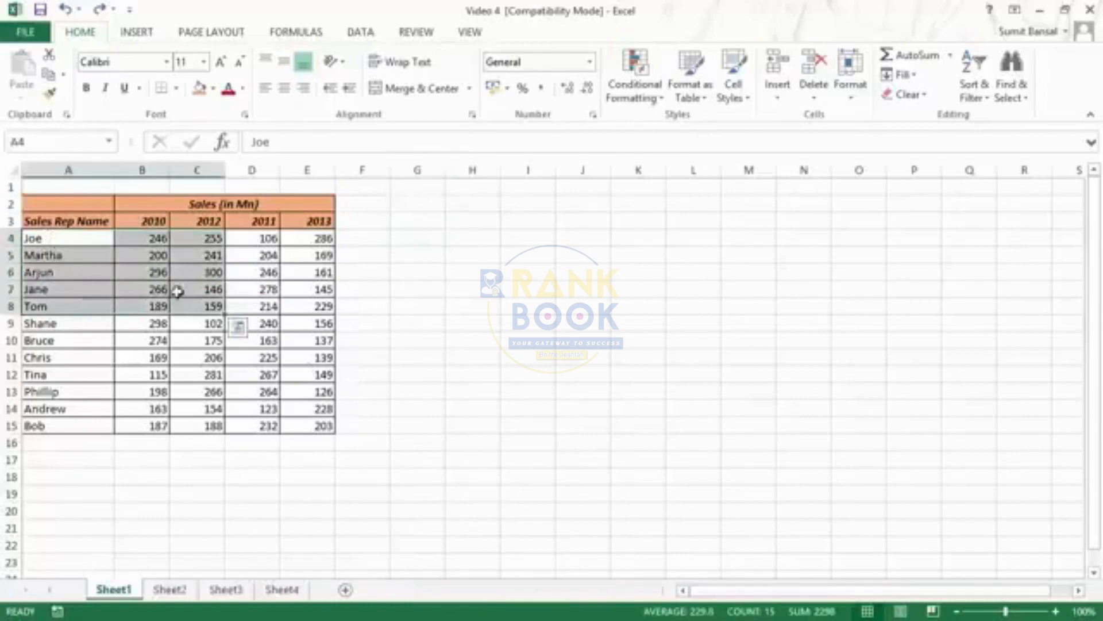
click(245, 303)
drag(53, 247, 202, 310)
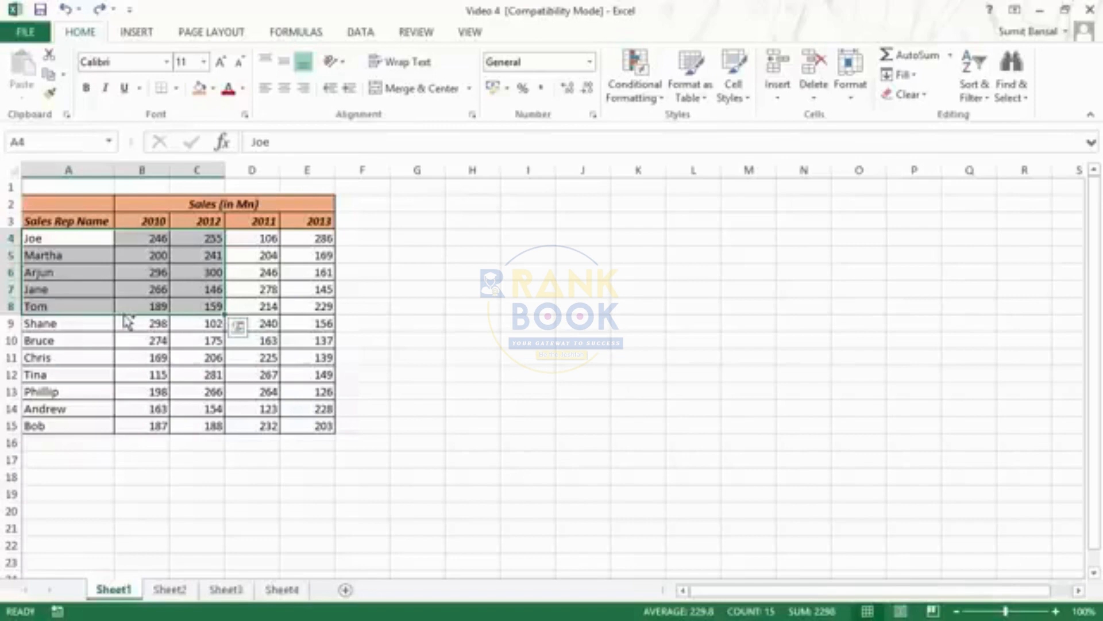
drag(127, 321, 536, 322)
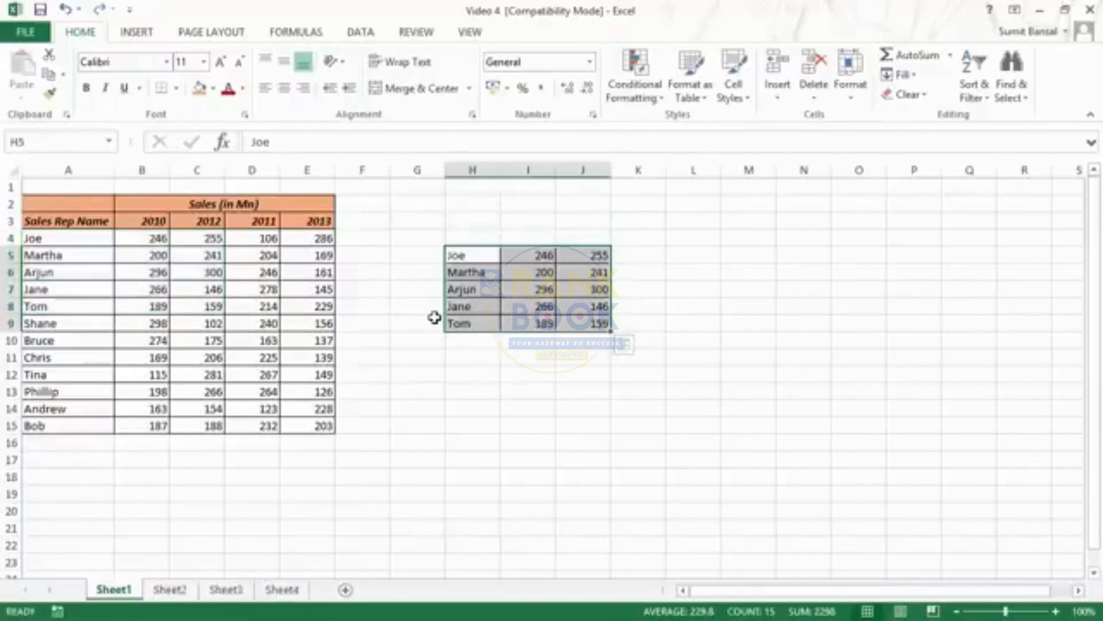
key(ctrl+z)
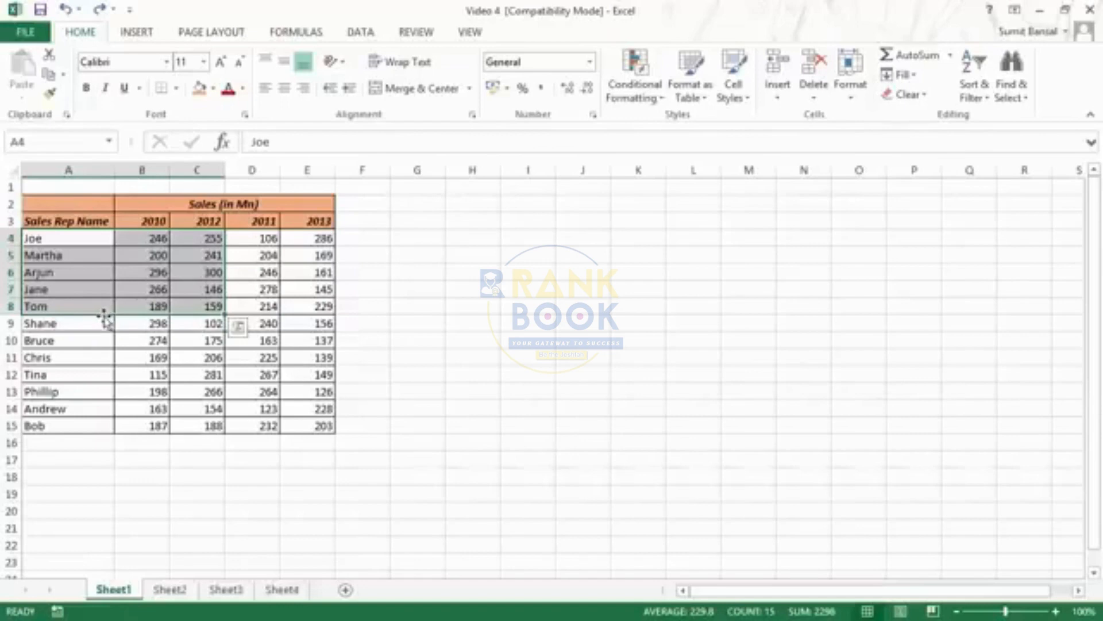
drag(104, 318, 495, 315)
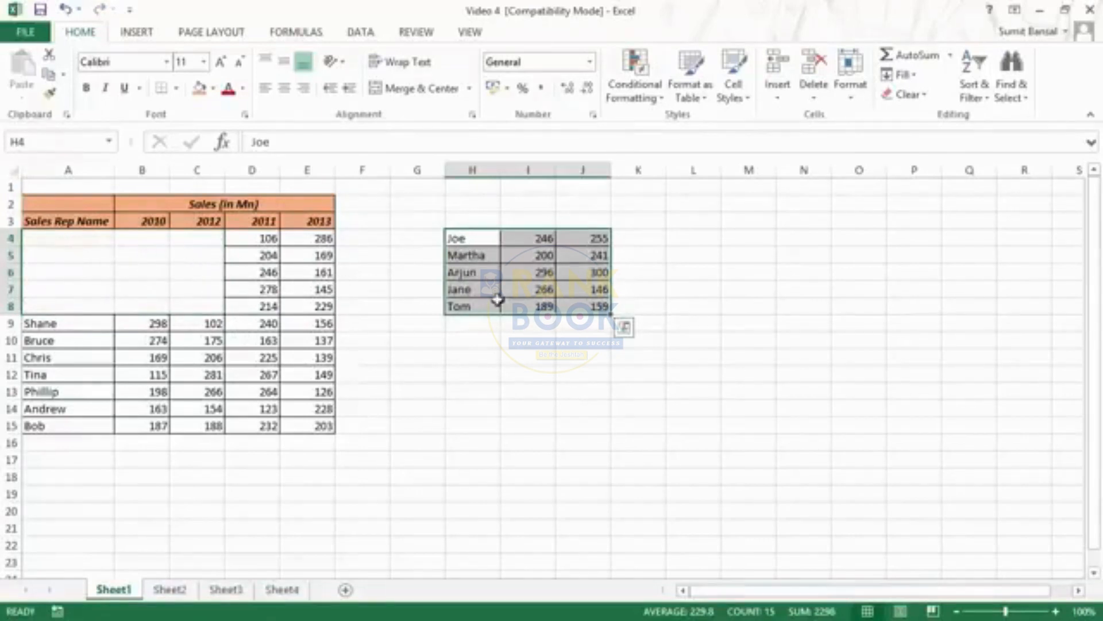
key(ctrl+z)
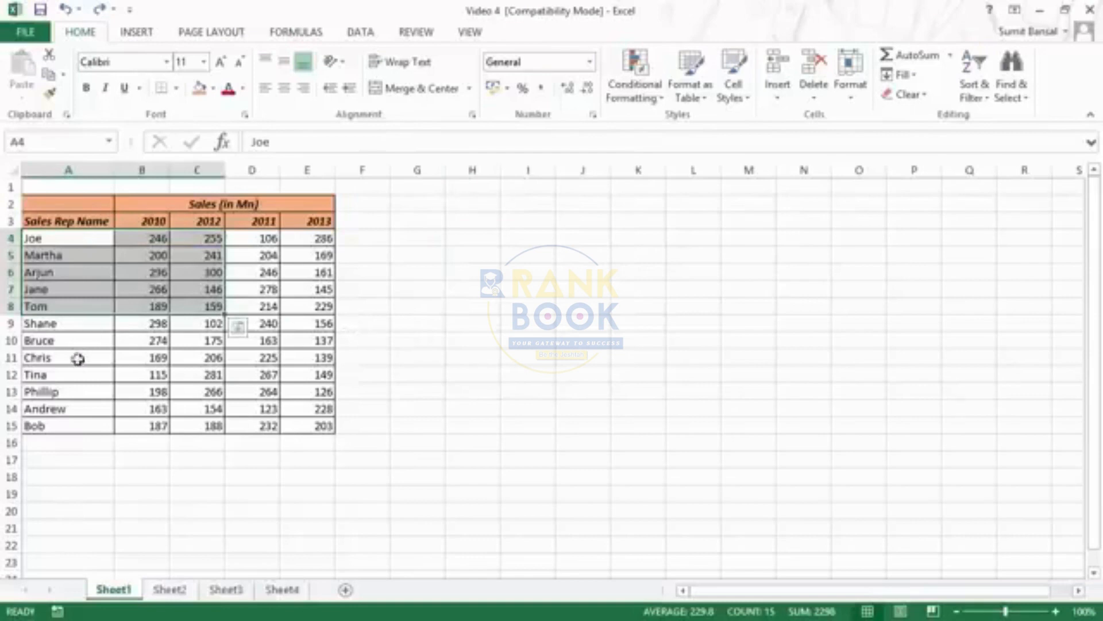
Fill cell A16 down from the cell above and fill cell F15 right from the adjacent cell E15
click(78, 357)
click(68, 438)
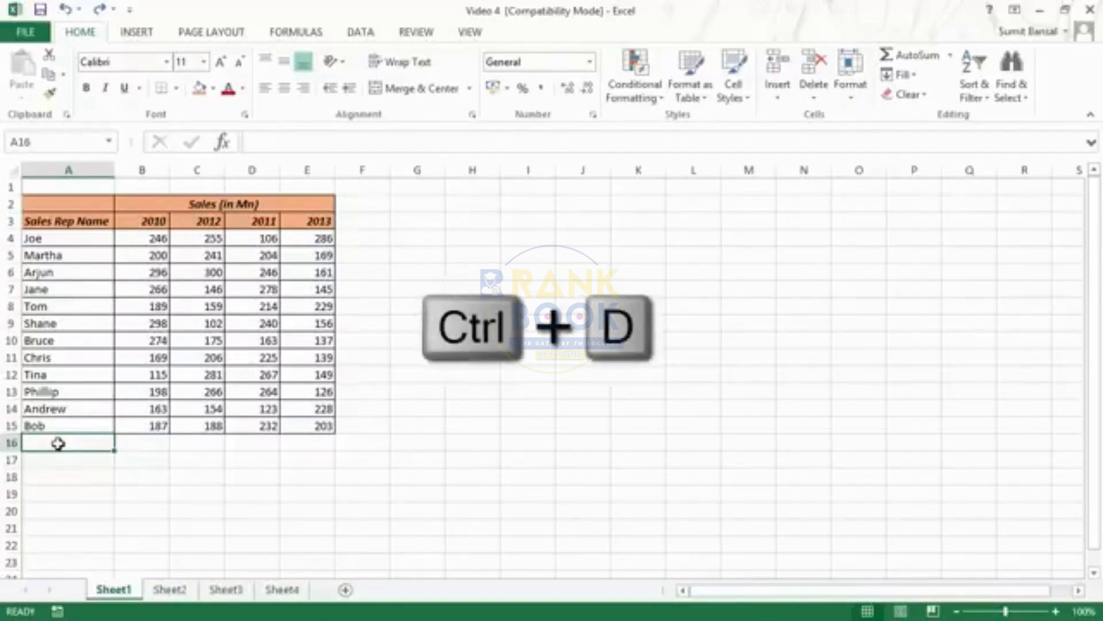
key(ctrl+d)
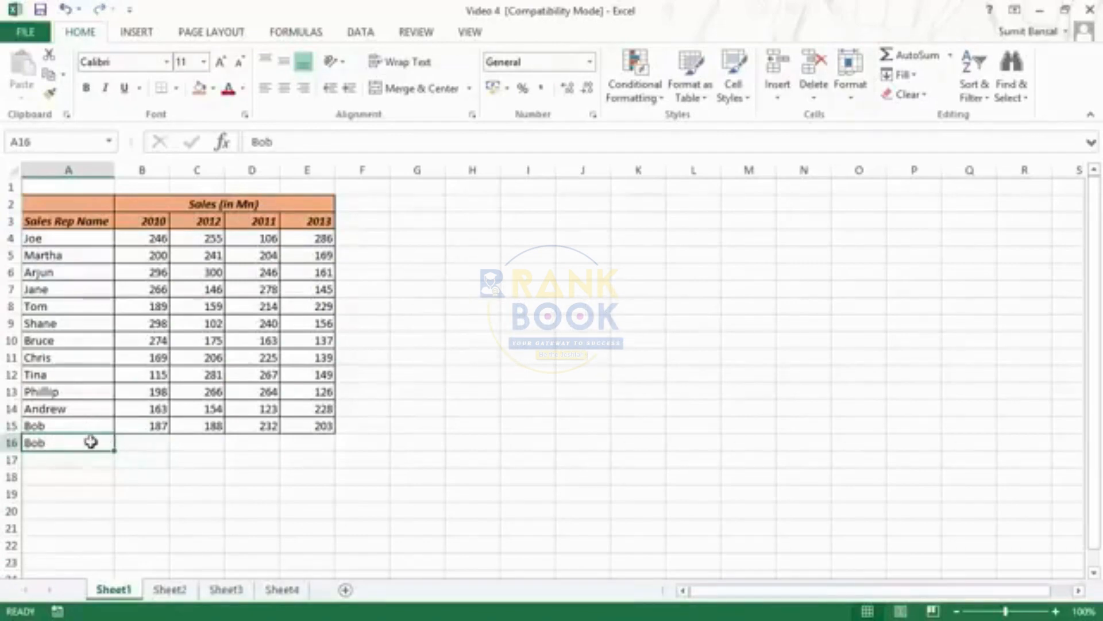
click(362, 426)
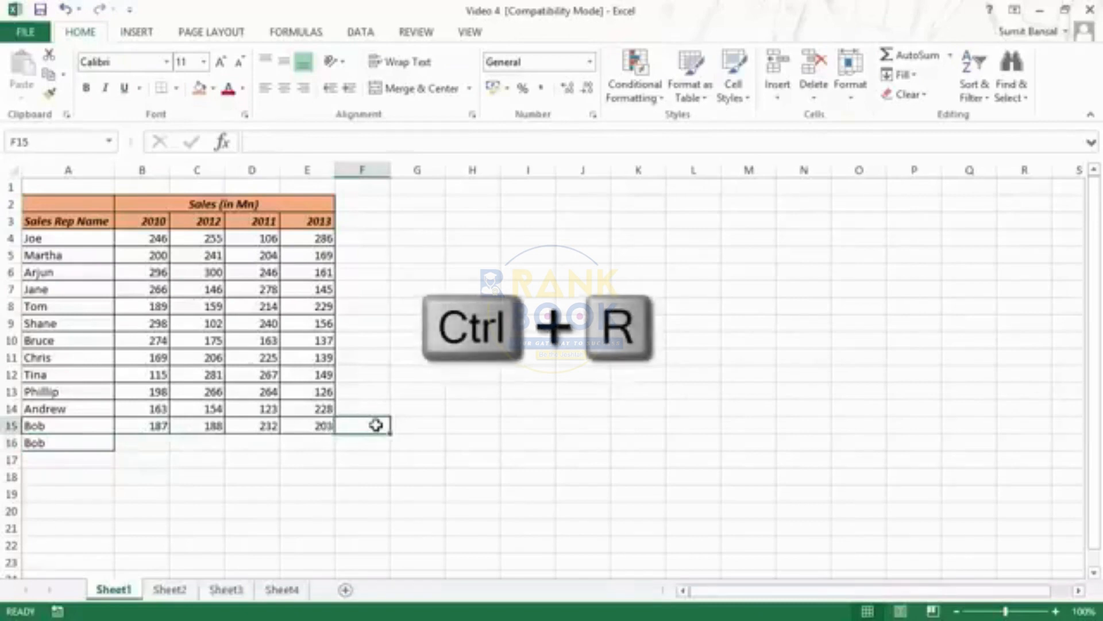
key(ctrl+r)
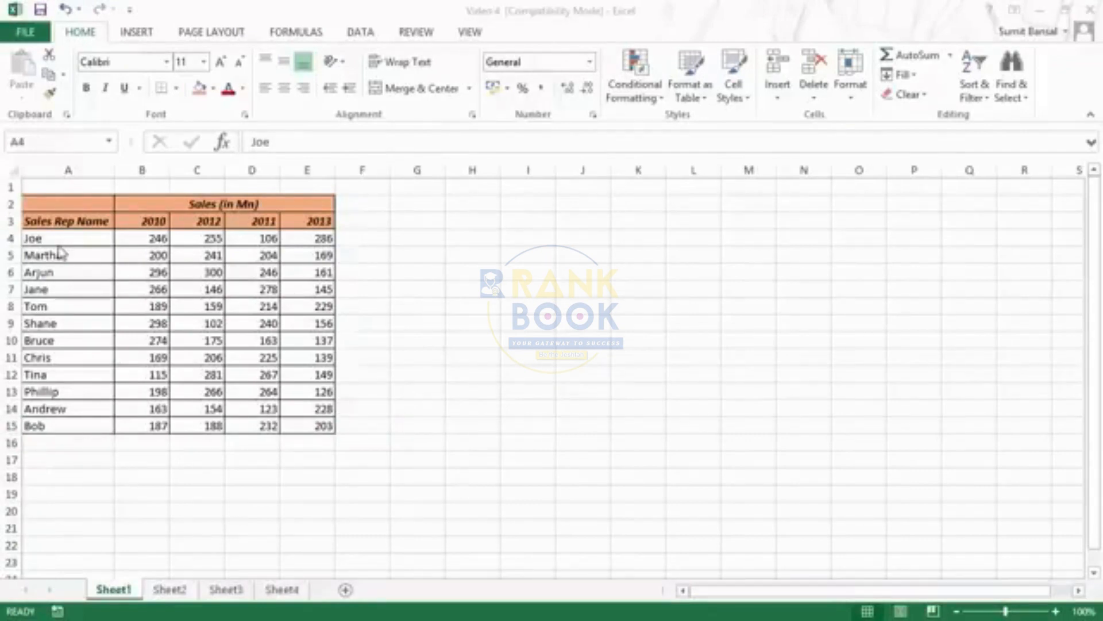
Copy range A4:E8, paste it at cell H4, and undo the paste
drag(57, 239, 301, 314)
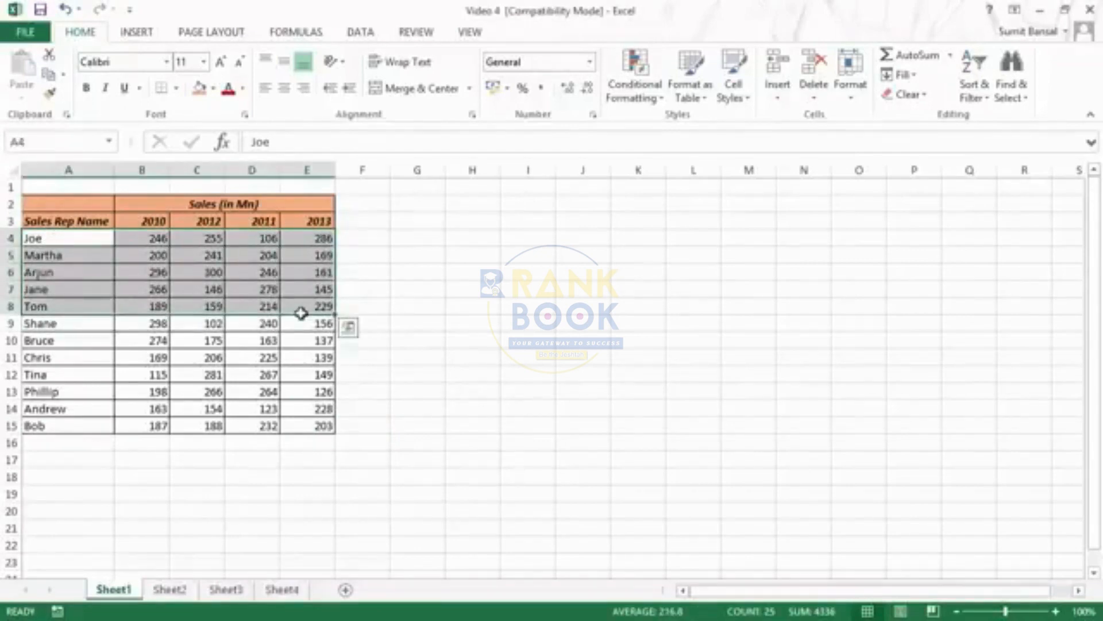
key(ctrl+c)
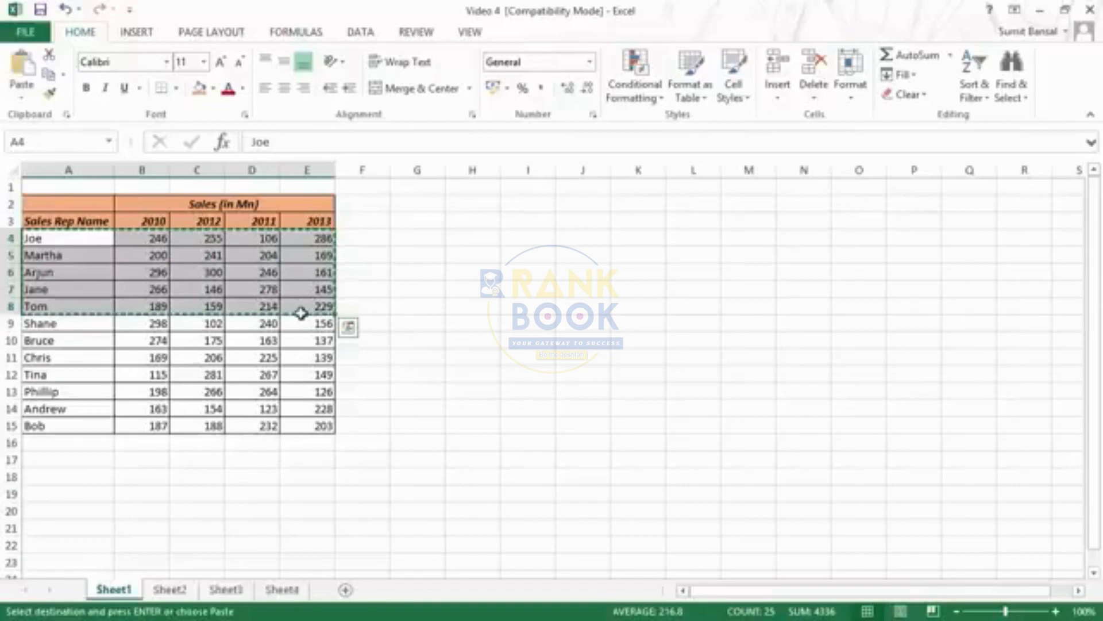
click(484, 235)
key(ctrl+v)
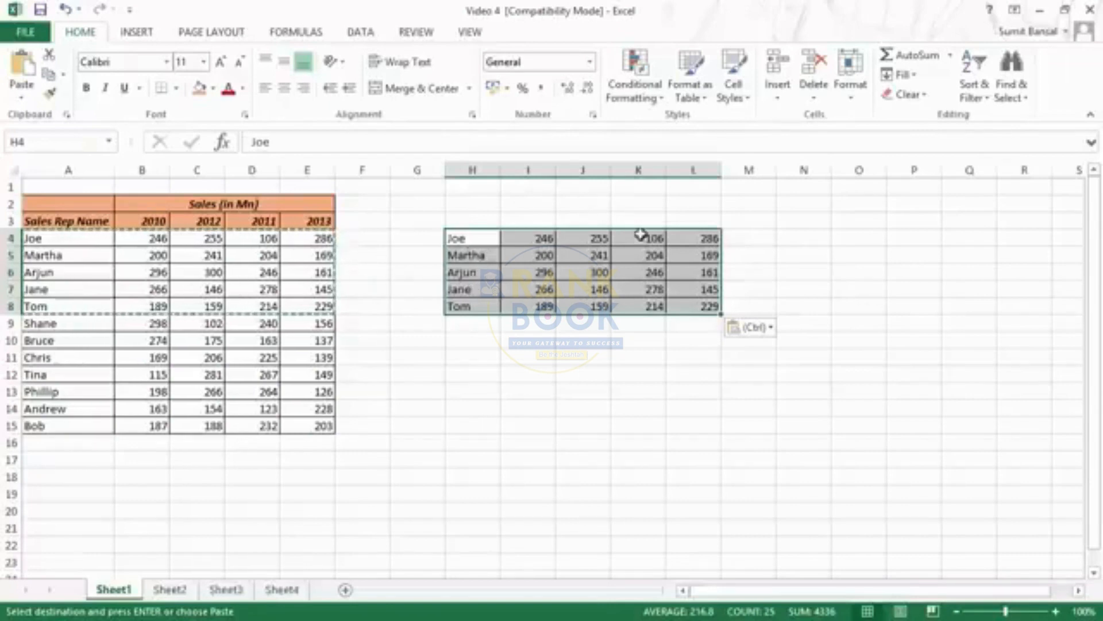
key(ctrl+z)
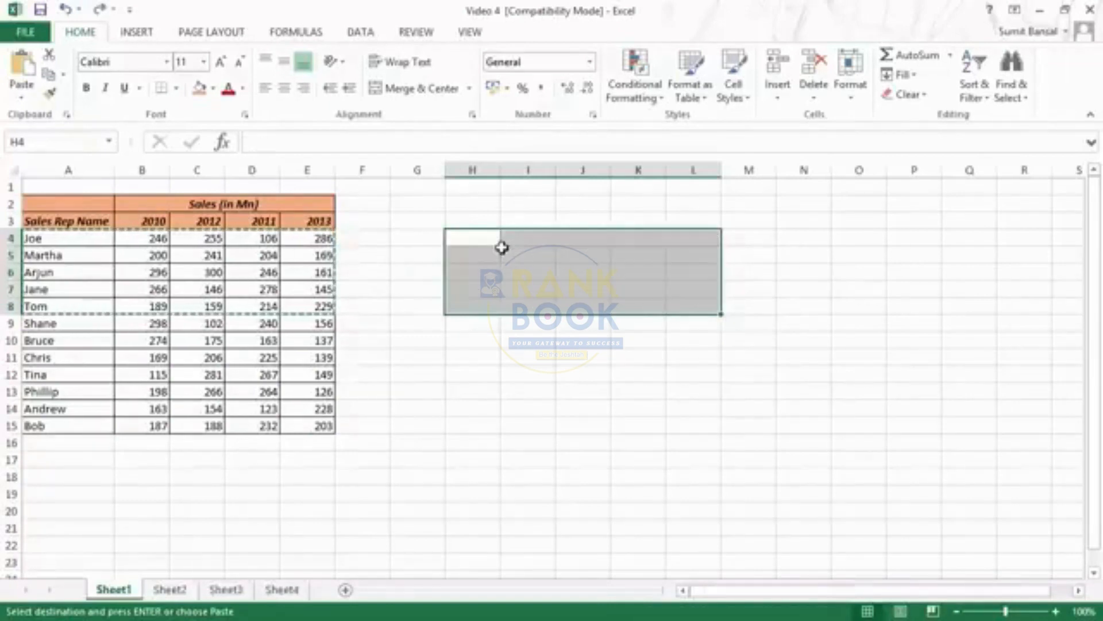
Apply a light blue fill and a thick box border to range H4:L7
drag(475, 236, 688, 292)
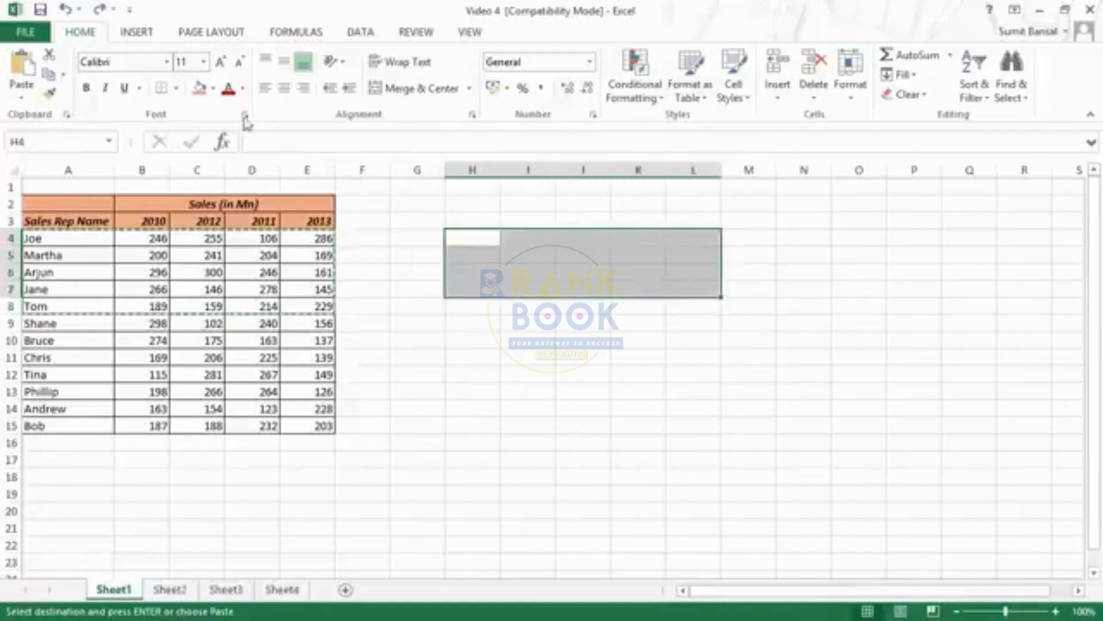
click(213, 88)
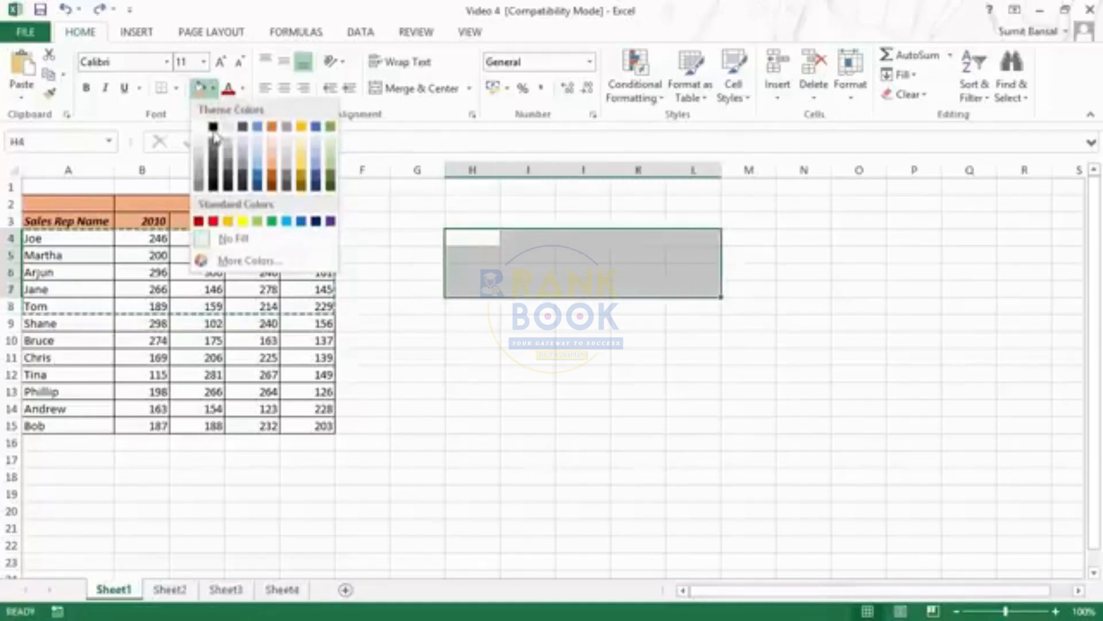
click(258, 154)
click(177, 88)
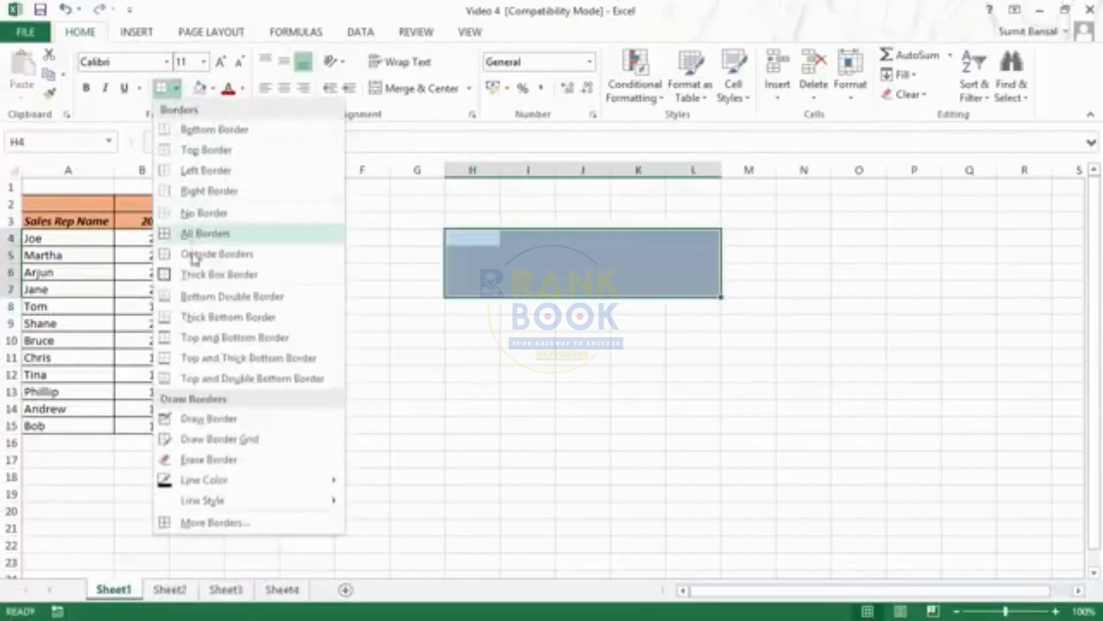
click(193, 275)
click(709, 342)
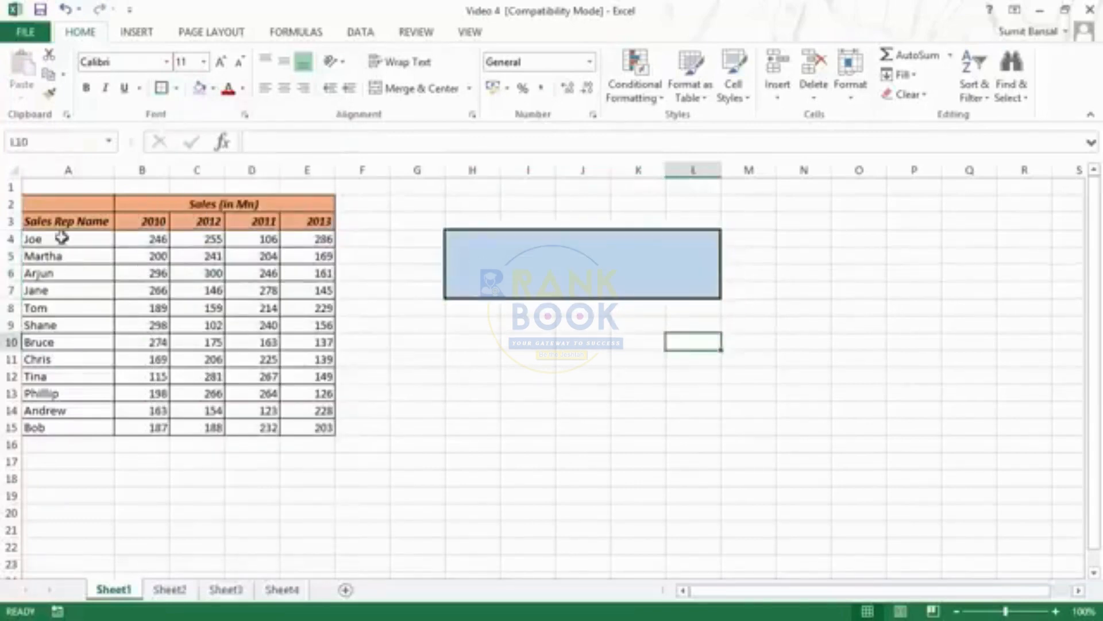
Copy range A4:E7 and paste it with its formatting over the shaded block starting at cell H4
drag(61, 238, 313, 284)
key(ctrl+c)
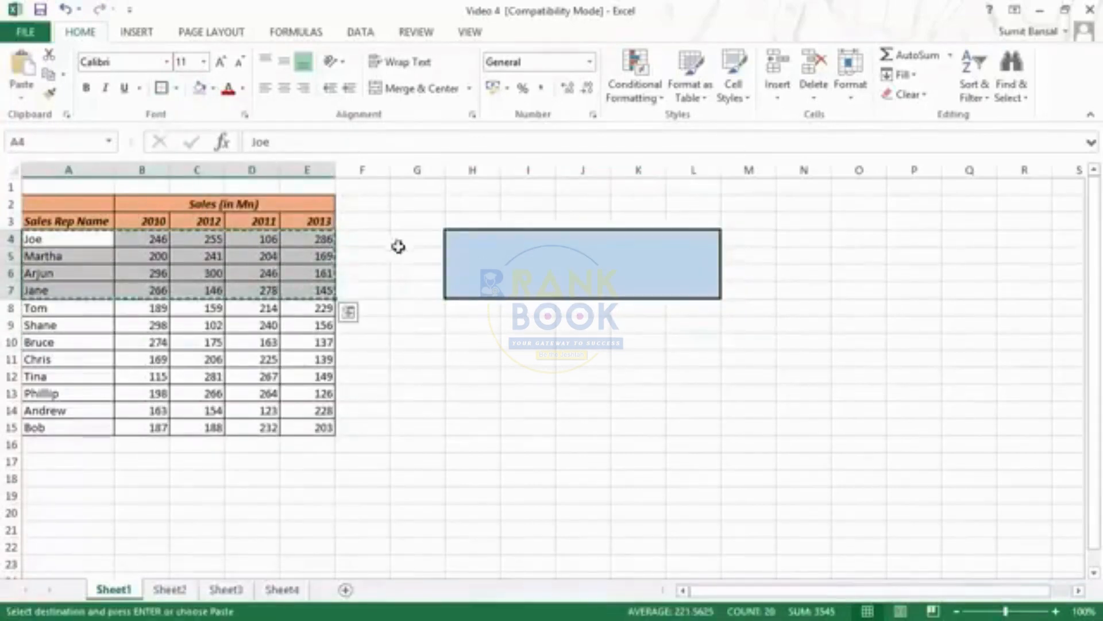
click(474, 238)
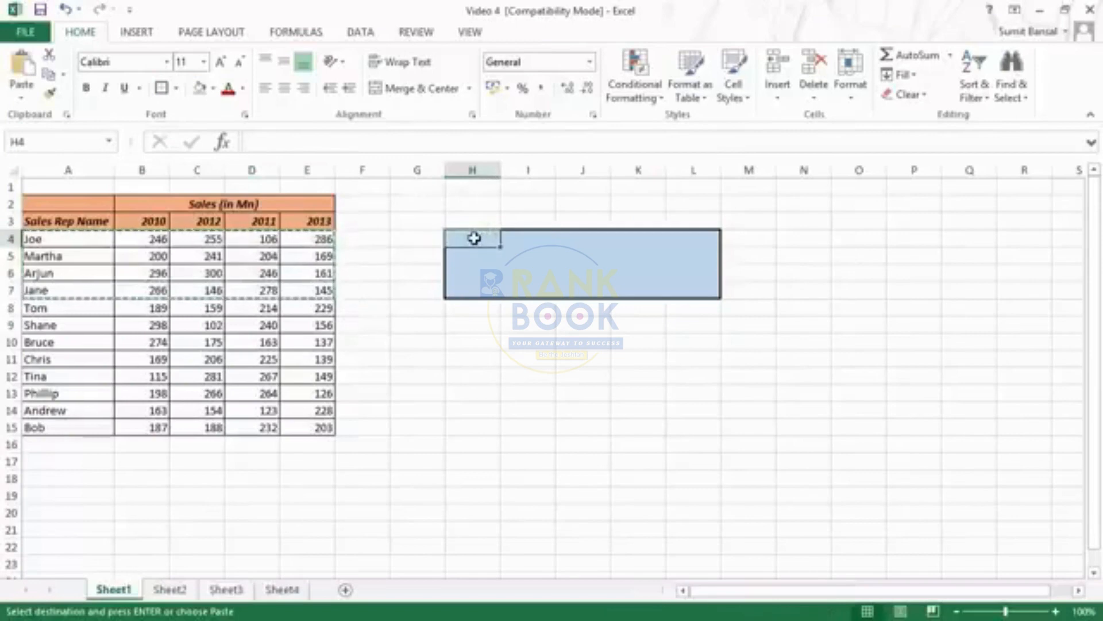
key(ctrl+v)
click(741, 341)
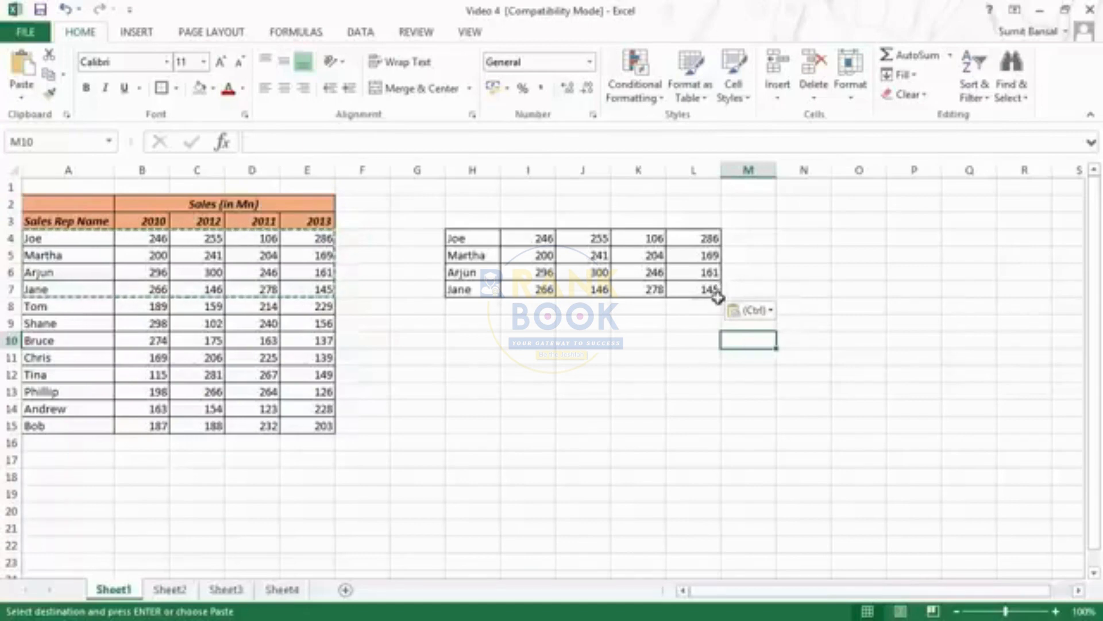
Examine the paste options offered beside the pasted range and for the clipboard contents
click(772, 311)
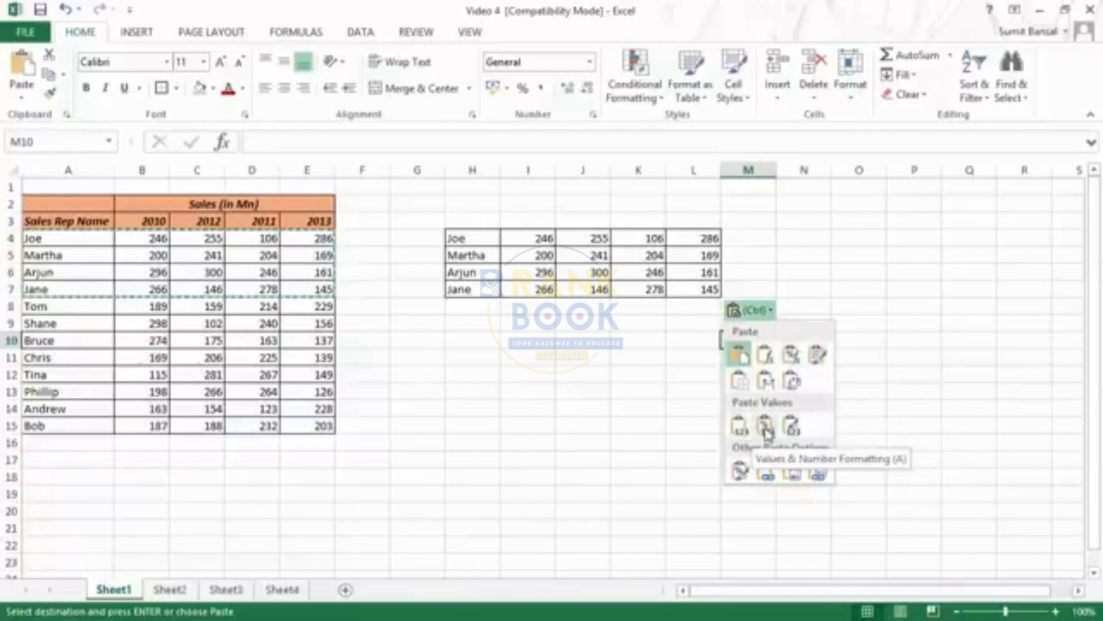
click(769, 316)
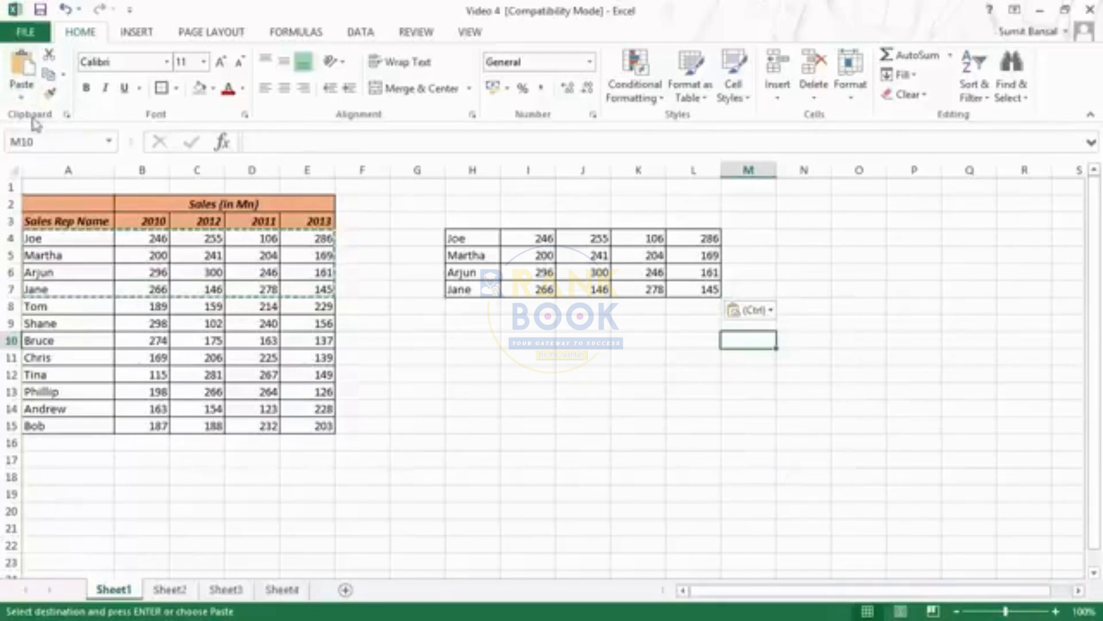
click(25, 99)
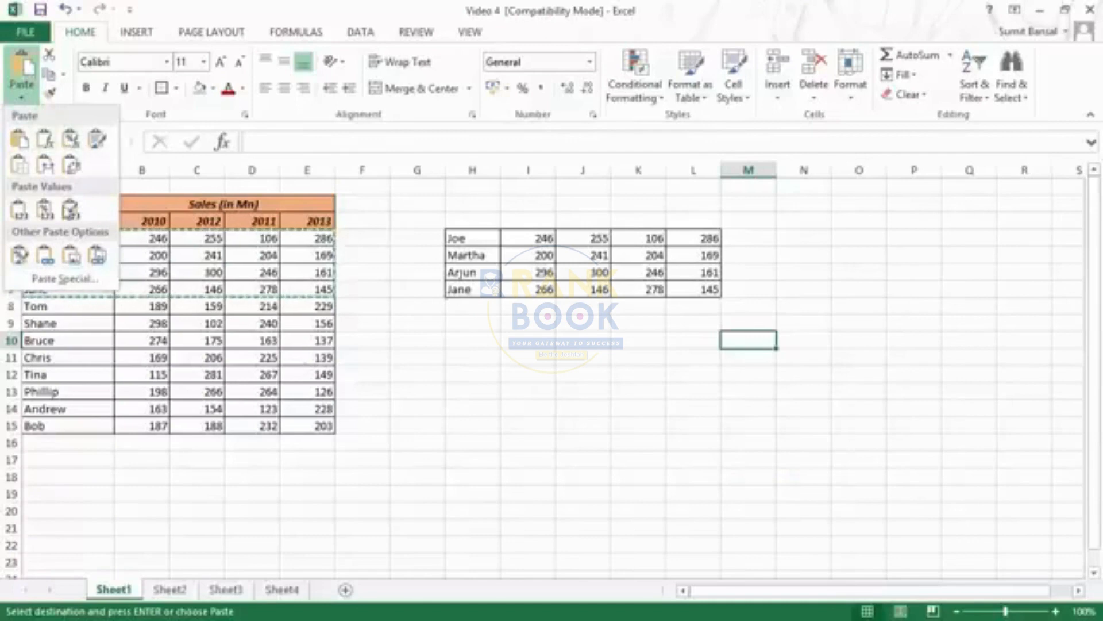
key(Escape)
Clear all contents and formatting from range H4:L7
drag(477, 238, 712, 289)
click(907, 94)
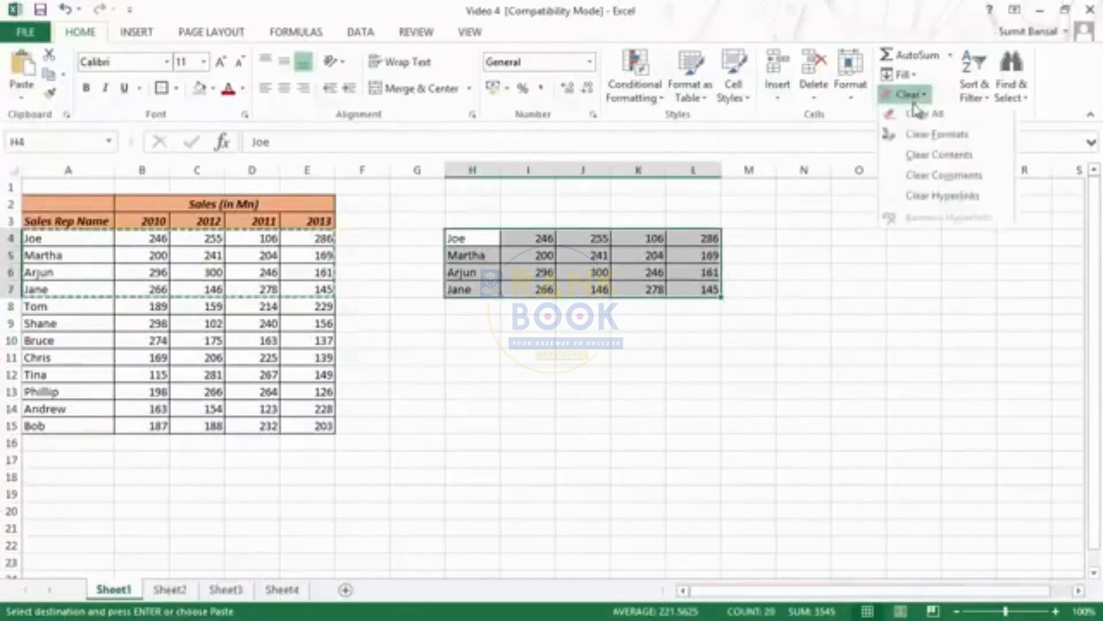
click(916, 108)
Copy range A4:E7 and paste it at cell H4 using Paste Special with the All option
drag(55, 239, 325, 289)
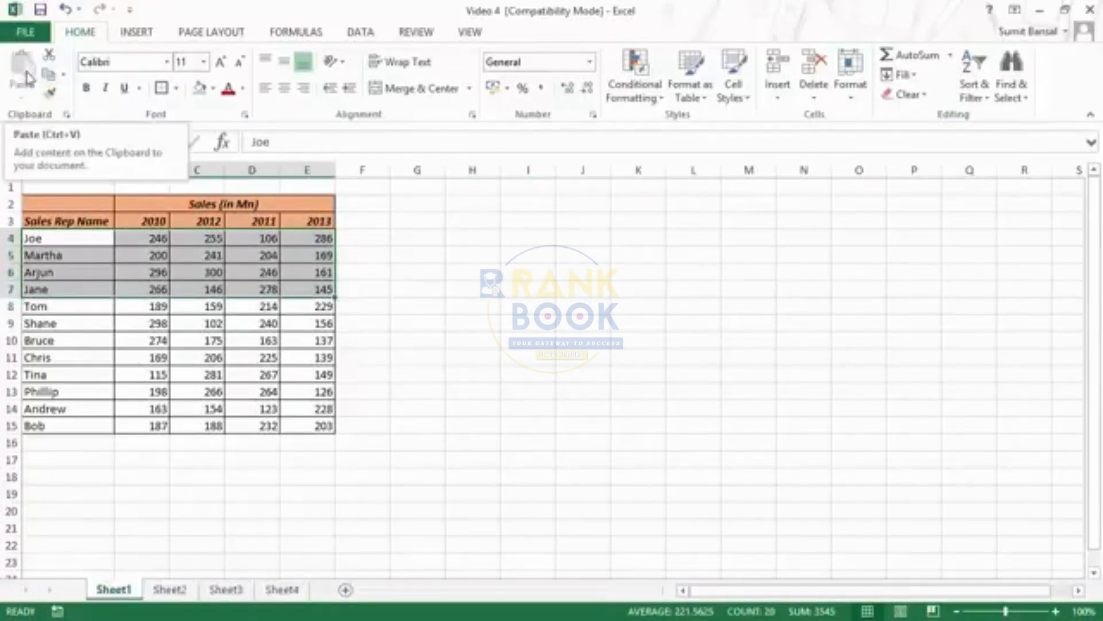
click(23, 73)
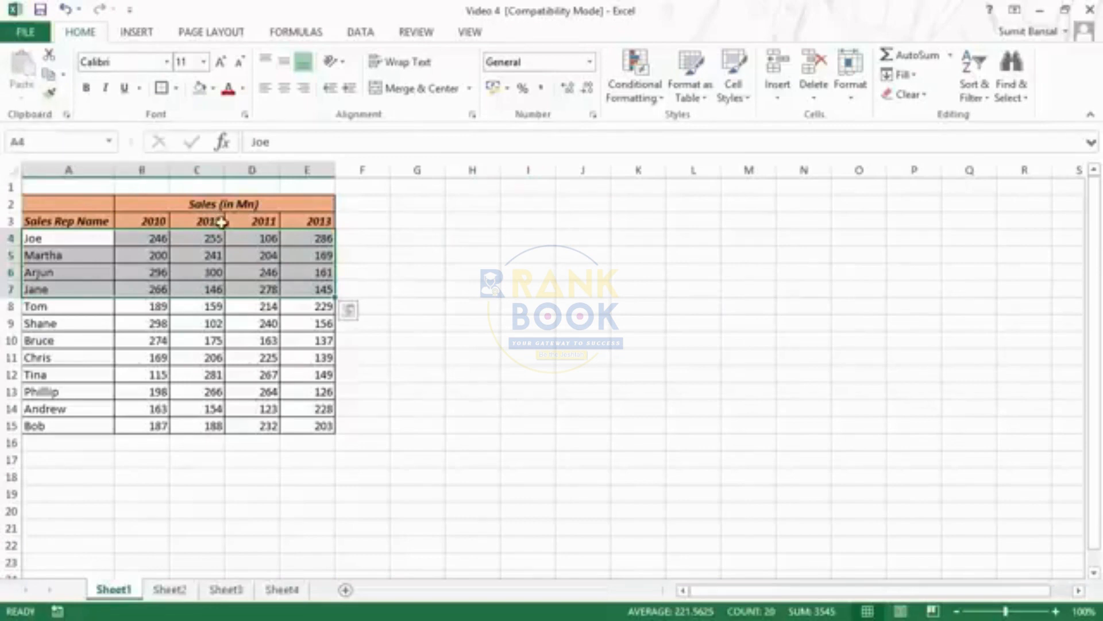
key(ctrl+c)
click(22, 73)
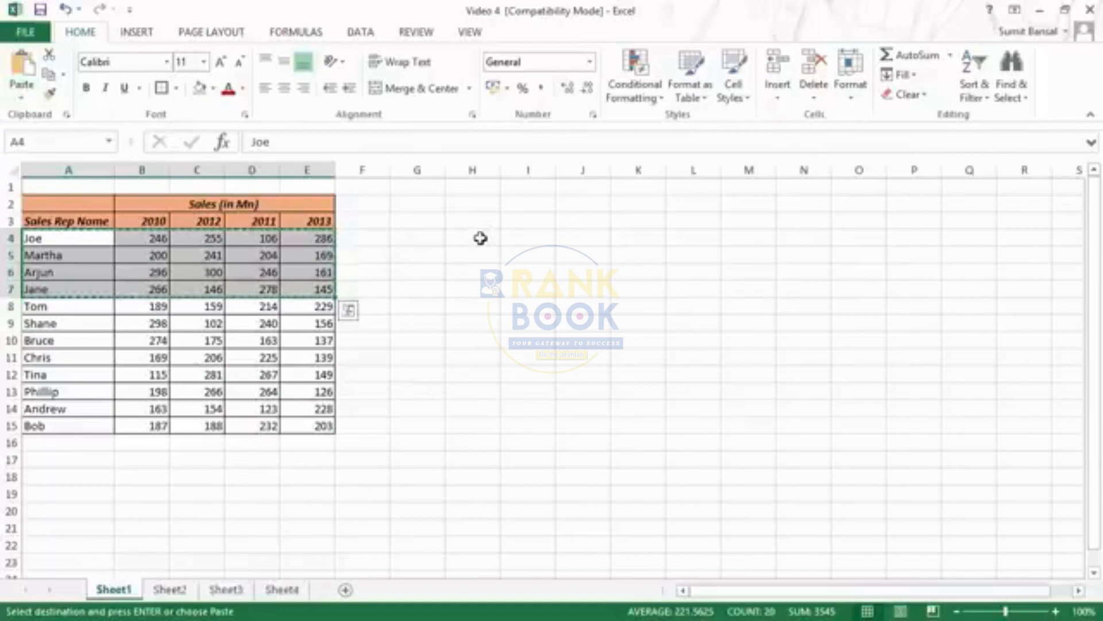
click(480, 238)
click(23, 102)
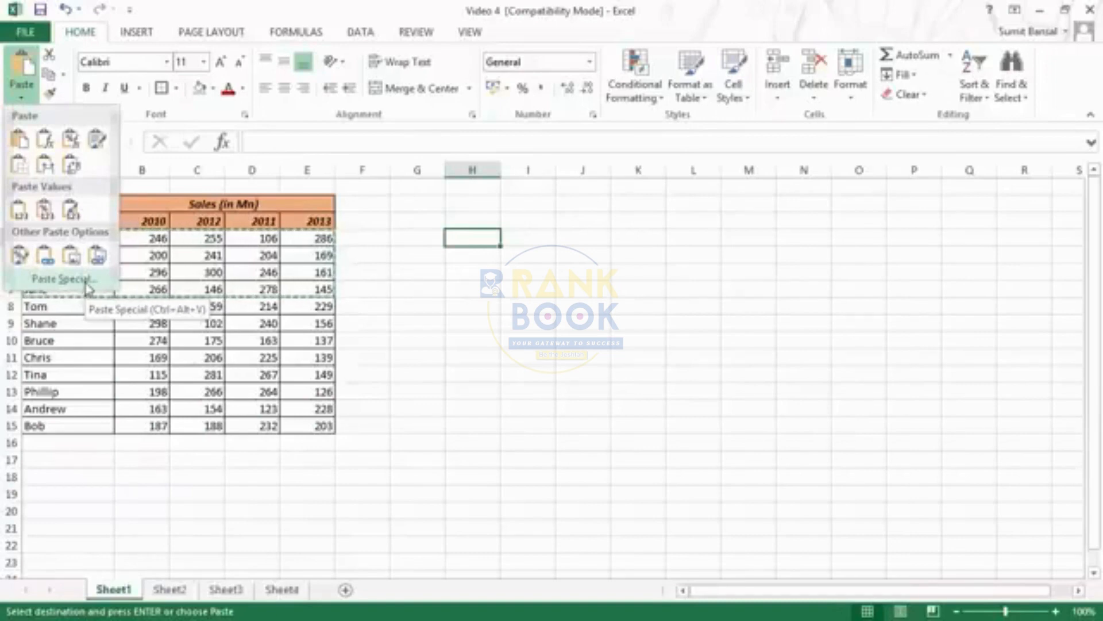
click(86, 282)
drag(635, 224, 588, 218)
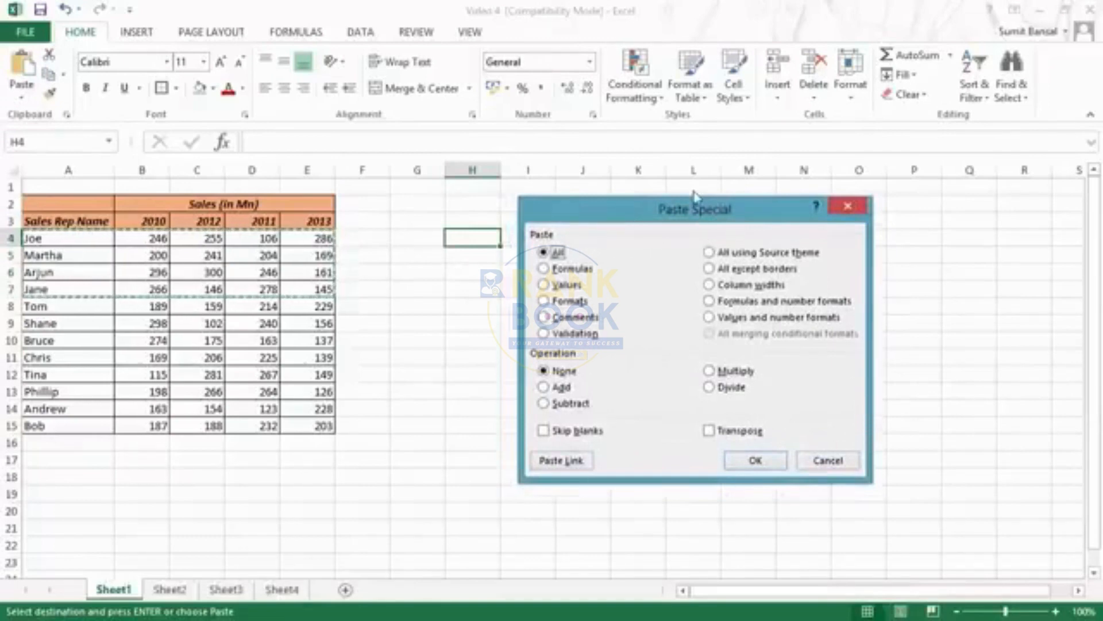
drag(696, 212, 727, 181)
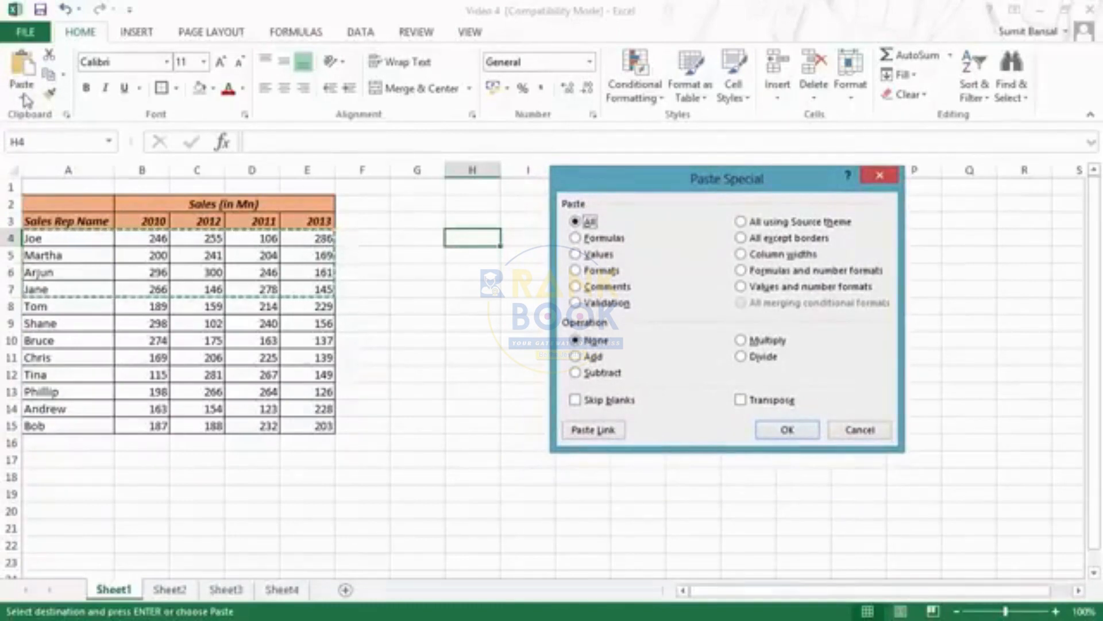
drag(749, 188, 887, 95)
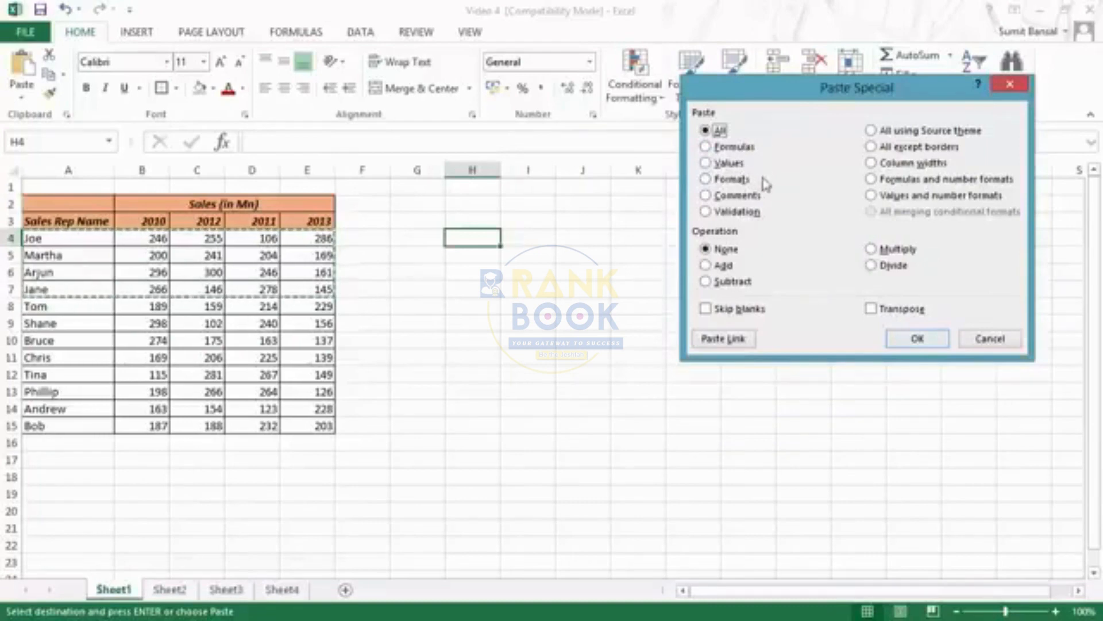
key(Return)
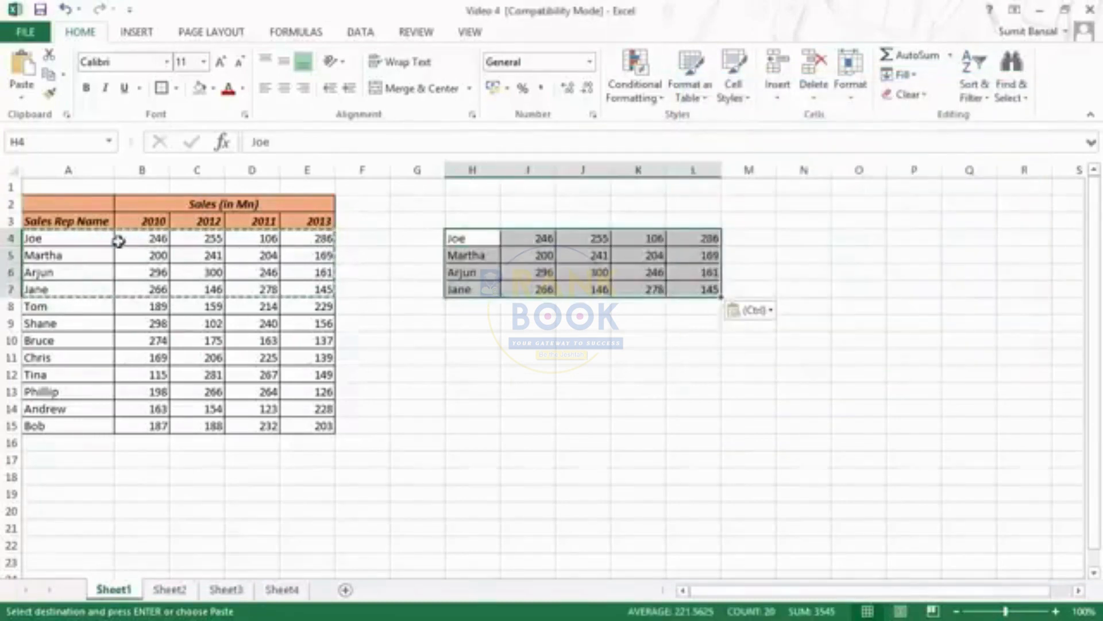
Paste only the formats of range A4:E7 at cell H11 using Paste Special
drag(109, 238, 307, 291)
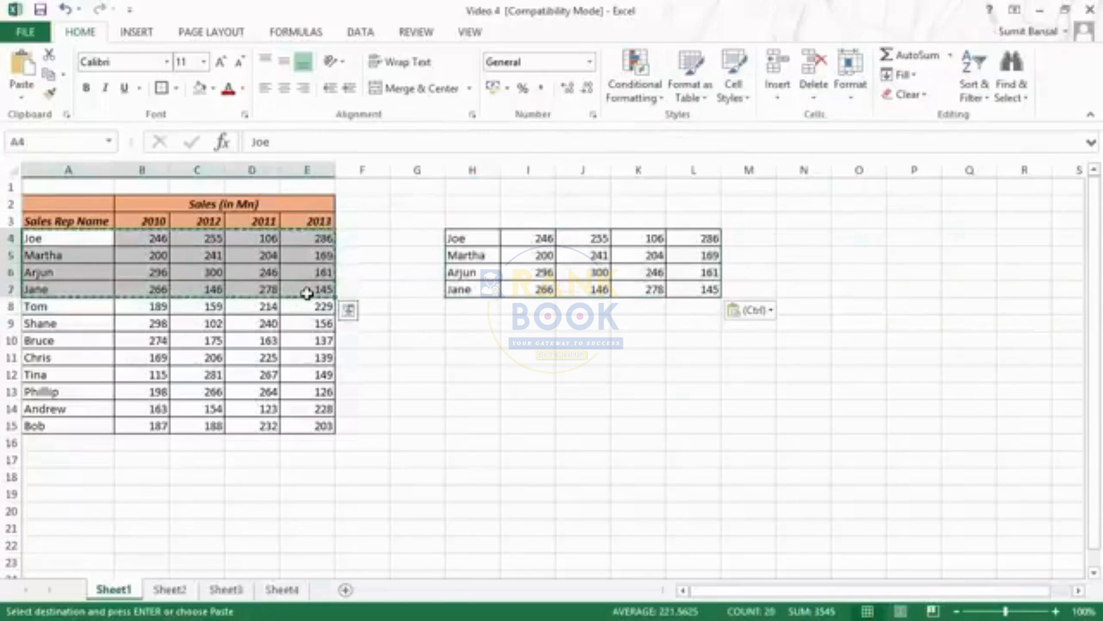
click(470, 358)
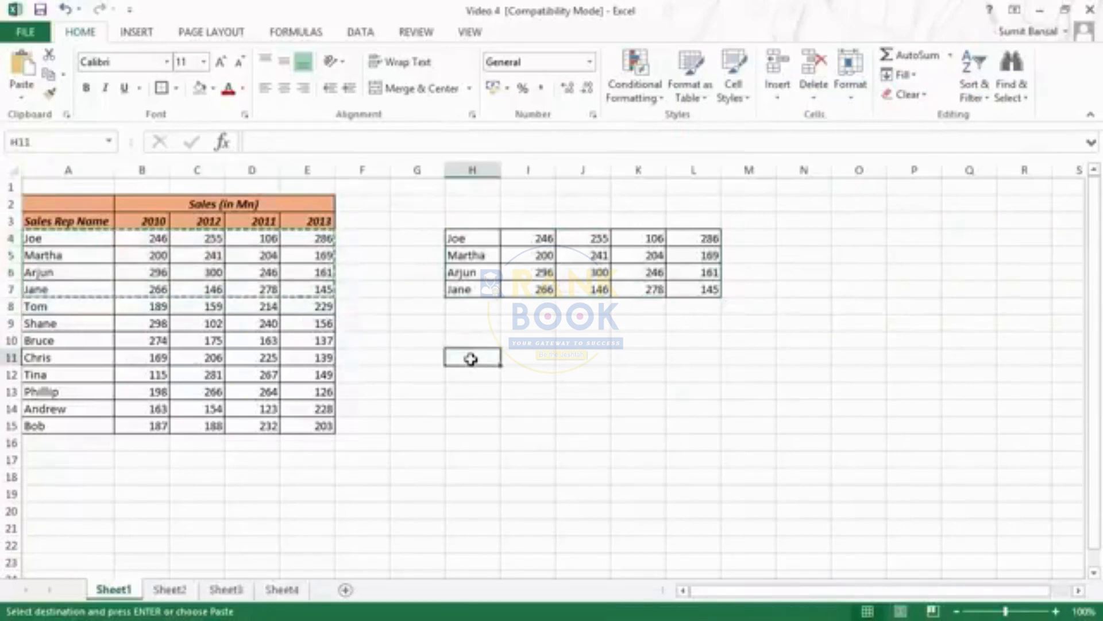
click(21, 98)
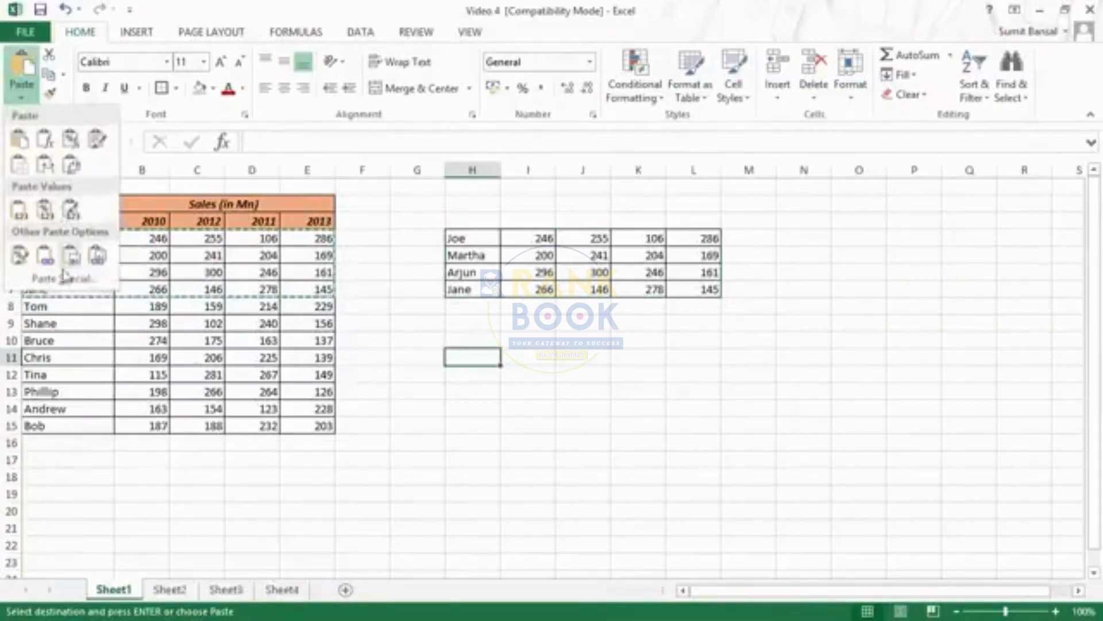
click(64, 280)
click(730, 180)
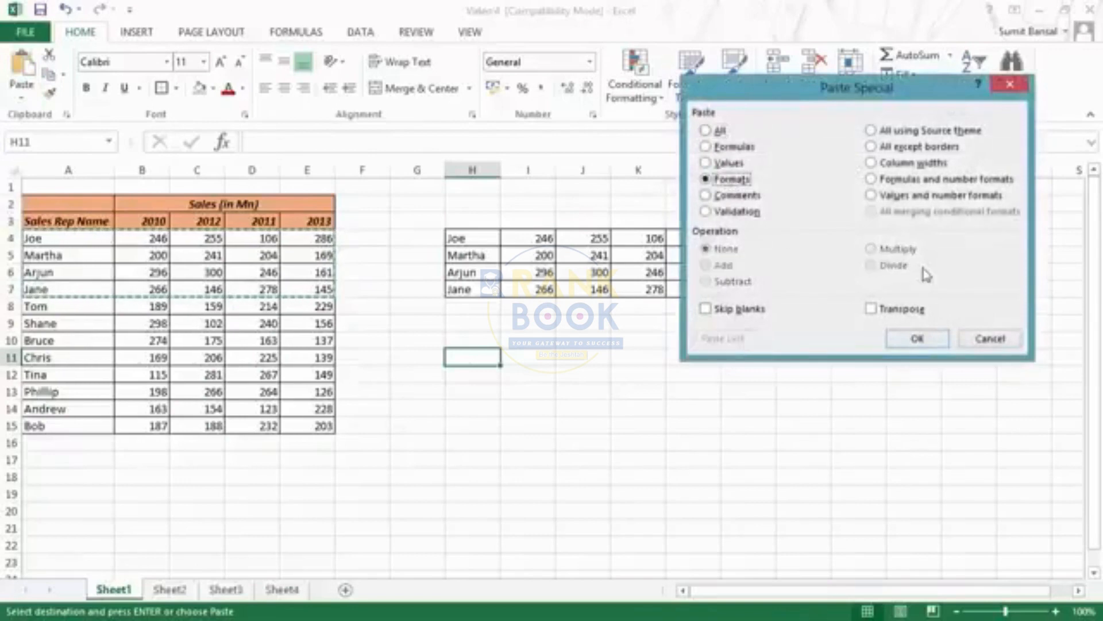
click(917, 337)
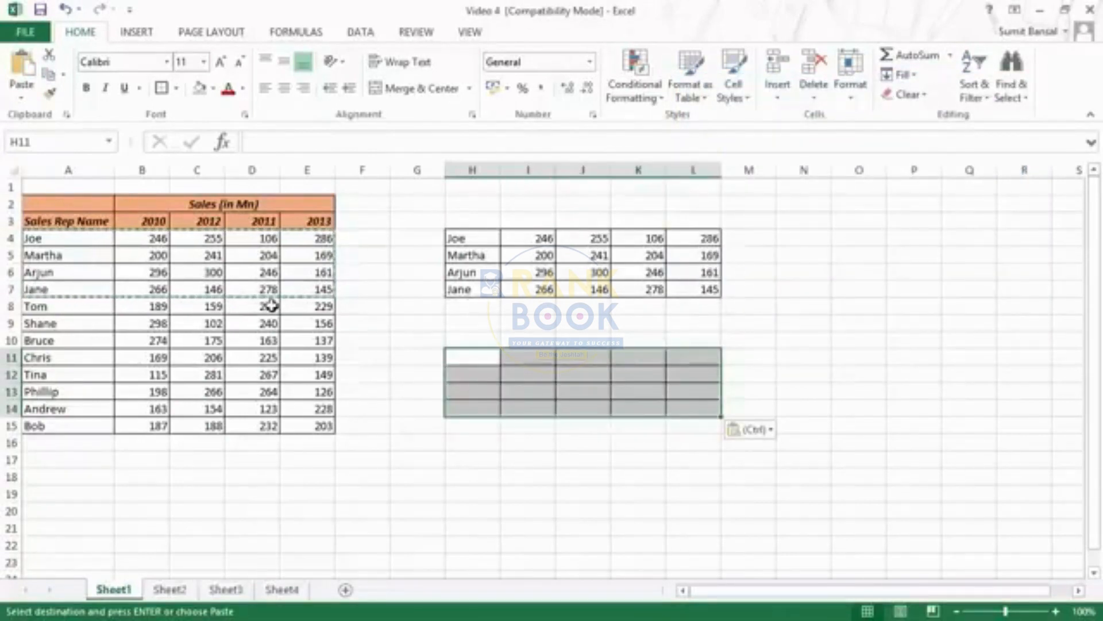
Paste everything from the copied range over H11:L14 with Paste Special, and clear all contents and formatting from that block
click(22, 92)
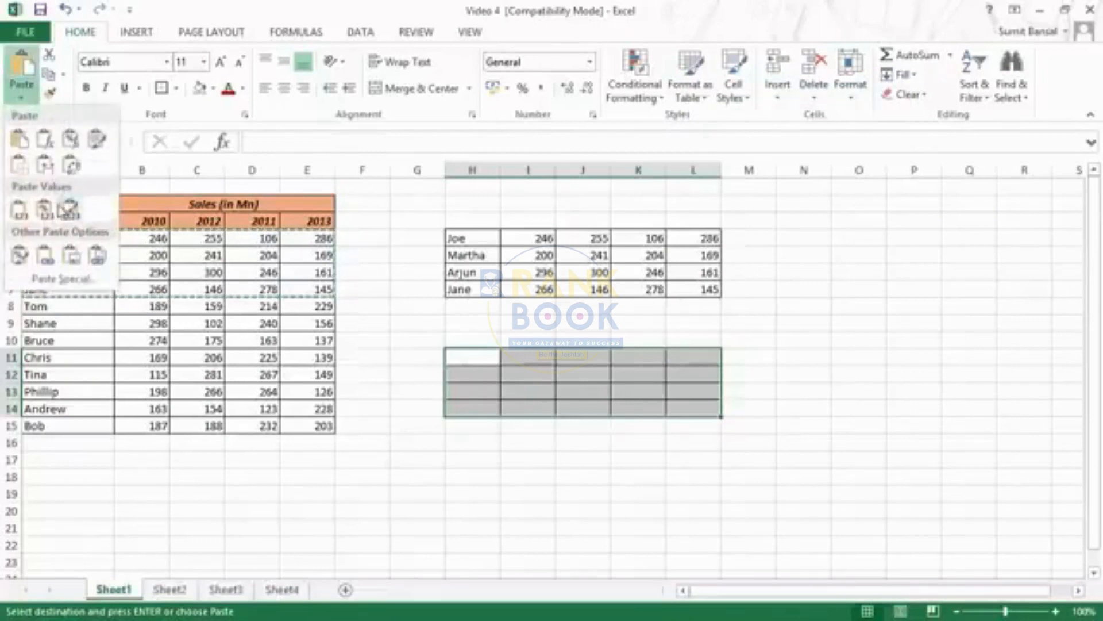
click(62, 279)
drag(765, 93, 792, 67)
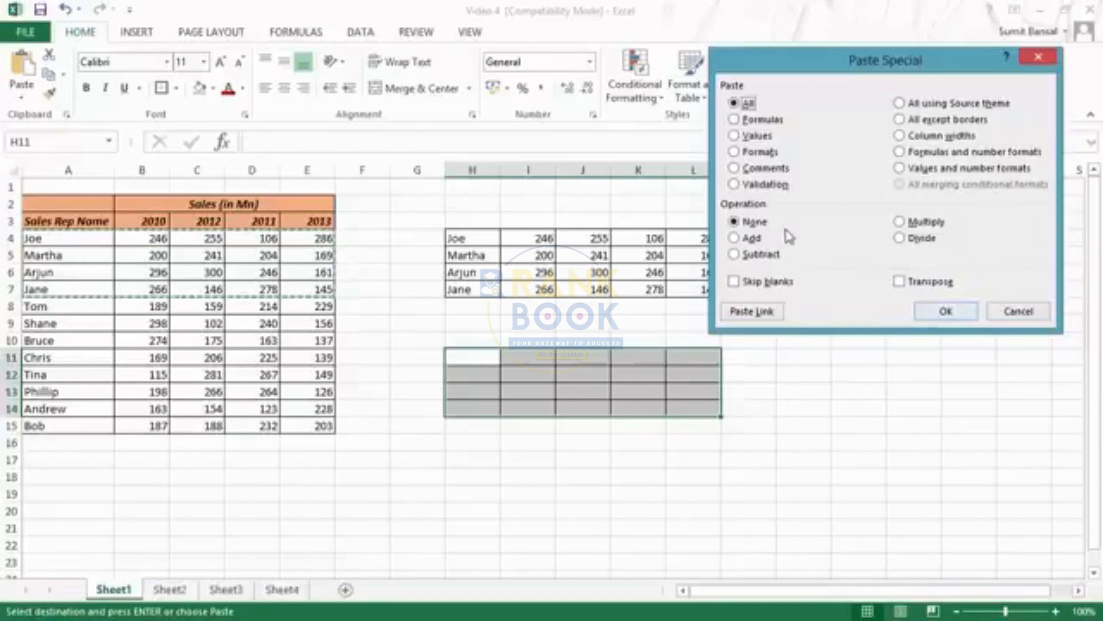
click(948, 313)
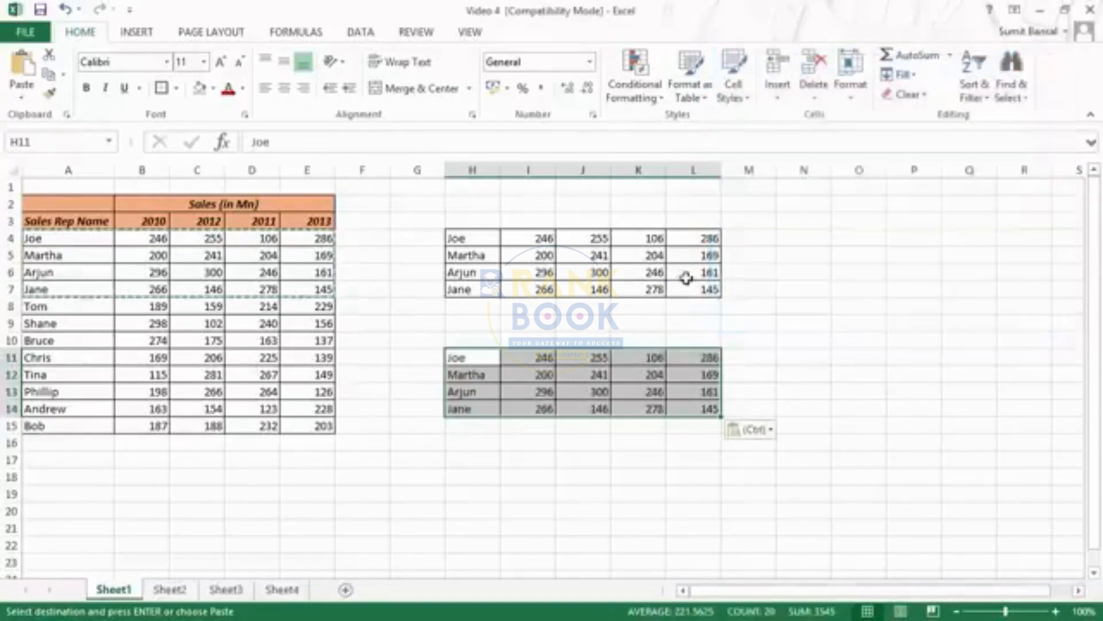
click(907, 94)
click(916, 117)
Enter the value 1000000 in cell L1
drag(511, 236, 690, 288)
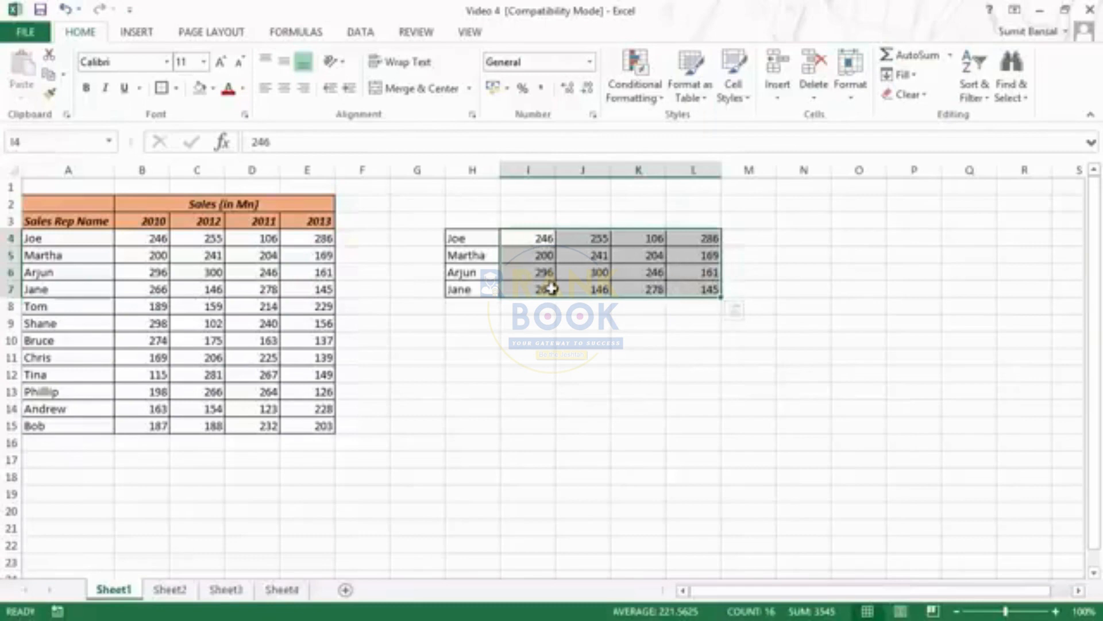
click(542, 240)
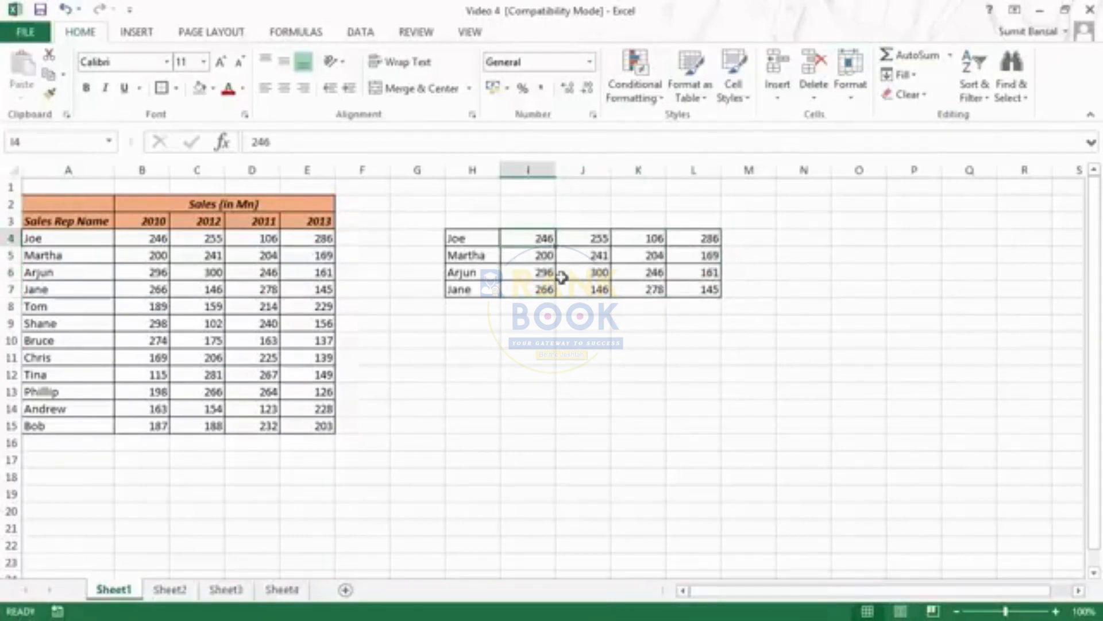
click(688, 185)
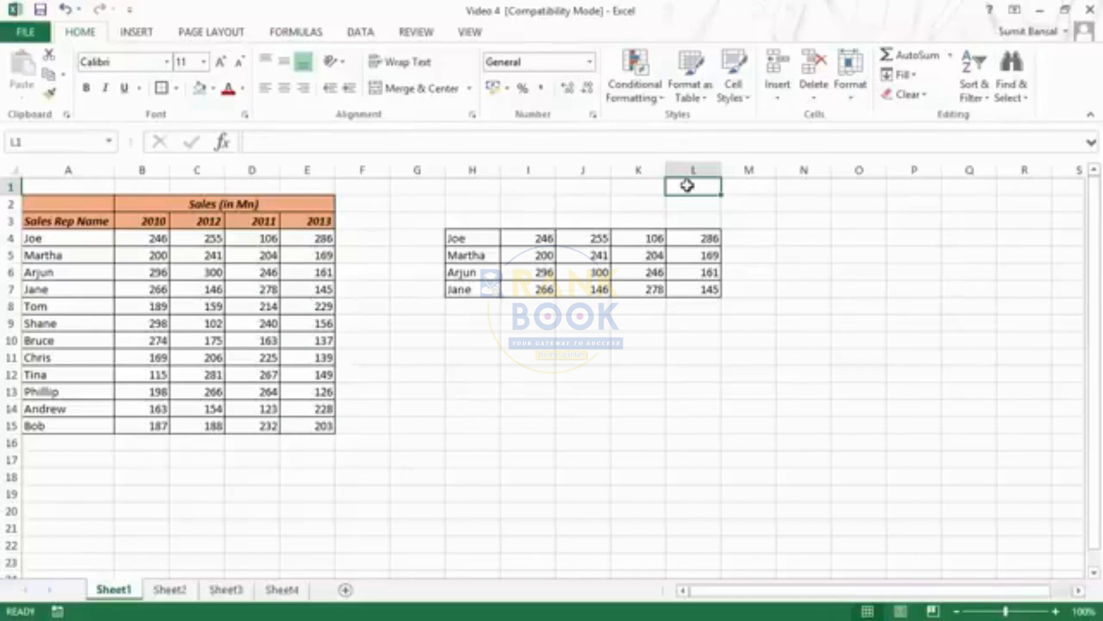
text(1000)
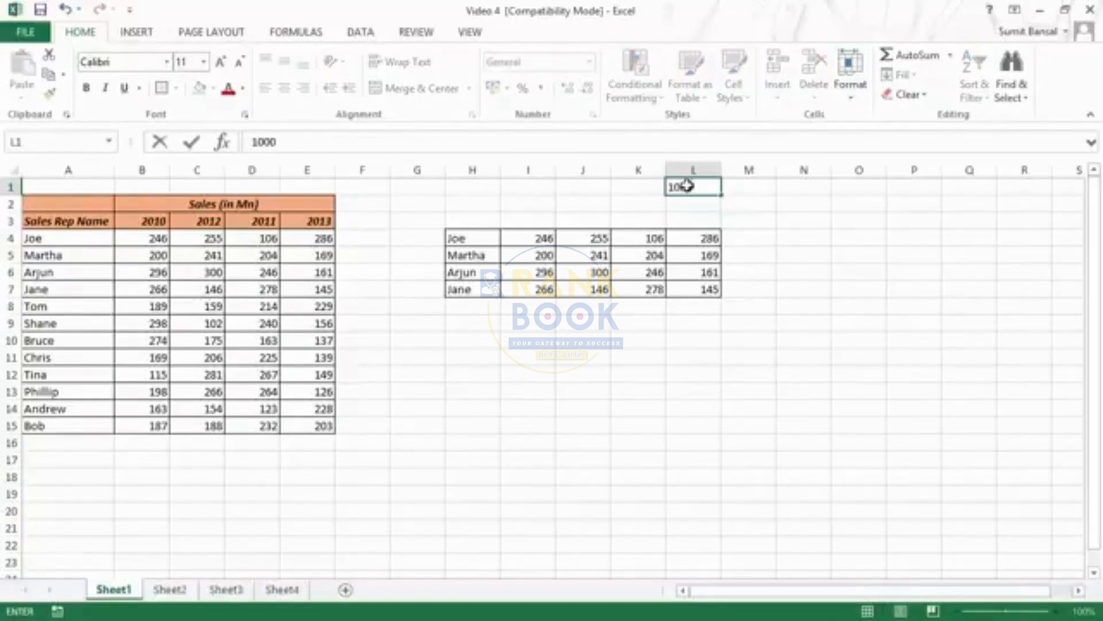
text(00)
key(BackSpace)
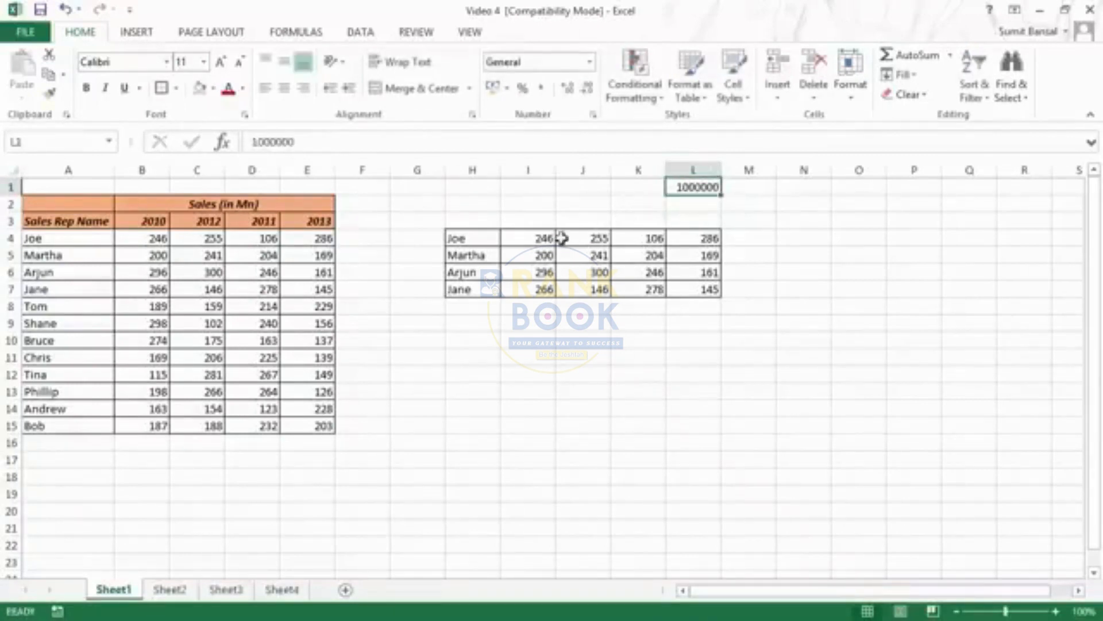
Copy cell L1 and multiply the sales figures in range I4:L7 by it using the Multiply operation of Paste Special
click(535, 238)
mouse_move(535, 238)
mouse_down()
mouse_move(537, 288)
mouse_move(668, 290)
mouse_up()
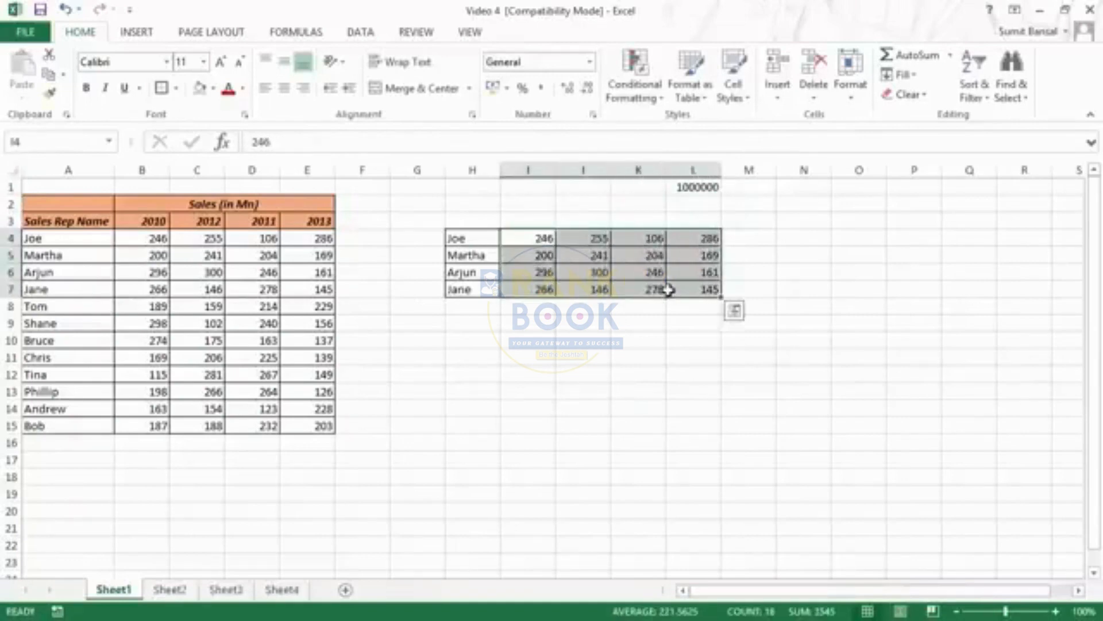
click(697, 189)
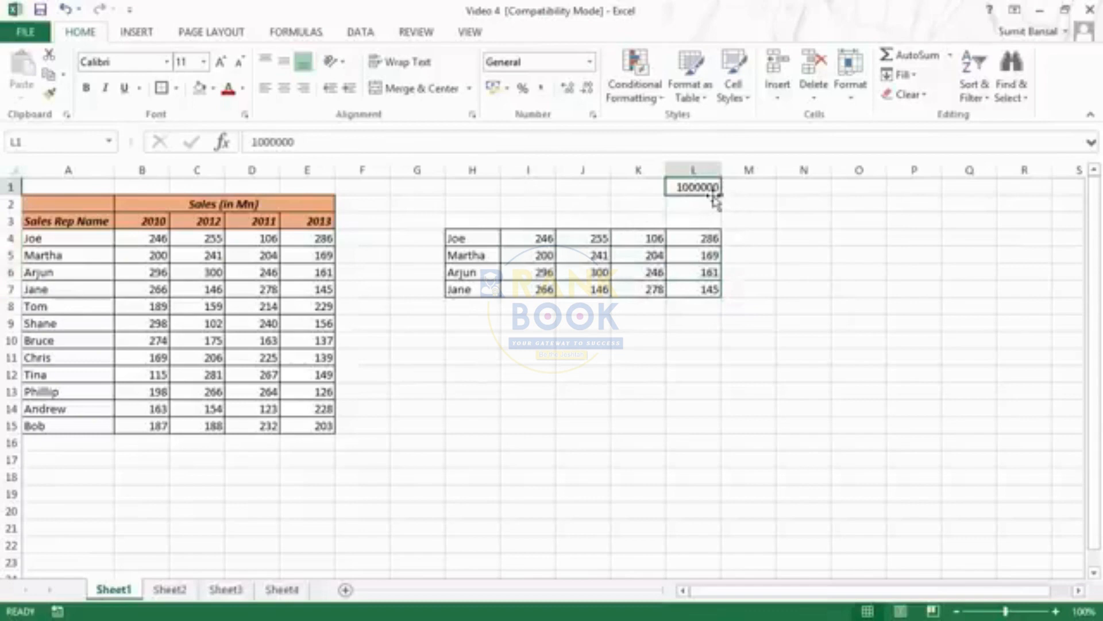
key(ctrl+c)
drag(531, 247, 670, 293)
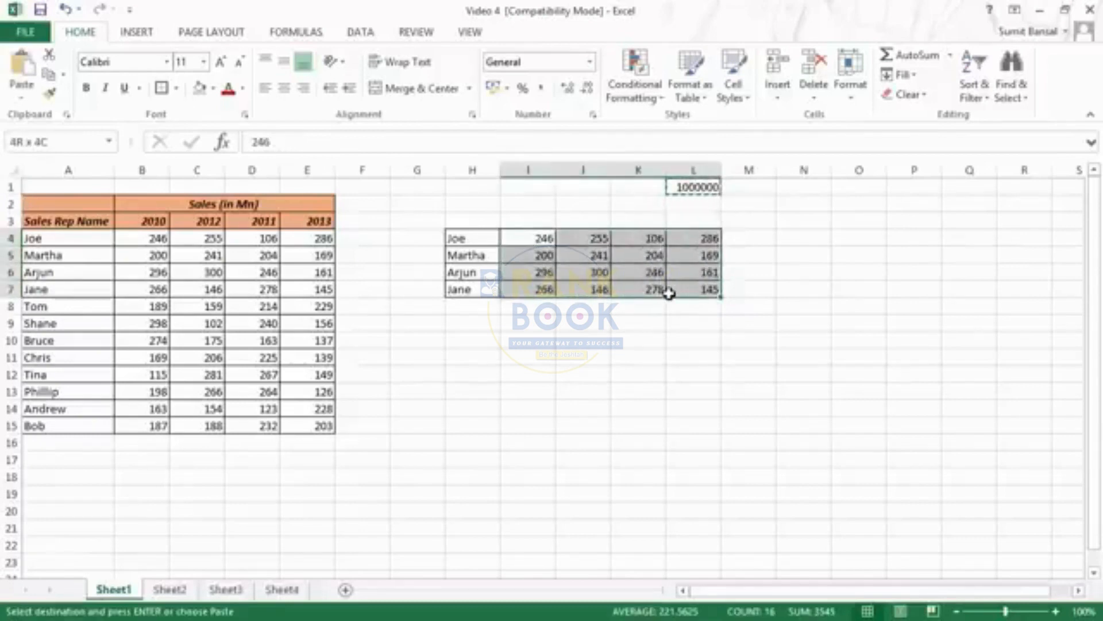
click(22, 95)
click(49, 280)
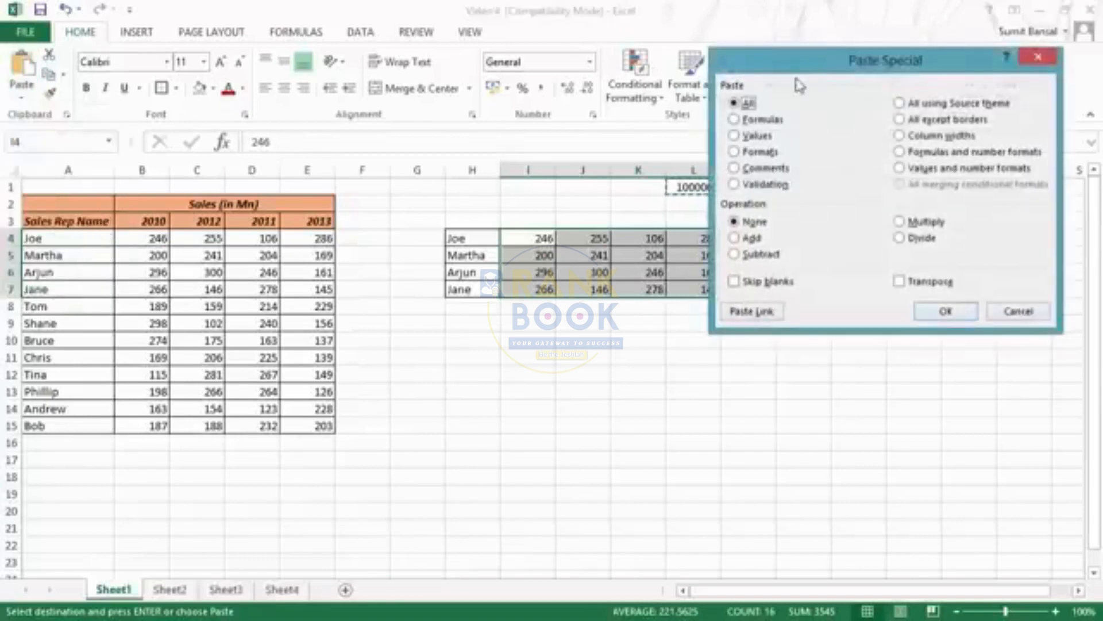
drag(860, 53, 879, 52)
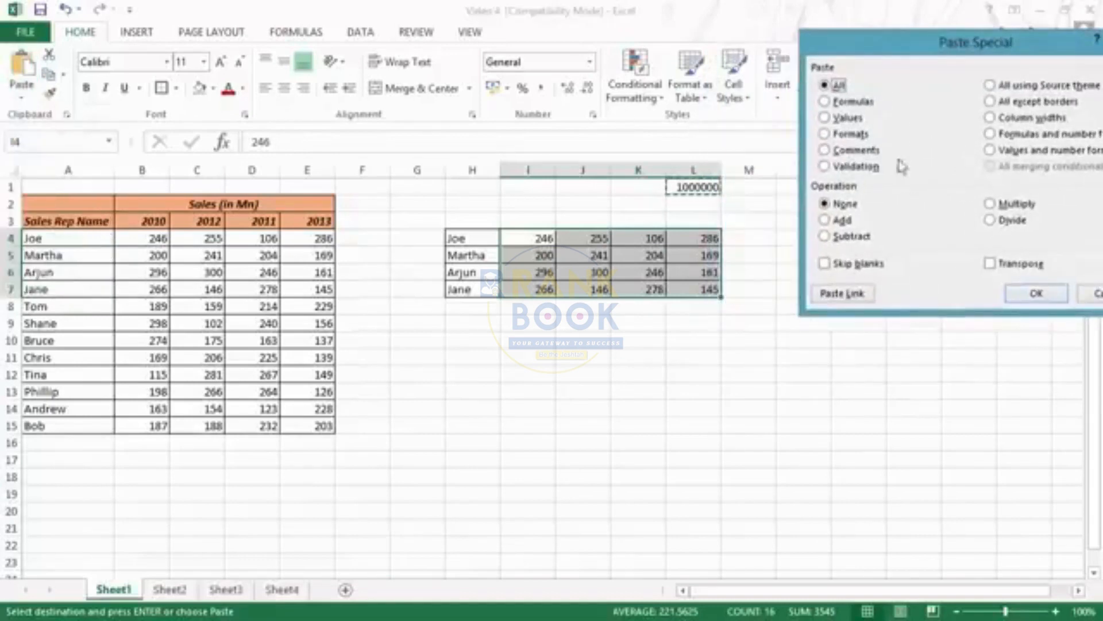
click(992, 207)
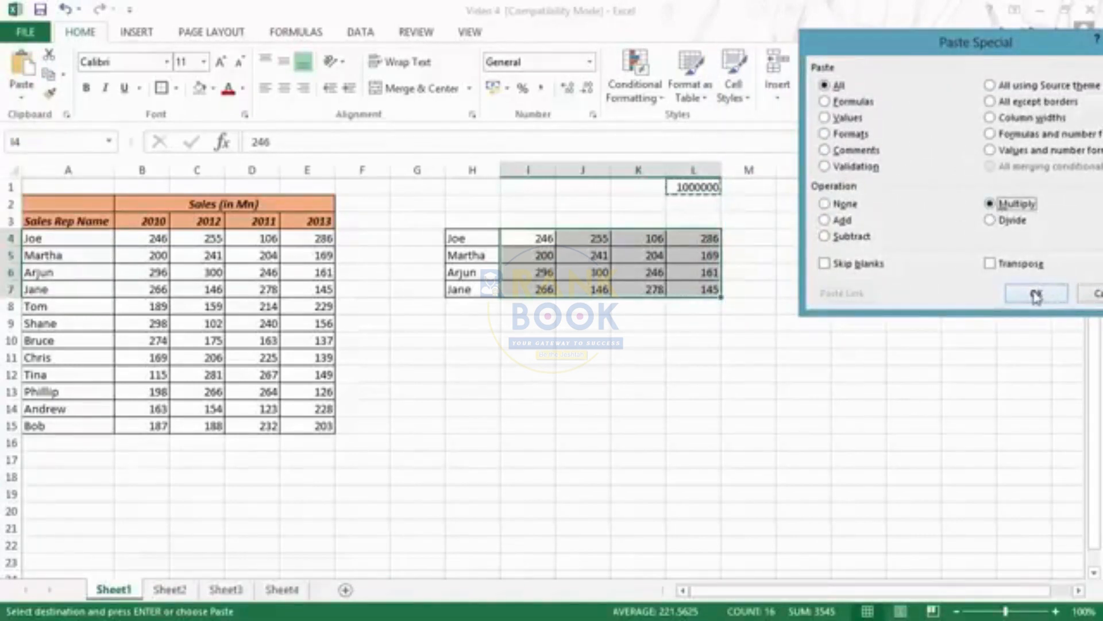
click(1036, 295)
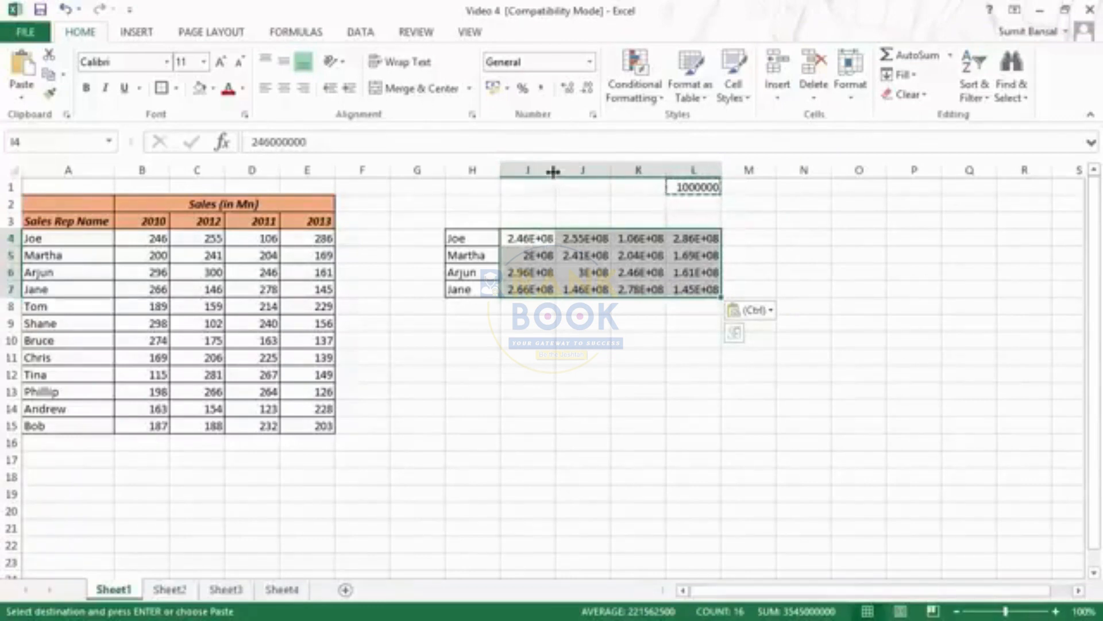
Autofit the widths of columns I, J, K and L to their contents
double_click(553, 172)
double_click(614, 172)
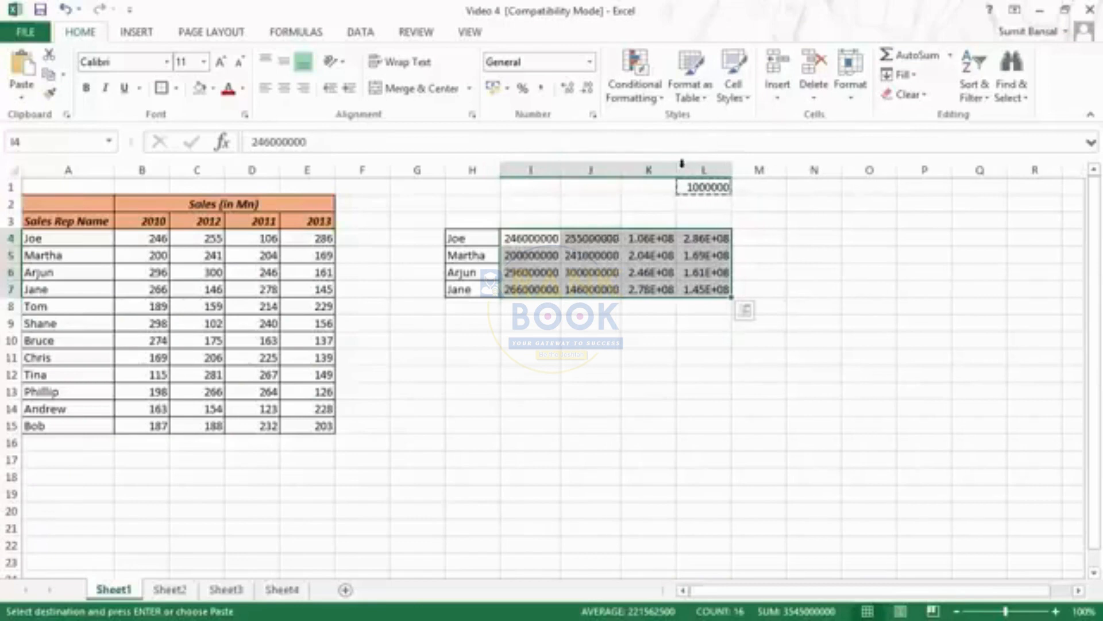
double_click(682, 168)
double_click(738, 167)
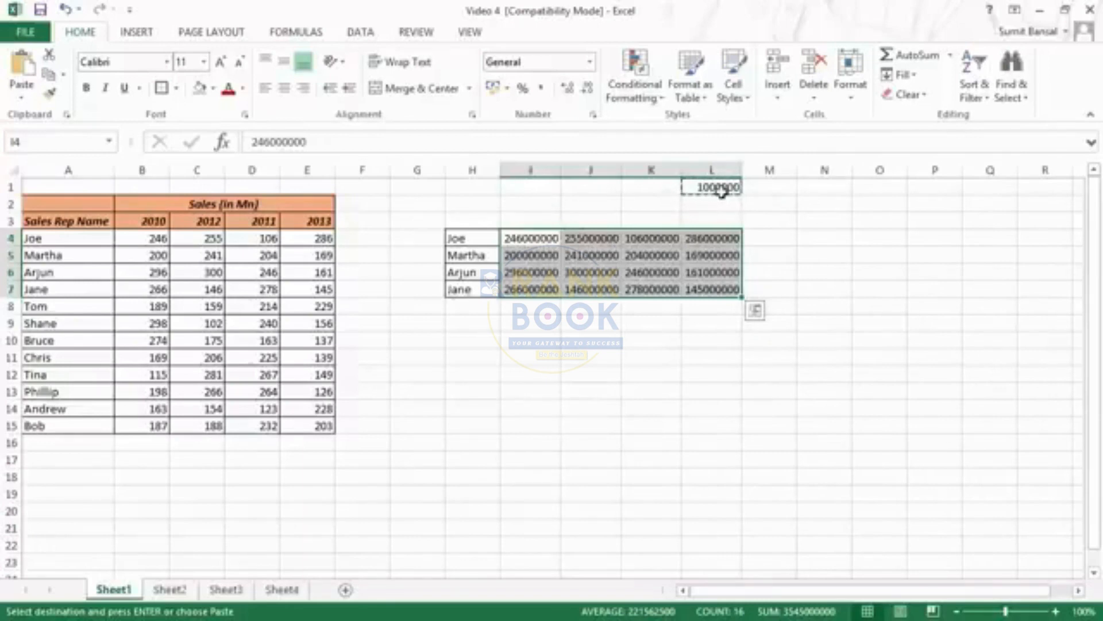
Undo the column width changes on I to L and the multiplication of range I4:L7
key(ctrl+z)
key(ctrl+z)
key(ctrl+z)
key(ctrl+z)
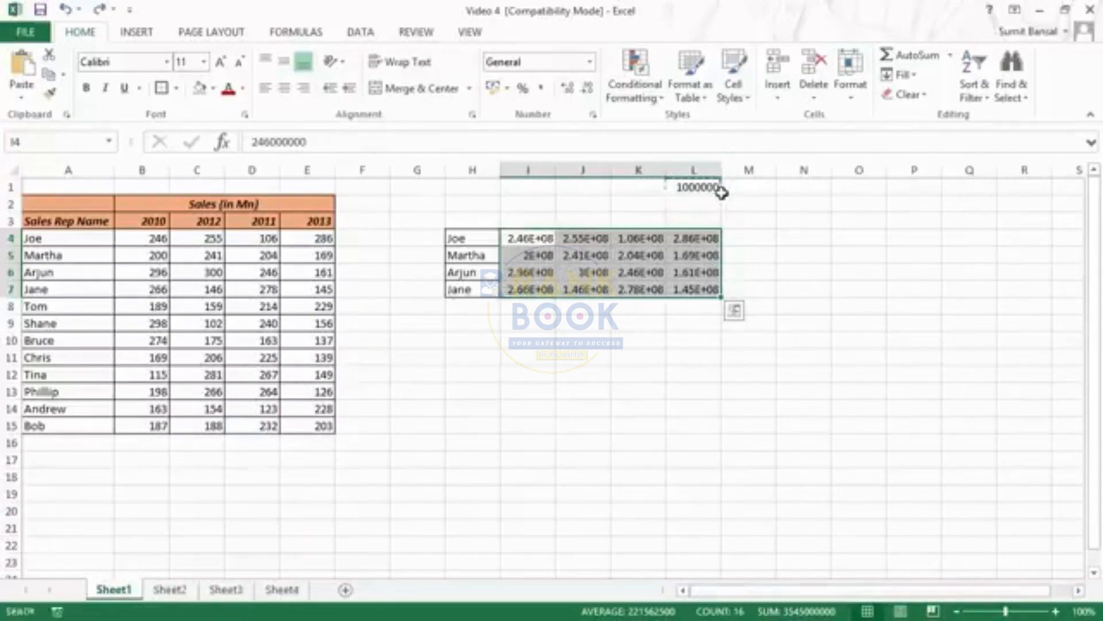
key(ctrl+z)
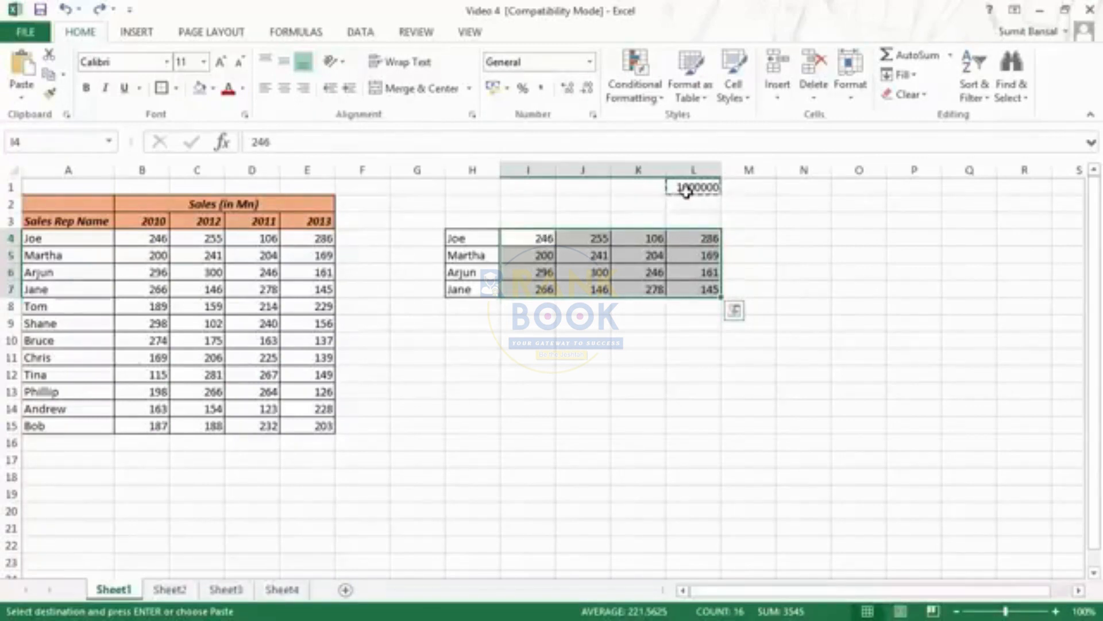
Set the value in cell L1 to 1000
text(100)
key(Escape)
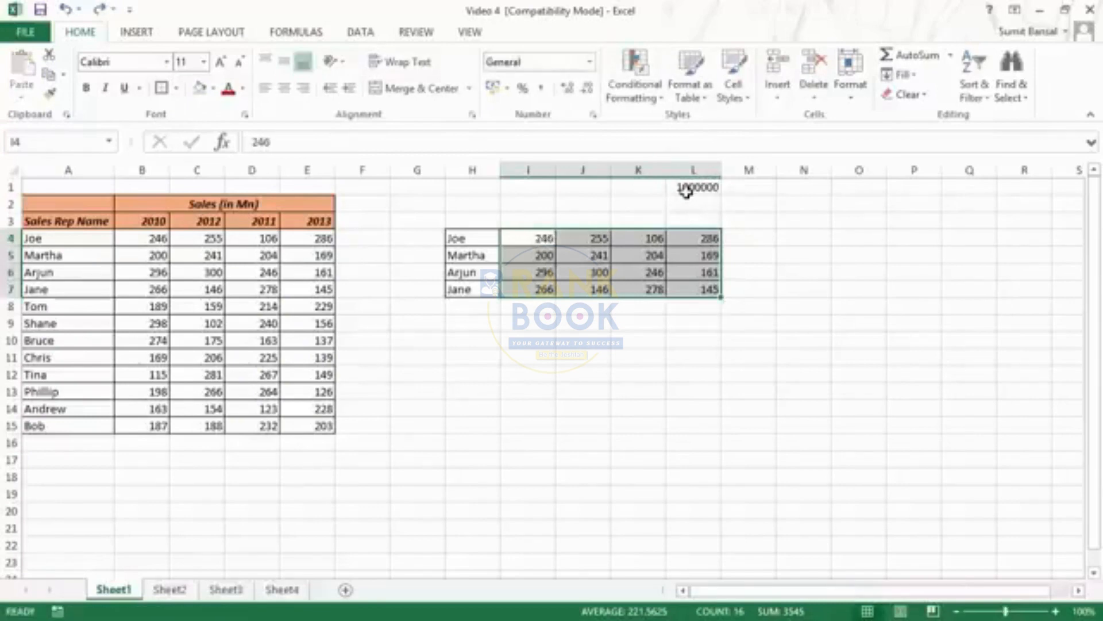
click(687, 192)
text(100)
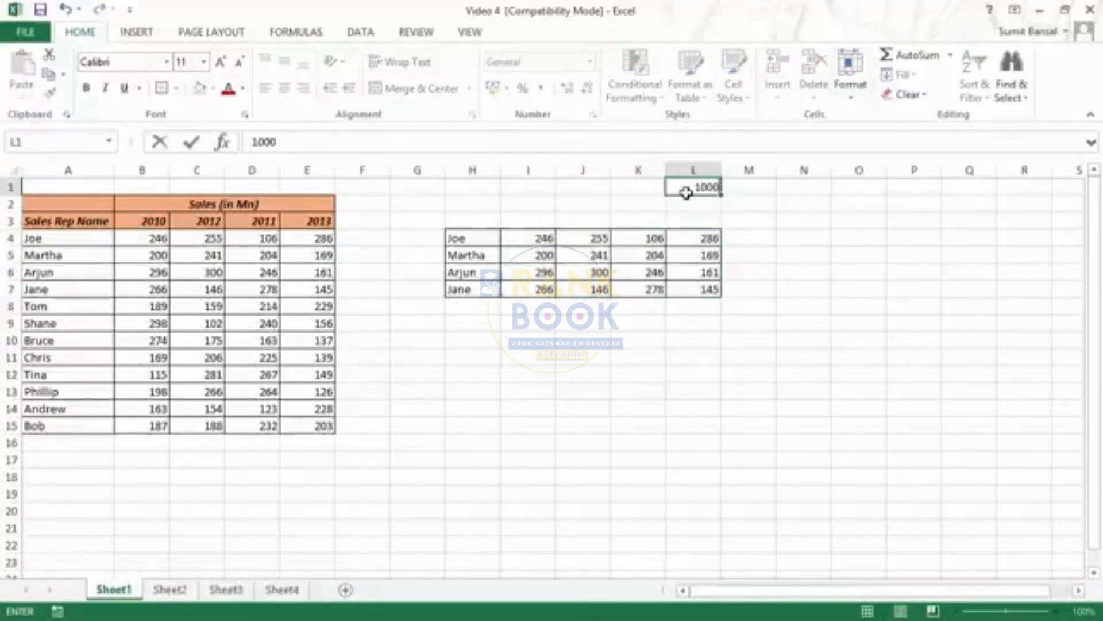
key(Return)
Copy cell L1 and select the sales figures in range I4:L7 as the paste destination
click(686, 192)
key(ctrl+c)
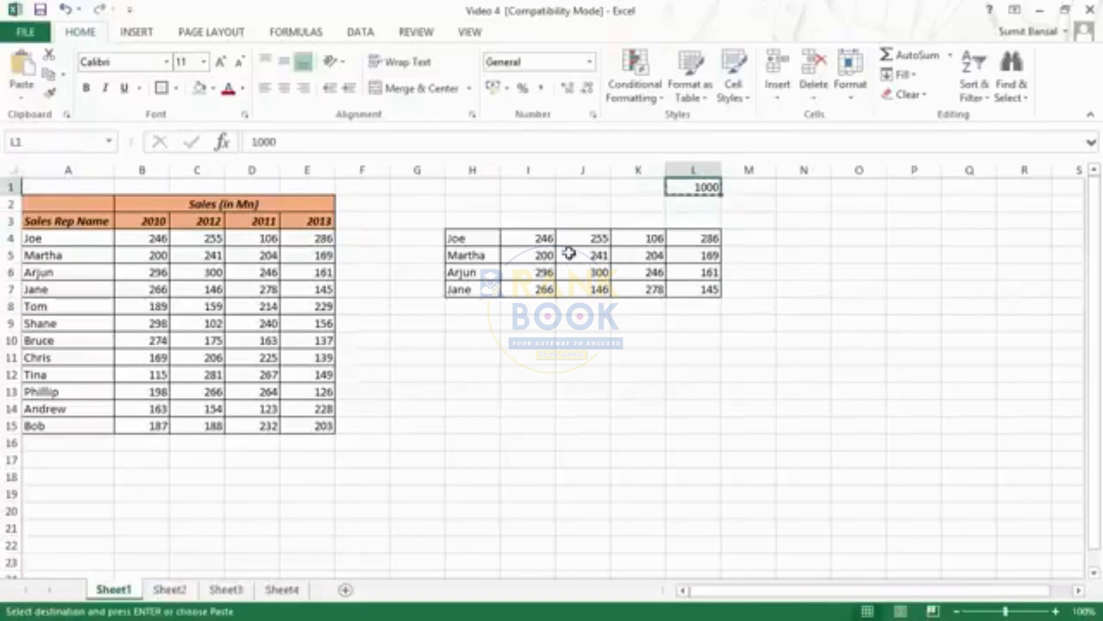
drag(537, 241, 689, 292)
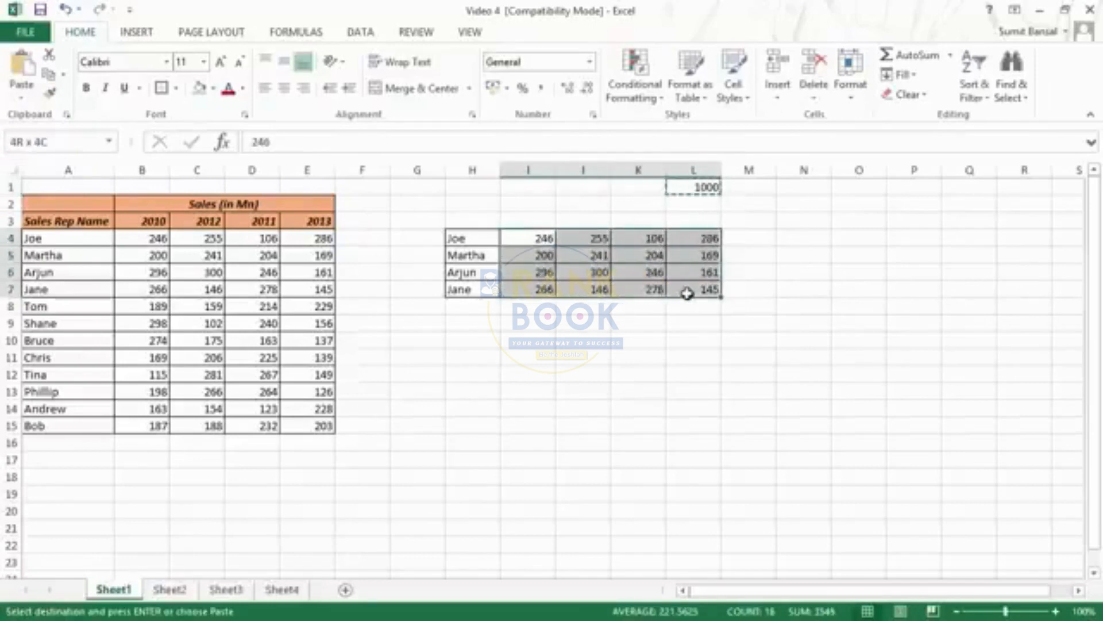
click(22, 92)
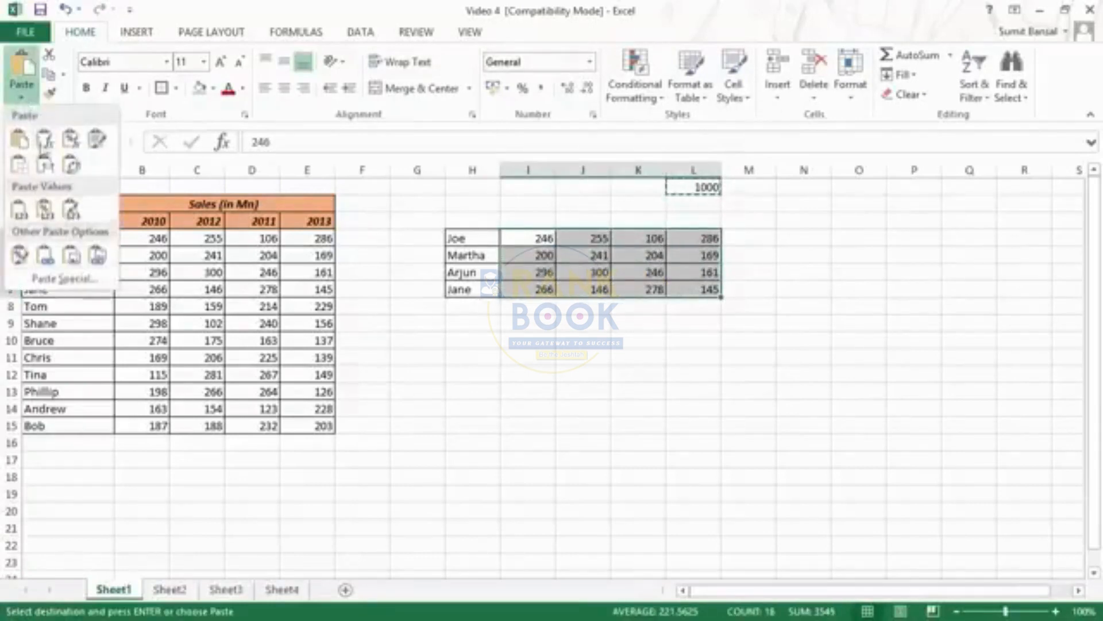
click(63, 279)
click(1095, 43)
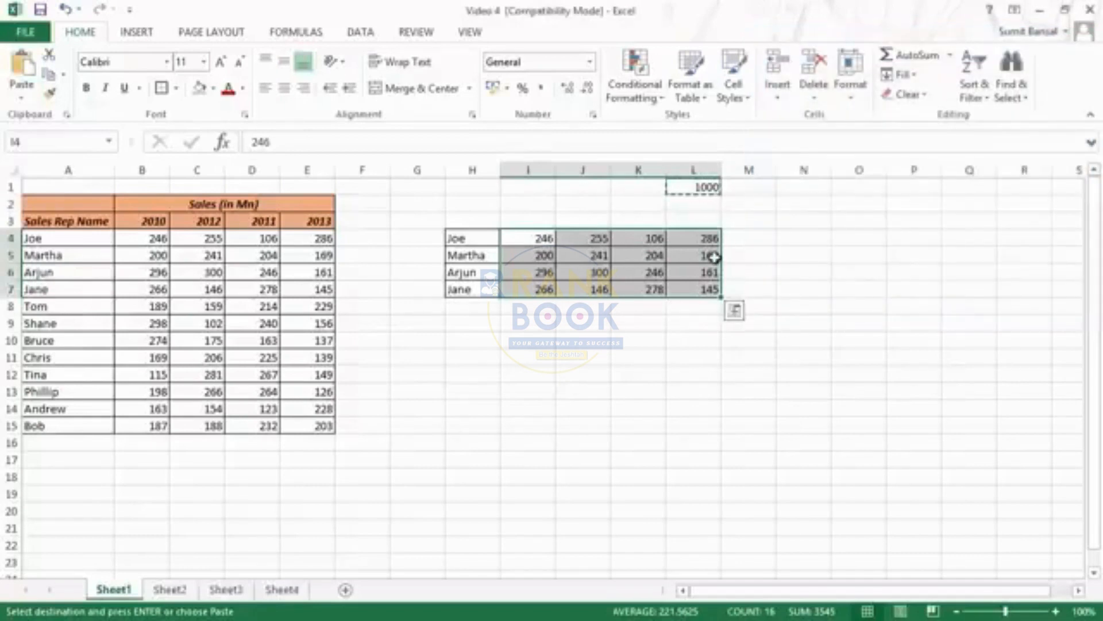
key(ctrl+alt+v)
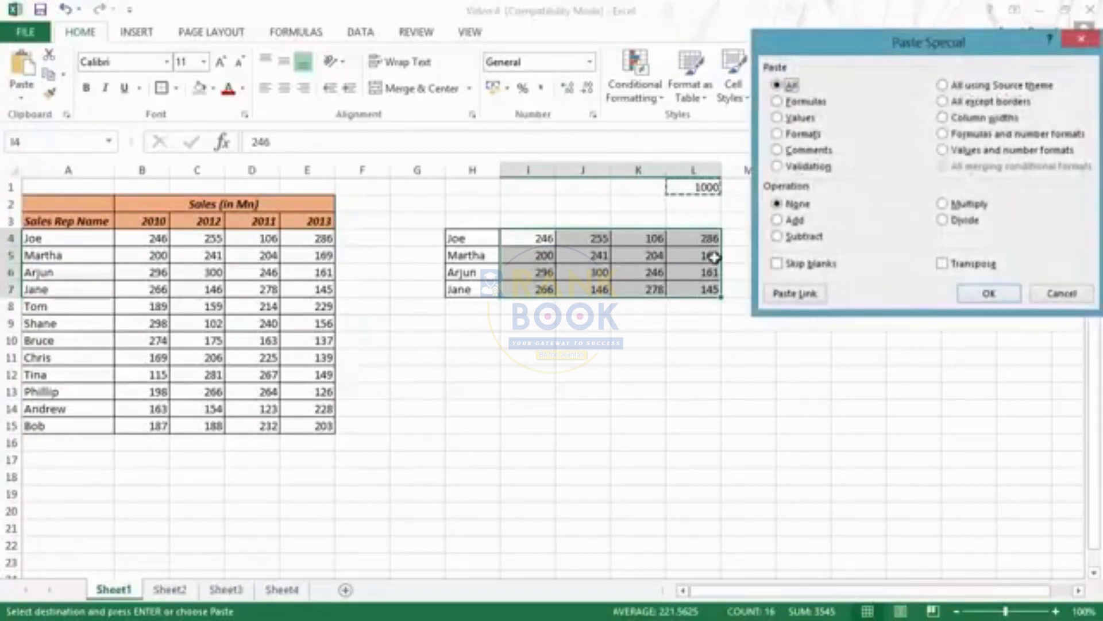
drag(846, 46, 798, 49)
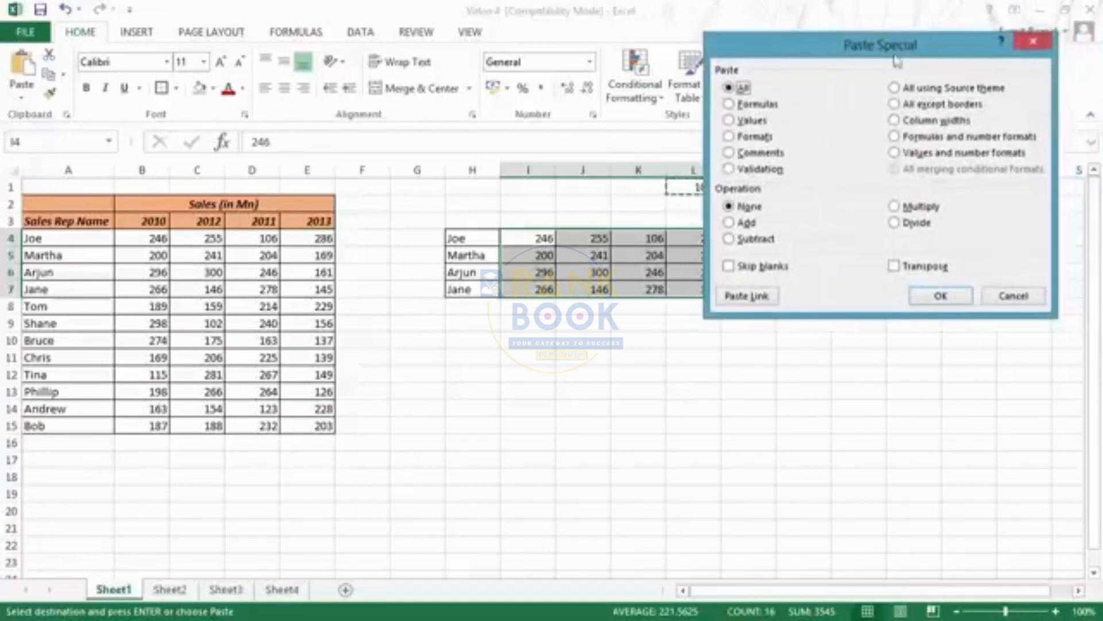
click(1032, 45)
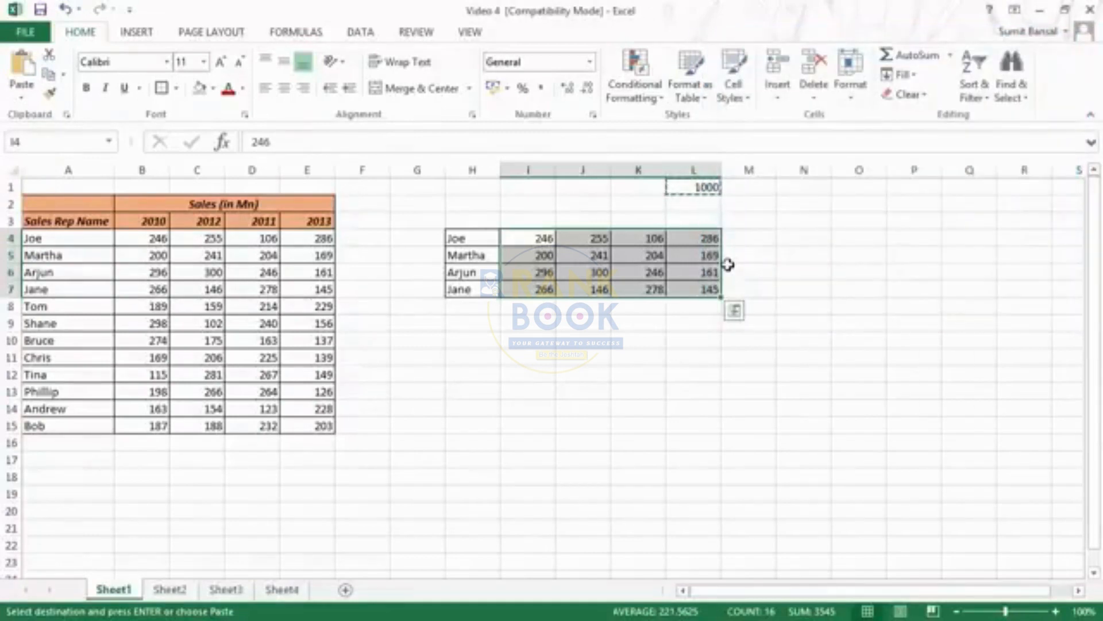
Divide the selected figures in range I4:L7 by the copied L1 value using the Divide operation of Paste Special
key(alt)
key(e)
key(s)
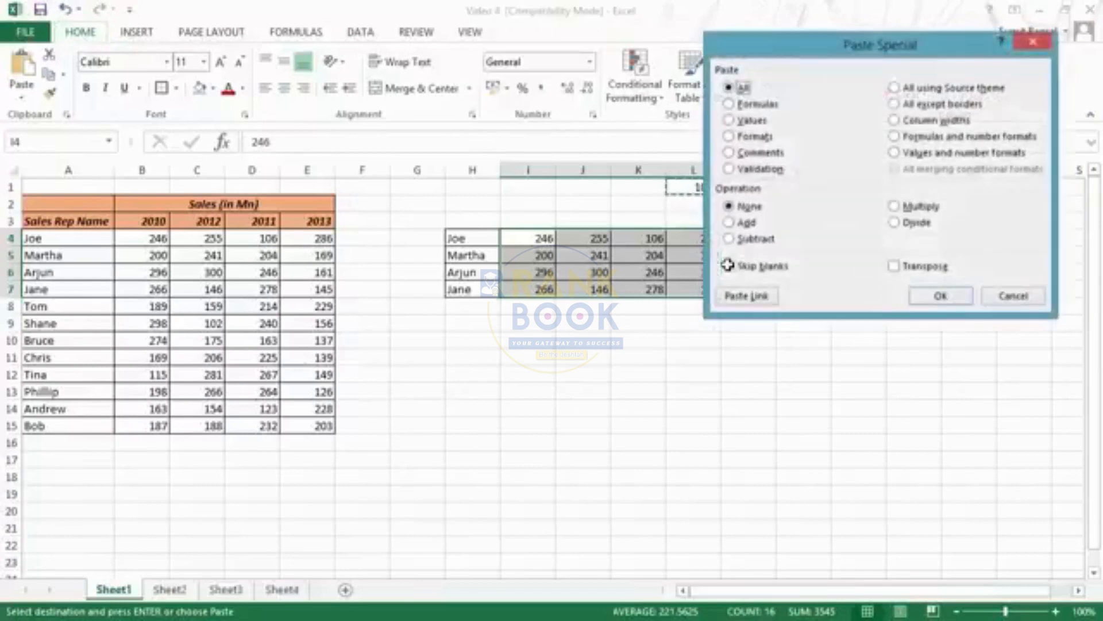
drag(812, 50, 863, 39)
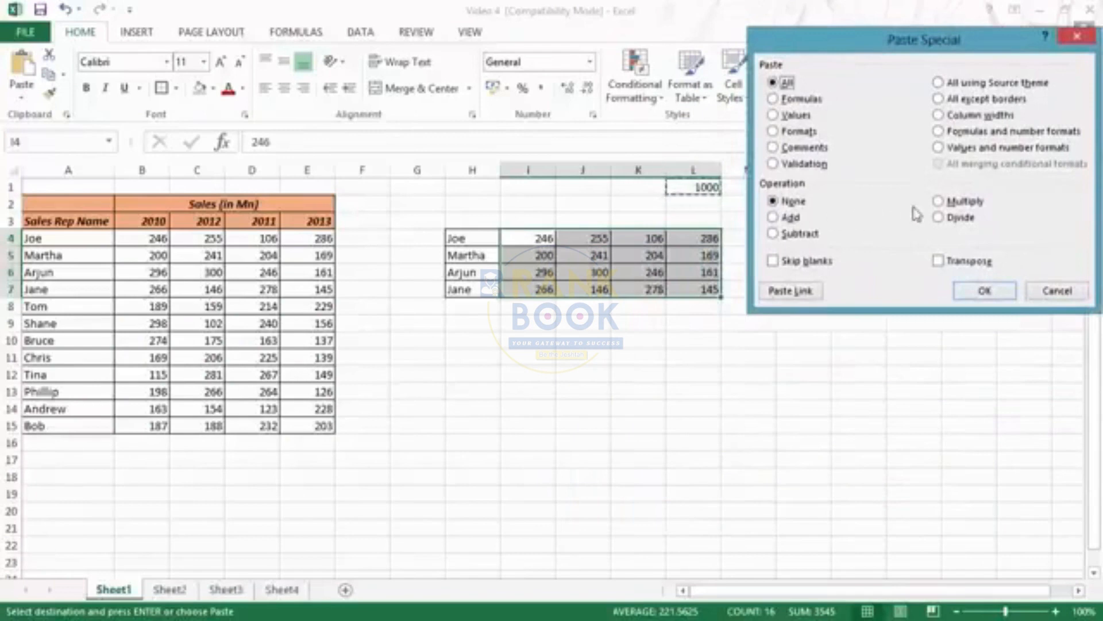
click(943, 218)
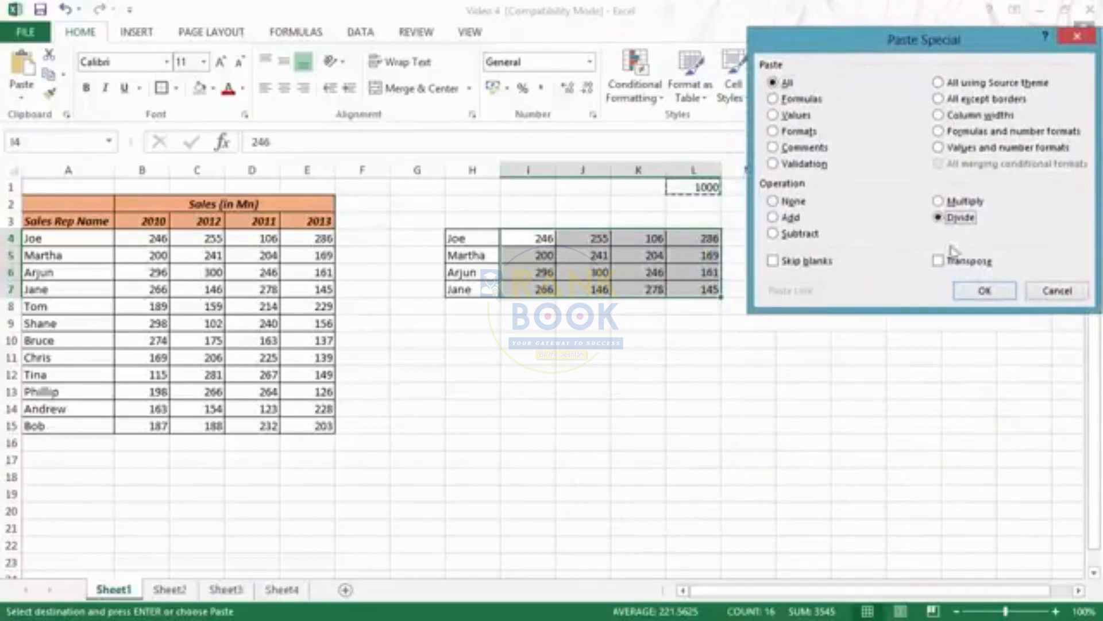
click(984, 292)
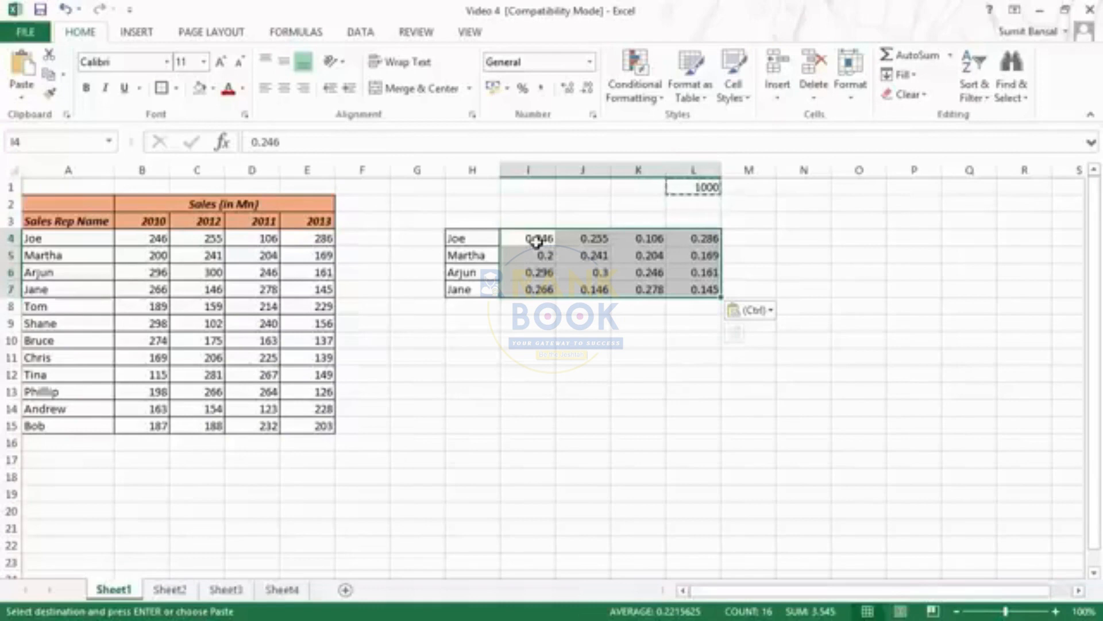
Delete the value in cell L1 and clear all contents and formatting from the copied table in range H4:L7
click(693, 188)
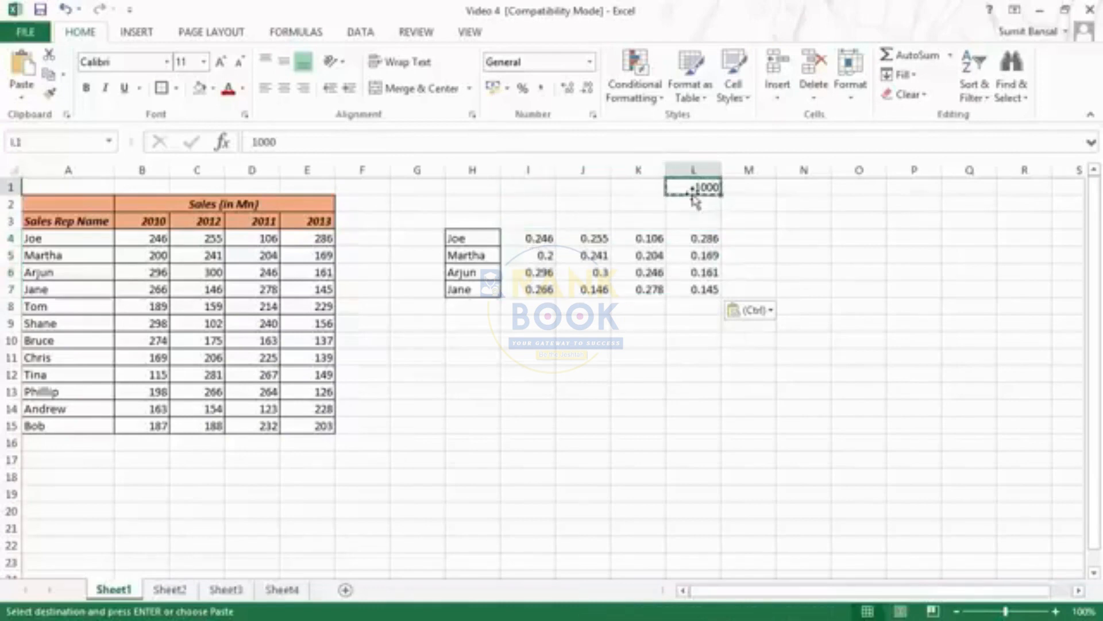
key(Delete)
drag(458, 241, 708, 289)
click(908, 94)
click(925, 115)
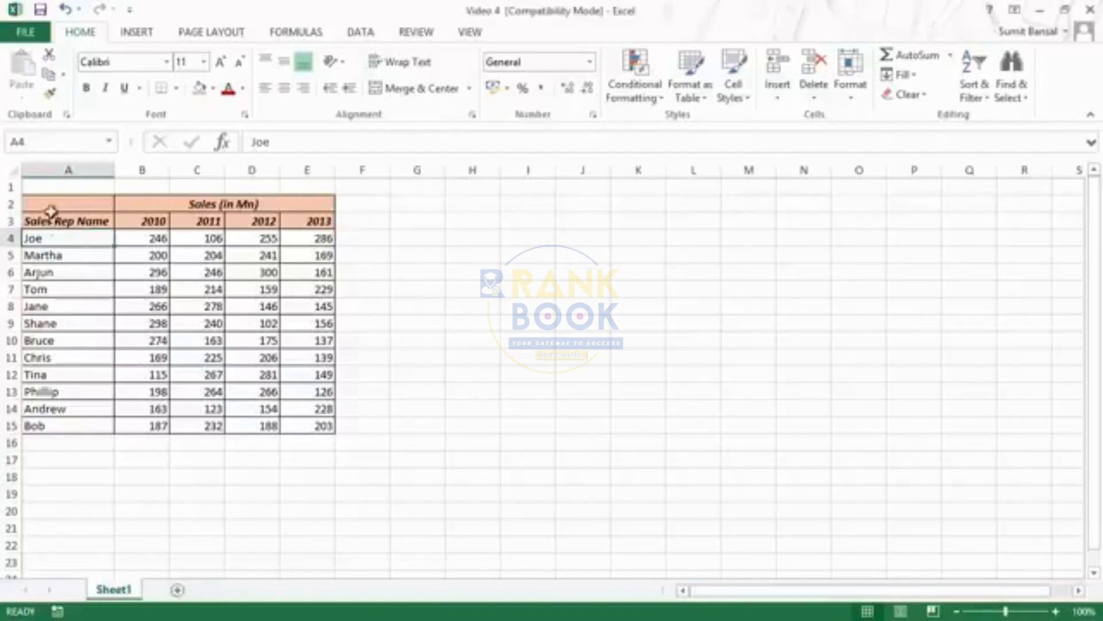
Select the sales table A2:E15 and choose Constants in Go To Special, including numbers, text, logicals and errors
drag(50, 207, 324, 424)
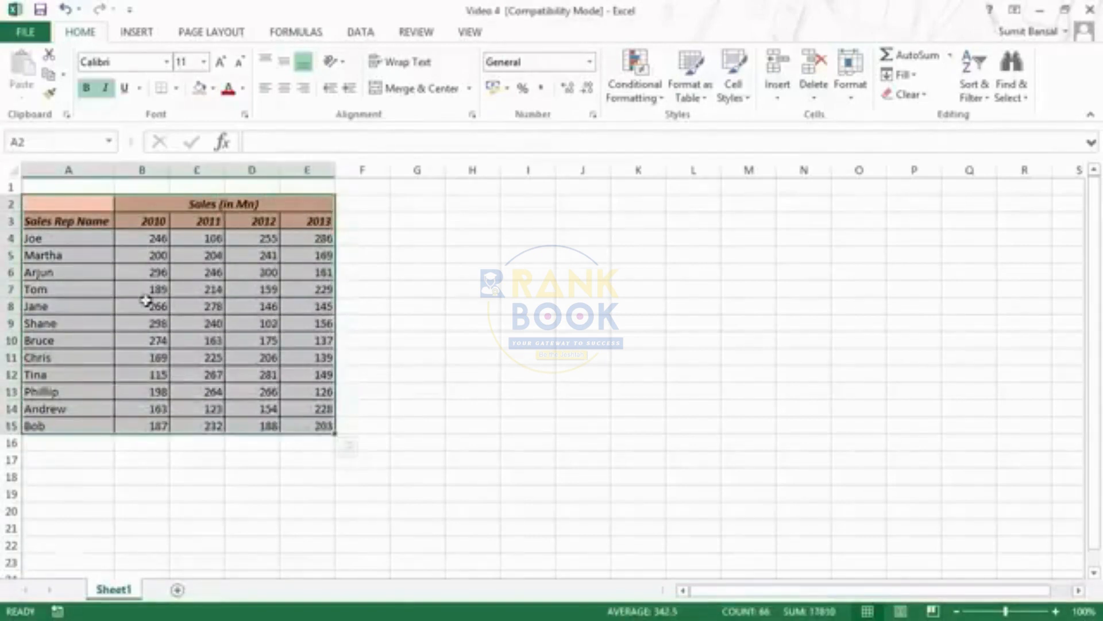
click(1018, 103)
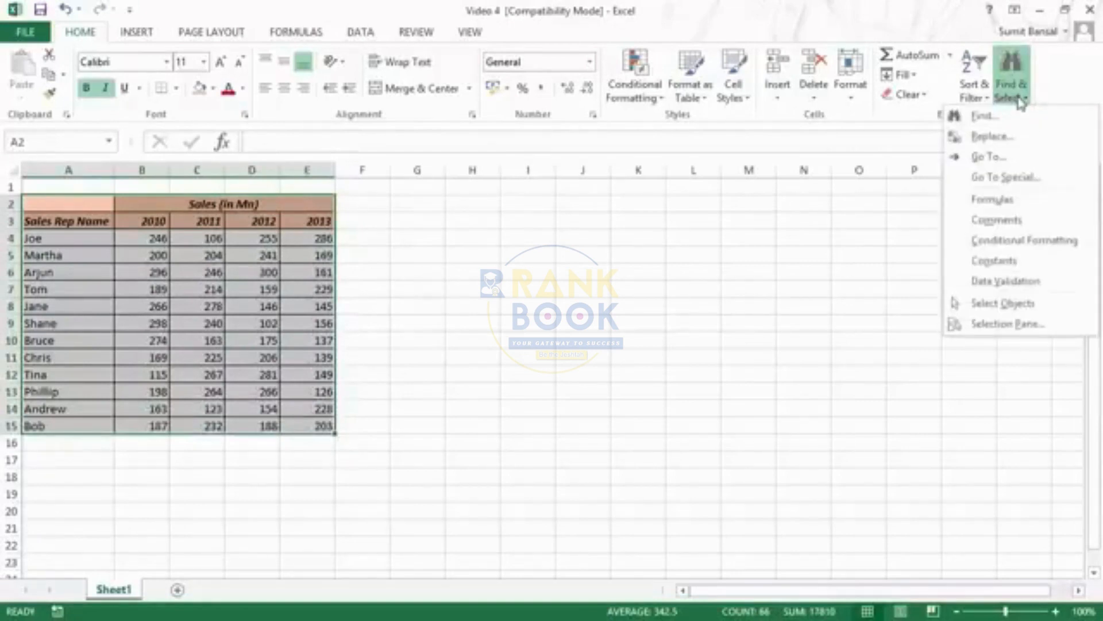
click(1020, 103)
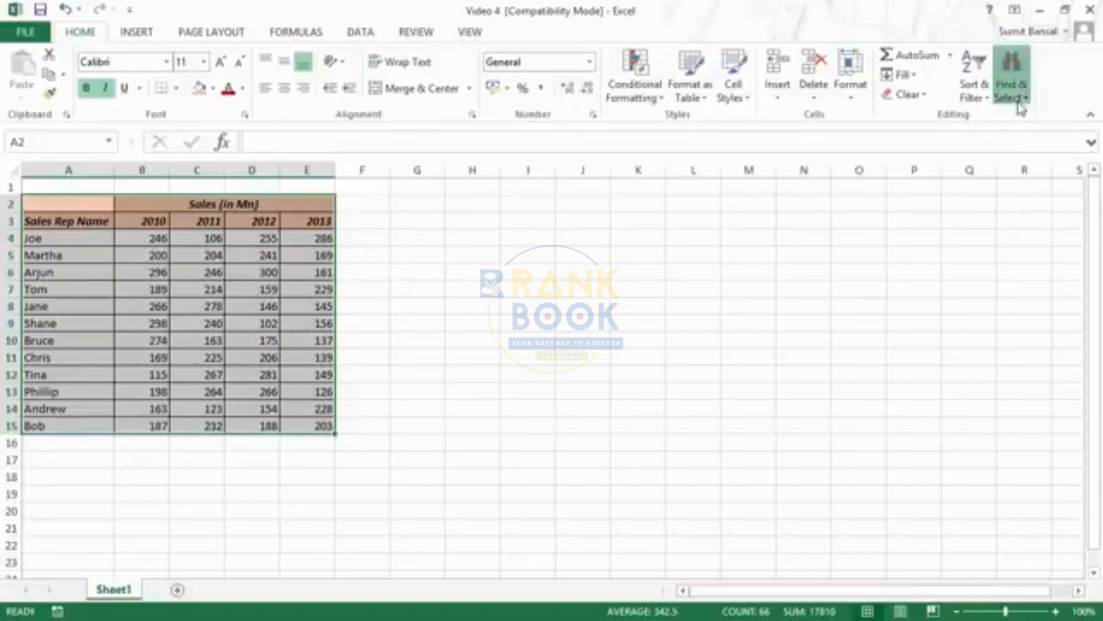
click(1020, 102)
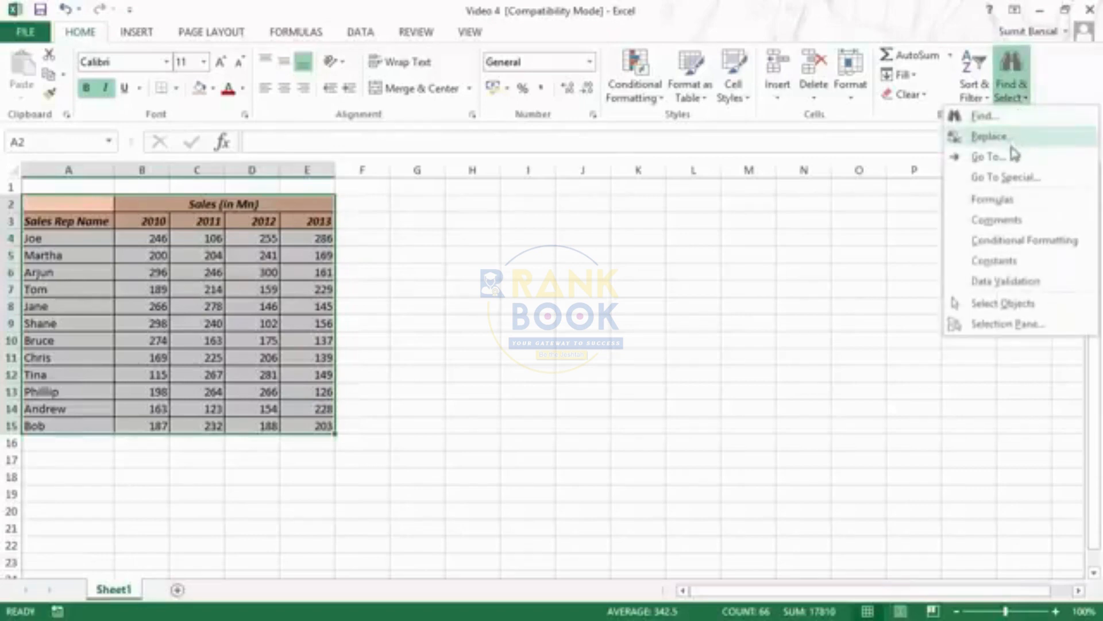
click(1019, 187)
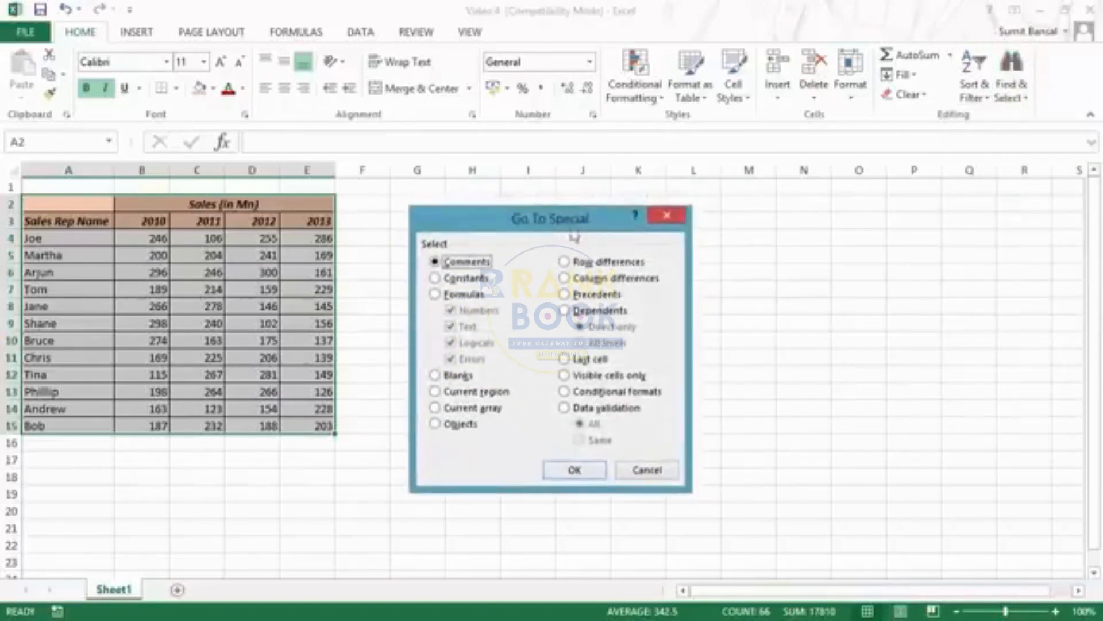
drag(554, 222, 616, 176)
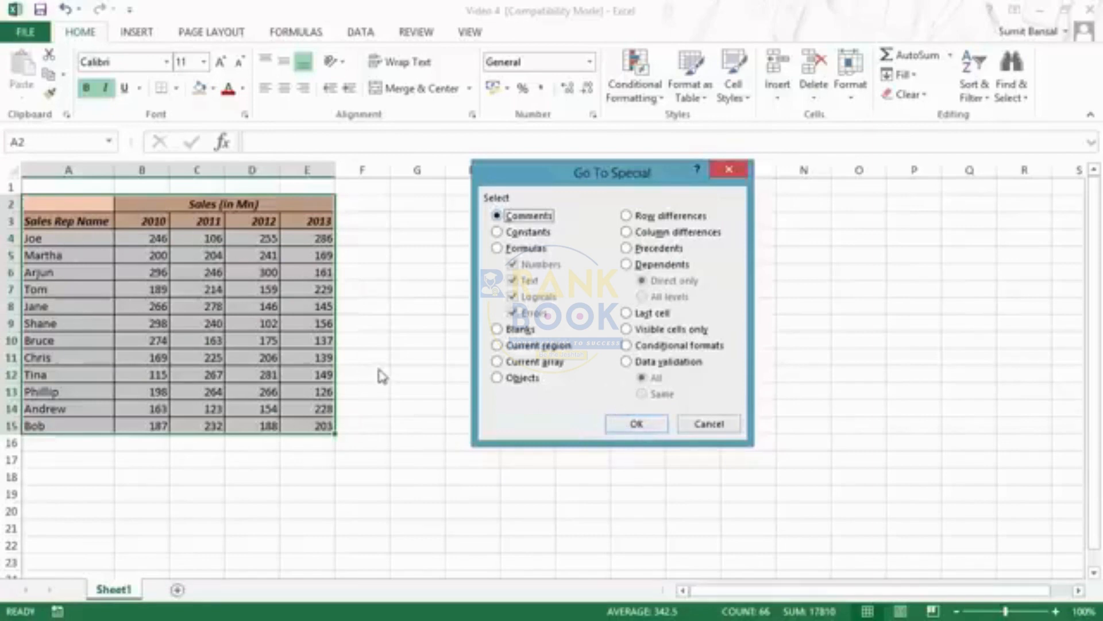
click(498, 233)
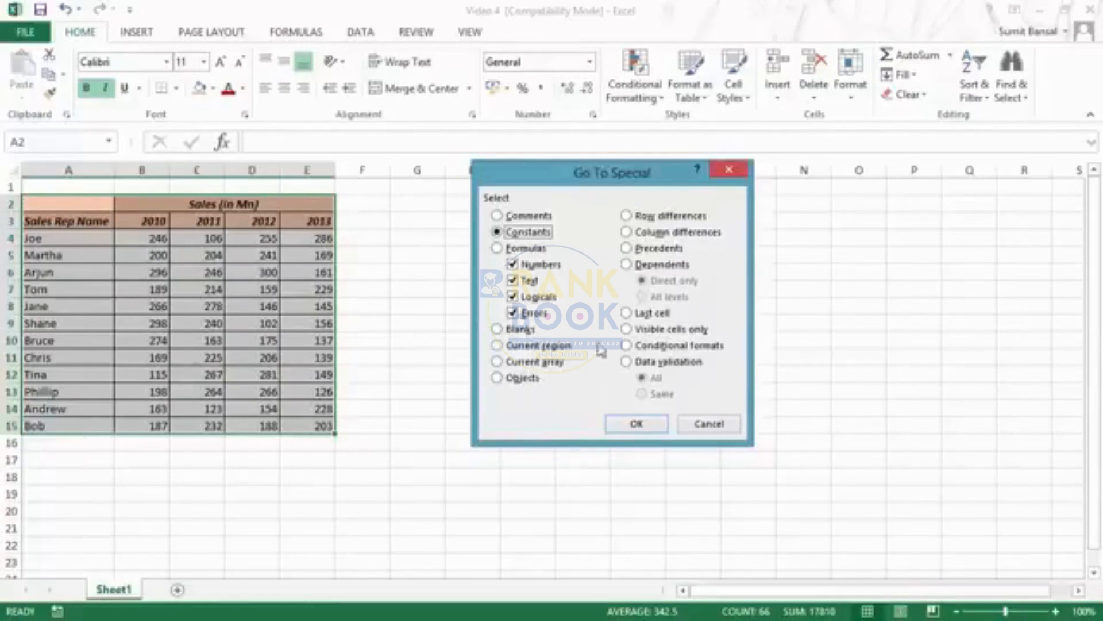
drag(564, 178, 602, 174)
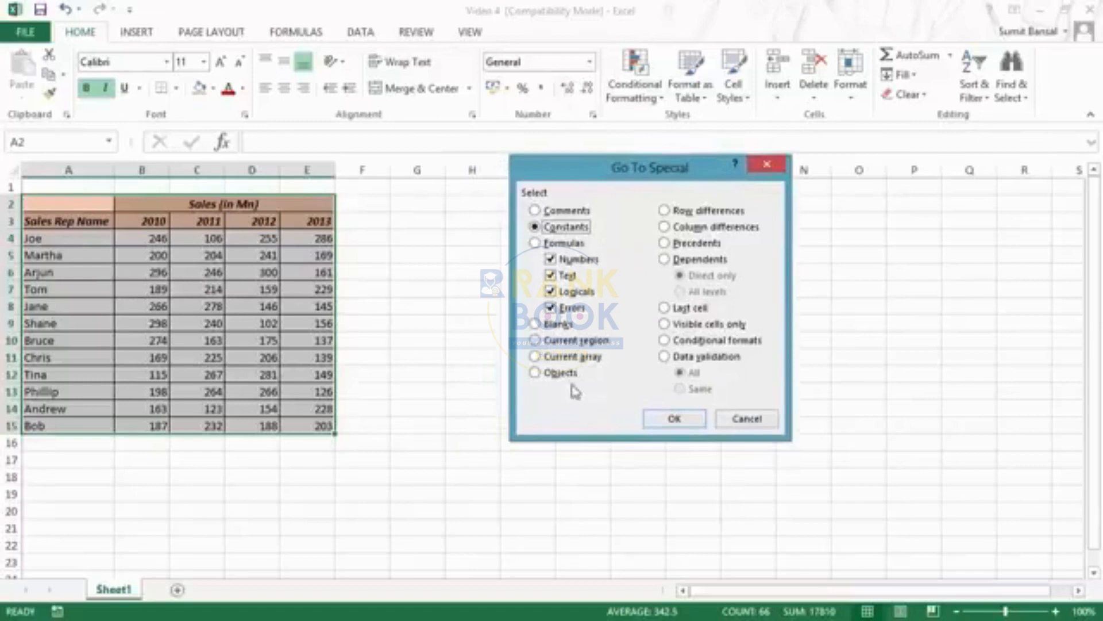
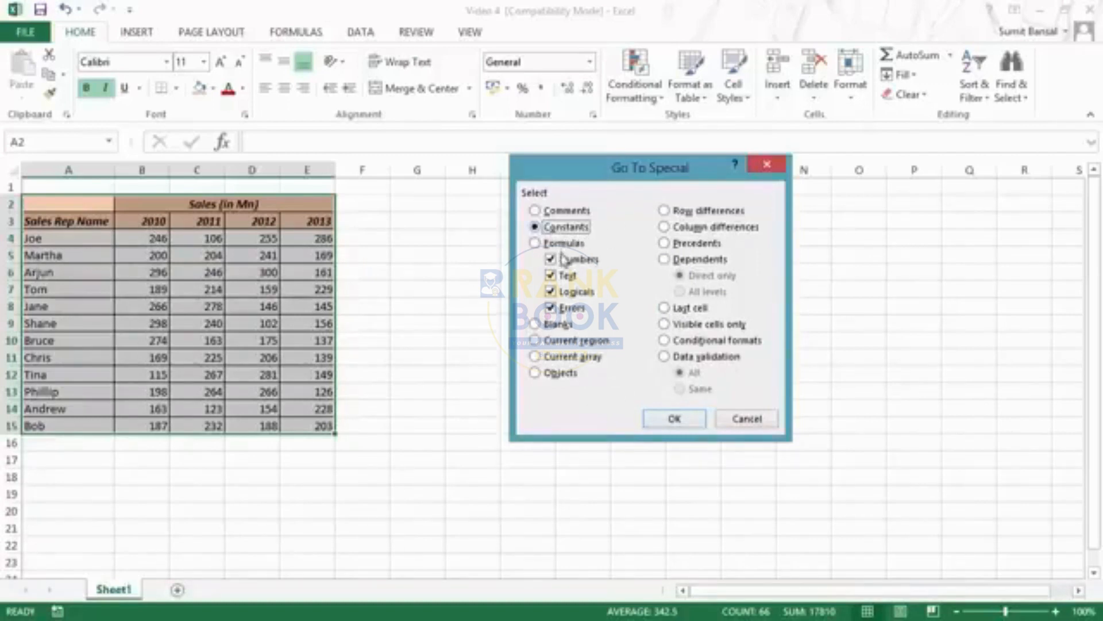
Limit the Constants selection to numbers by excluding text, logicals and errors, and apply it to the sales table
click(551, 277)
click(552, 292)
click(551, 308)
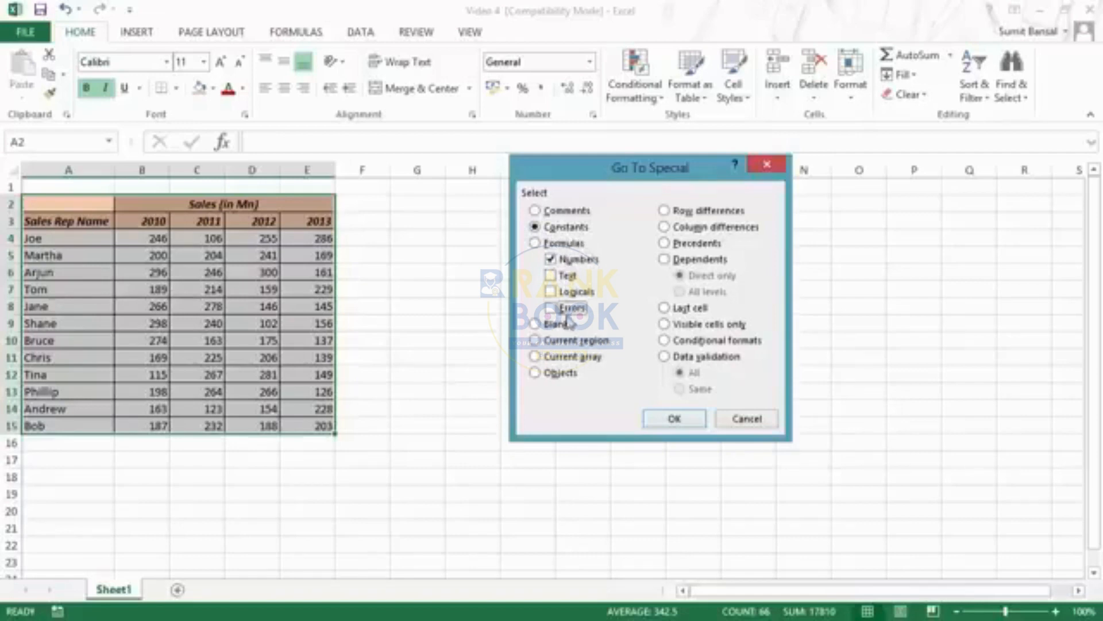
click(675, 422)
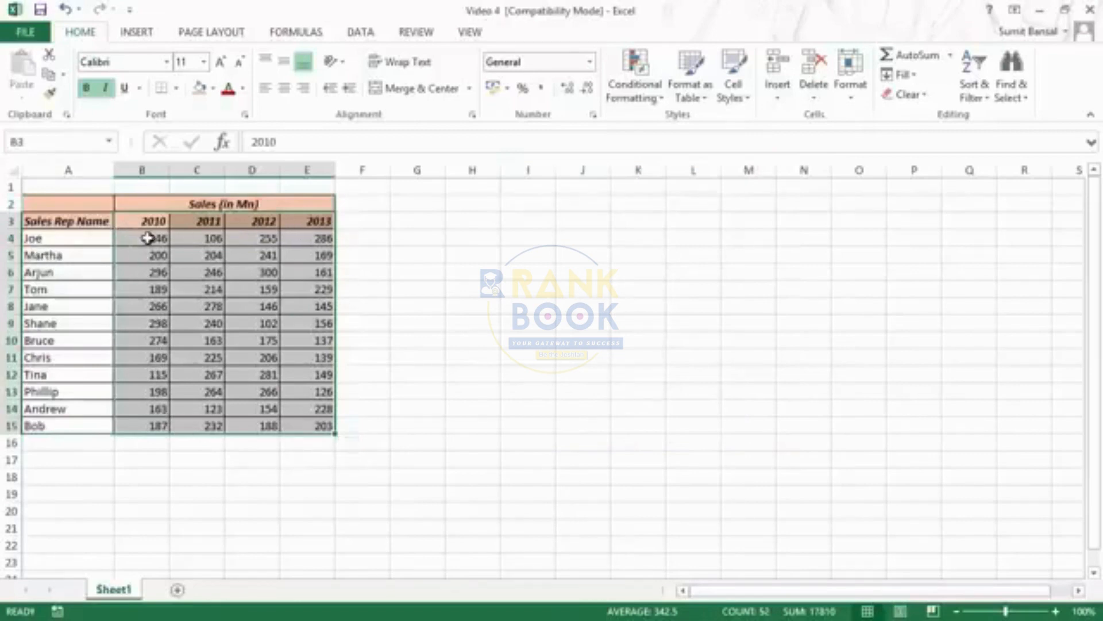
Reselect the sales table A2:E15 and use Go To Special to select only its text constants, excluding numbers, logicals and errors
key(ctrl+a)
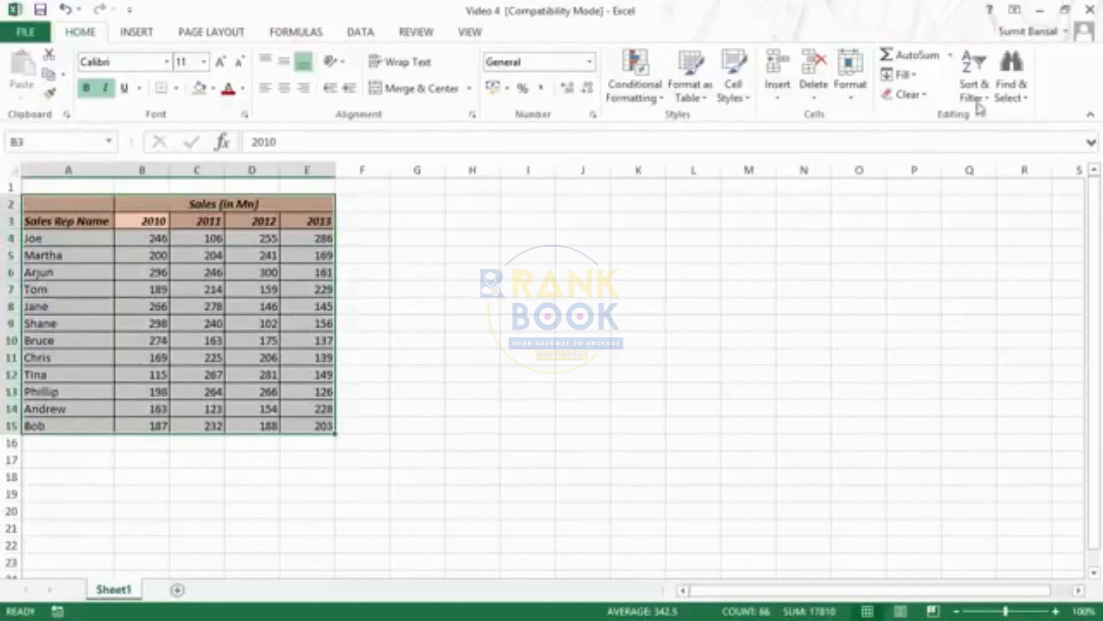
click(1011, 98)
click(1003, 179)
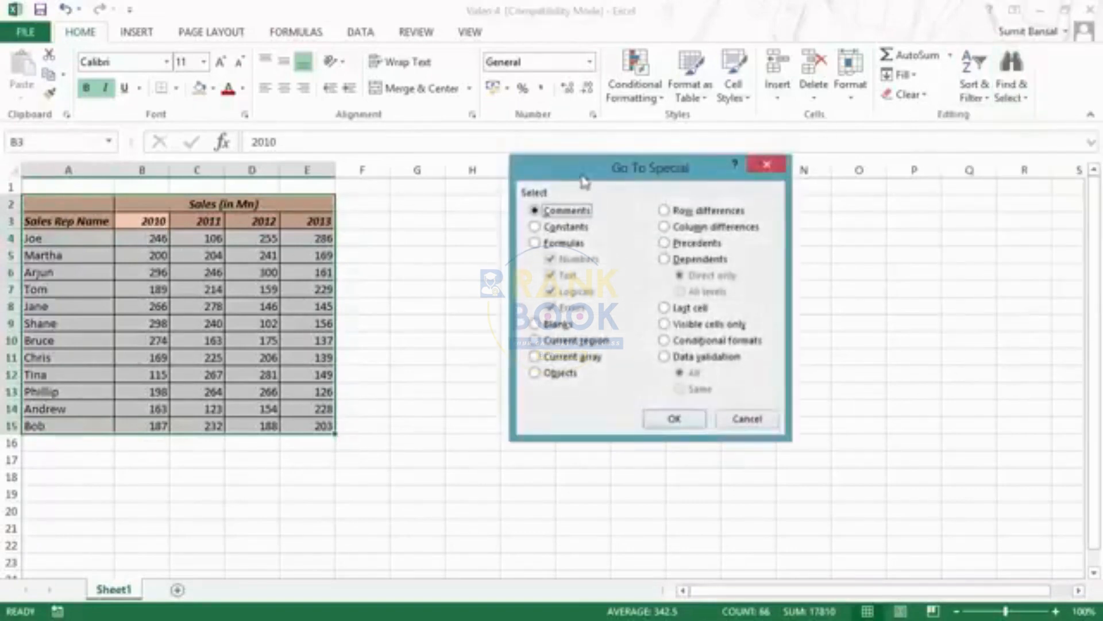
drag(583, 181, 509, 202)
click(477, 248)
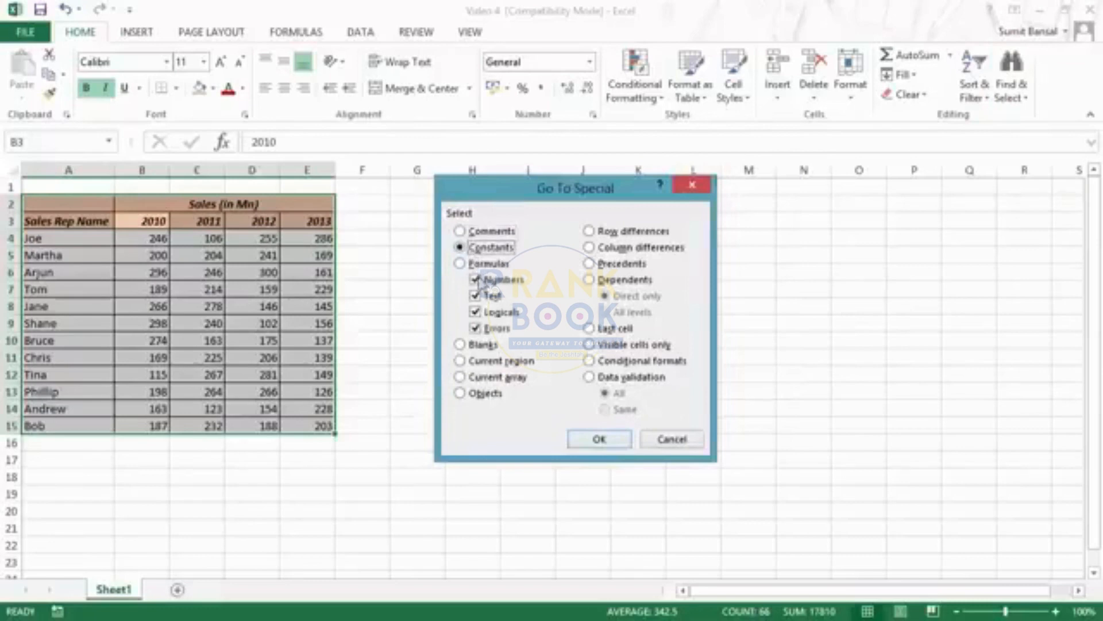
click(477, 281)
click(477, 312)
click(477, 328)
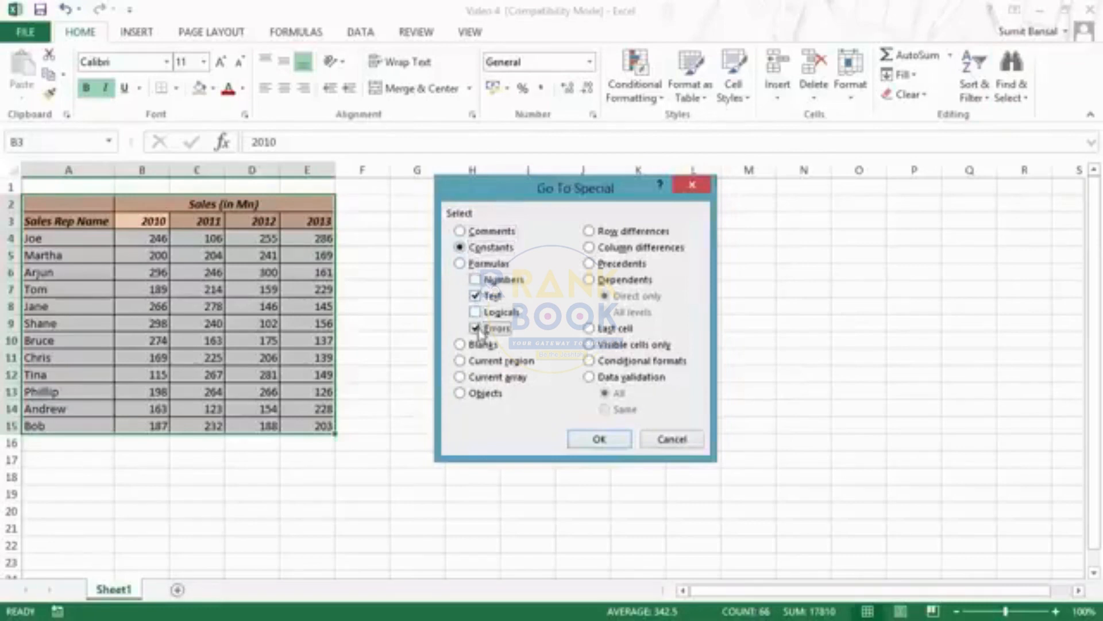
click(599, 443)
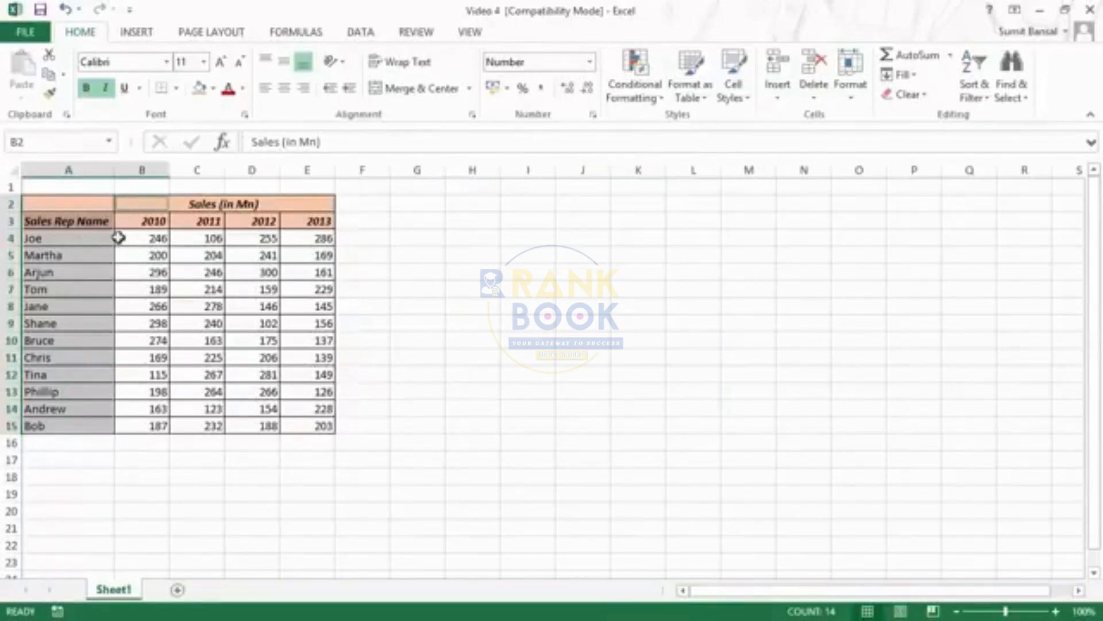
Enter the formula =B15/0 in cell B16 below the table and fill it across to E16
key(ctrl+a)
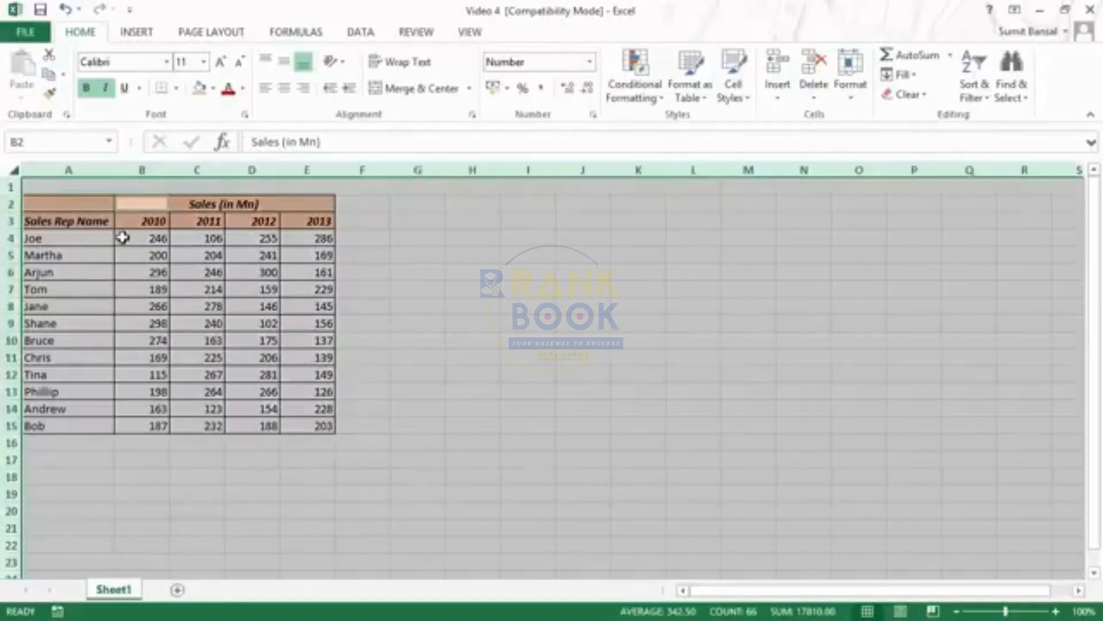
click(155, 440)
text(=)
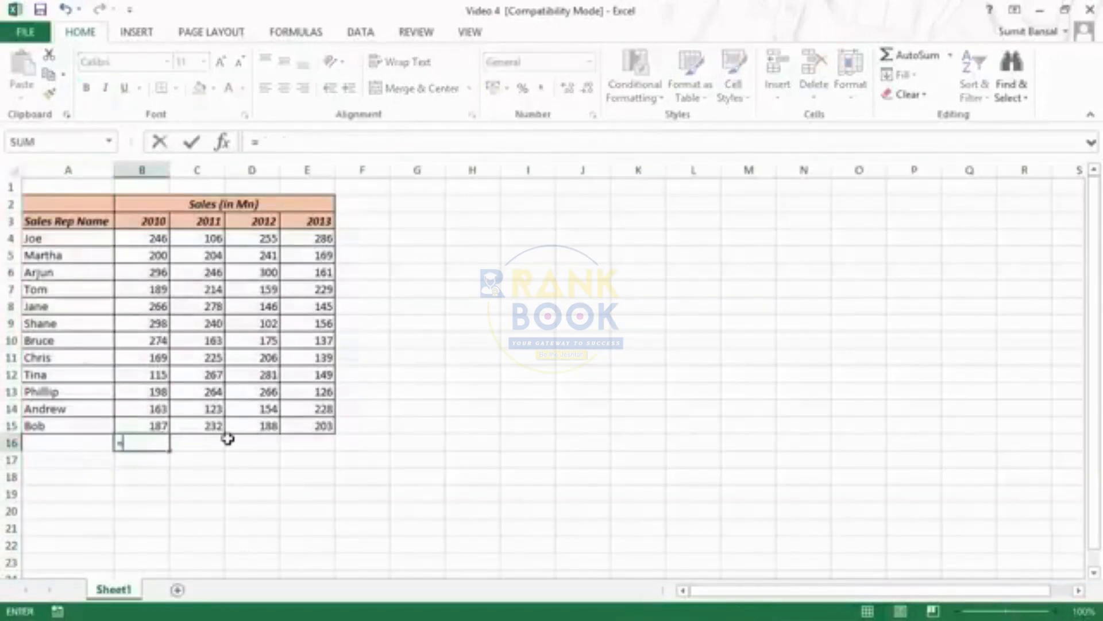
text(0/)
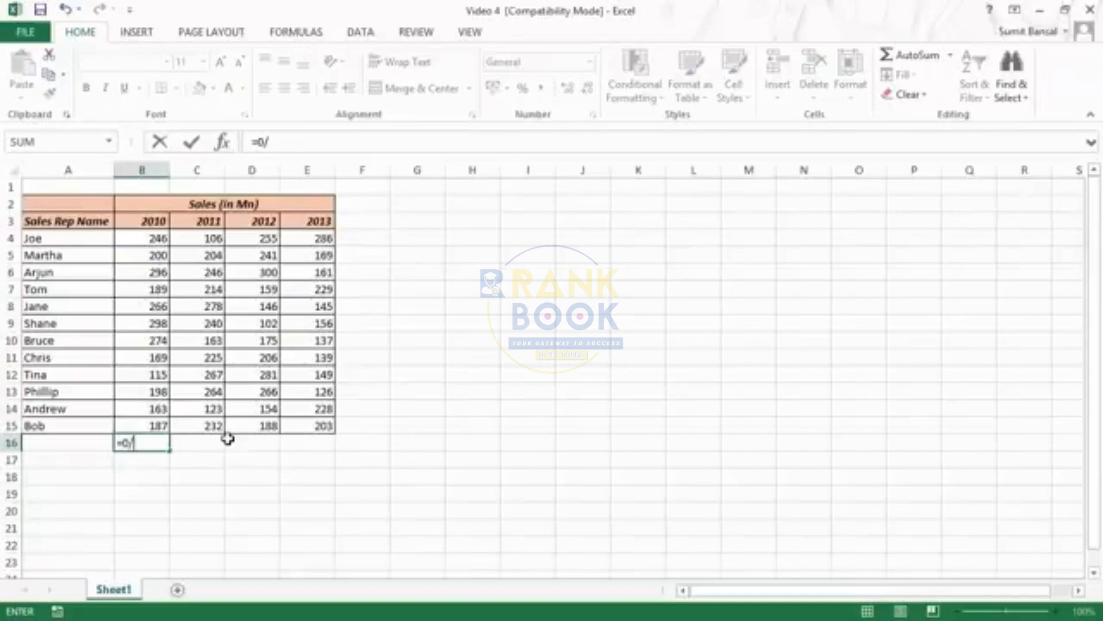
key(Up)
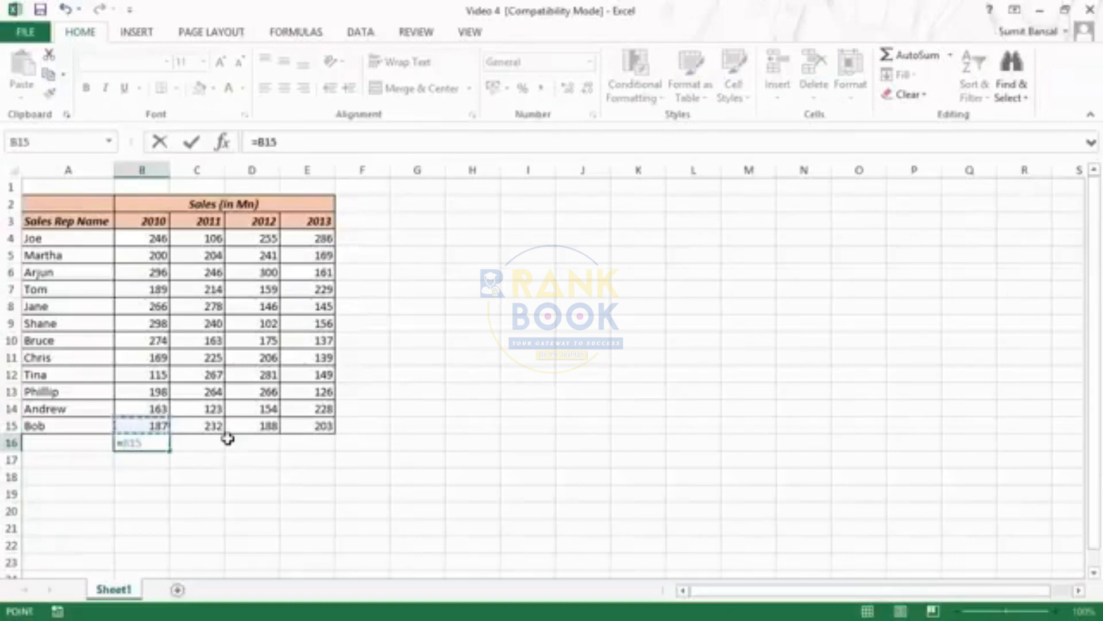
text(/0)
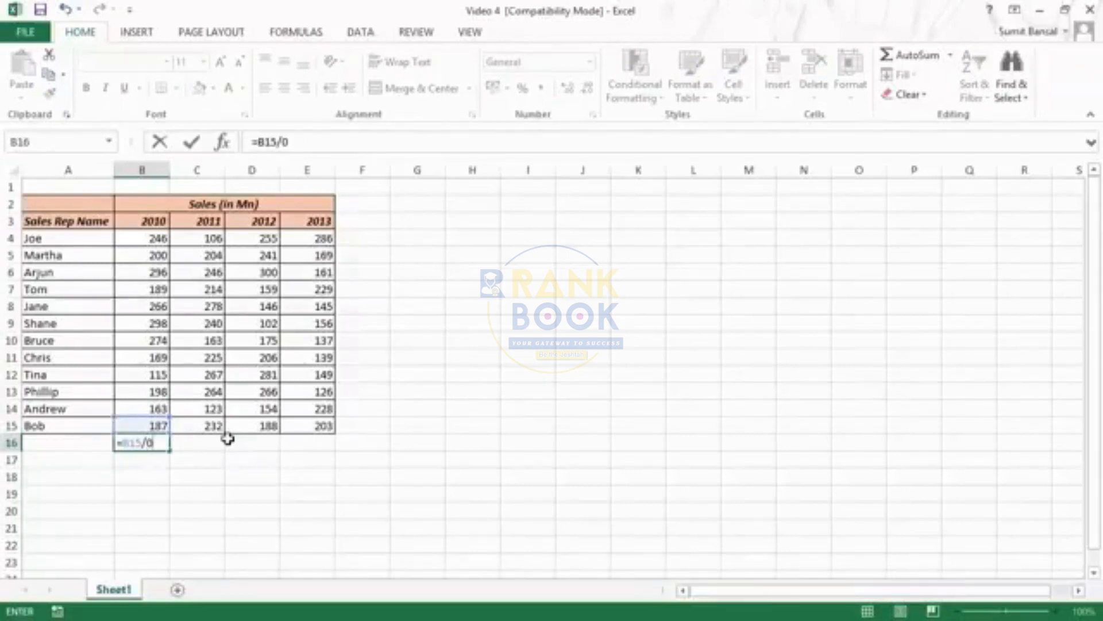
key(Return)
key(Up)
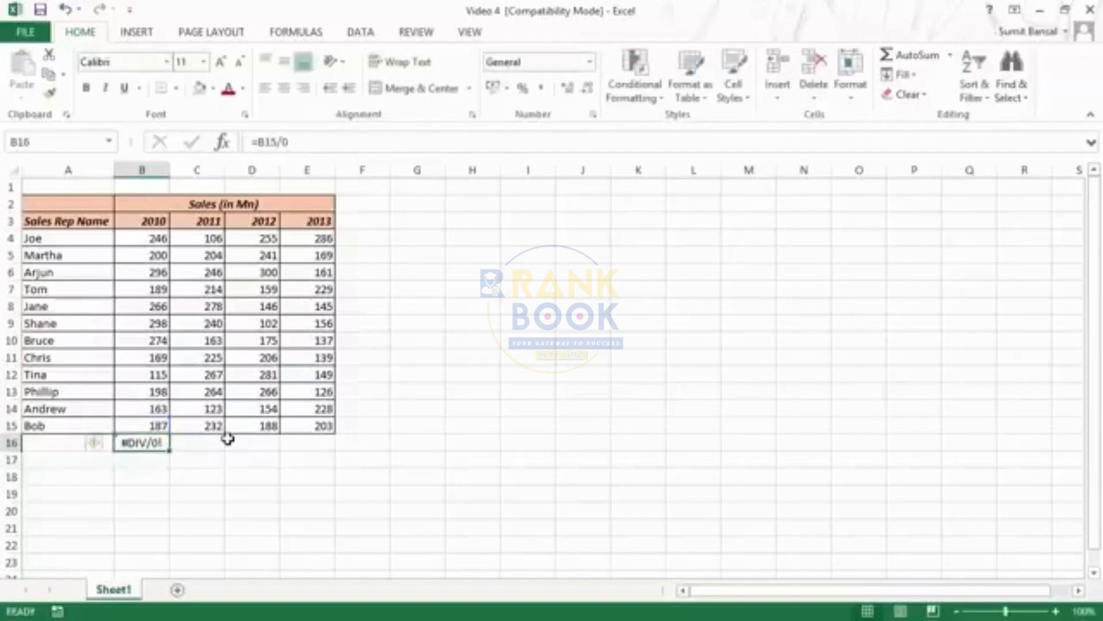
drag(173, 454, 310, 451)
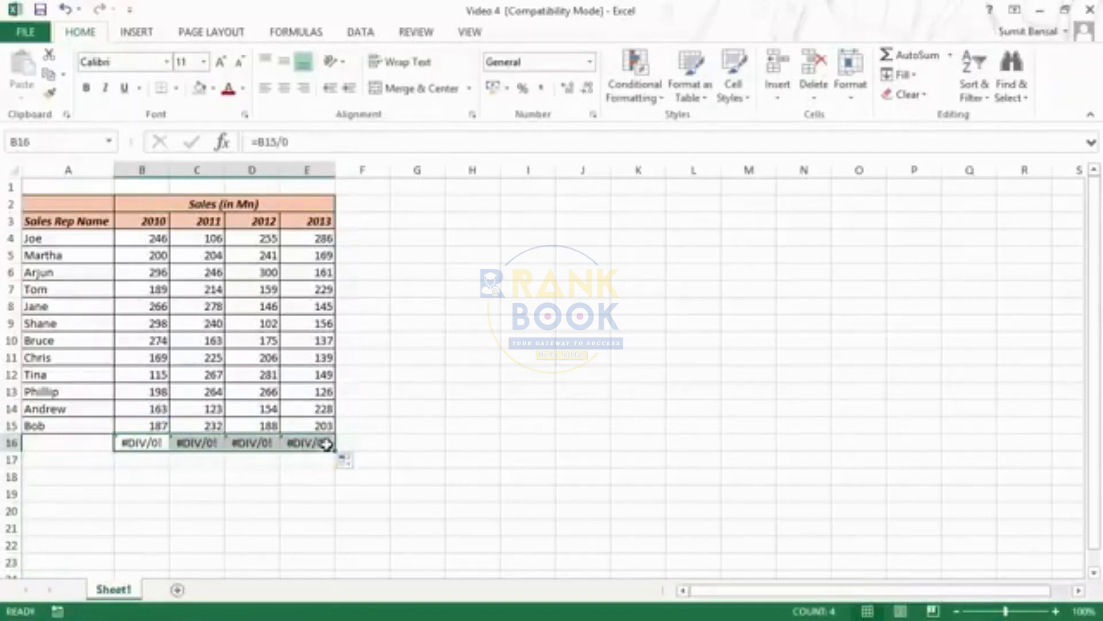
Select the range A2:E16 including the new formula row and open Go To Special from the Go To dialog
click(79, 260)
key(ctrl+a)
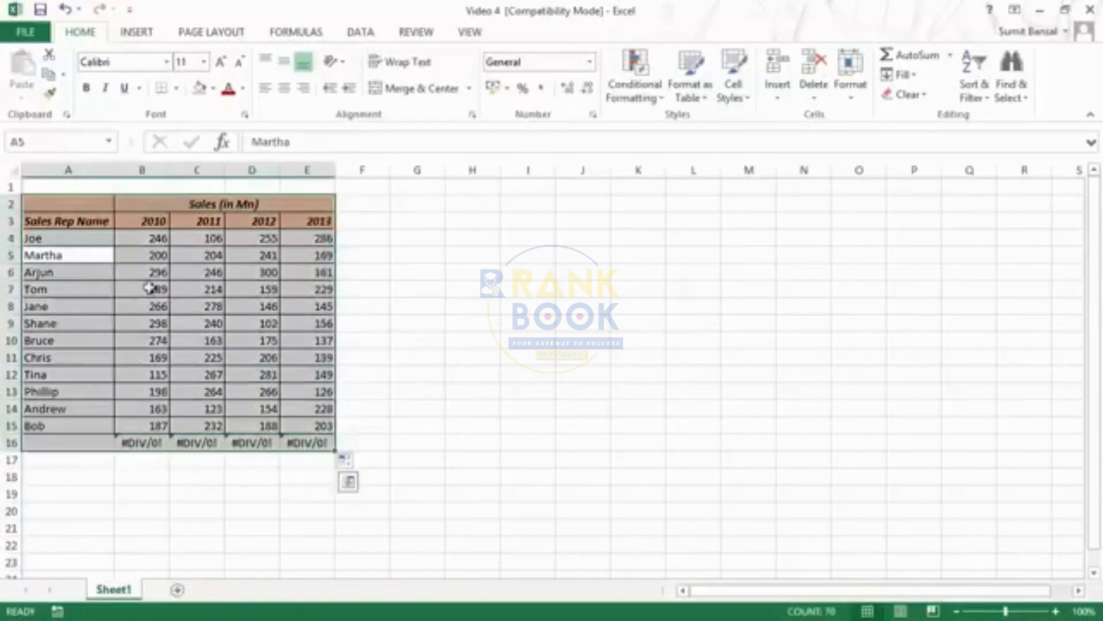
click(1011, 81)
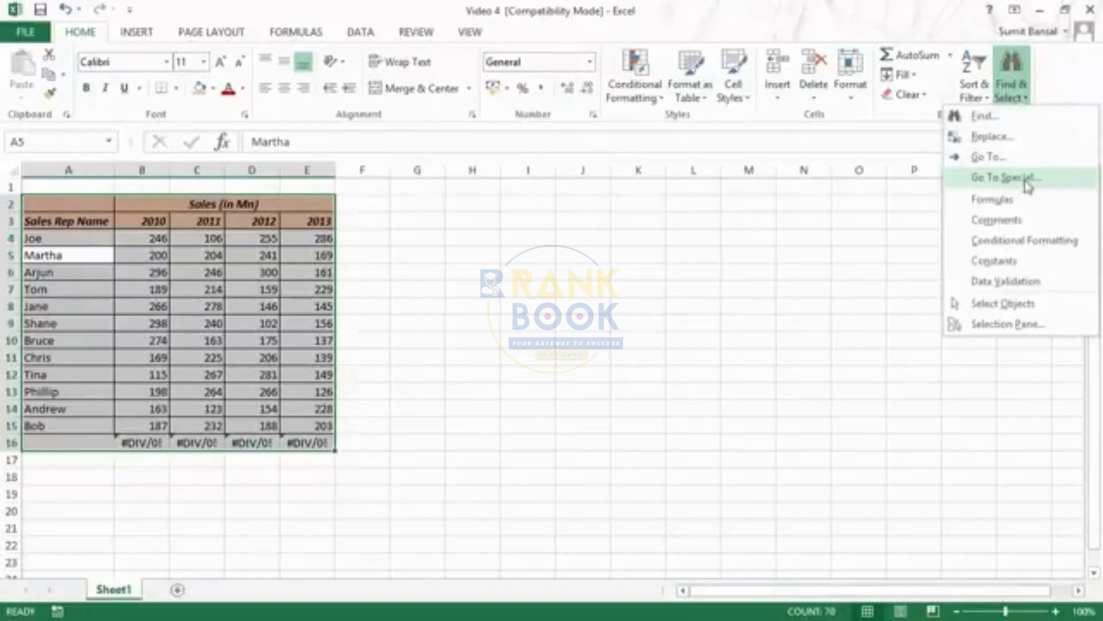
click(409, 232)
key(F5)
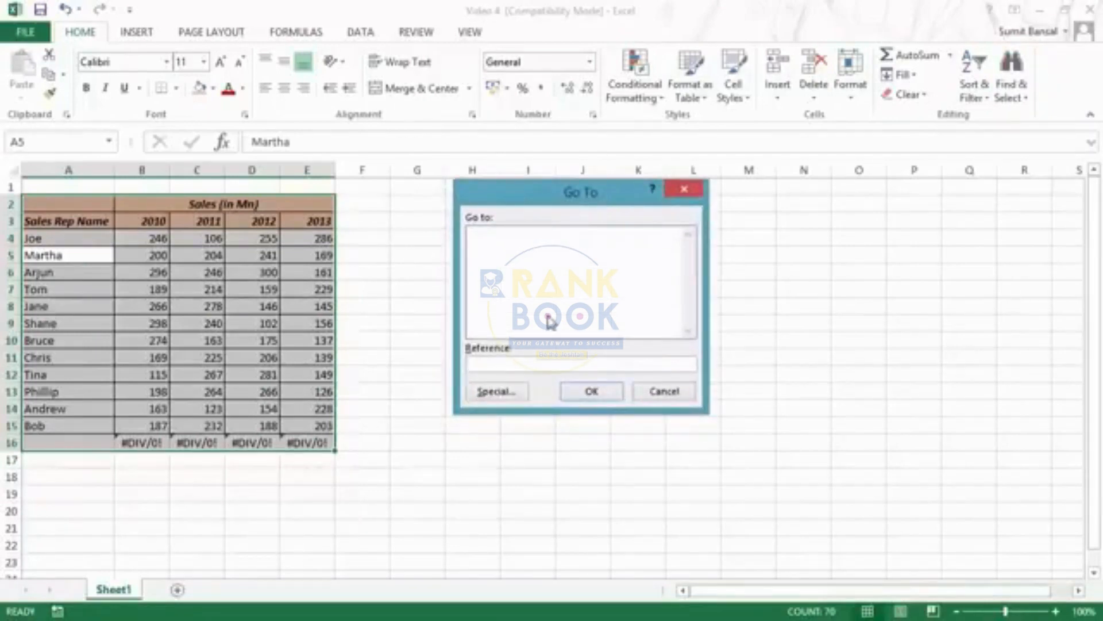
click(499, 395)
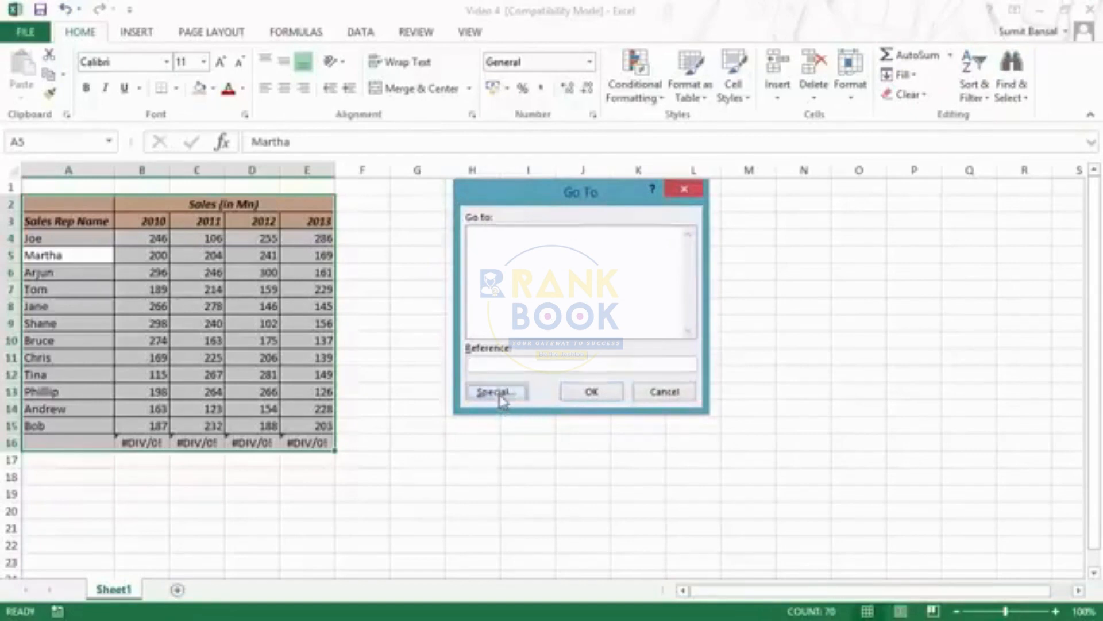
drag(529, 173, 520, 206)
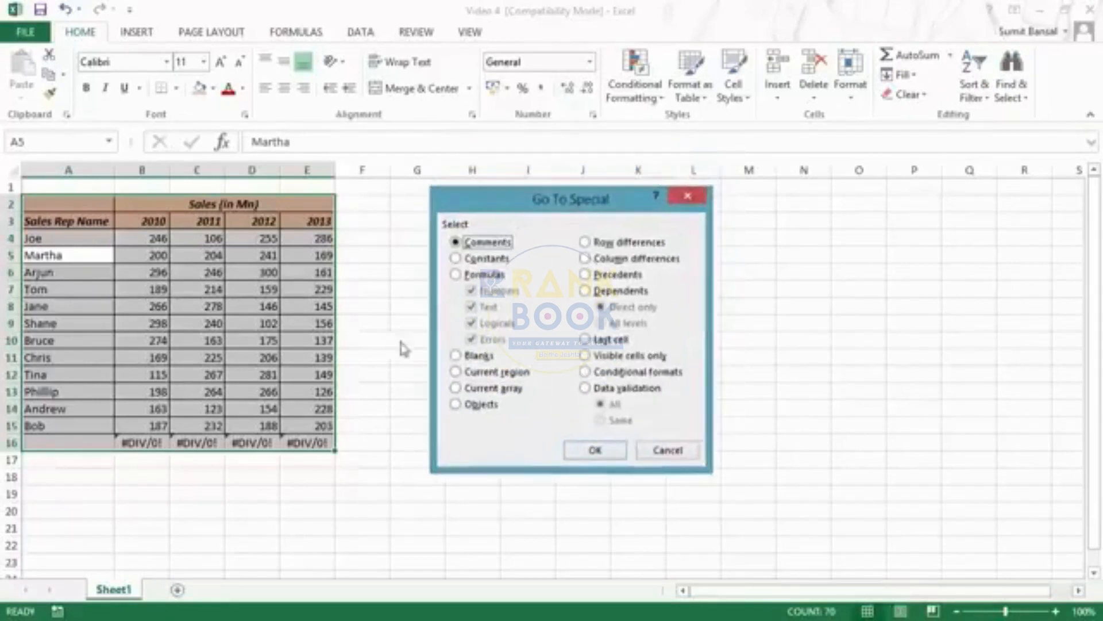
Select only the formulas that return errors, excluding numbers, text and logicals, and delete them from row 16
click(455, 275)
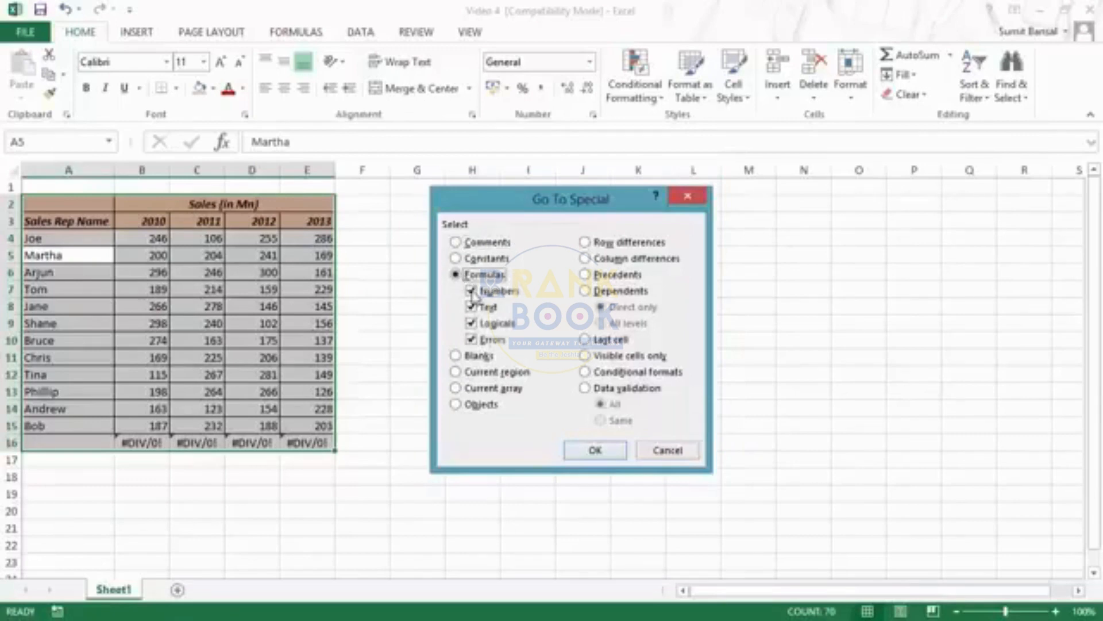
click(471, 291)
click(472, 307)
click(472, 323)
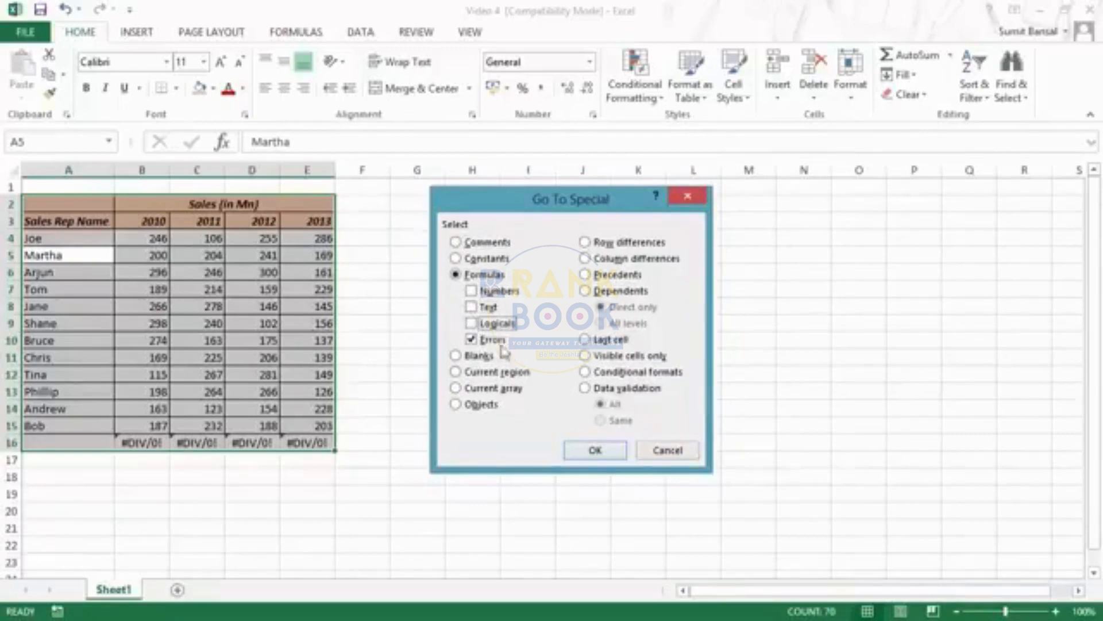
click(595, 451)
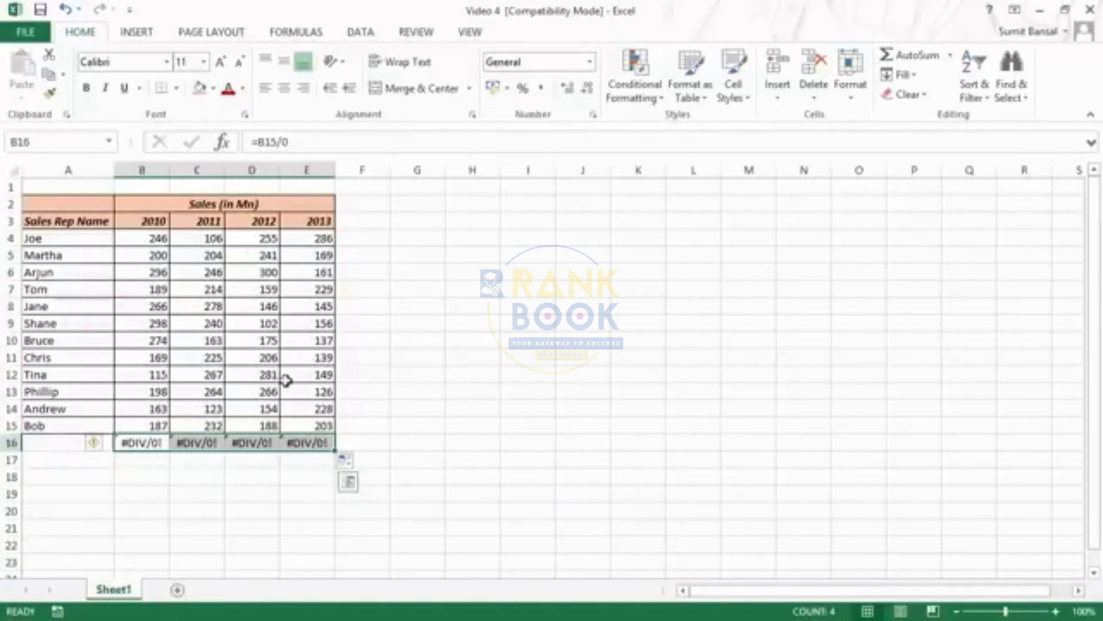
key(Delete)
Enter the formula =E4+D4 in cell F4 beside the table's first sales rep row
click(345, 241)
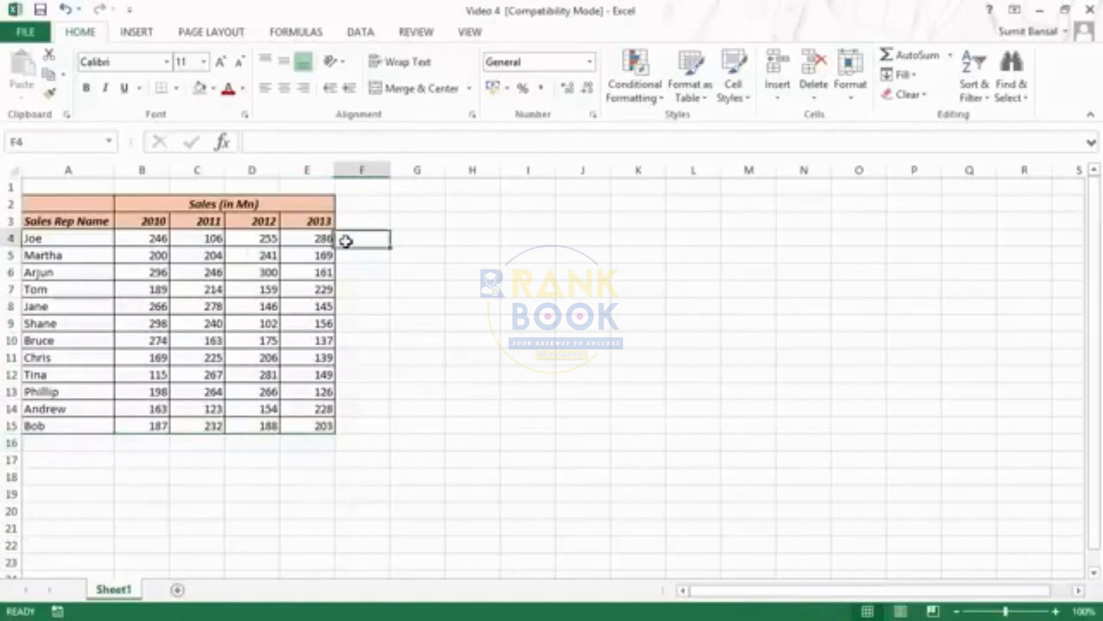
text(=)
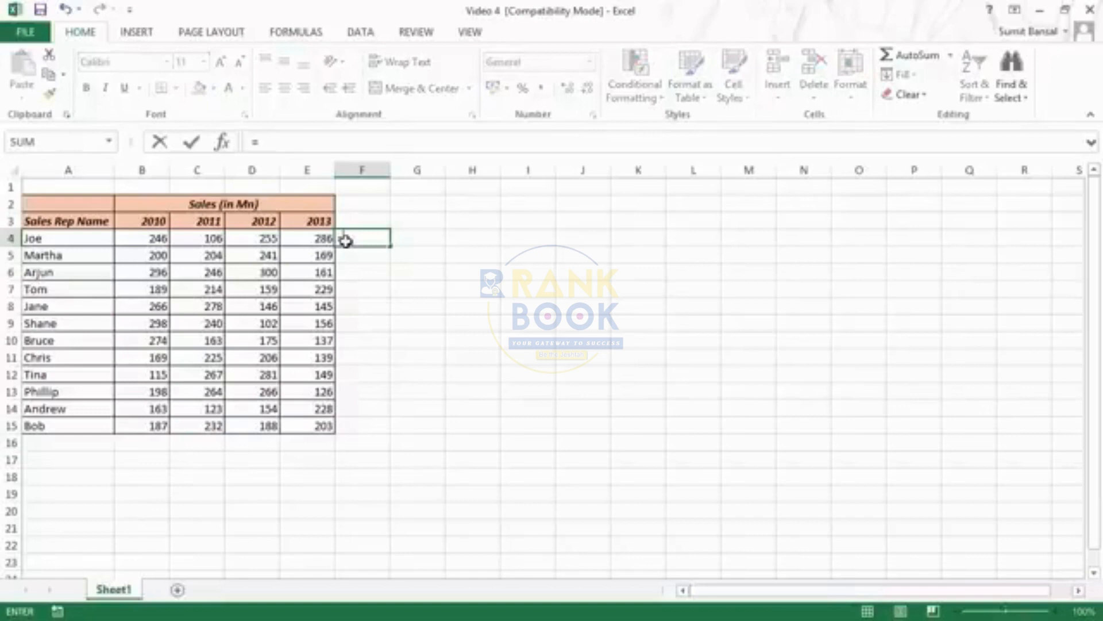
click(327, 239)
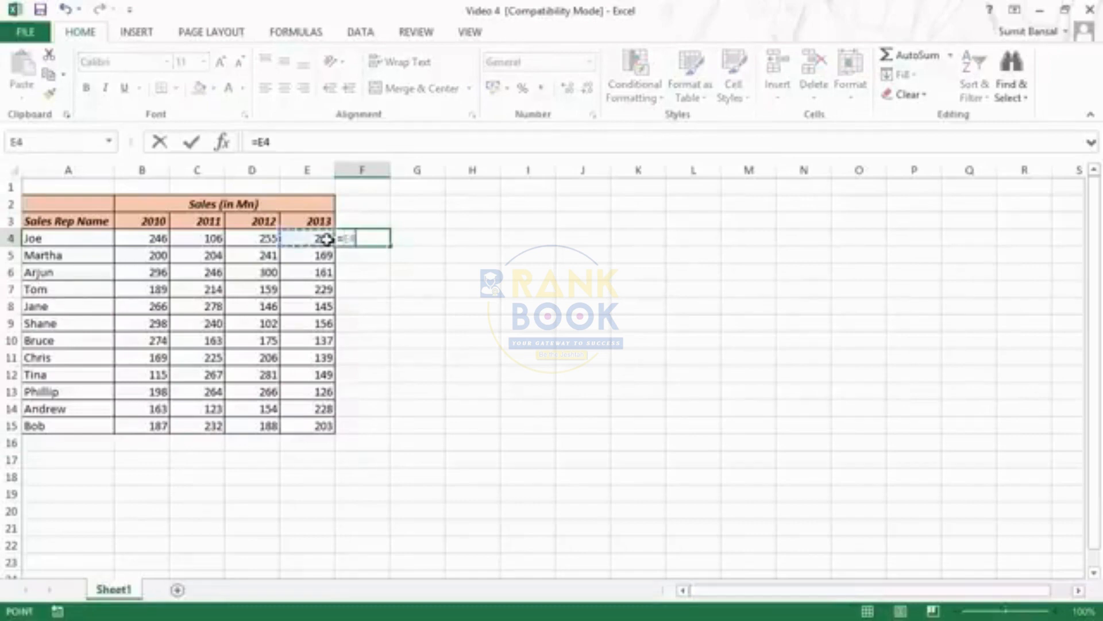
text(+)
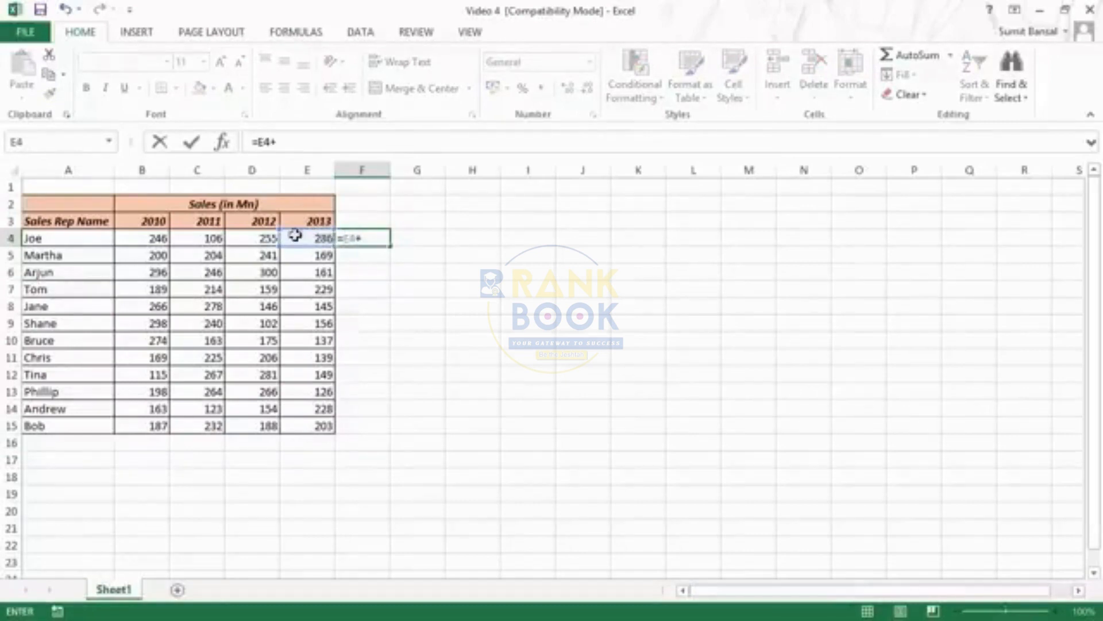
click(264, 238)
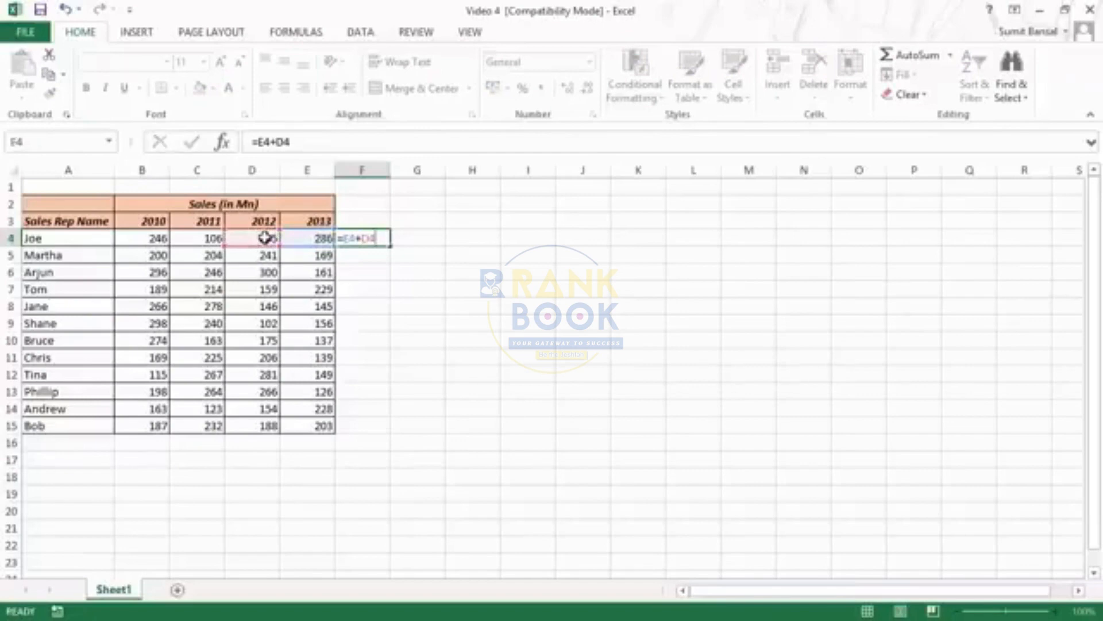
key(ctrl+Return)
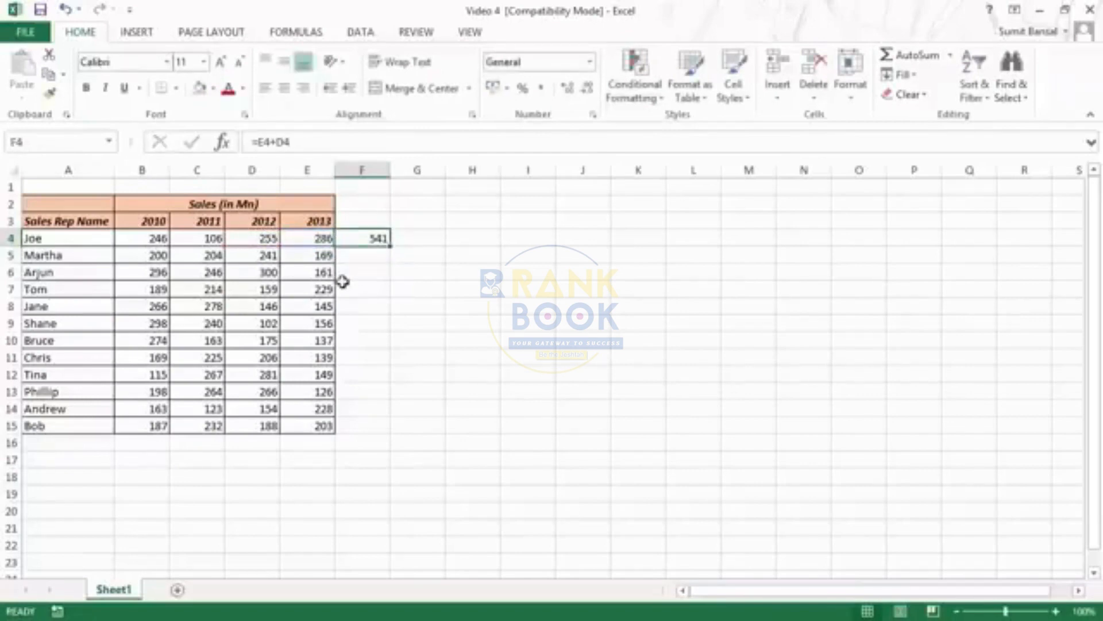
Select the range A2:F15 and use Go To Special to select the direct precedents of its formula
key(ctrl+a)
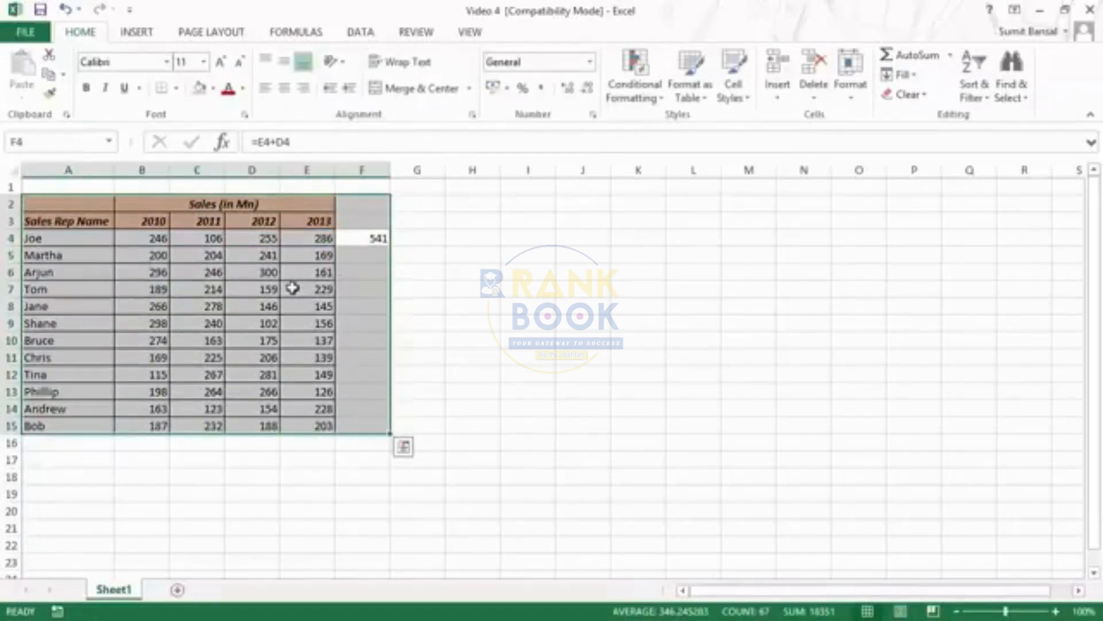
key(F5)
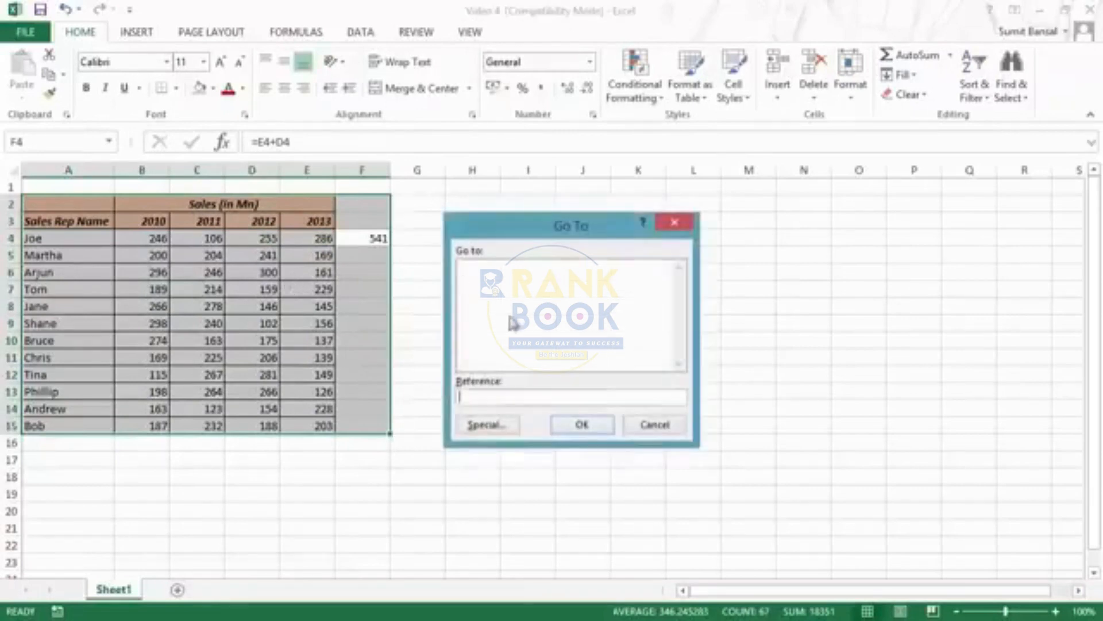
click(485, 426)
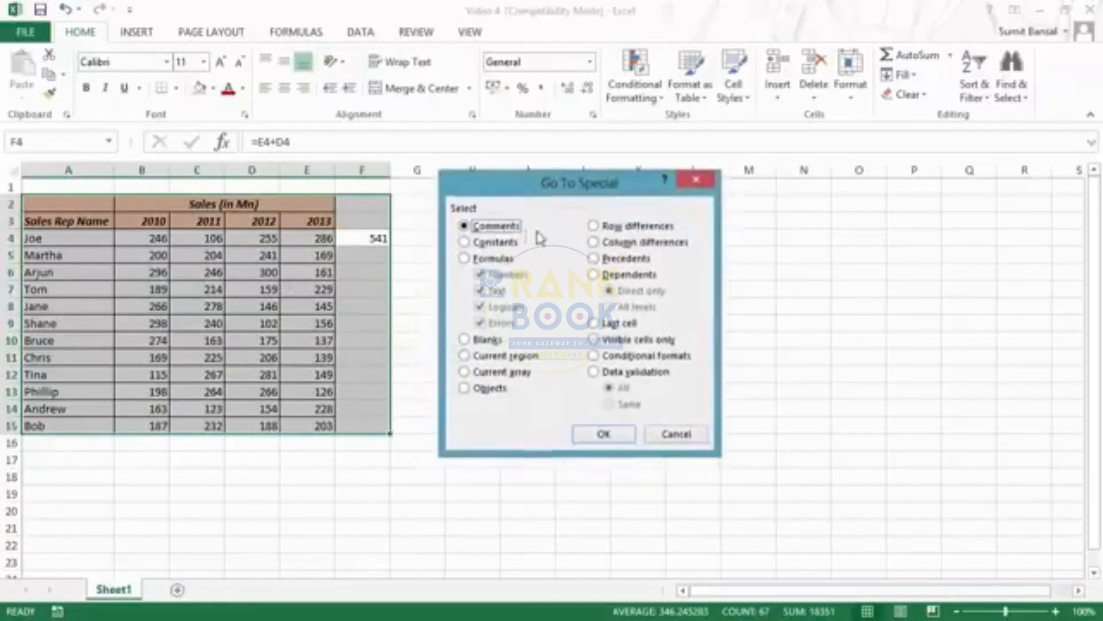
click(597, 259)
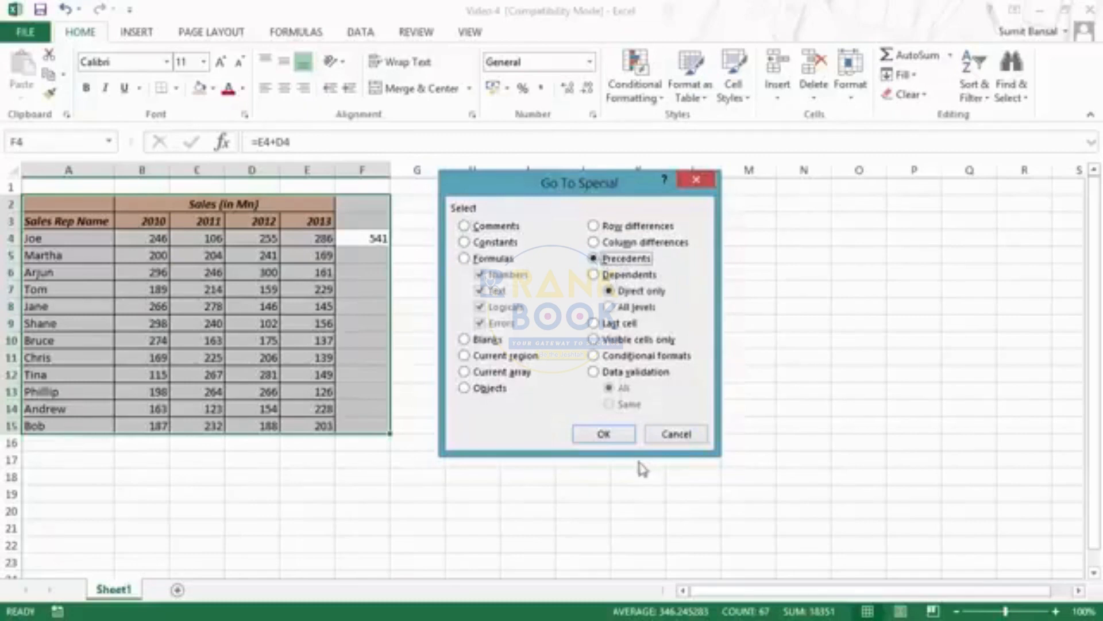
click(611, 437)
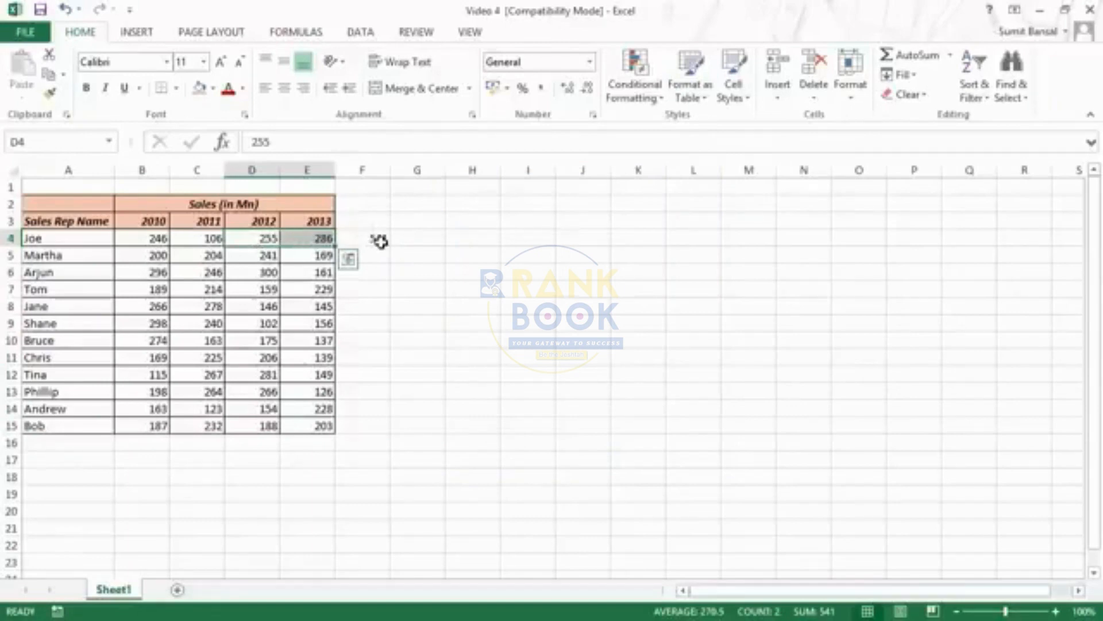
Select the range A2:F15 and use Go To Special to select the direct dependents of D4
key(ctrl+a)
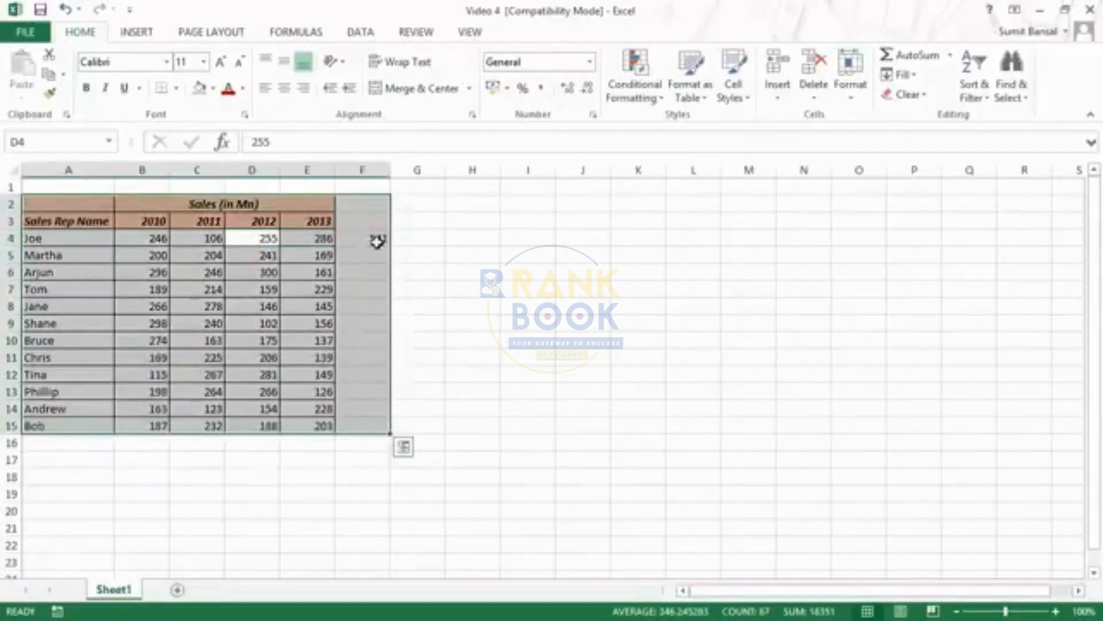
key(F5)
click(497, 407)
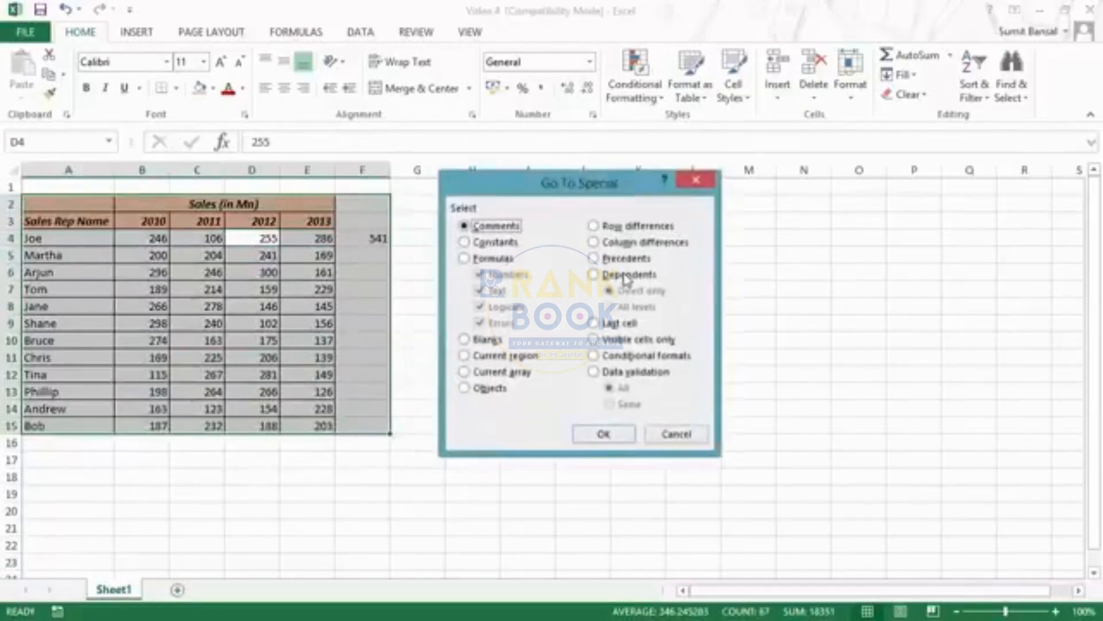
click(594, 275)
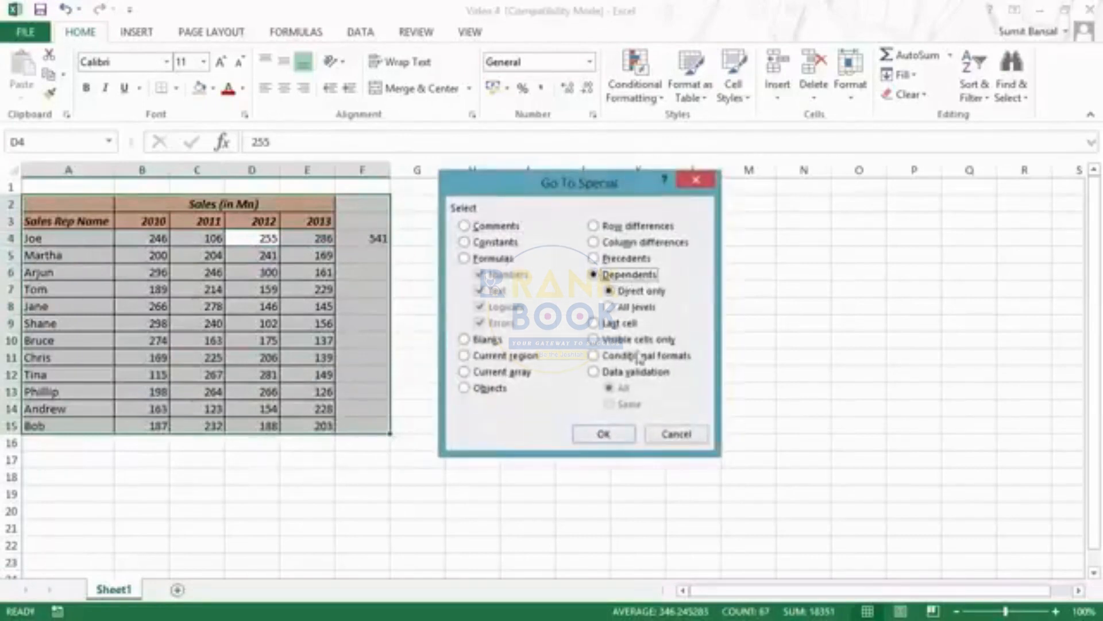
click(602, 436)
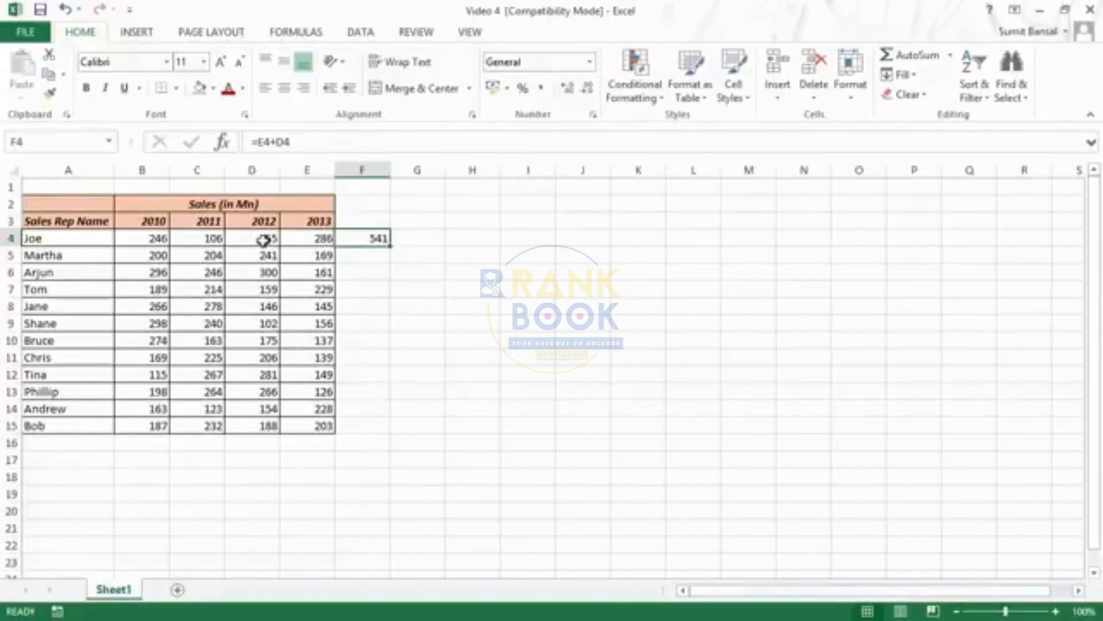
Examine the Data validation and Conditional formats options in Go To Special
key(F5)
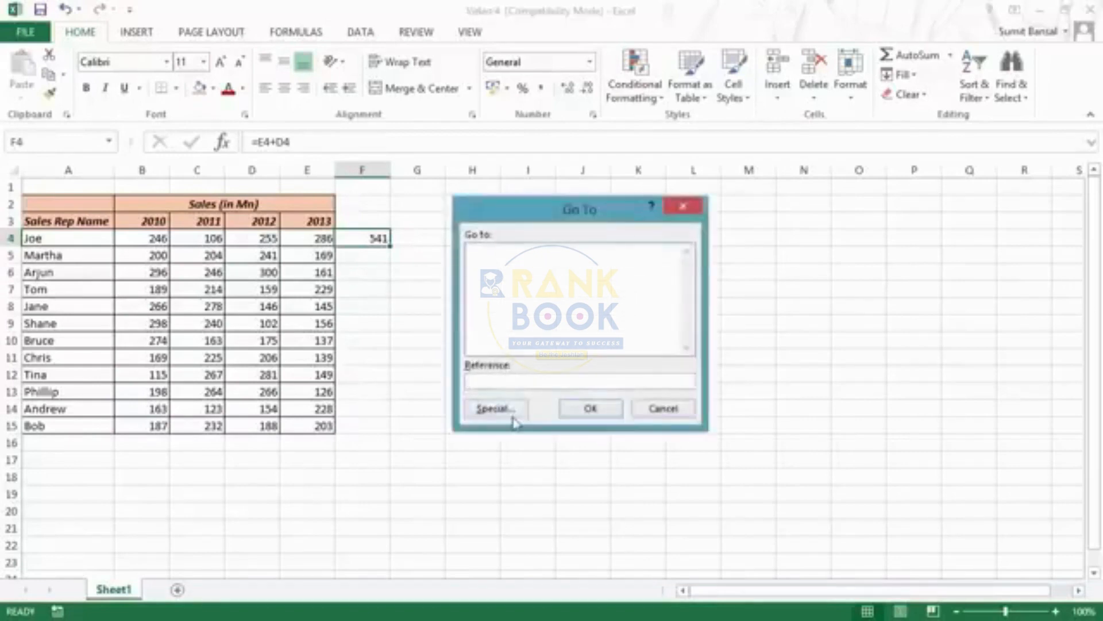
click(512, 411)
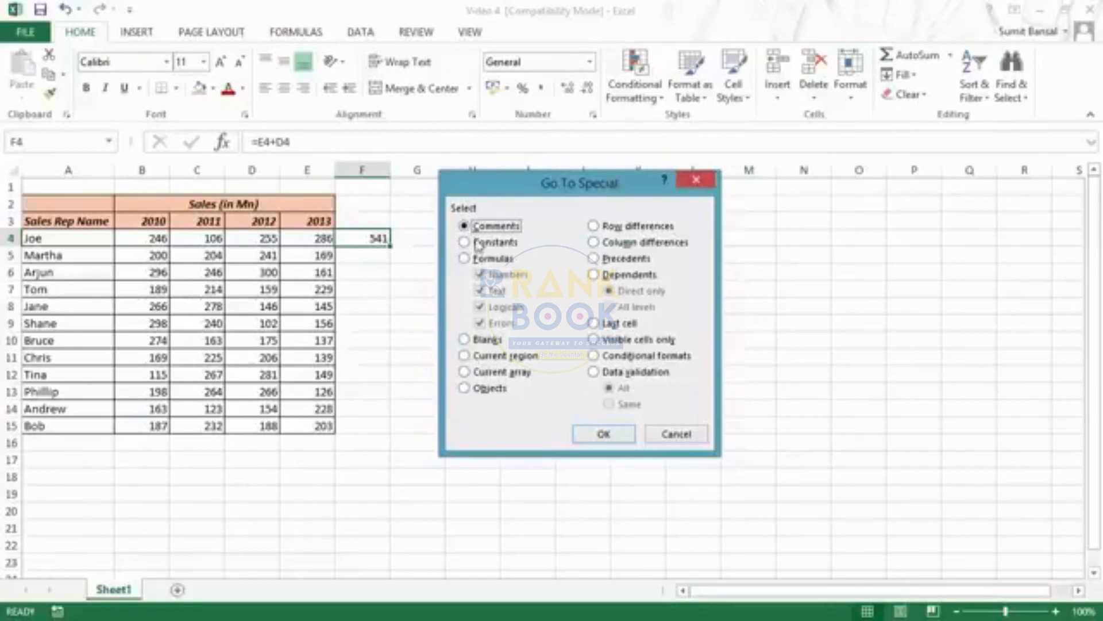
click(604, 372)
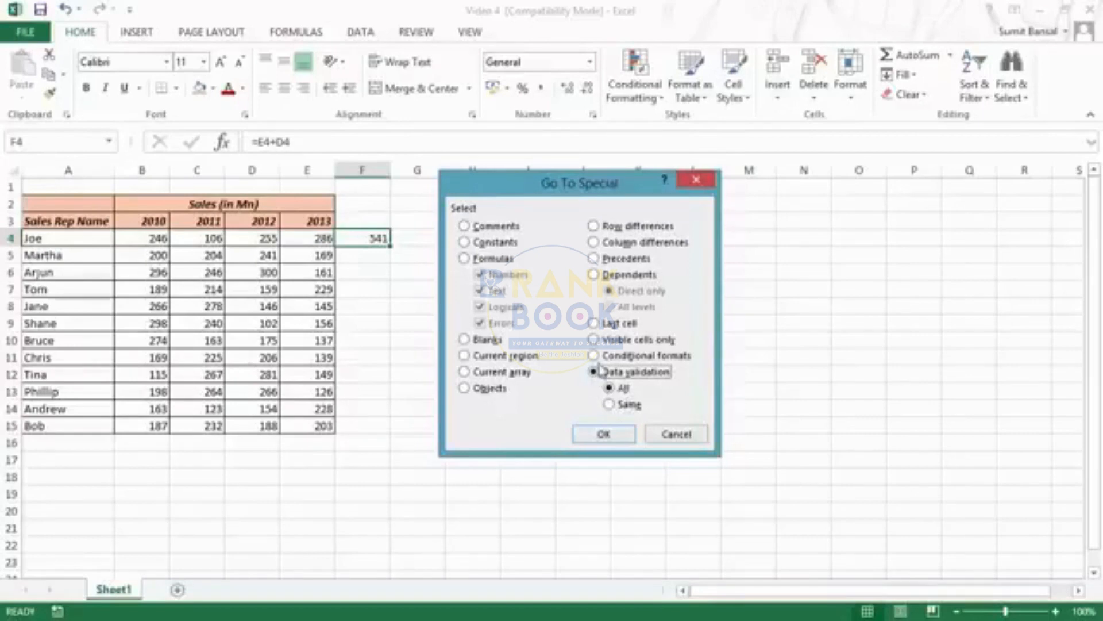
click(595, 356)
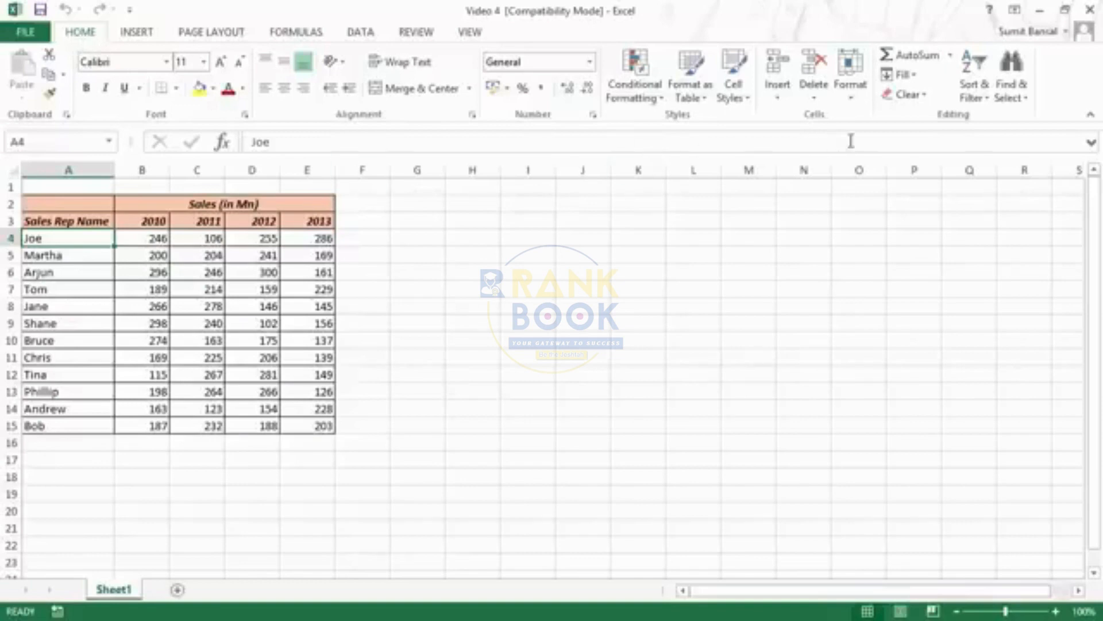
Find all cells on the sheet that contain the first sales rep's name from cell A4
click(1025, 106)
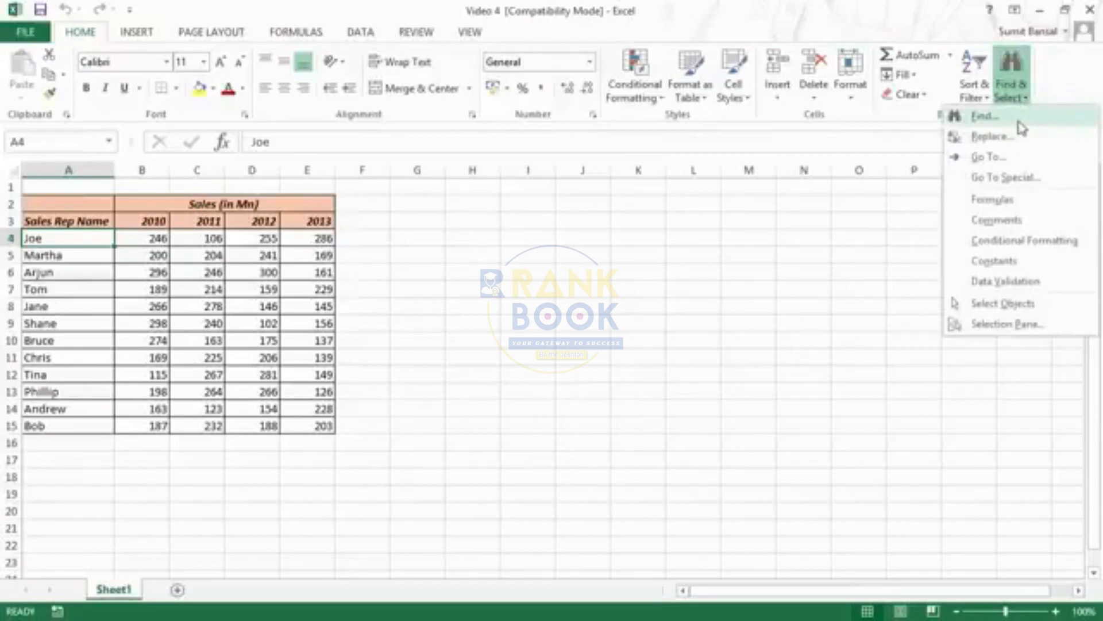
click(1019, 122)
drag(584, 291, 506, 227)
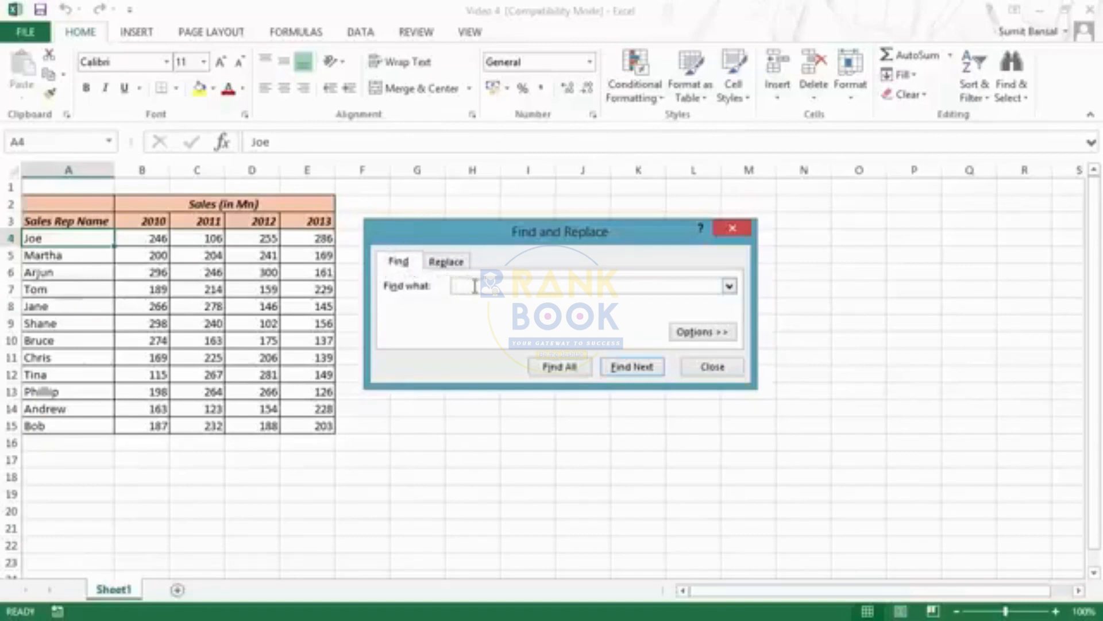
drag(541, 241, 561, 250)
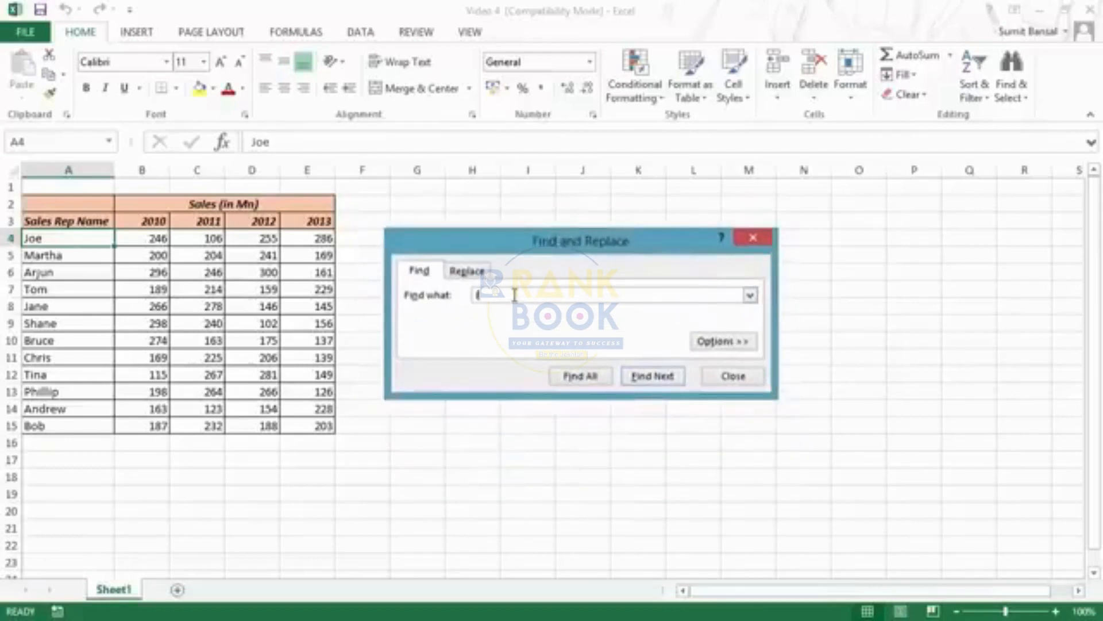
click(601, 377)
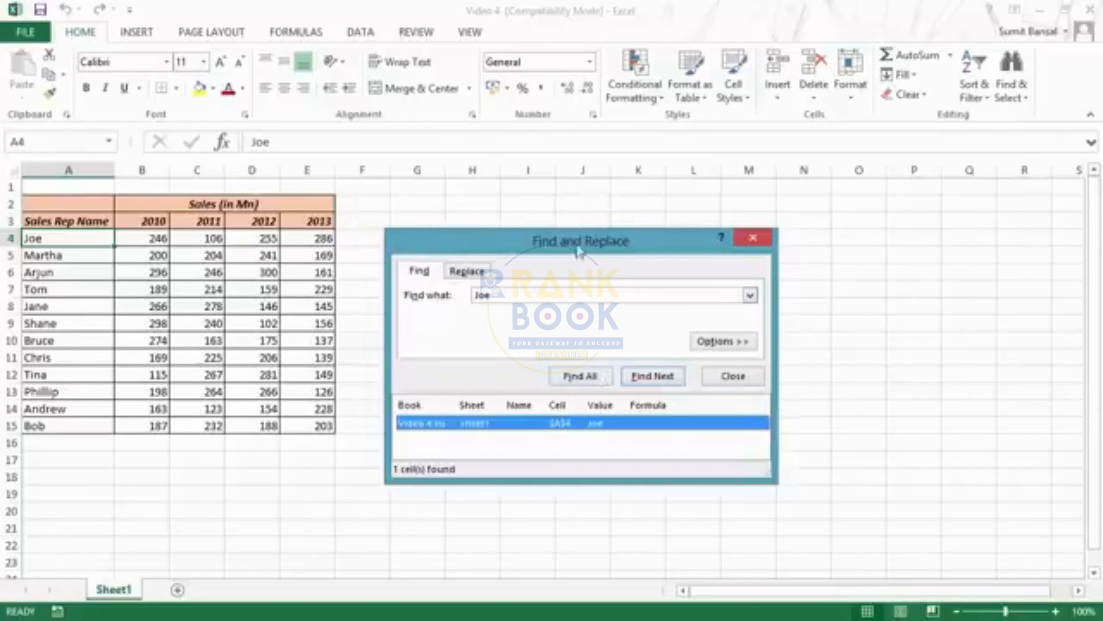
Replace the search text with the sales rep's name from cell A12 and find all matching cells
drag(578, 244, 581, 183)
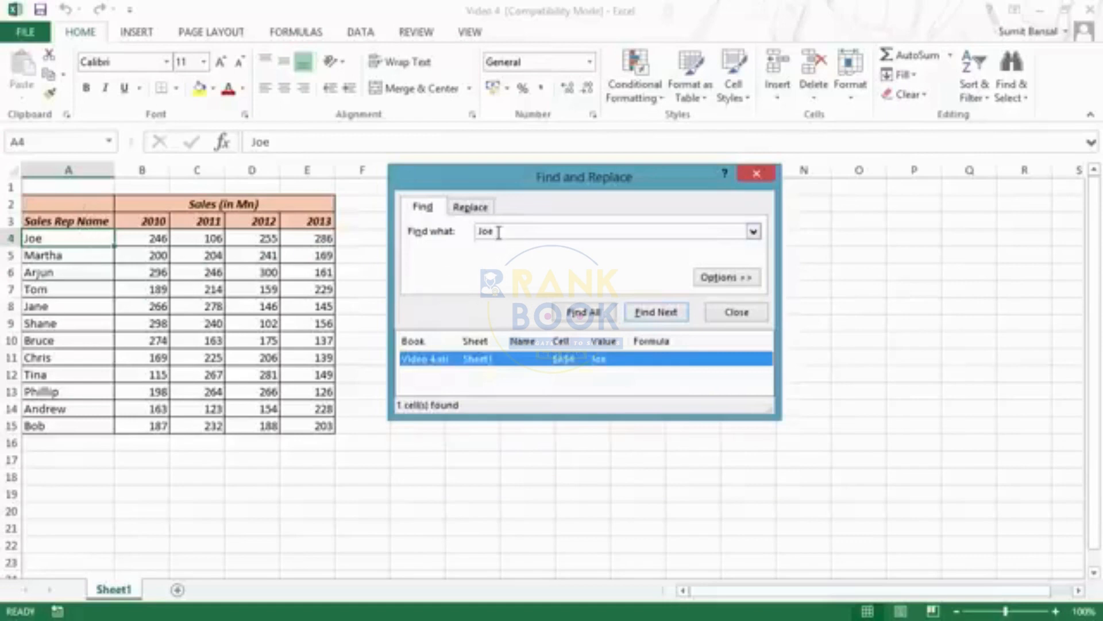
drag(499, 231, 443, 244)
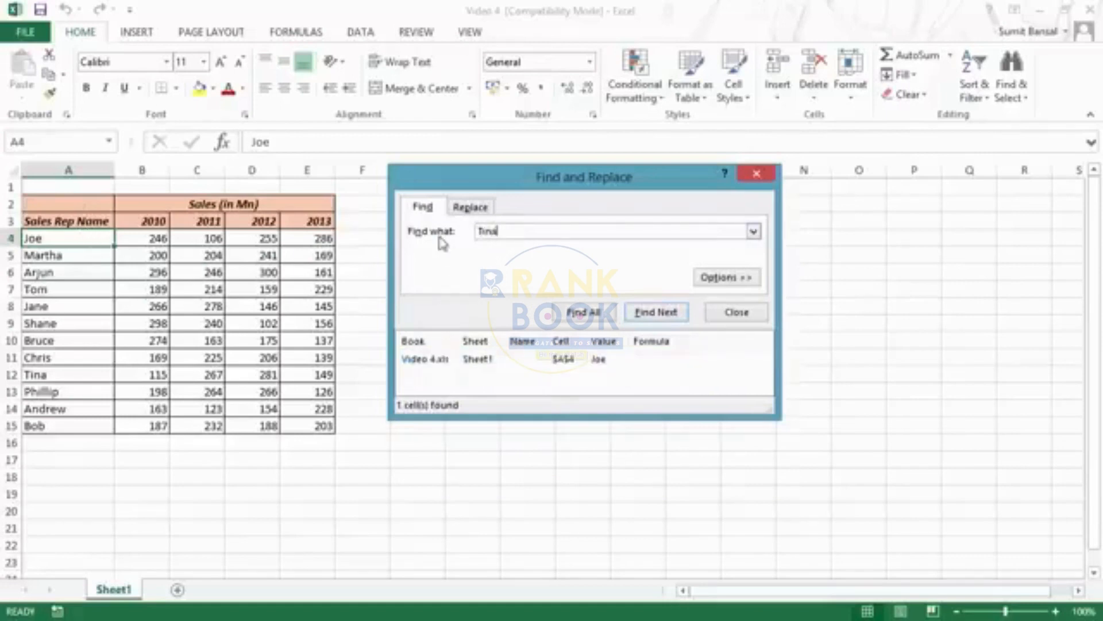
click(581, 314)
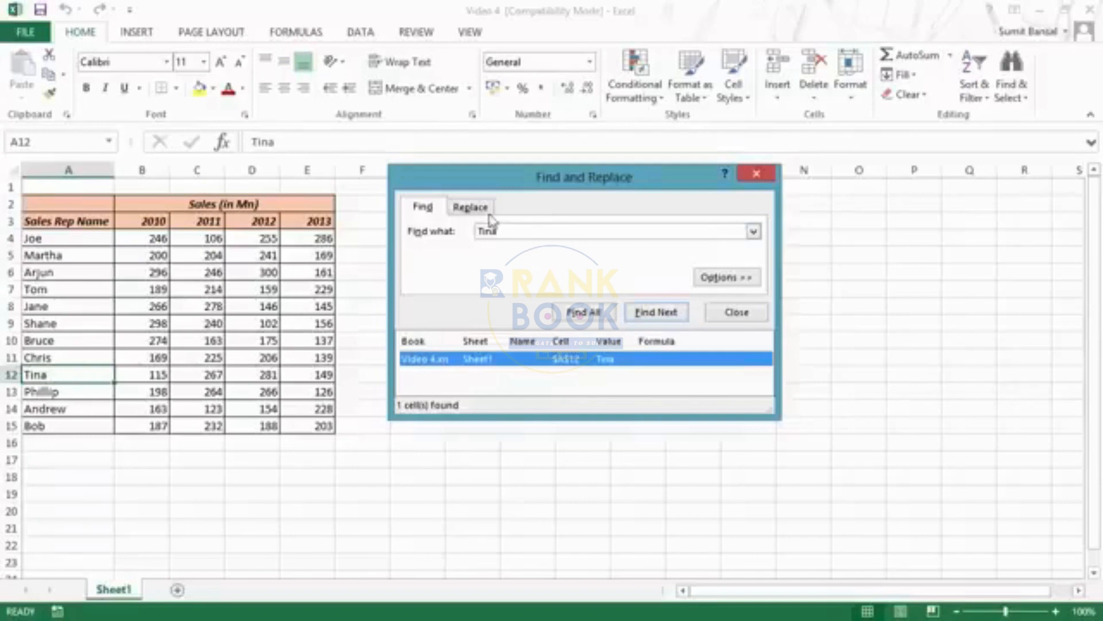
Clear the search text, take the search format from header cell E3, find all matching cells and enlarge the results list
click(734, 278)
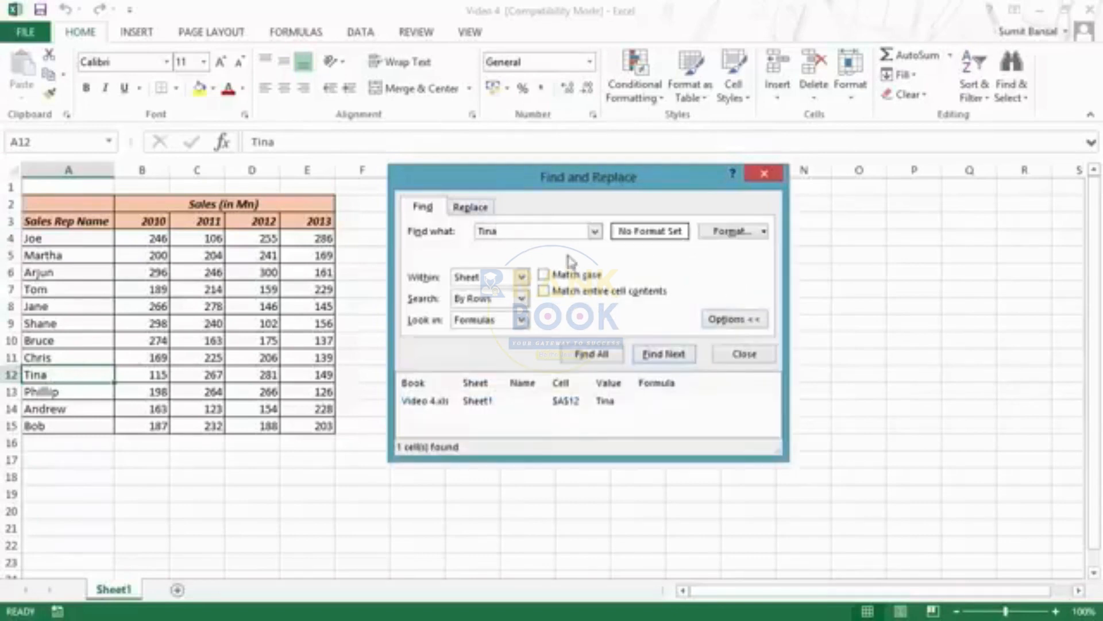
drag(498, 231, 458, 232)
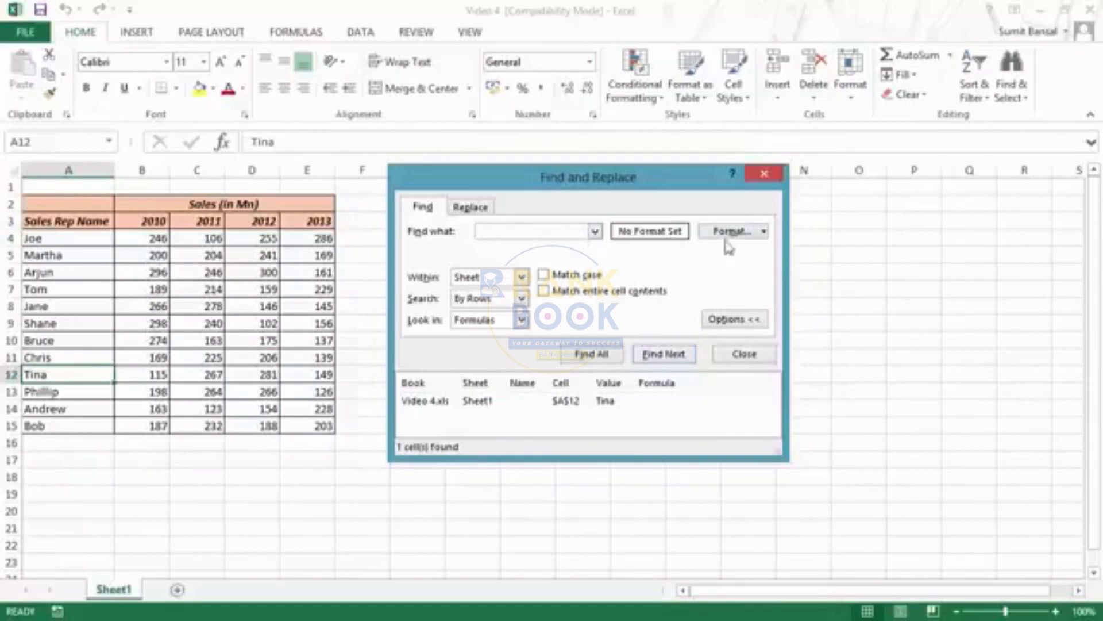
click(765, 233)
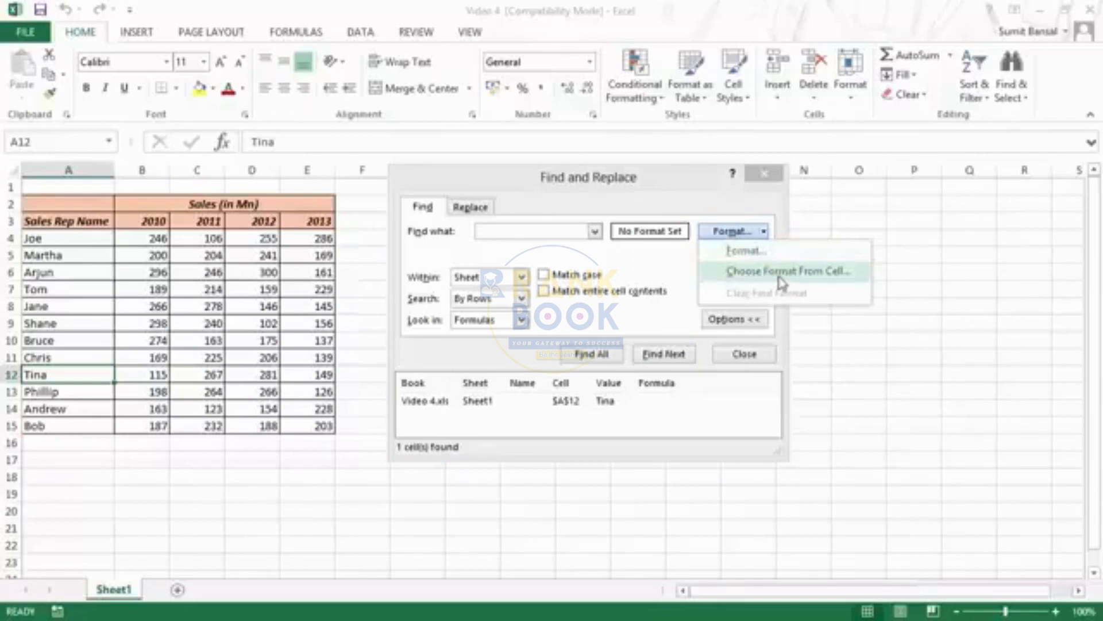
click(782, 276)
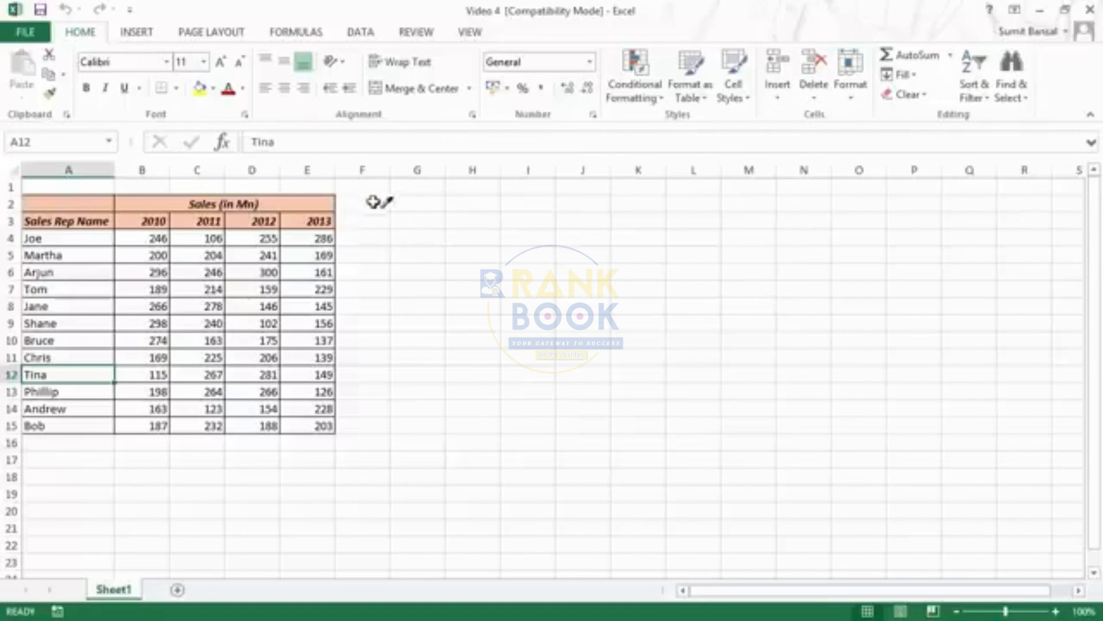
click(312, 216)
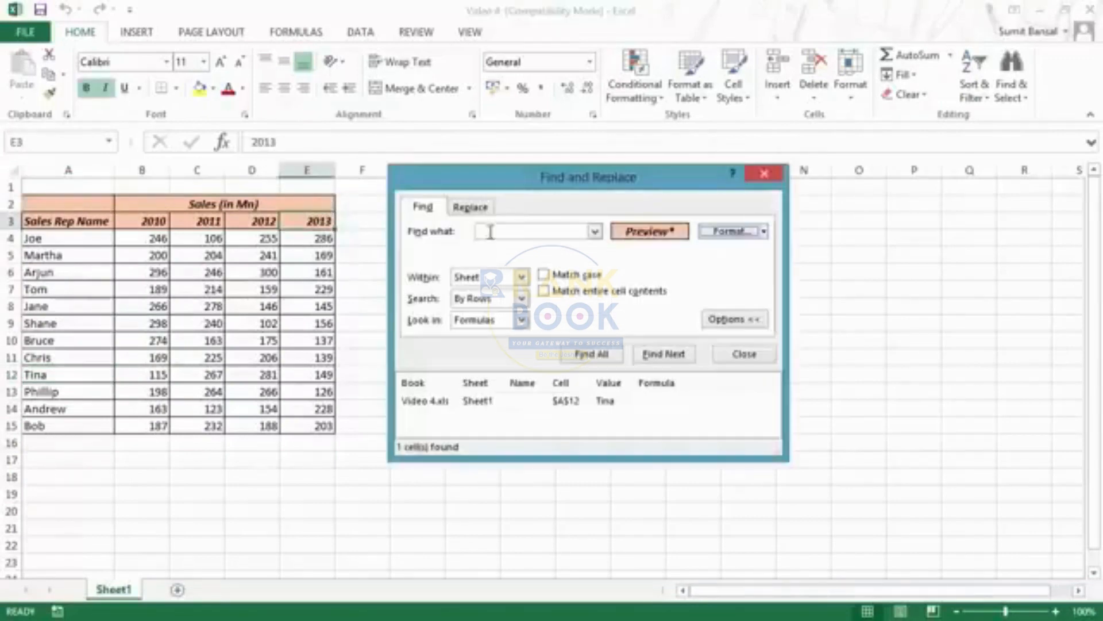
click(605, 354)
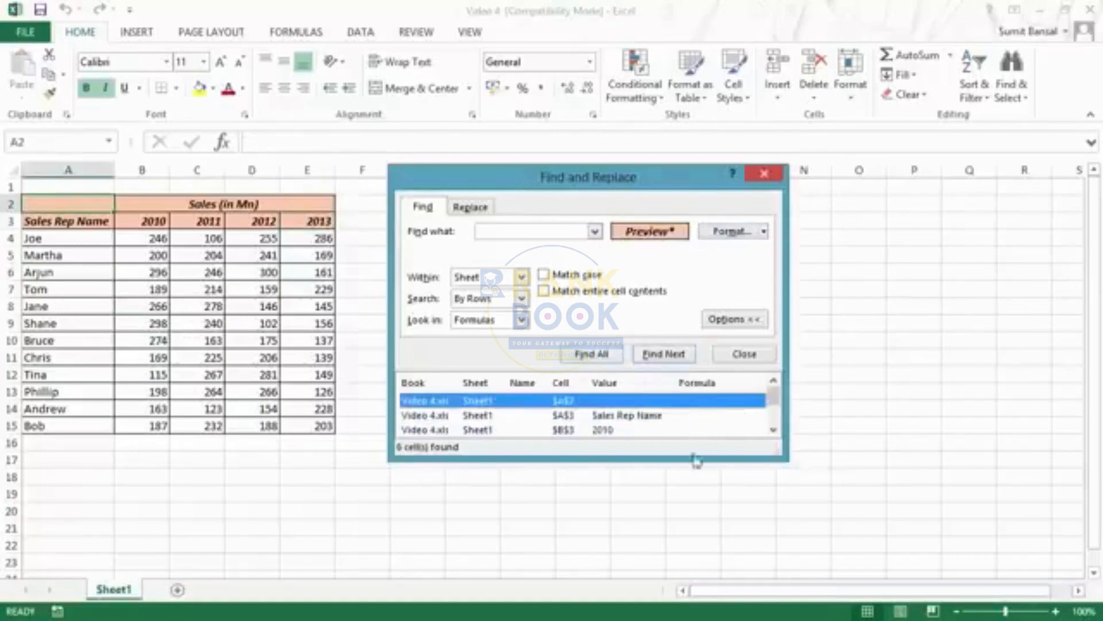
drag(686, 471, 689, 555)
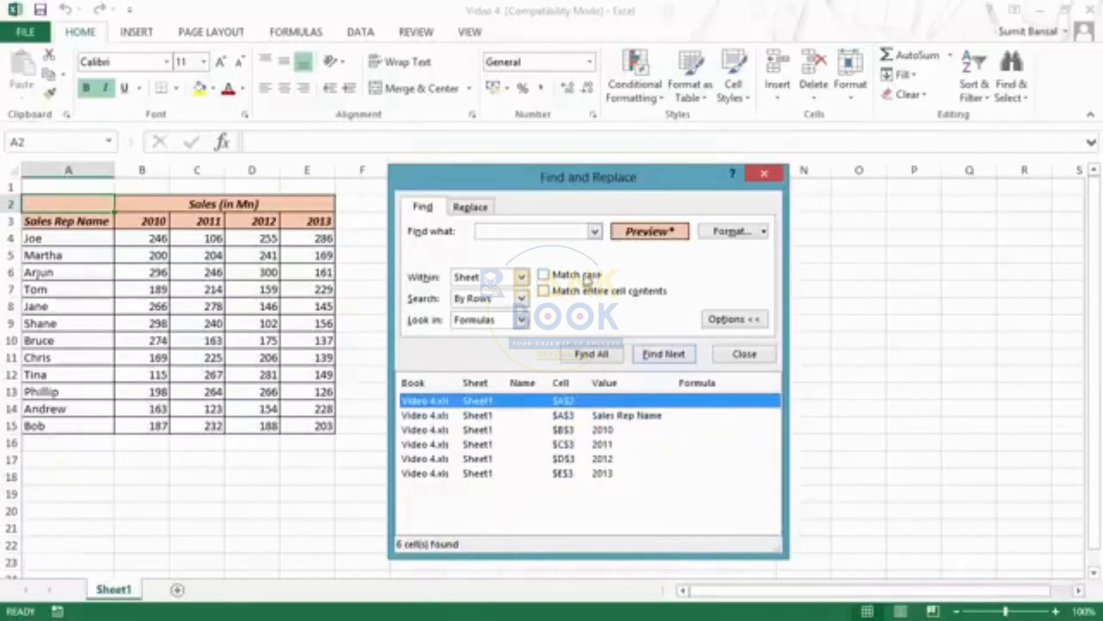
Review the Find scope, direction and look-in choices, keeping Sheet, By Rows and Formulas selected
click(522, 277)
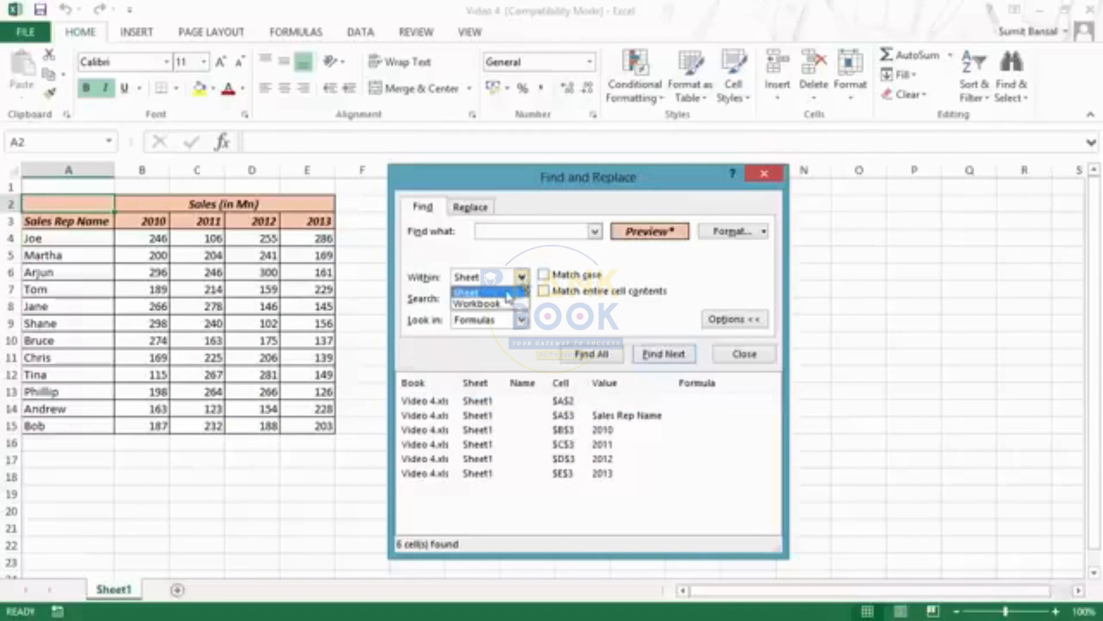
click(514, 287)
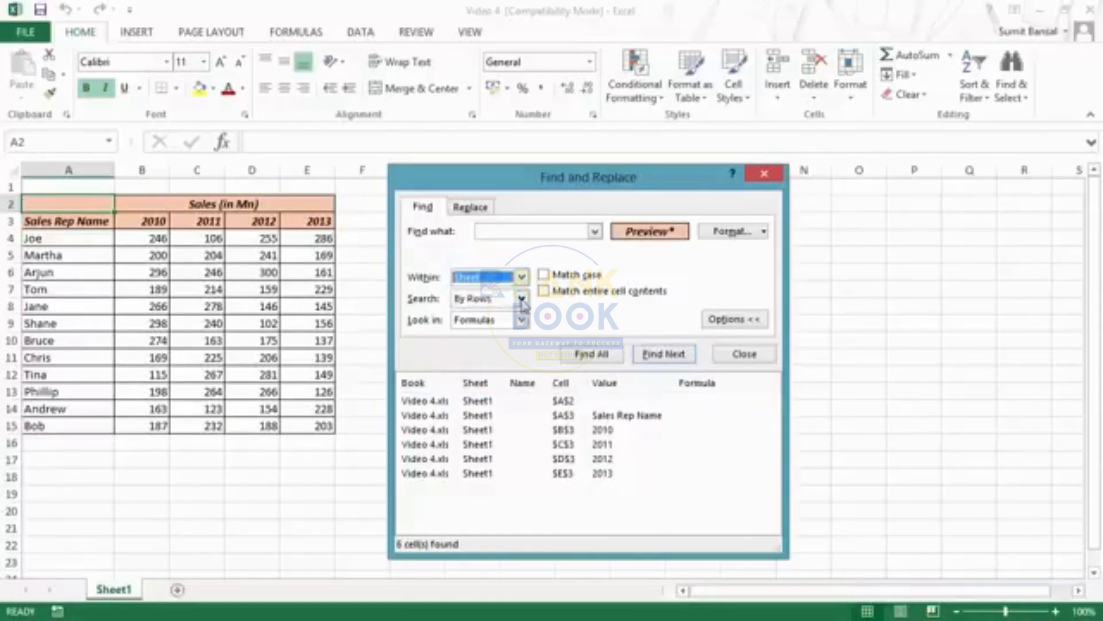
click(522, 299)
click(514, 309)
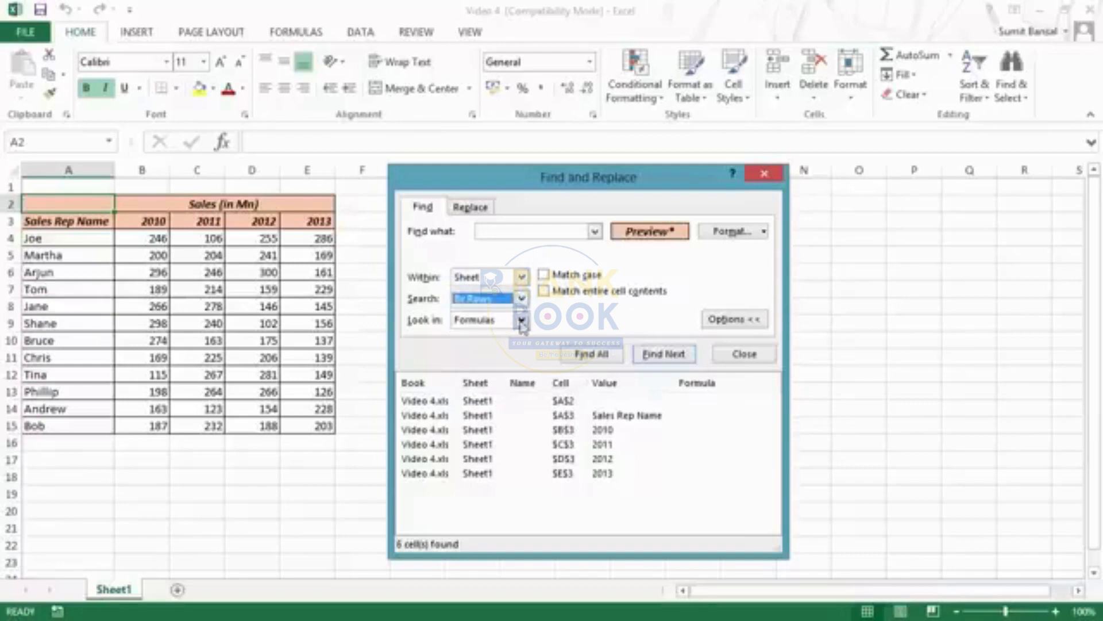
click(522, 322)
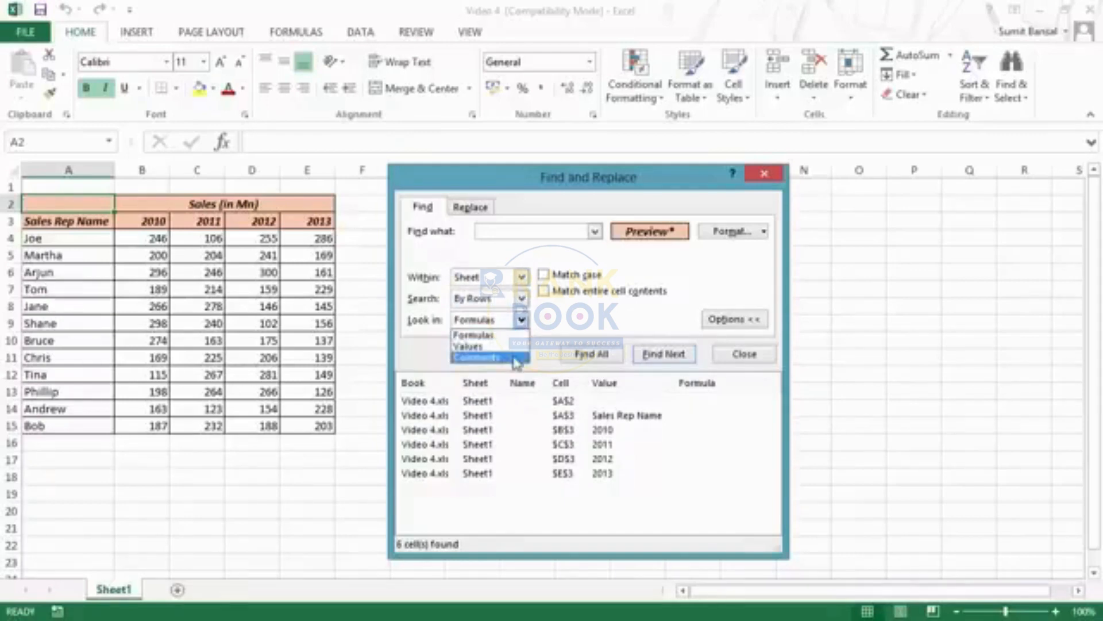
click(511, 335)
click(416, 212)
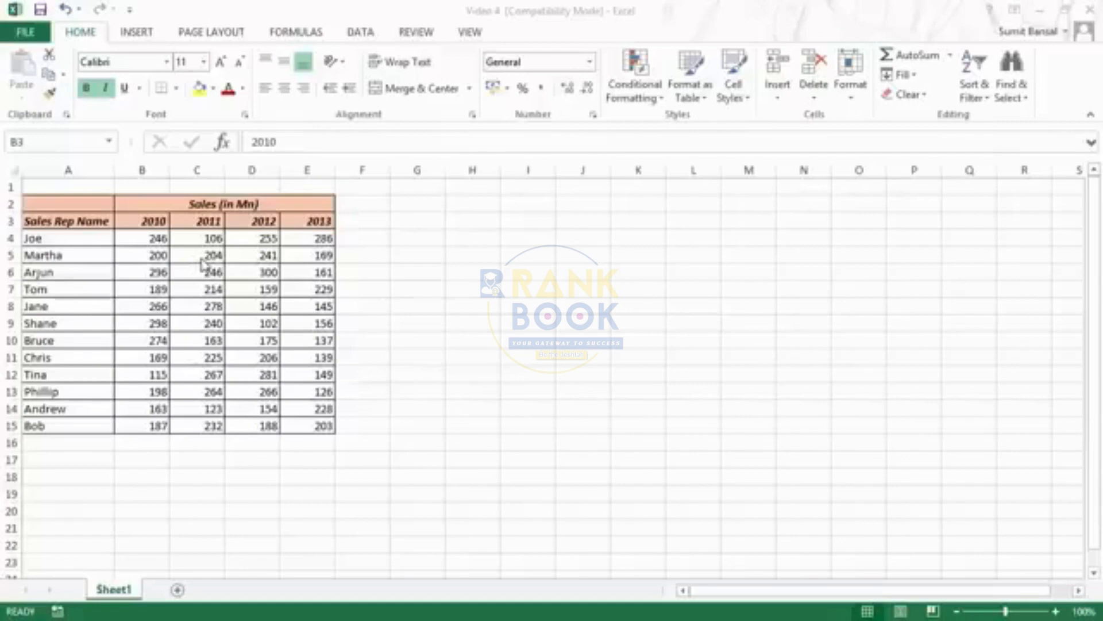
Insert a comment reading "Excel is Awesome" on the 2010 header cell B3
click(155, 218)
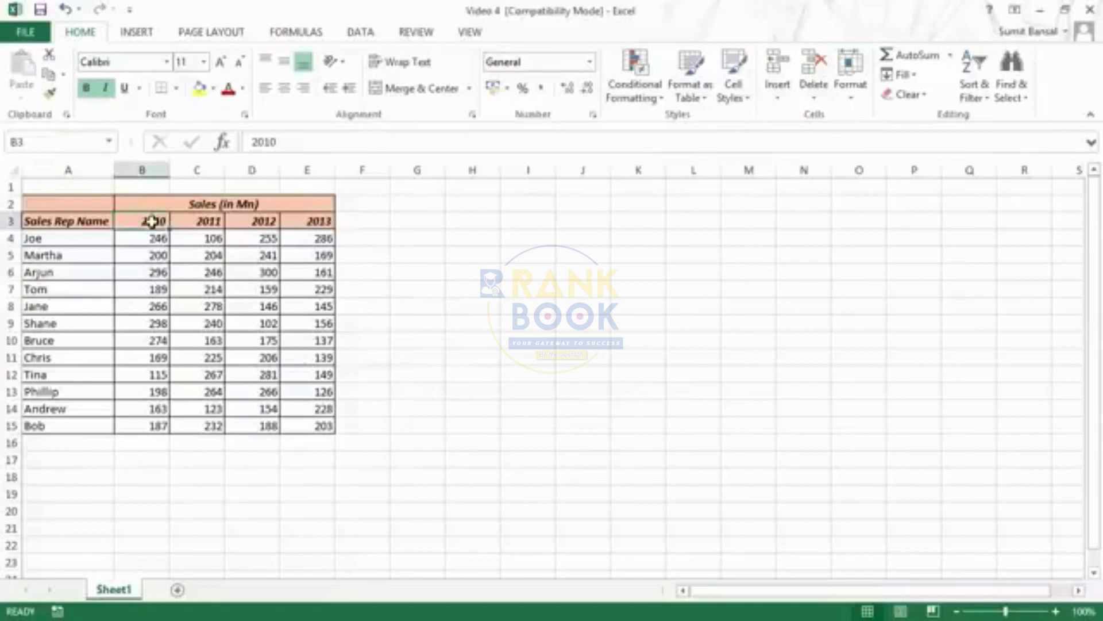
right_click(152, 221)
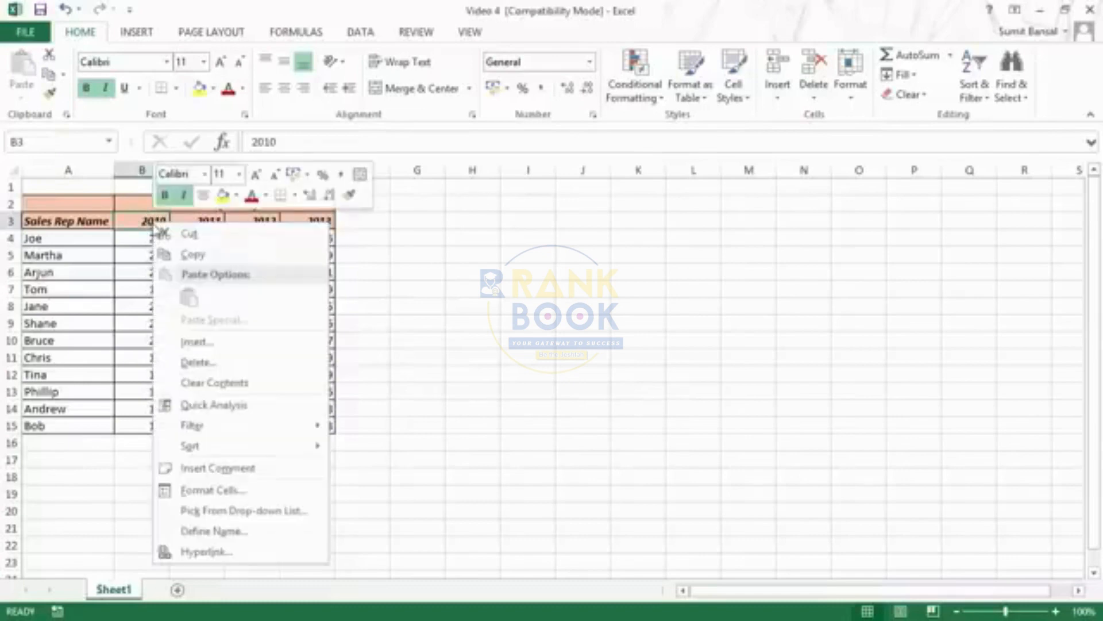
click(268, 478)
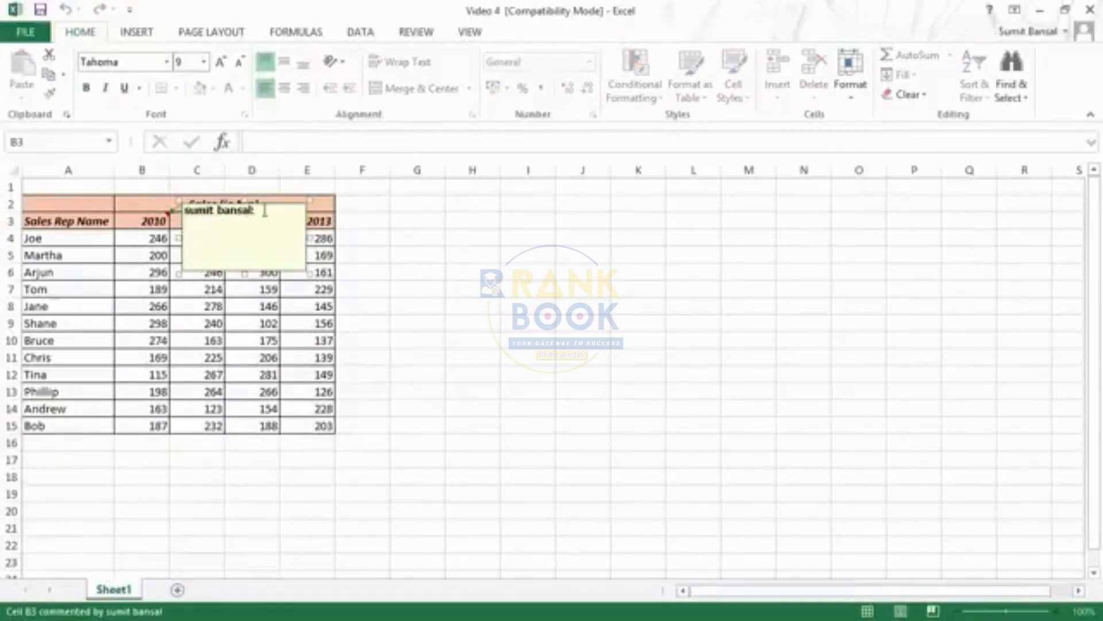
drag(265, 211, 186, 211)
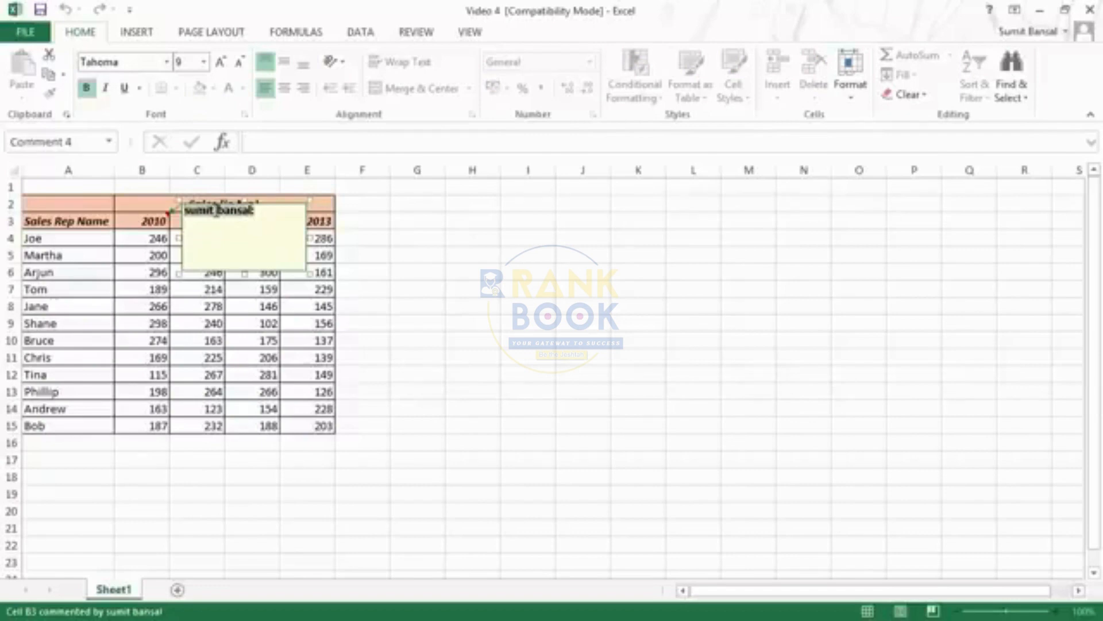
click(241, 220)
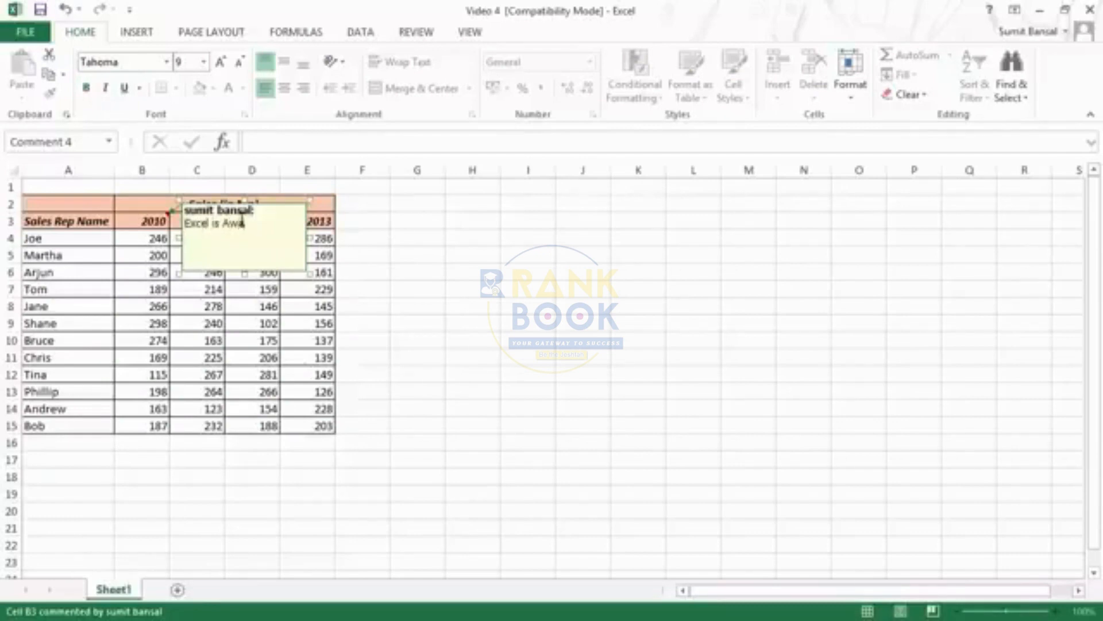
click(402, 224)
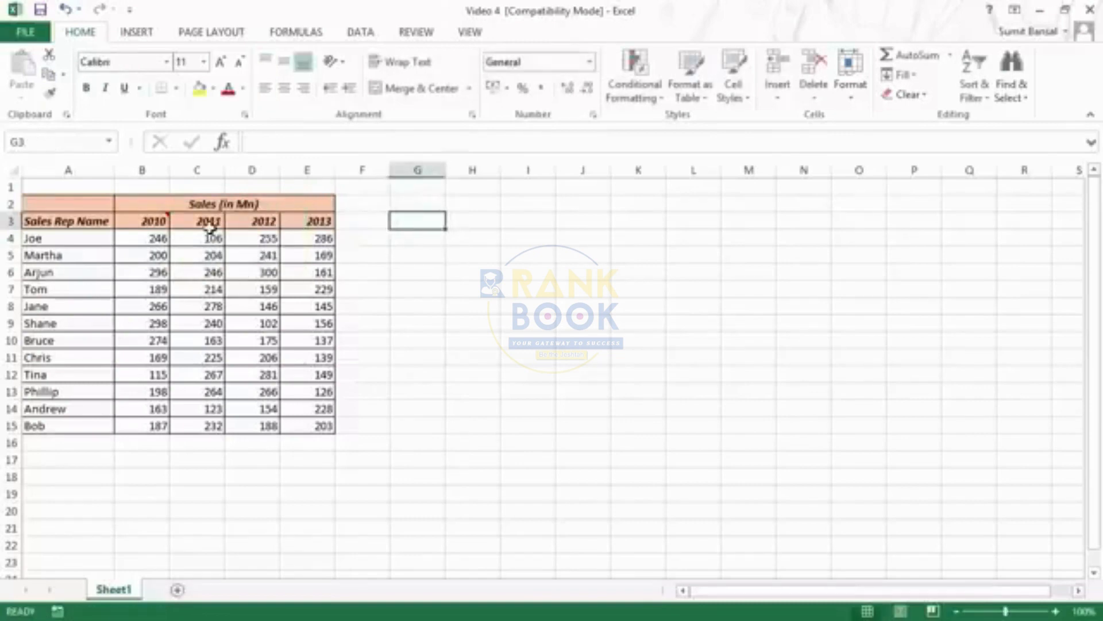
Open the comment on the 2010 header cell B3 for editing and select its text
mouse_move(152, 222)
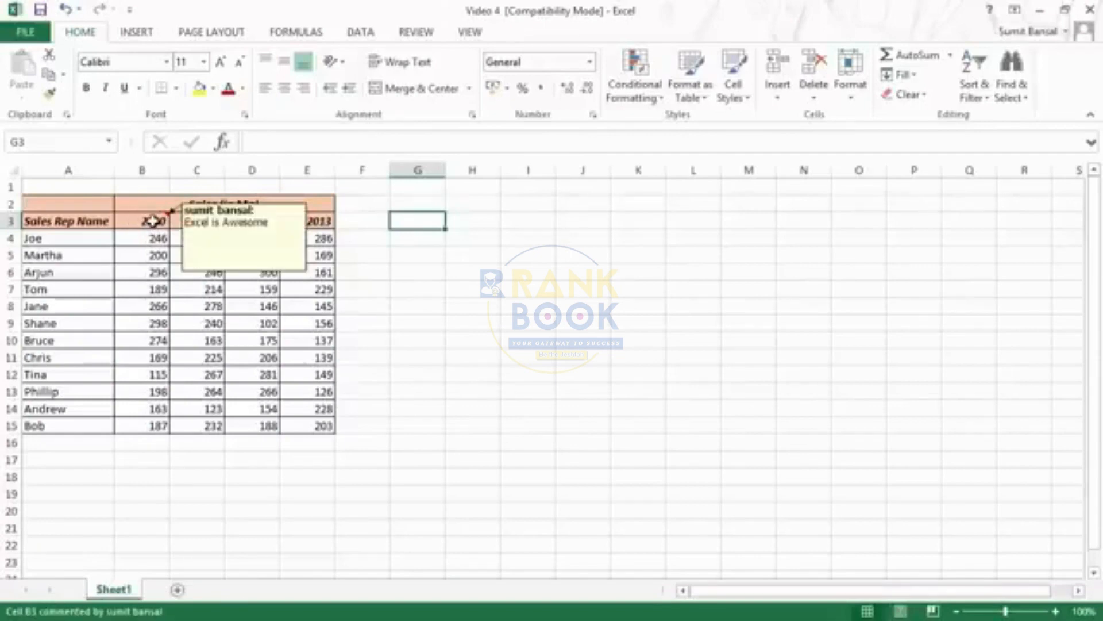
right_click(152, 222)
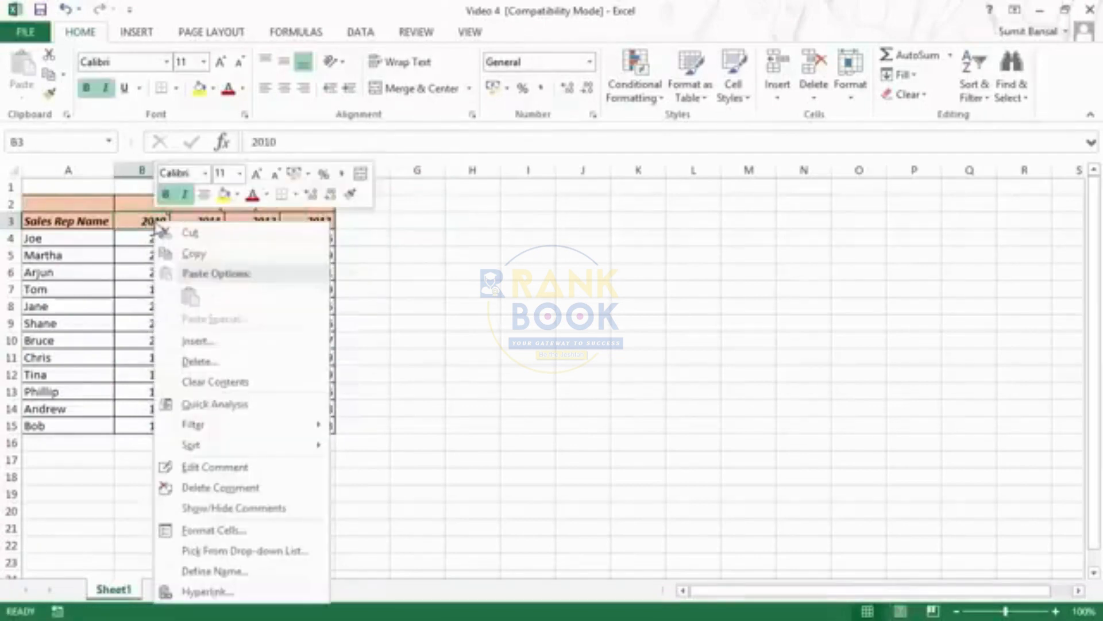
click(226, 466)
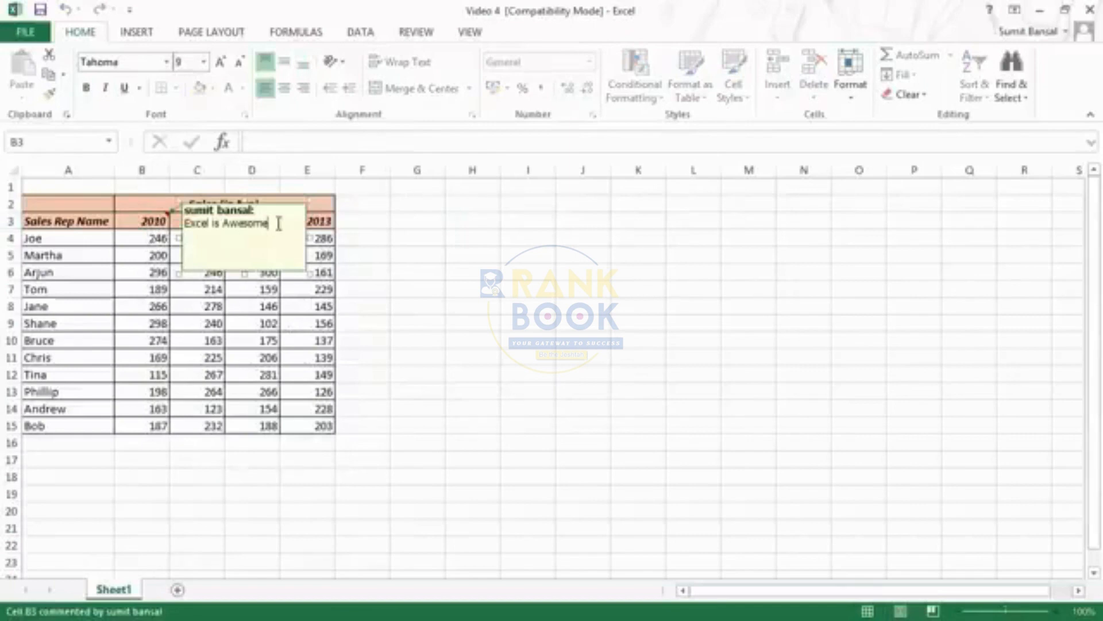
drag(278, 223, 190, 223)
click(153, 221)
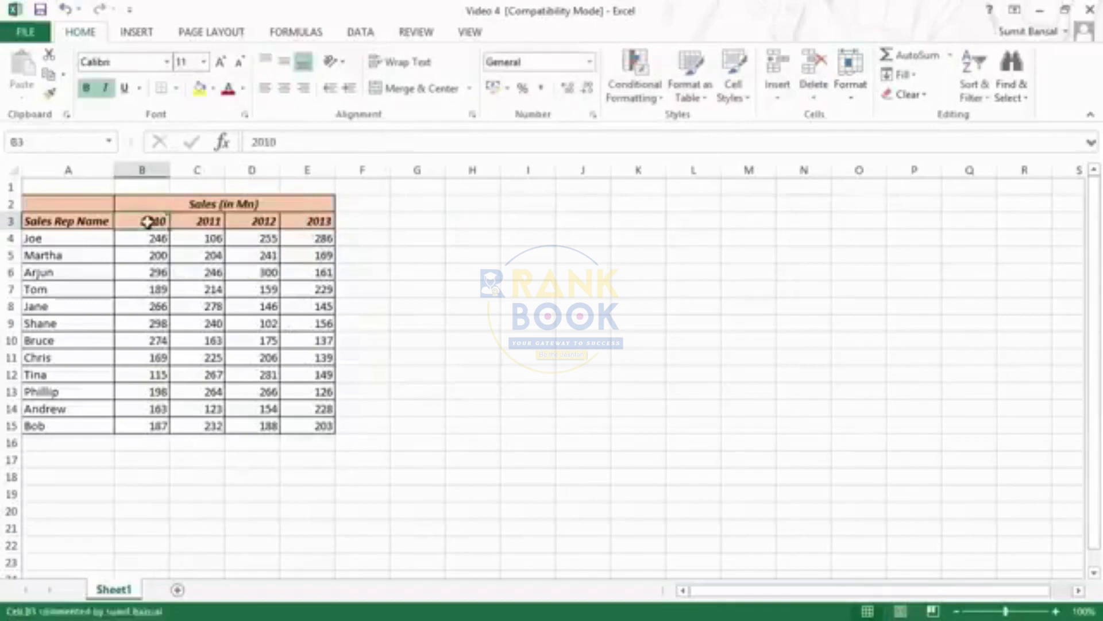
Edit the B3 comment's formatting, checking its size and font settings, and give it a lime green fill
right_click(153, 221)
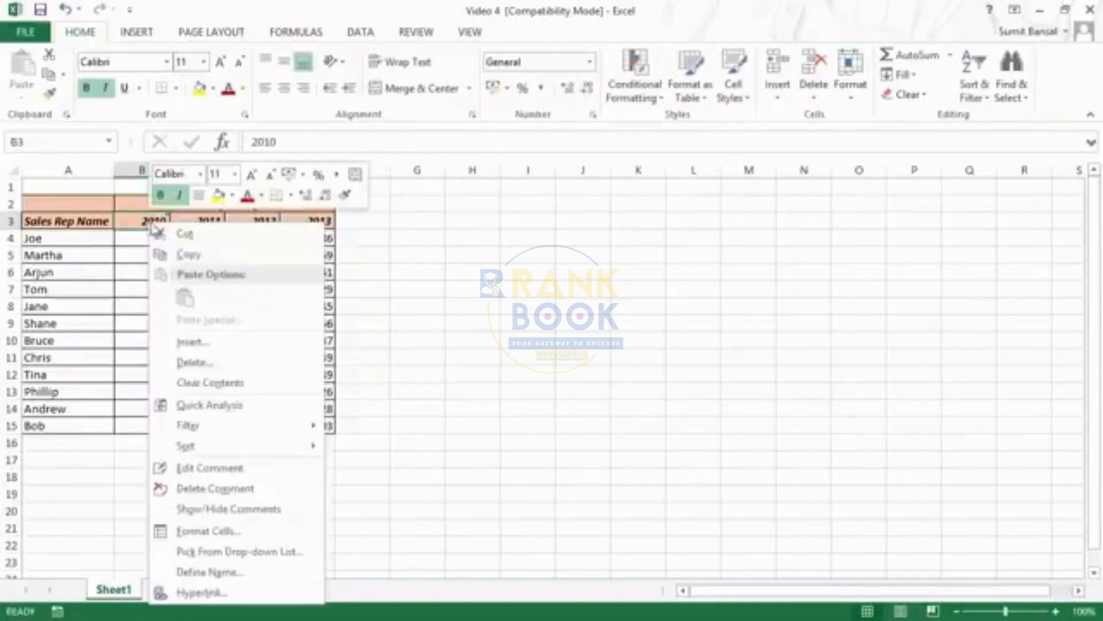
click(236, 468)
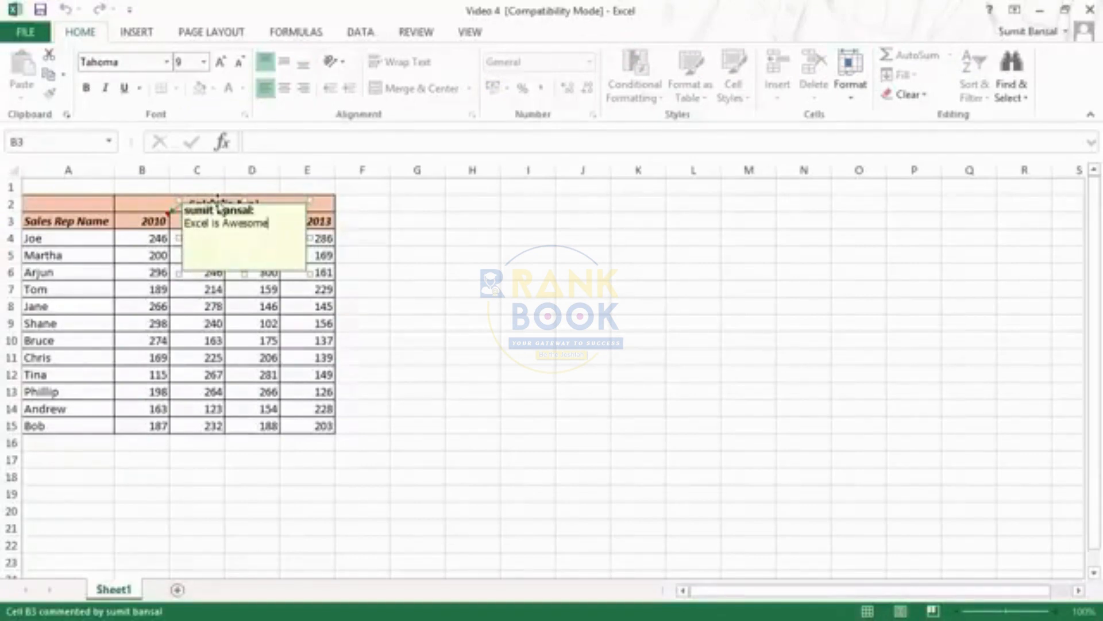
right_click(218, 204)
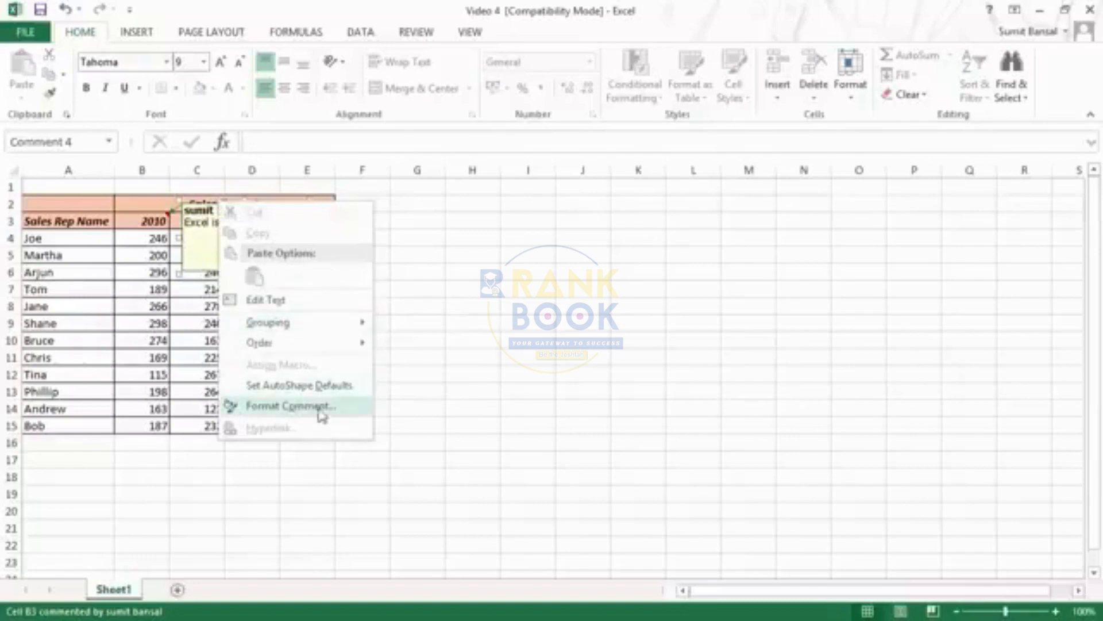
click(314, 413)
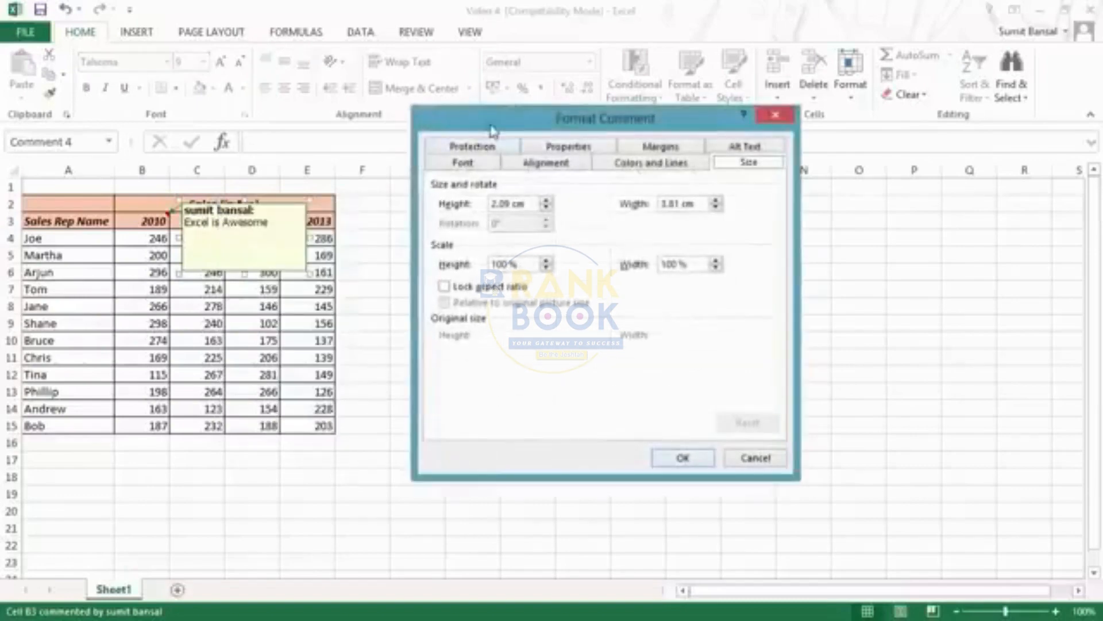
drag(492, 127, 434, 140)
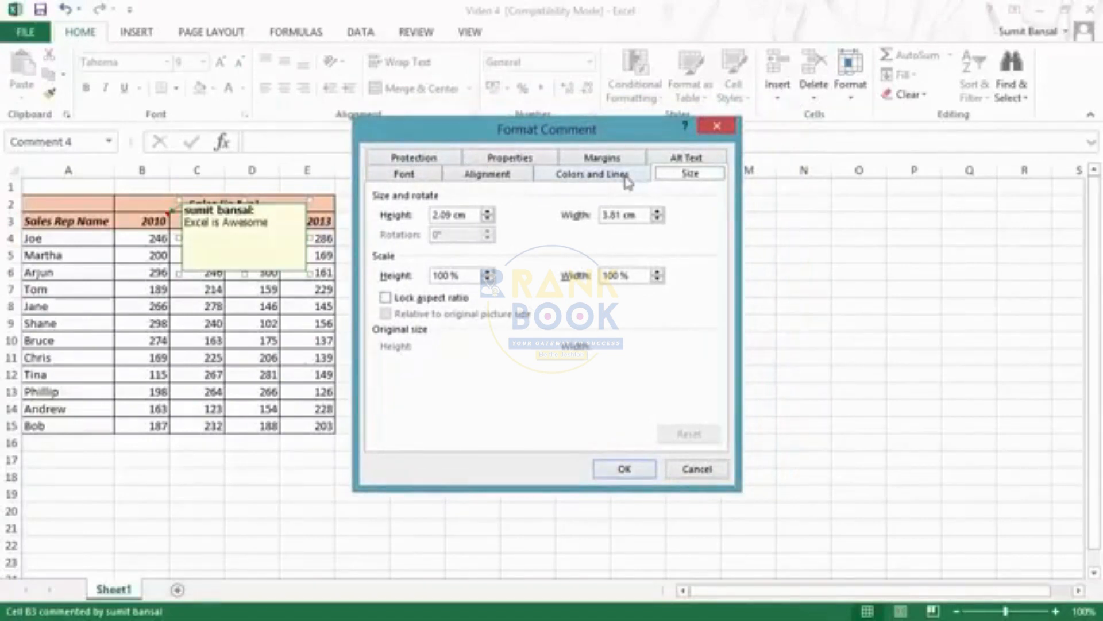
click(416, 177)
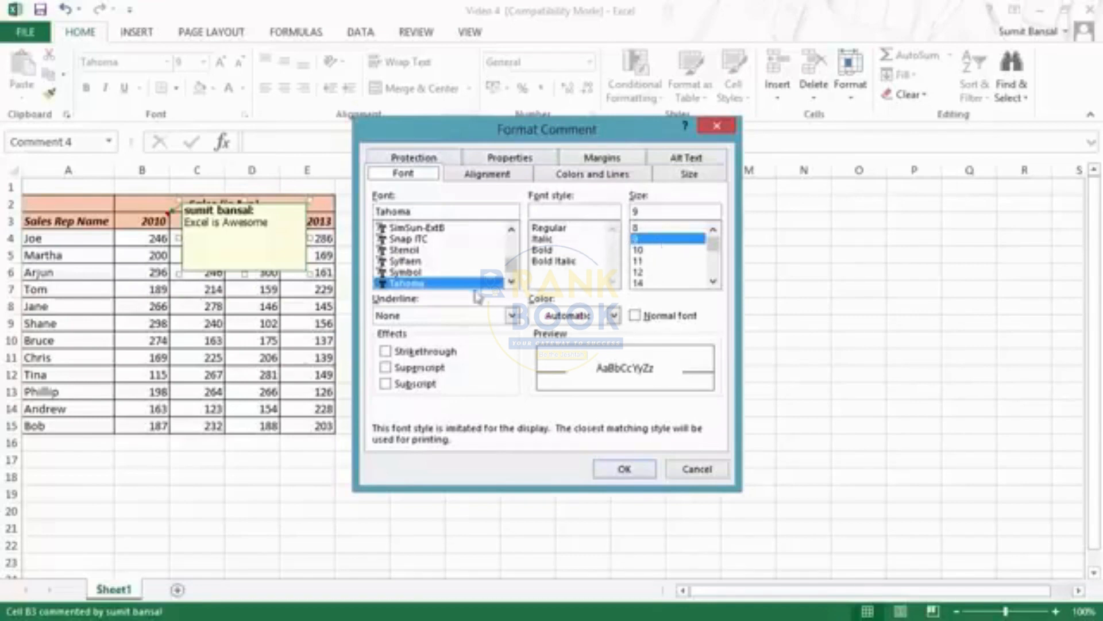
click(582, 182)
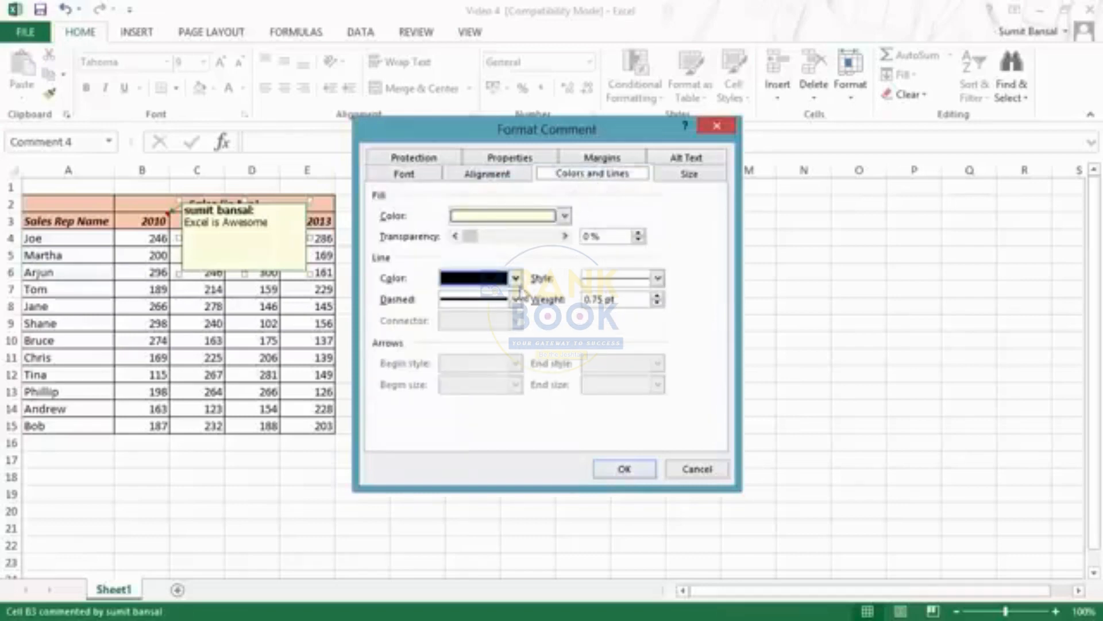
click(565, 215)
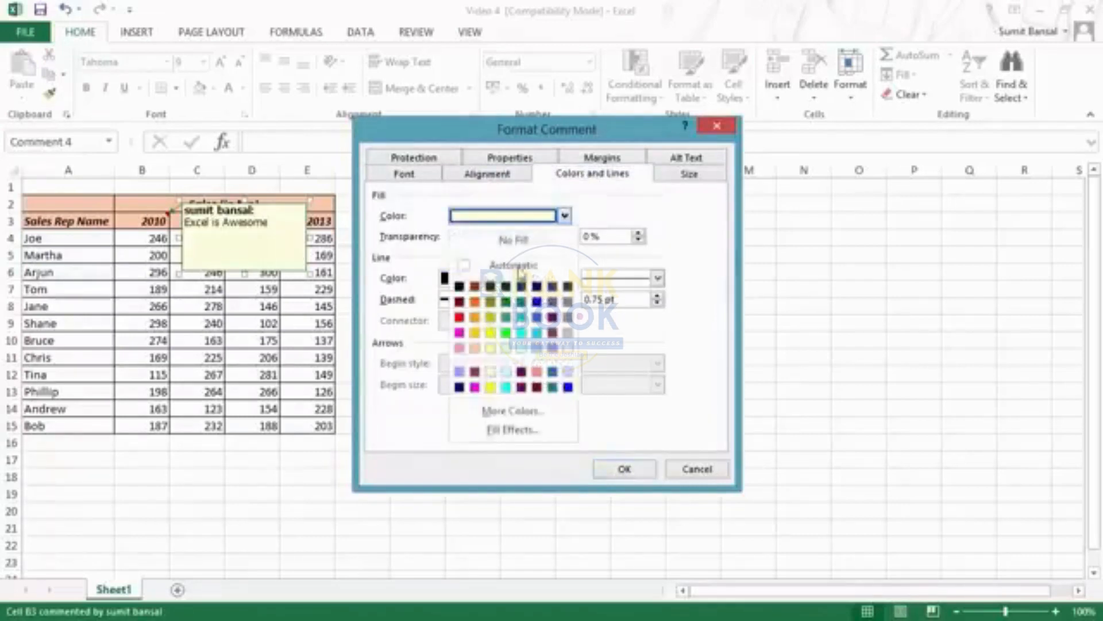
click(490, 316)
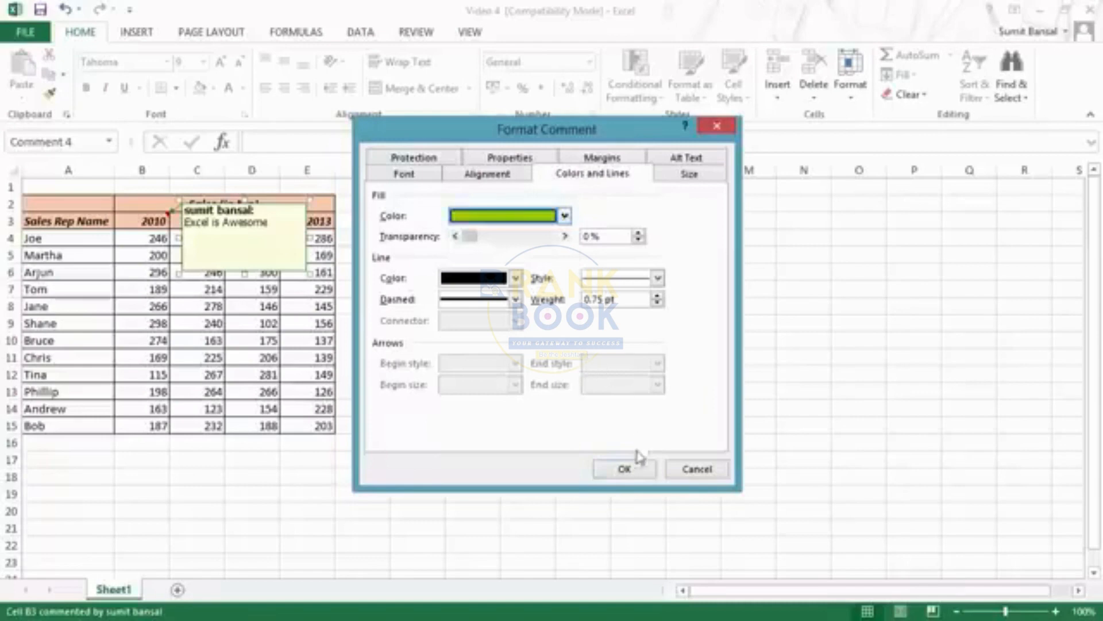
click(625, 470)
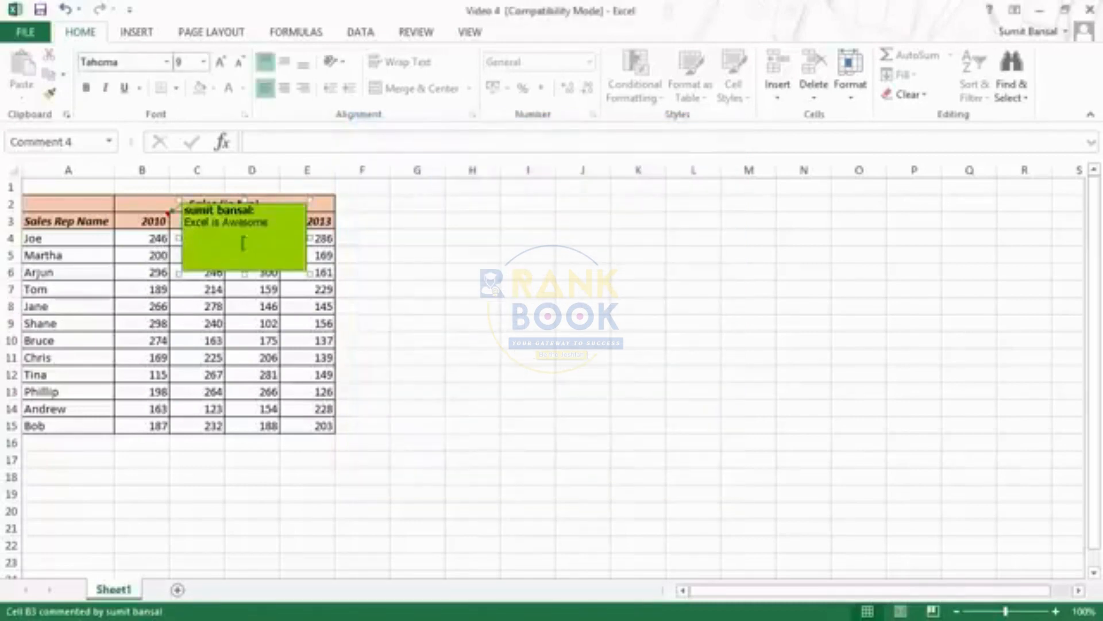
Set the B3 comment's fill transparency to 60%
right_click(218, 208)
click(276, 405)
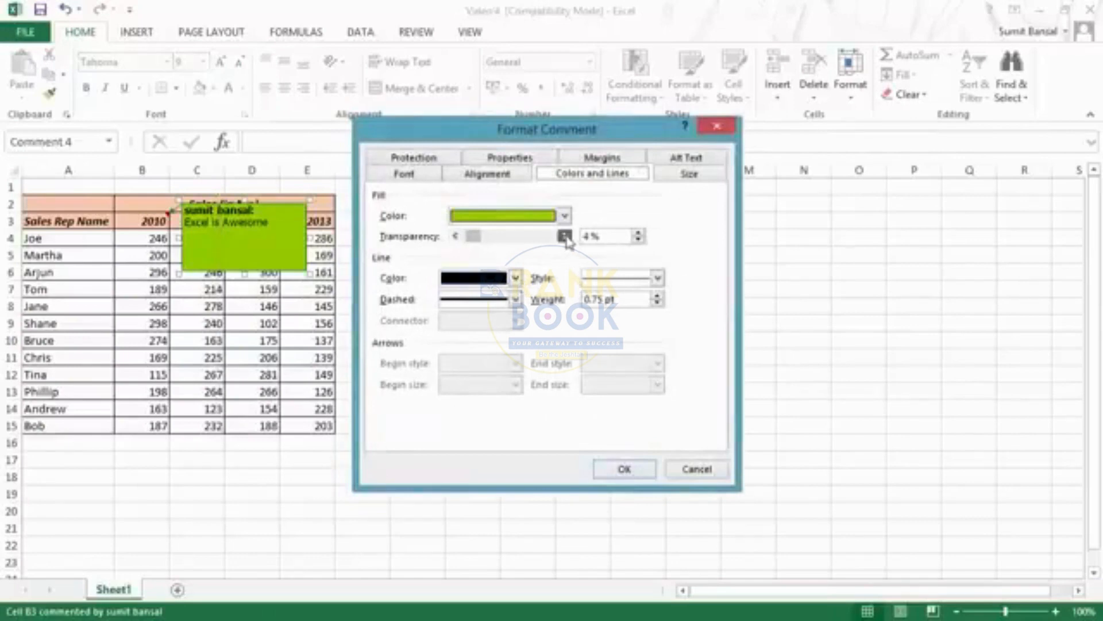
drag(475, 236, 519, 236)
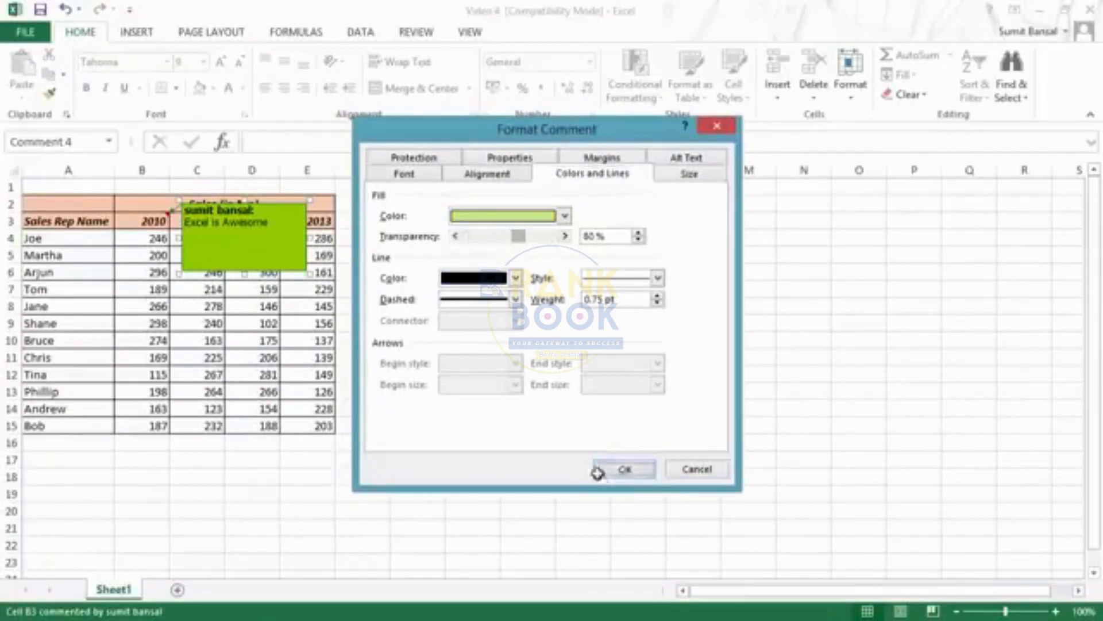
click(624, 469)
Reset the B3 comment's fill transparency to 0% and go through its gradient, texture and pattern fill effects to the picture fill option
right_click(268, 210)
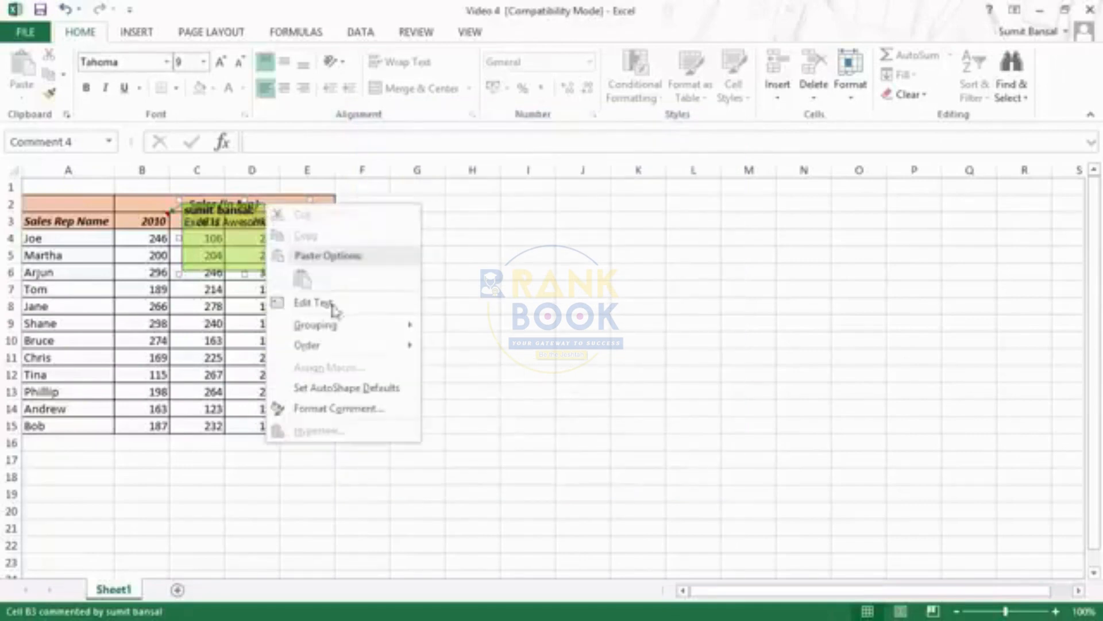
click(353, 406)
drag(529, 240, 458, 236)
click(565, 215)
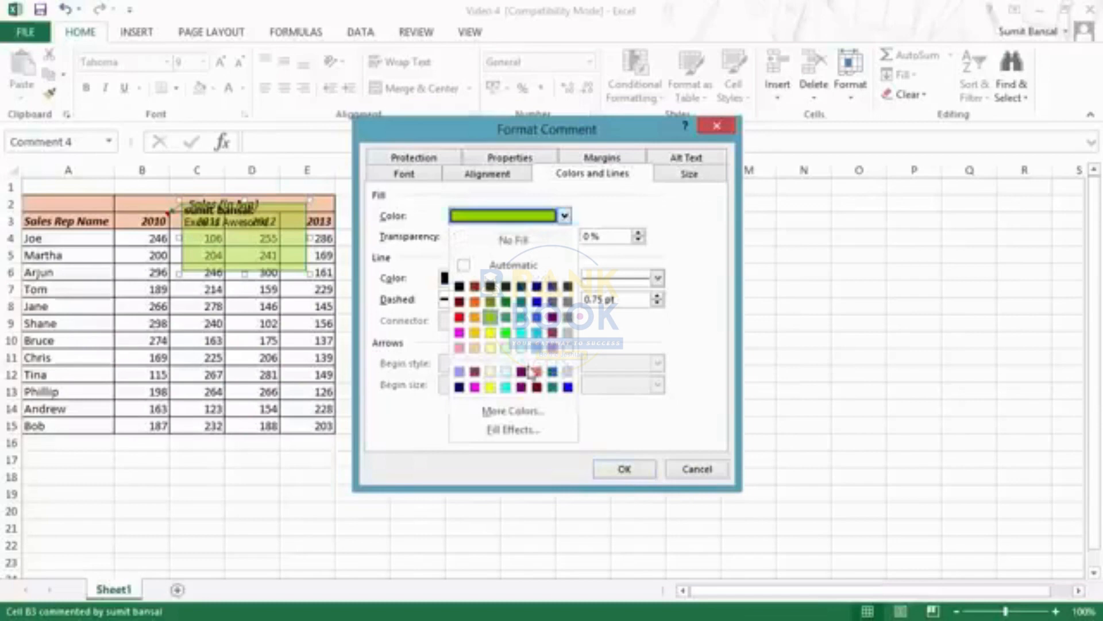
click(513, 430)
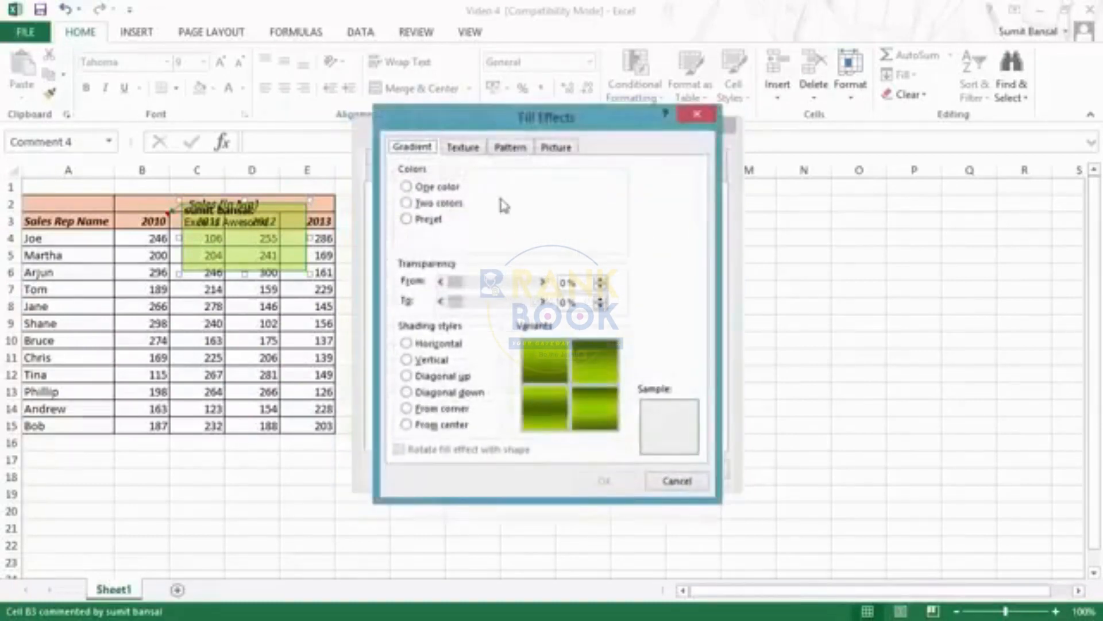
drag(485, 124, 547, 122)
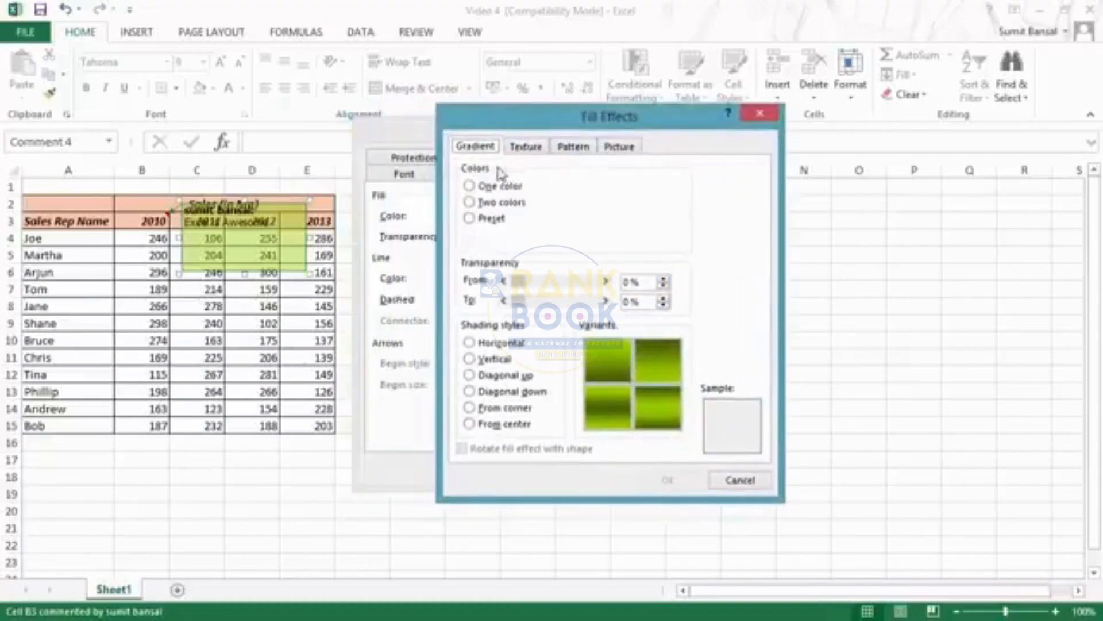
click(525, 147)
click(564, 148)
click(619, 147)
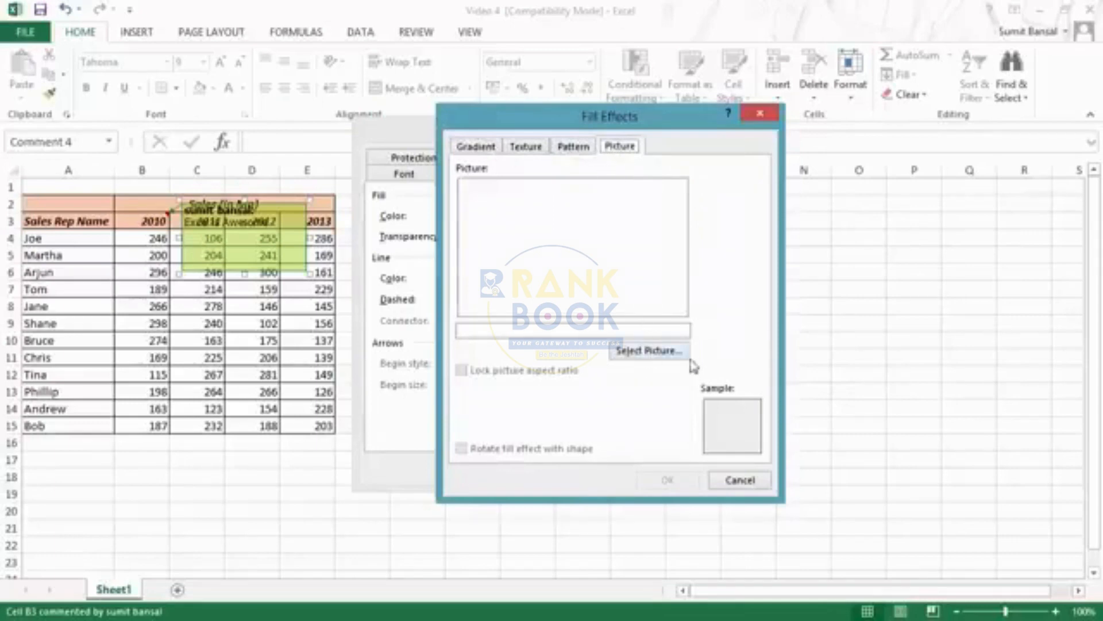
Fill the B3 comment with the Excel 2013 image from the local Pictures library, working offline, and leave the comment
click(654, 357)
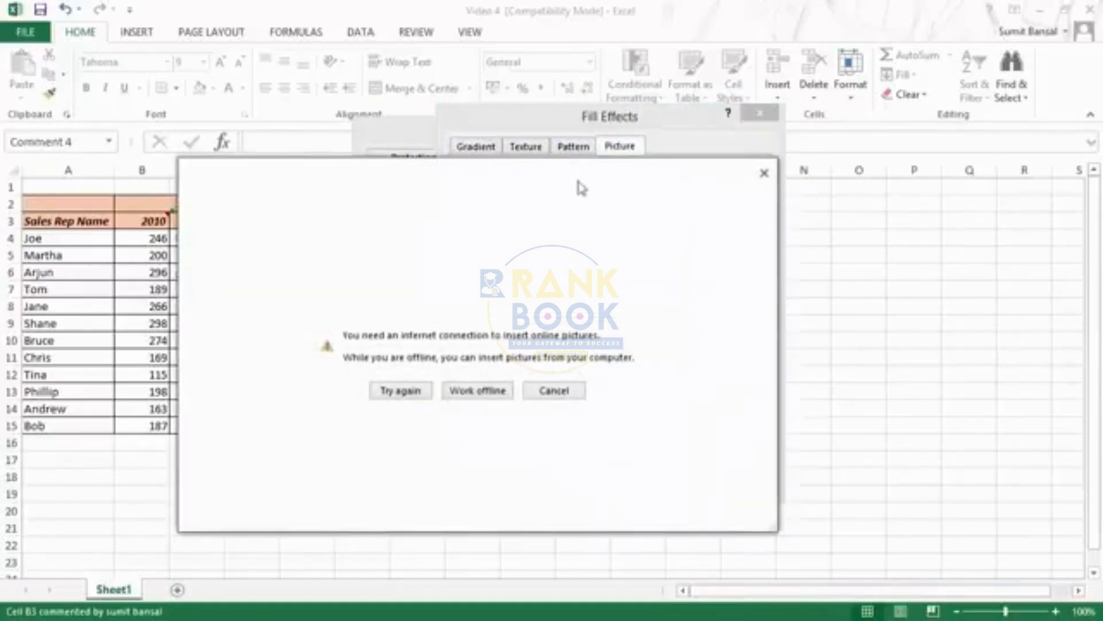
click(475, 393)
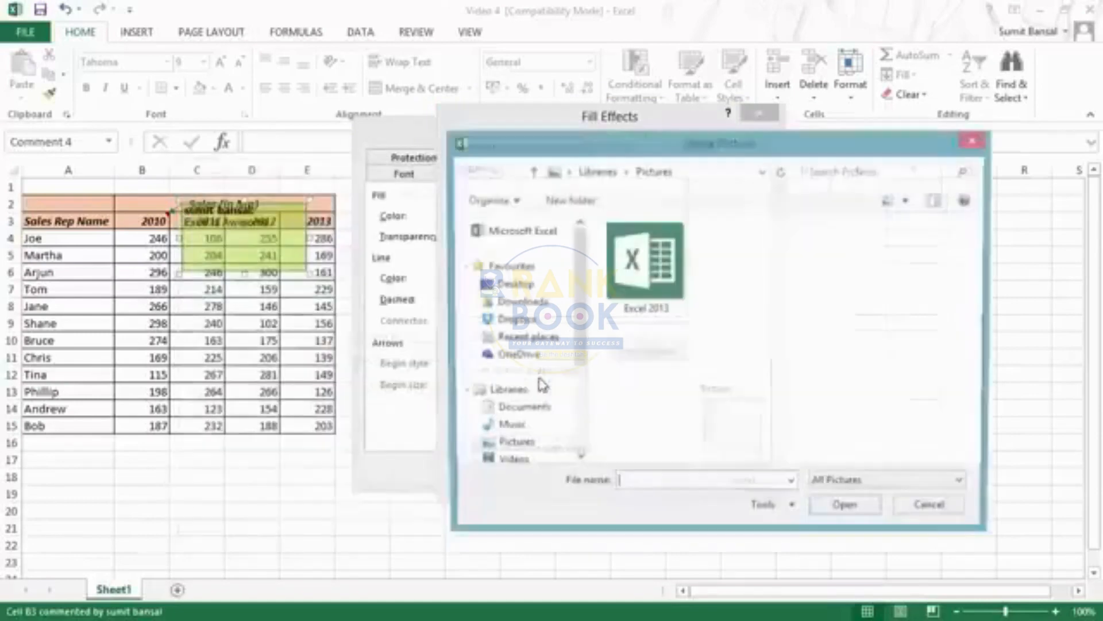
drag(627, 143, 628, 95)
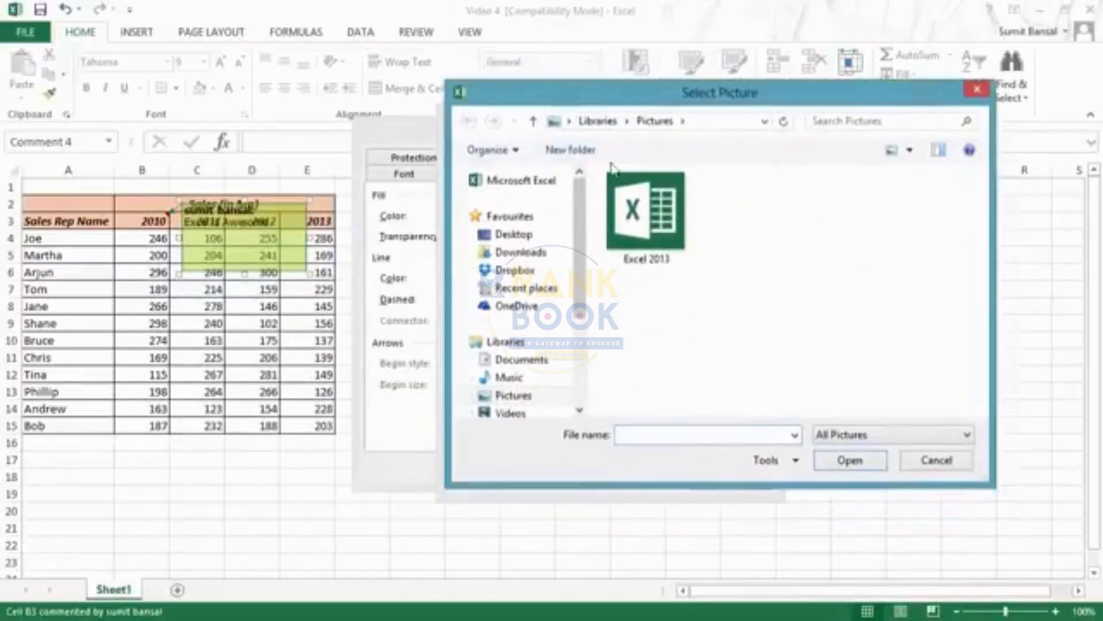
click(649, 195)
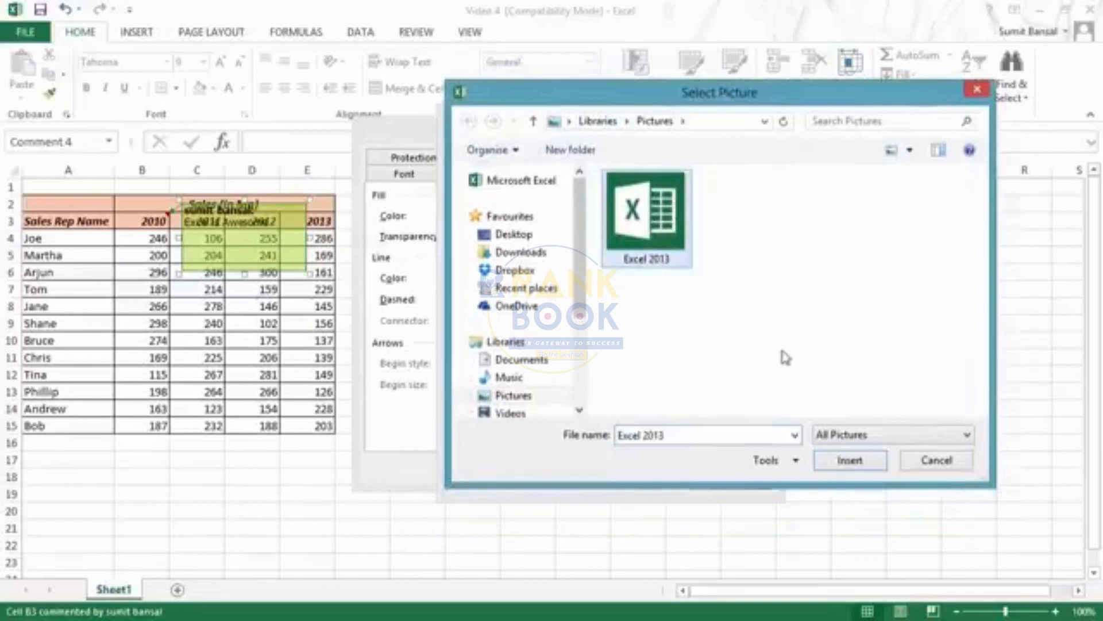
click(851, 464)
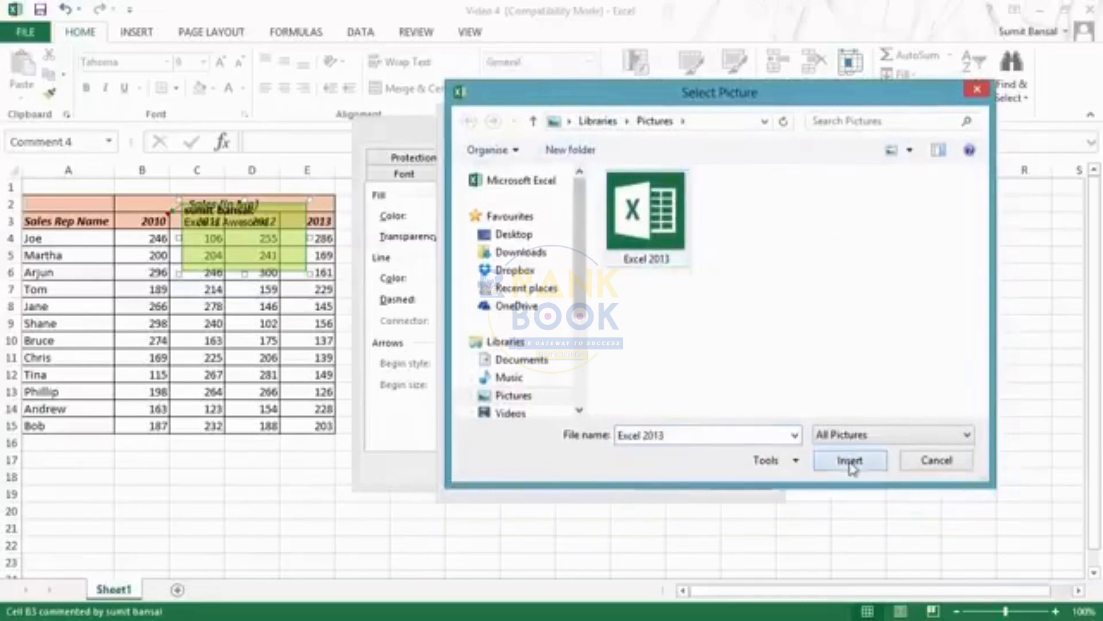
click(670, 482)
click(625, 470)
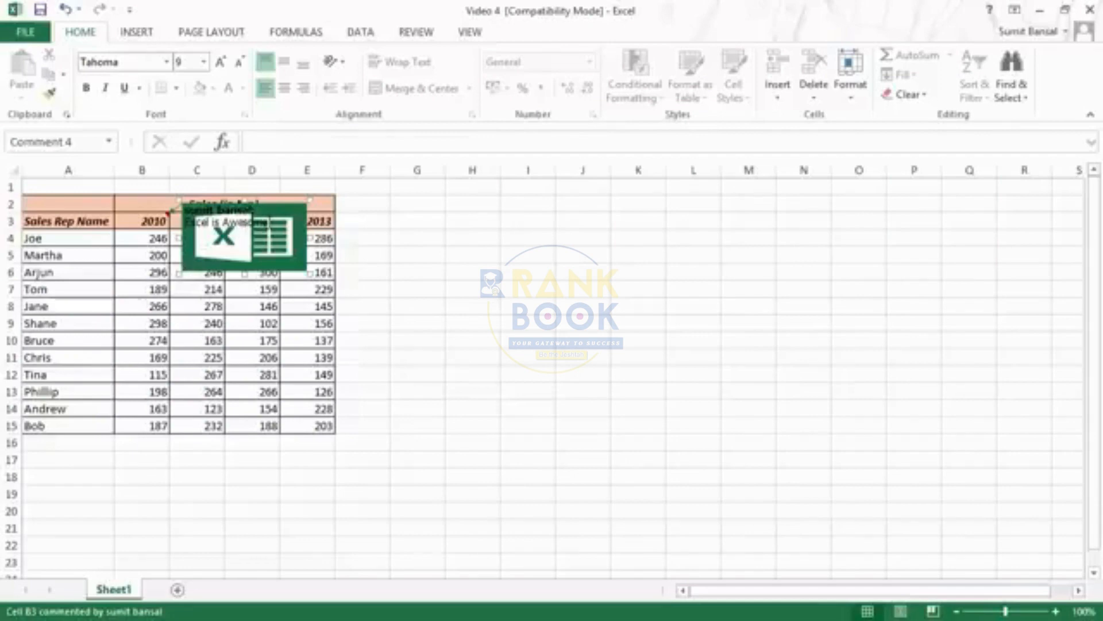
right_click(267, 206)
key(Escape)
click(156, 223)
Insert comments without additional text on cells G3, C6, D11 and B14
click(417, 221)
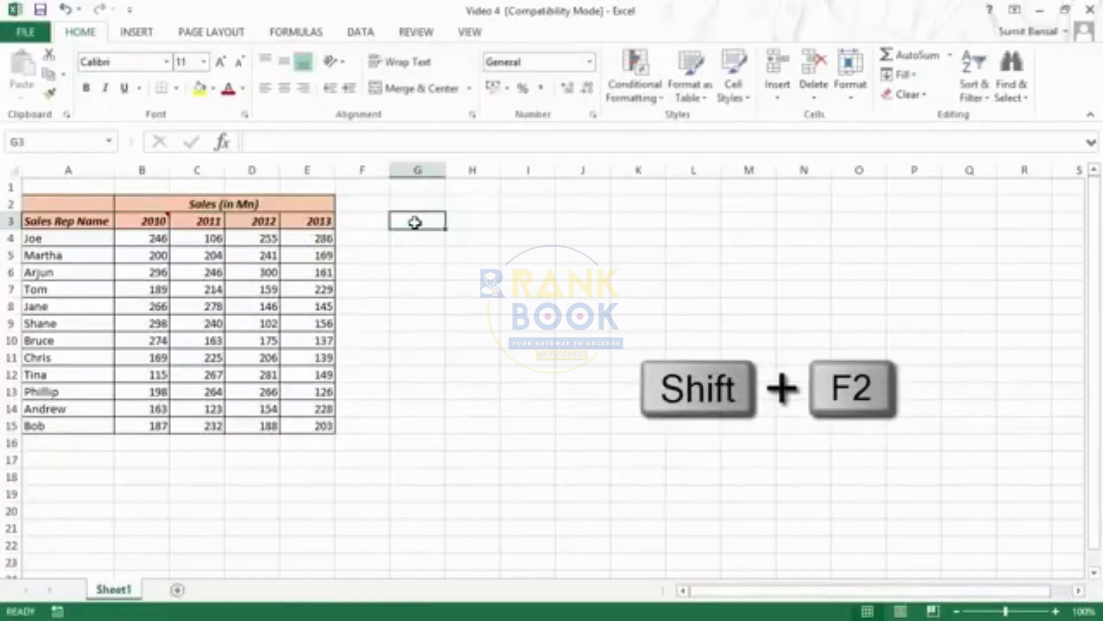
key(shift+F2)
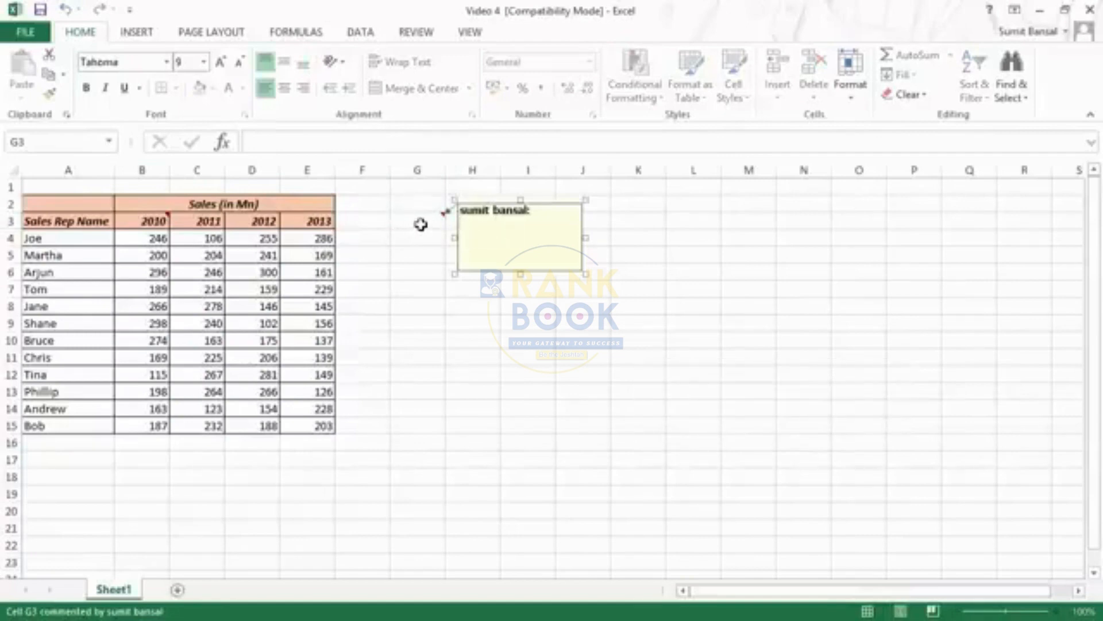
click(421, 224)
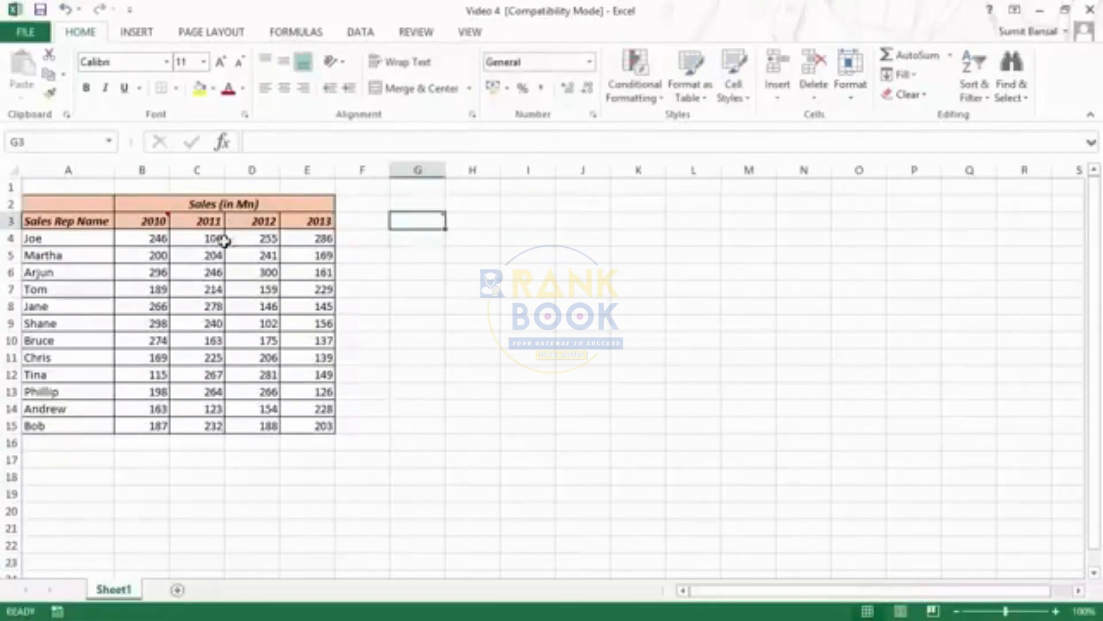
click(216, 265)
key(shift+F2)
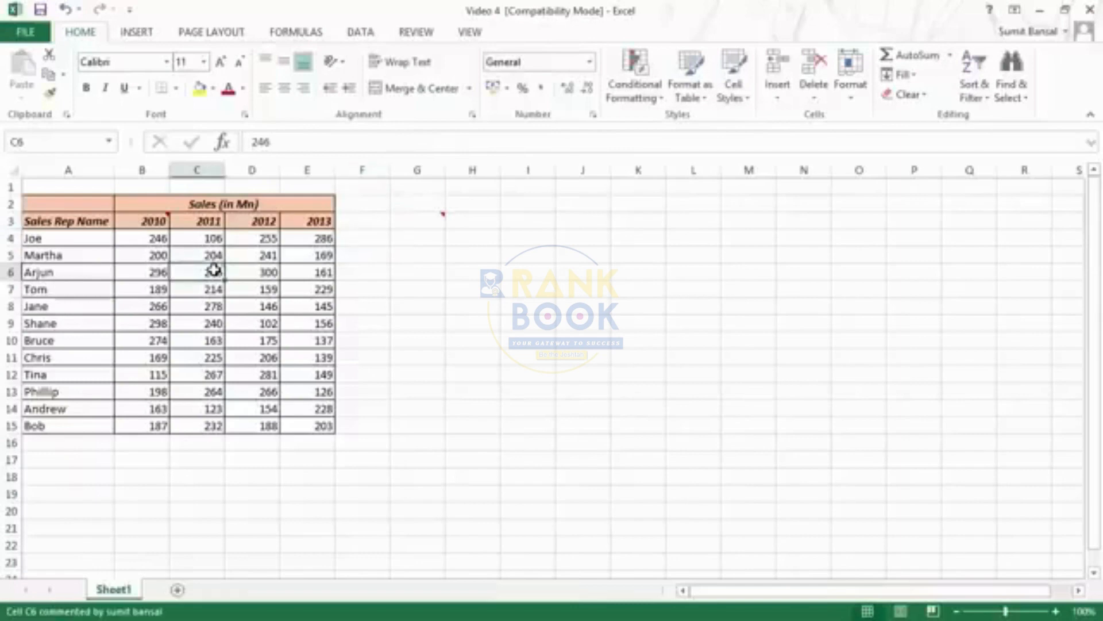
click(256, 357)
key(shift+F2)
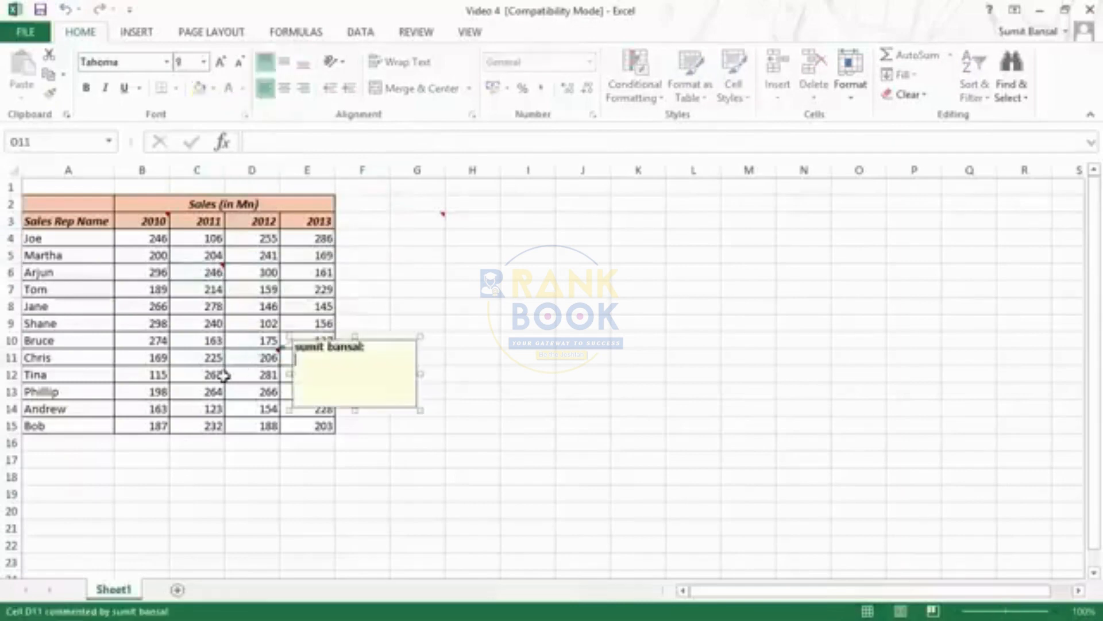
click(165, 409)
key(shift+F2)
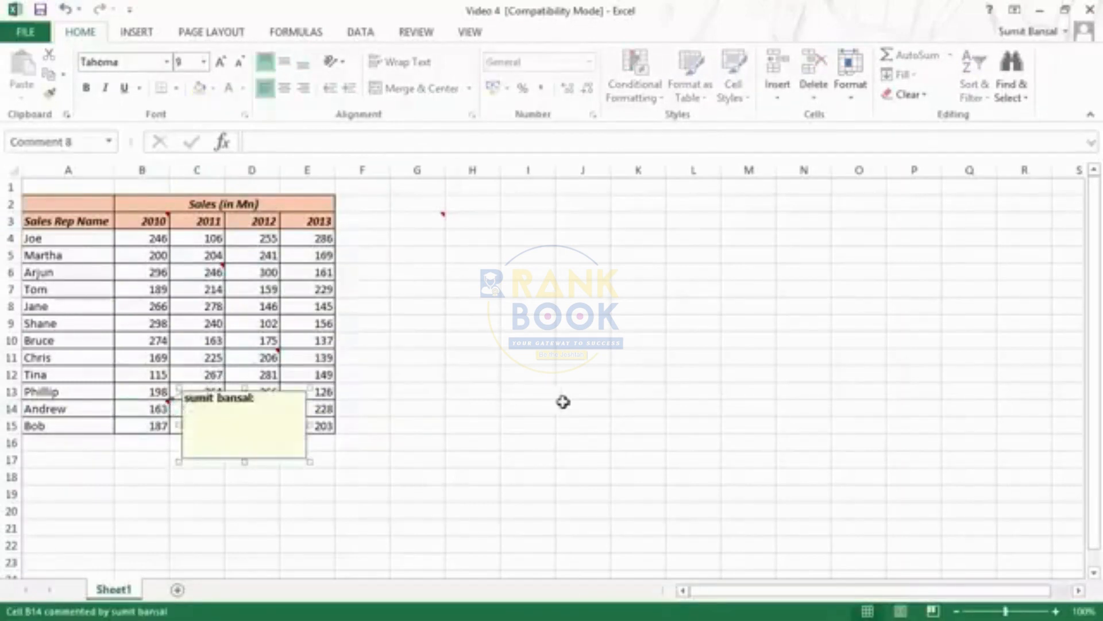
click(537, 407)
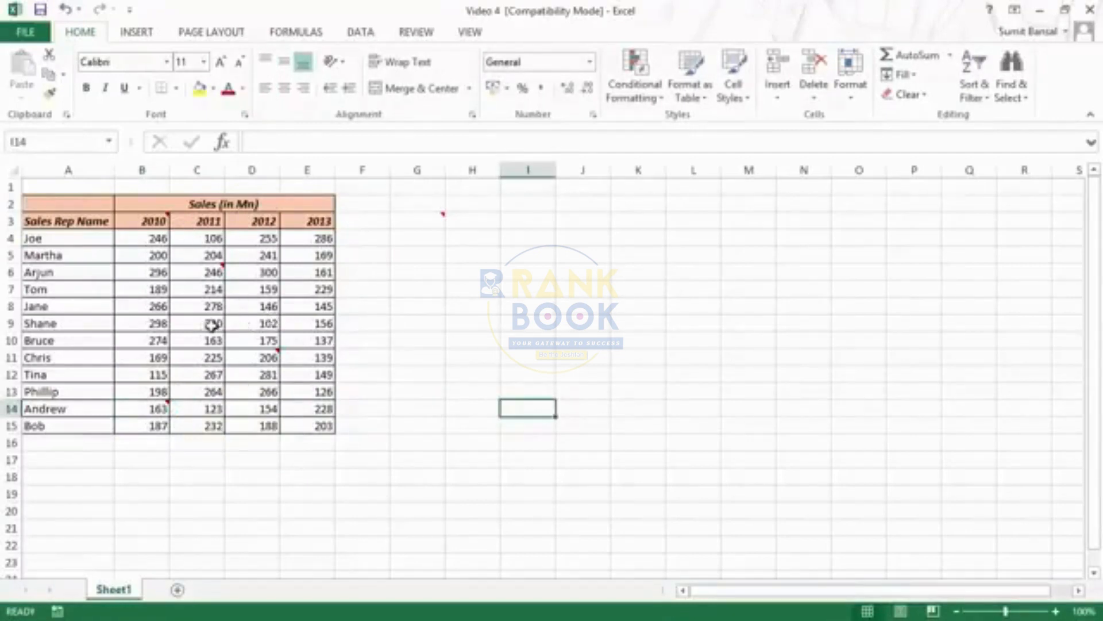
Select all commented cells within the sales table A2:E15 and delete their comments together
drag(56, 204, 318, 423)
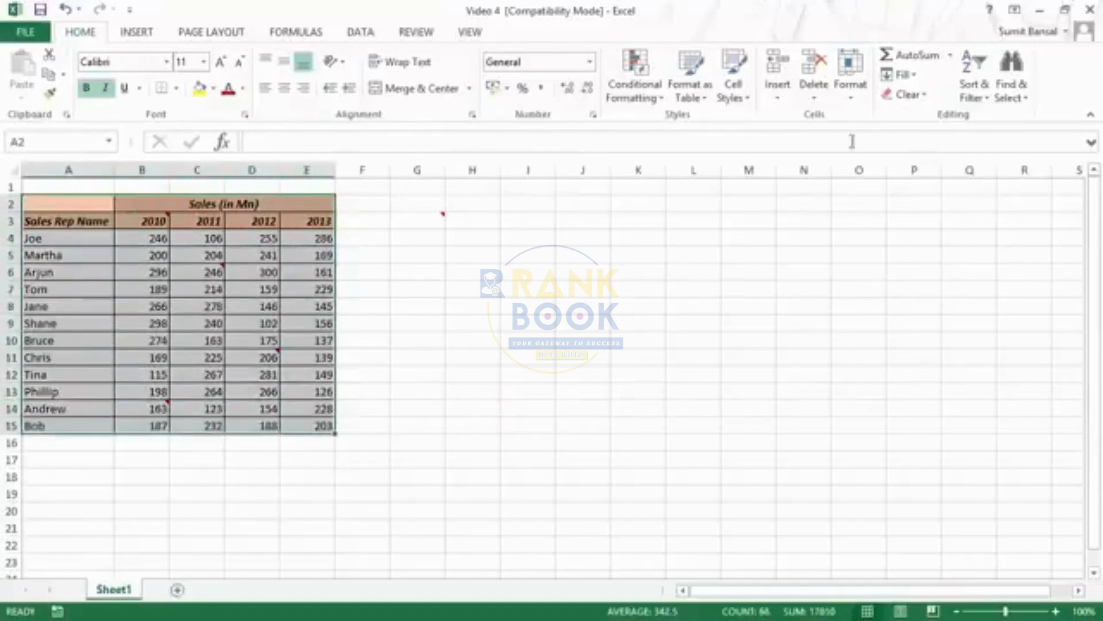
click(1023, 107)
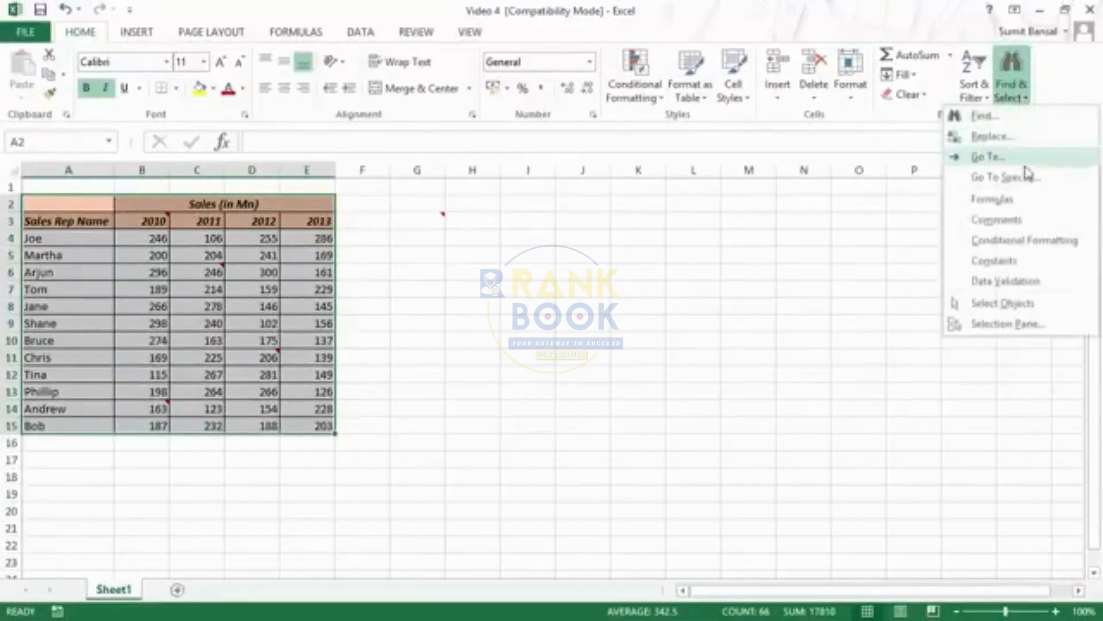
click(1024, 226)
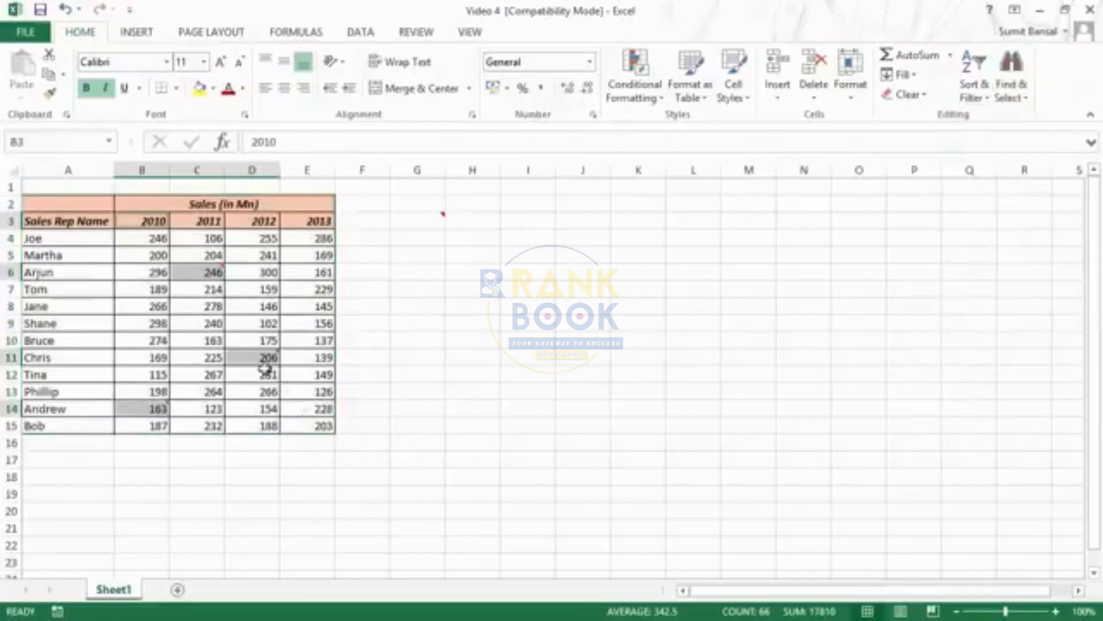
mouse_move(257, 361)
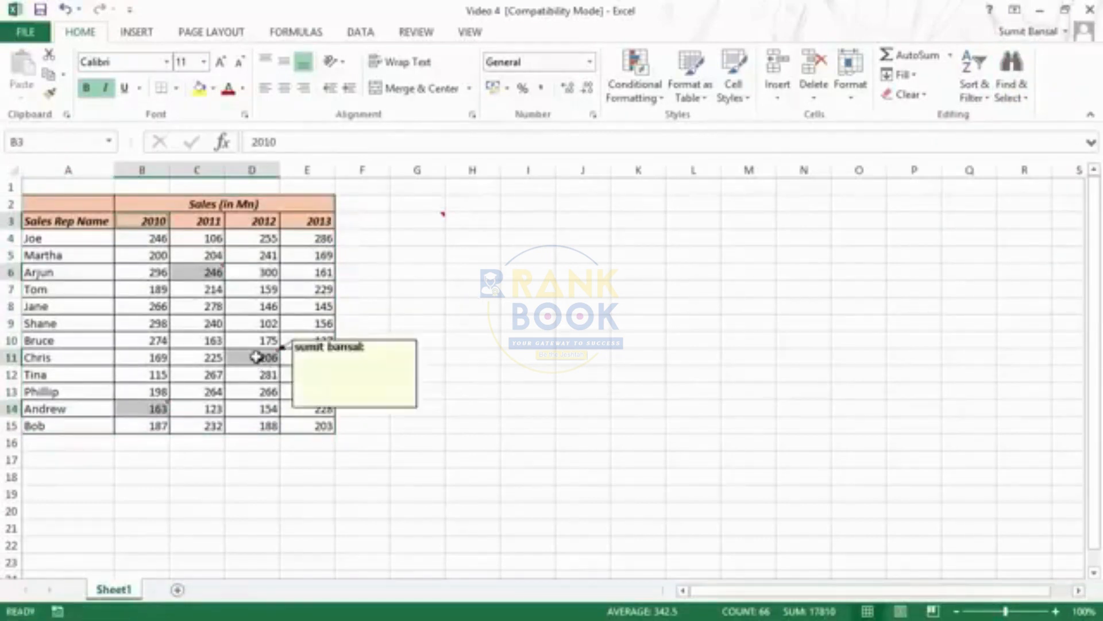
right_click(257, 356)
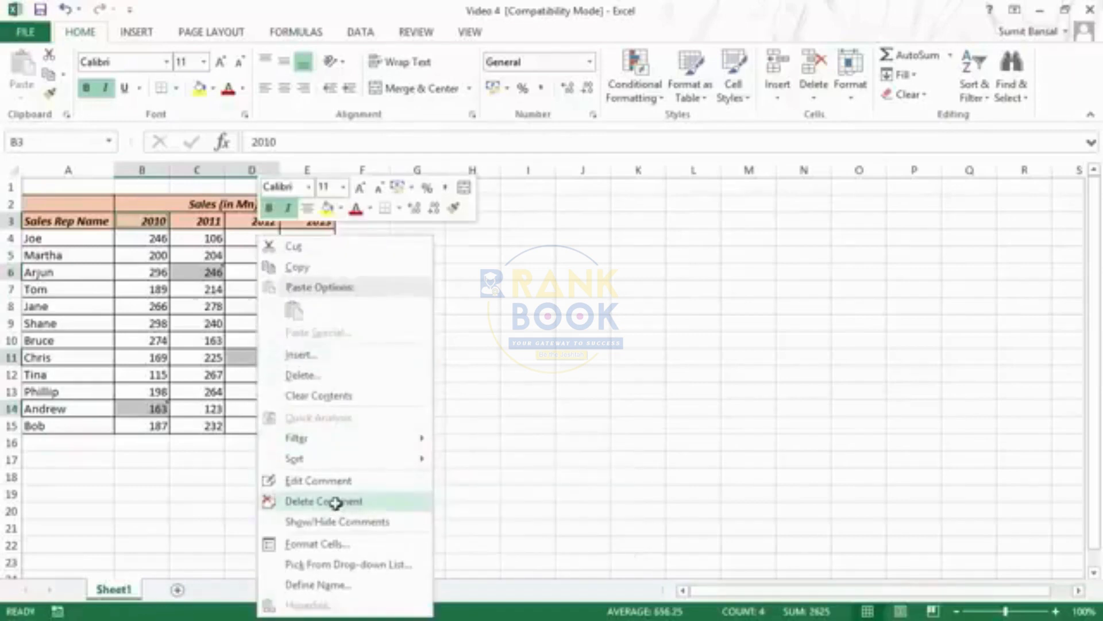
click(361, 505)
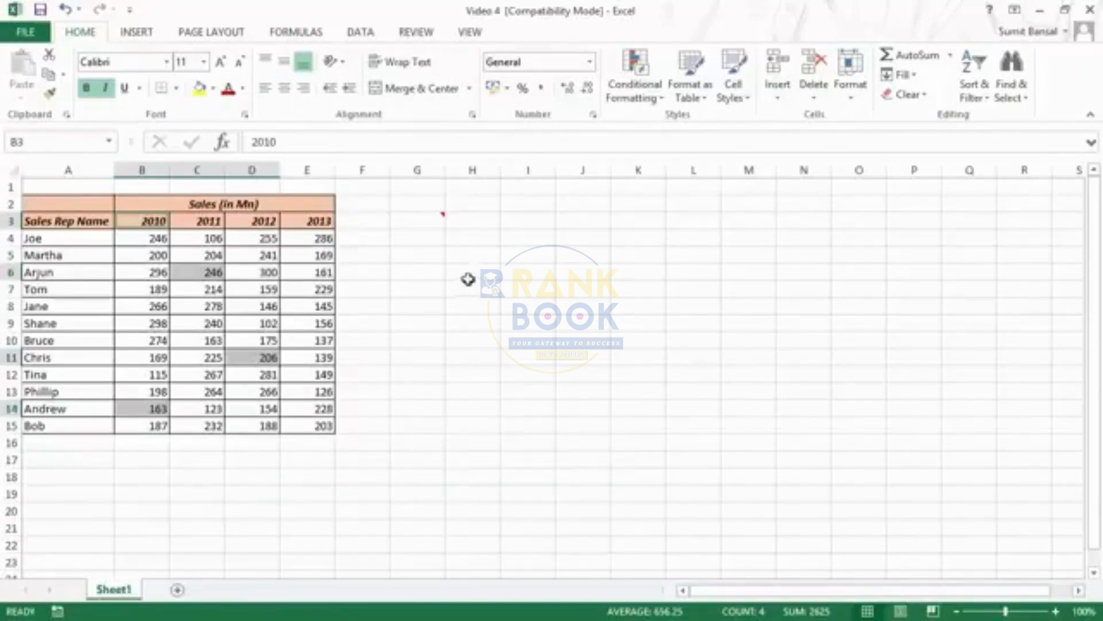
Select the cells containing comments within A2:E15 using Go To Special with the Comments option
click(474, 370)
drag(54, 208, 310, 426)
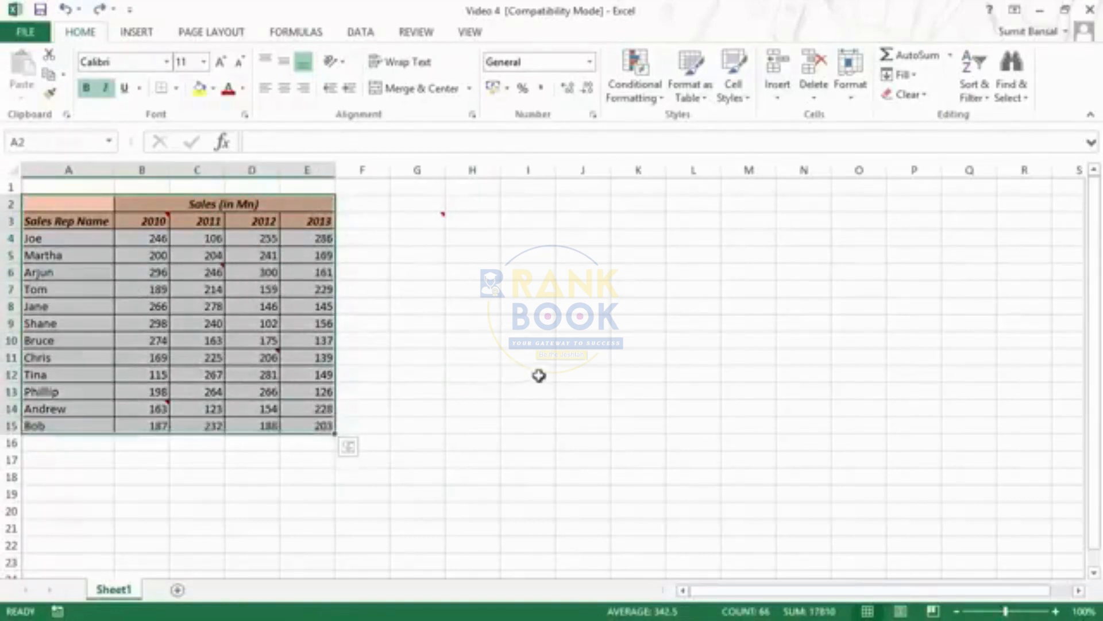
key(ctrl+g)
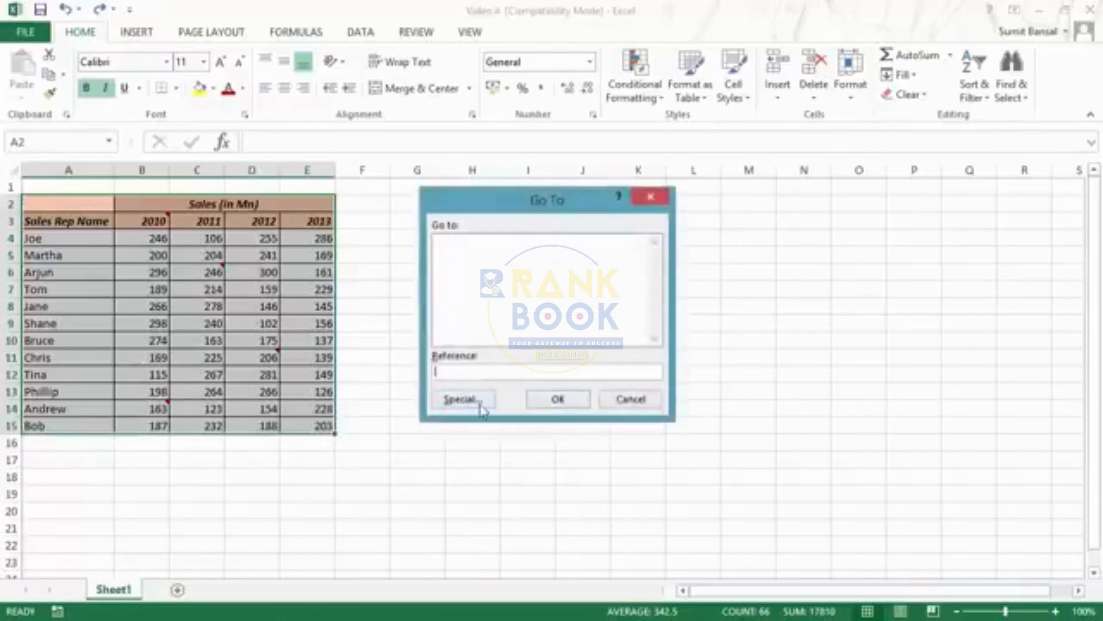
click(463, 403)
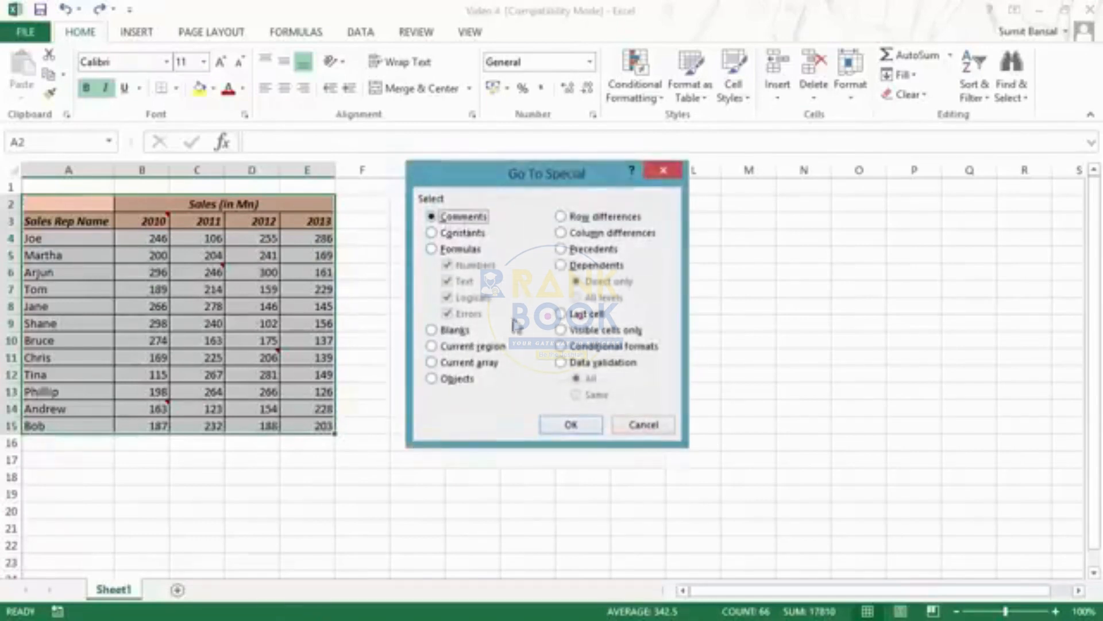
click(556, 425)
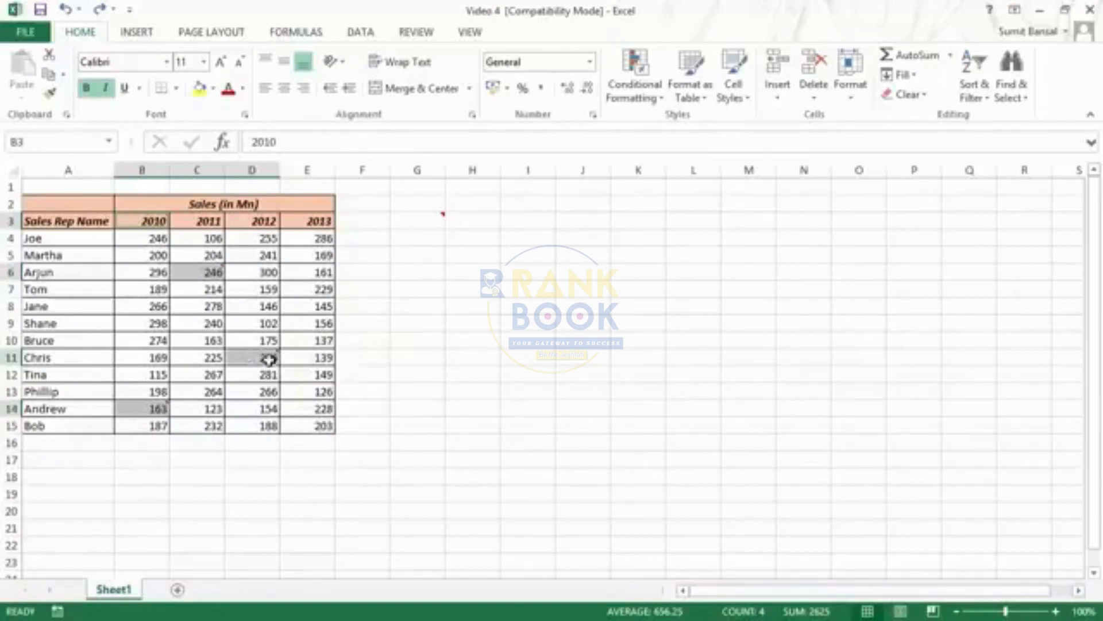
mouse_move(267, 359)
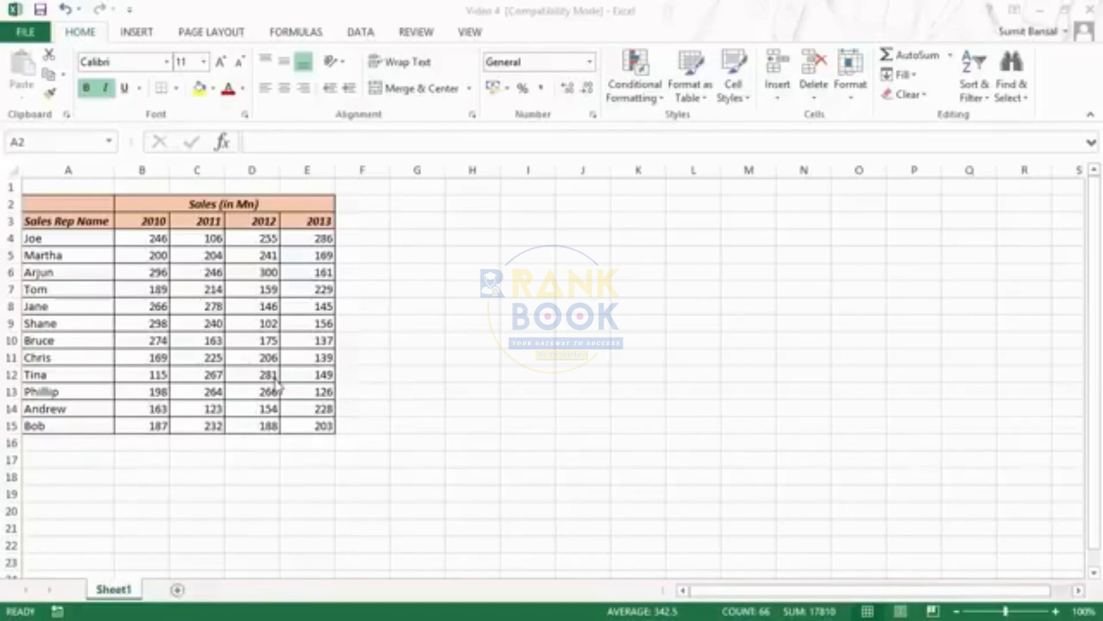
Open Quick Analysis for the sales figures in B4:E15 and go through its formatting, charts, totals, tables and sparklines options
click(98, 231)
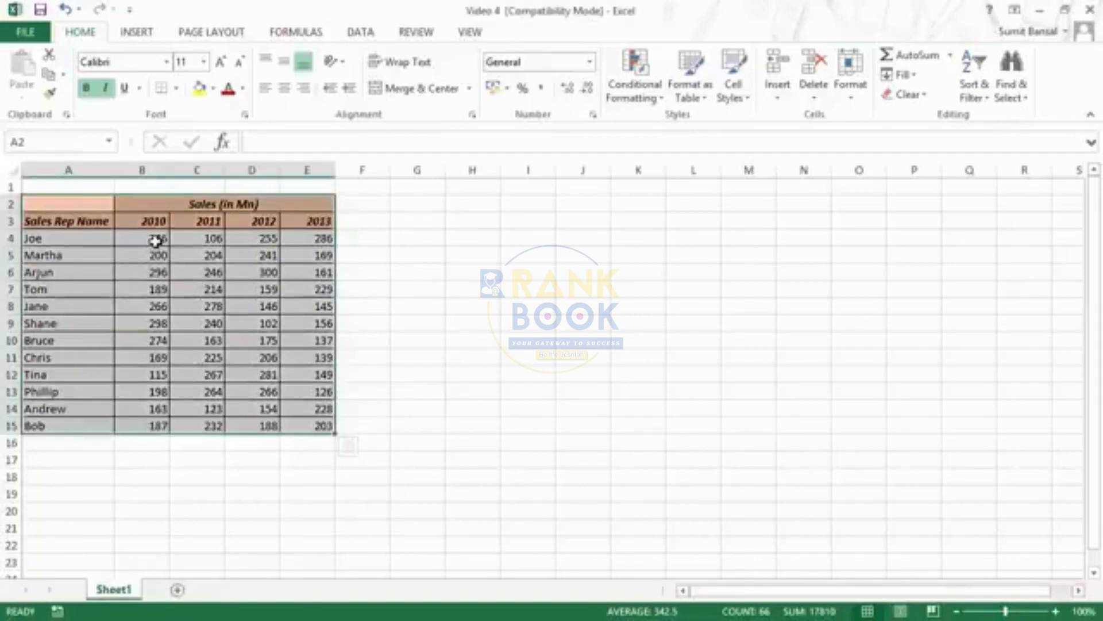
drag(151, 239, 321, 418)
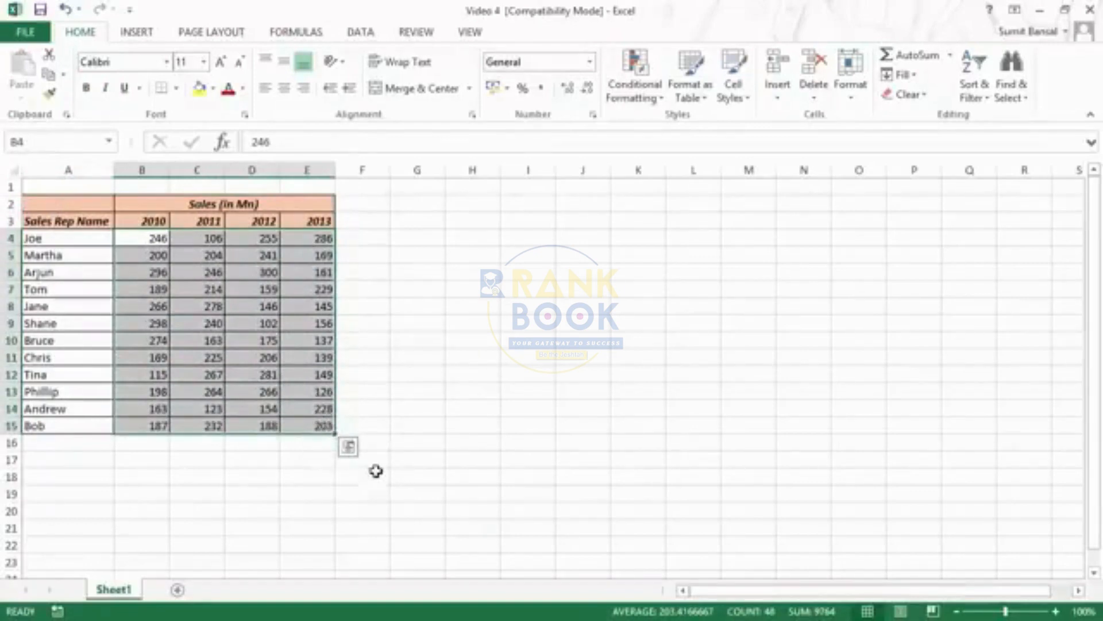
click(349, 446)
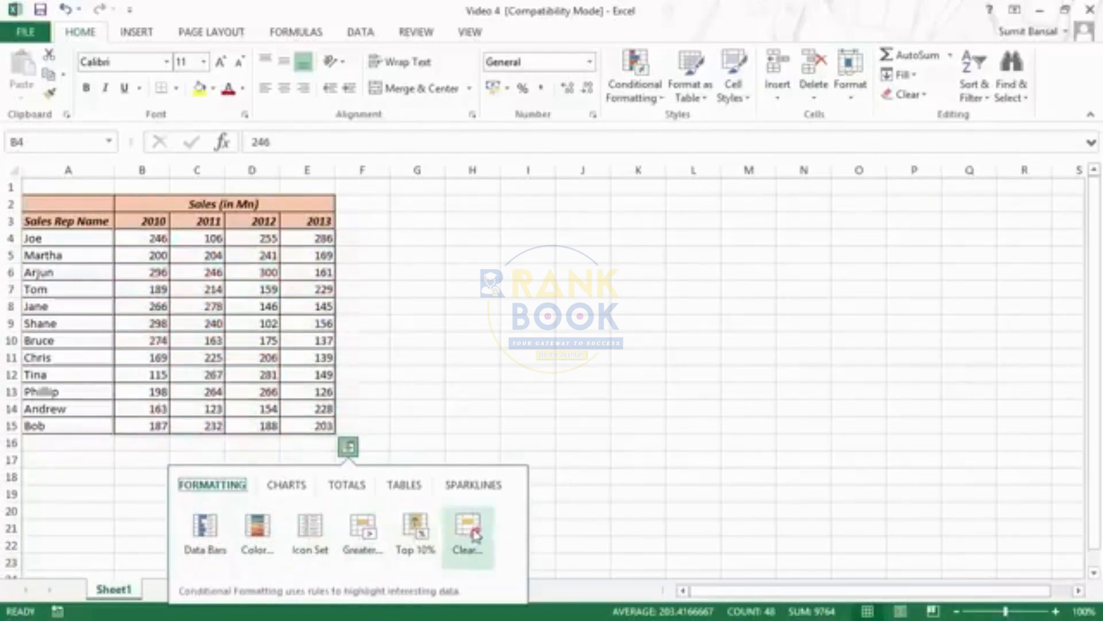
click(296, 492)
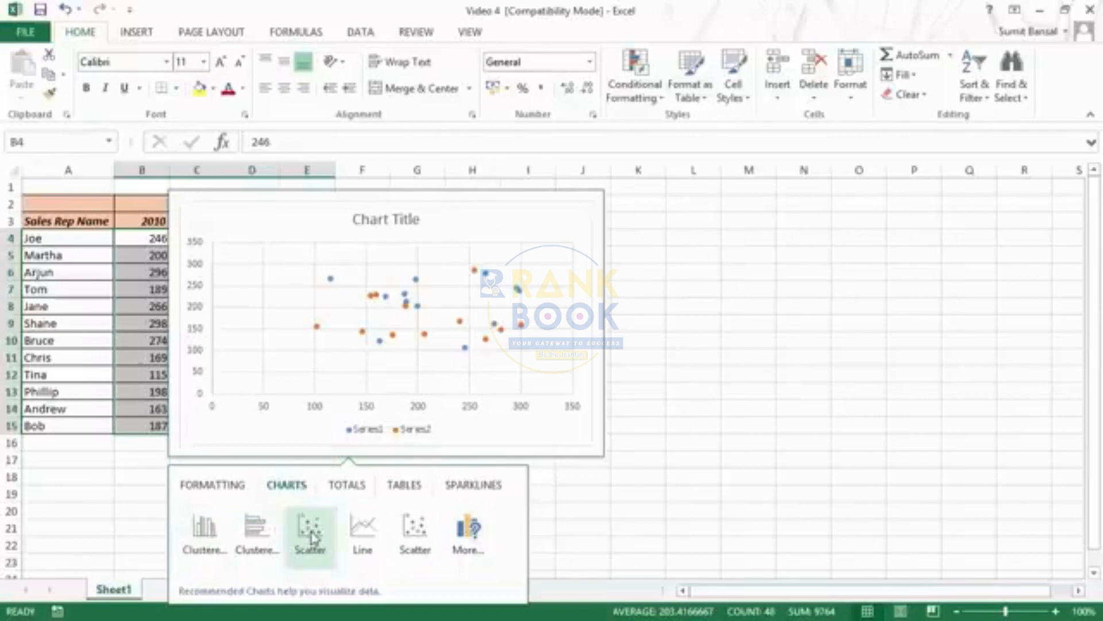
click(340, 487)
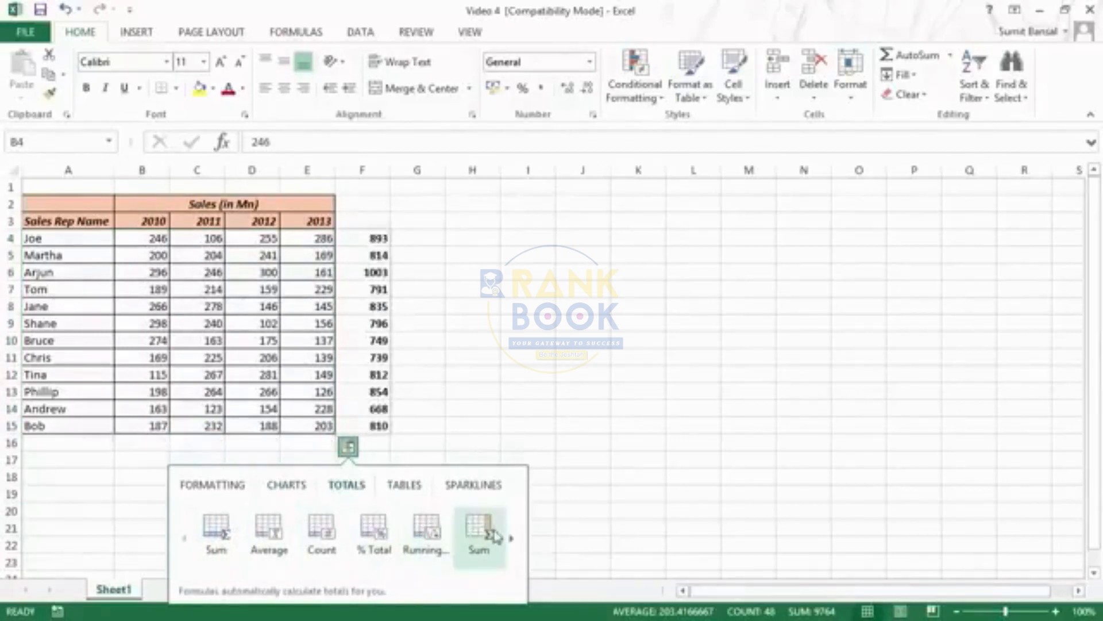
click(510, 538)
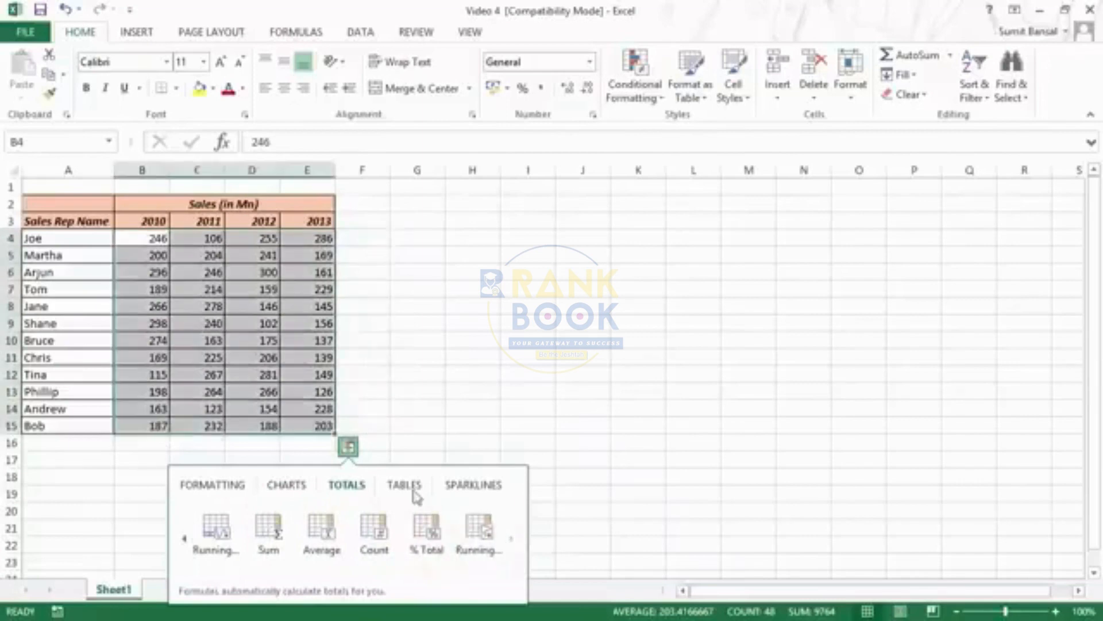
click(414, 492)
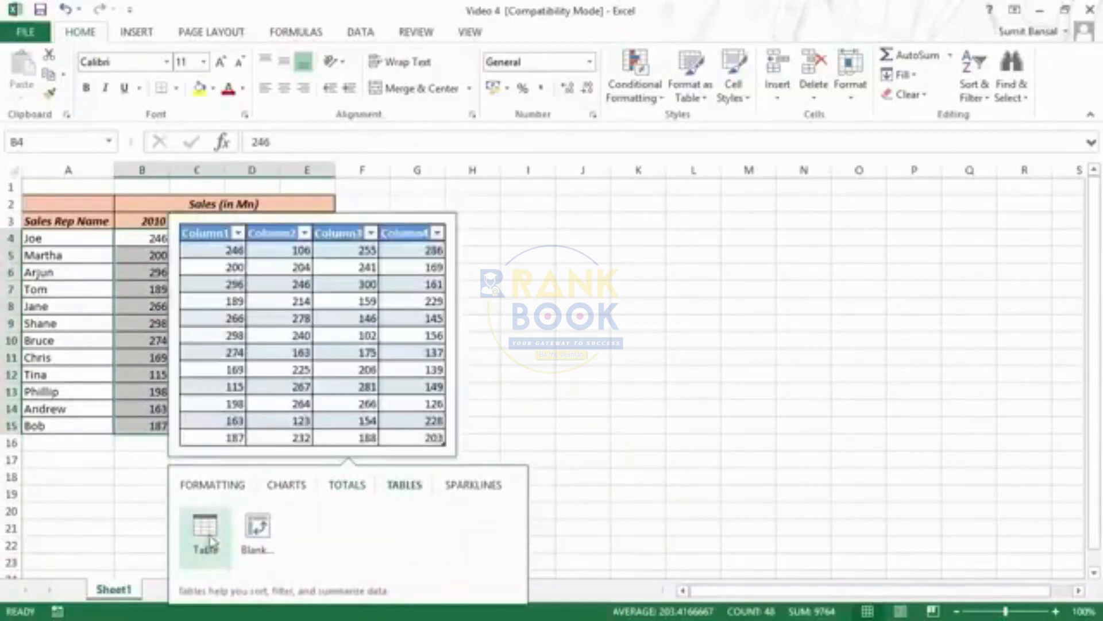
click(472, 492)
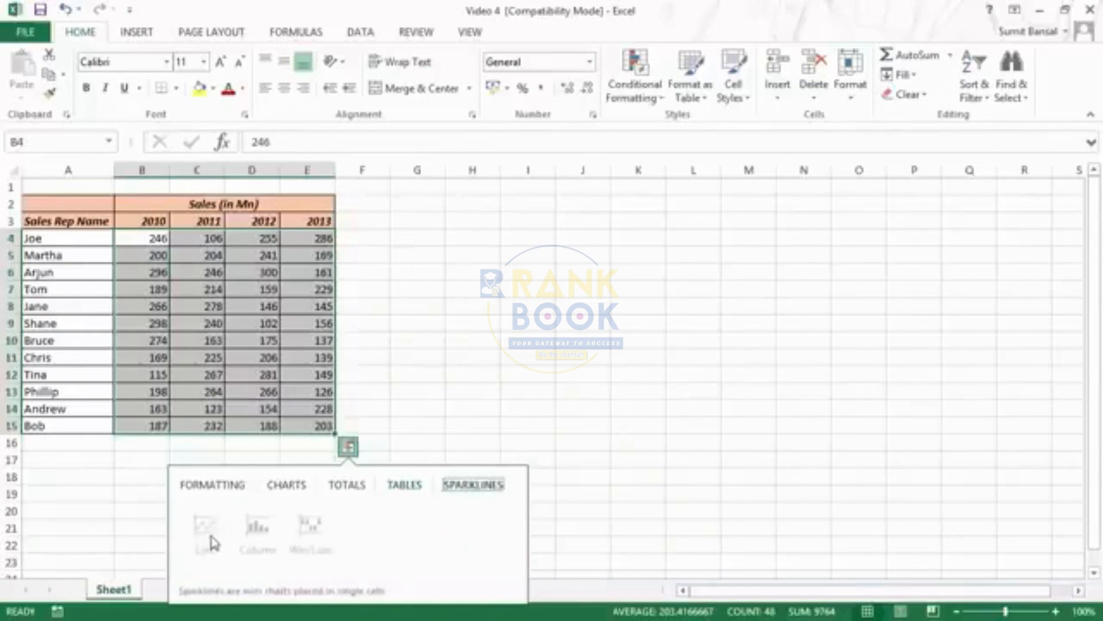